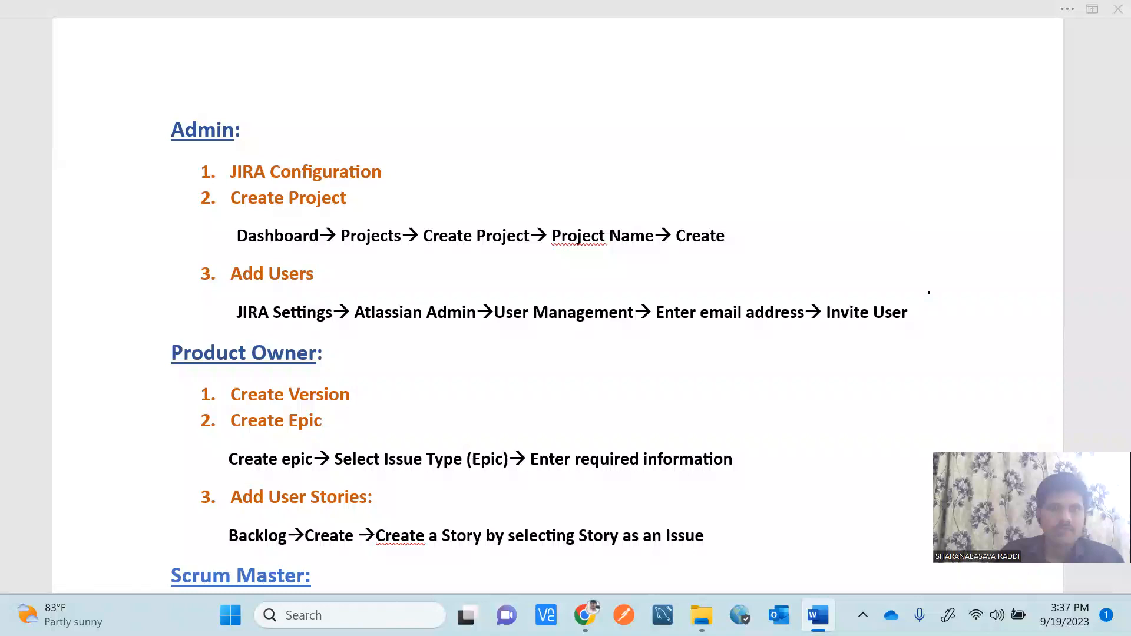
Ink check marks beside the Admin heading and its Create Project steps.
left_click_drag(393, 172, 430, 161)
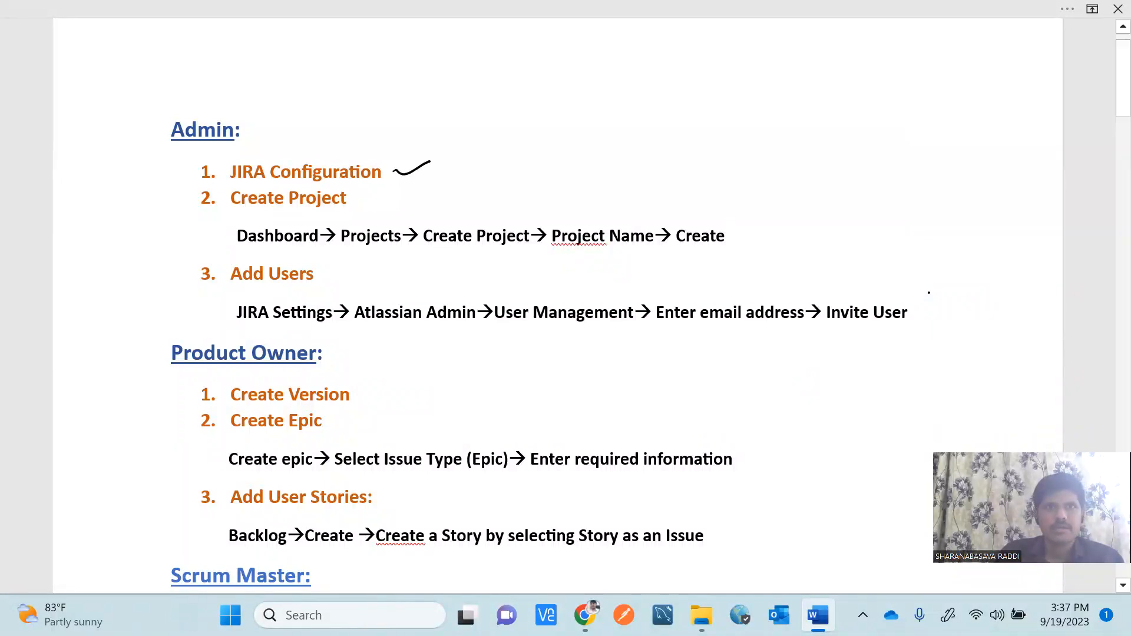
left_click_drag(369, 200, 397, 194)
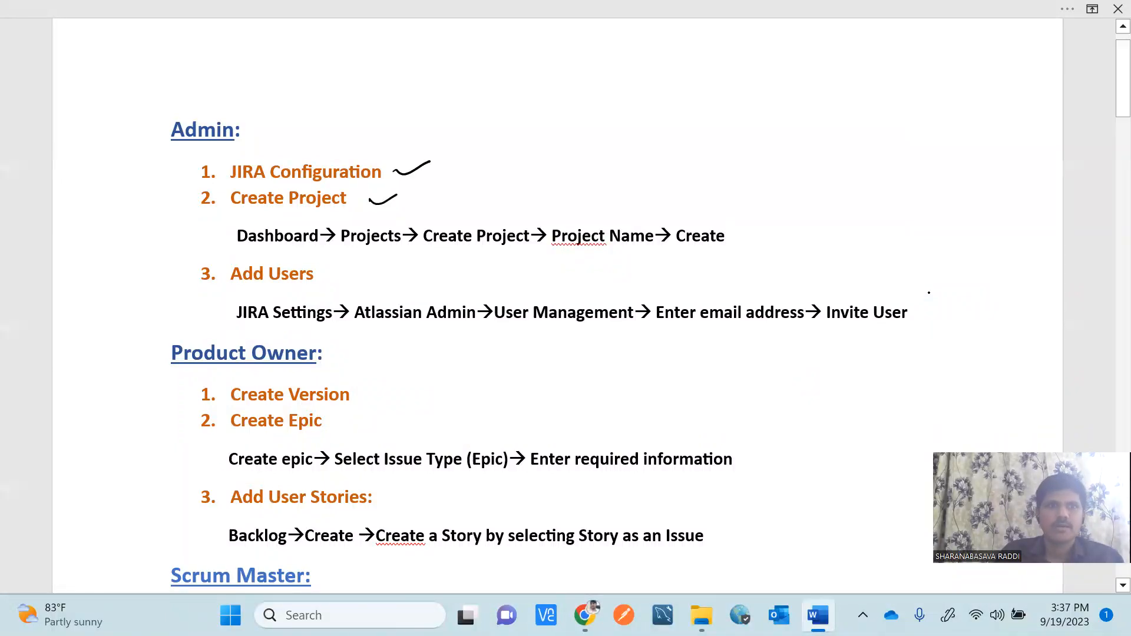
left_click_drag(338, 275, 372, 268)
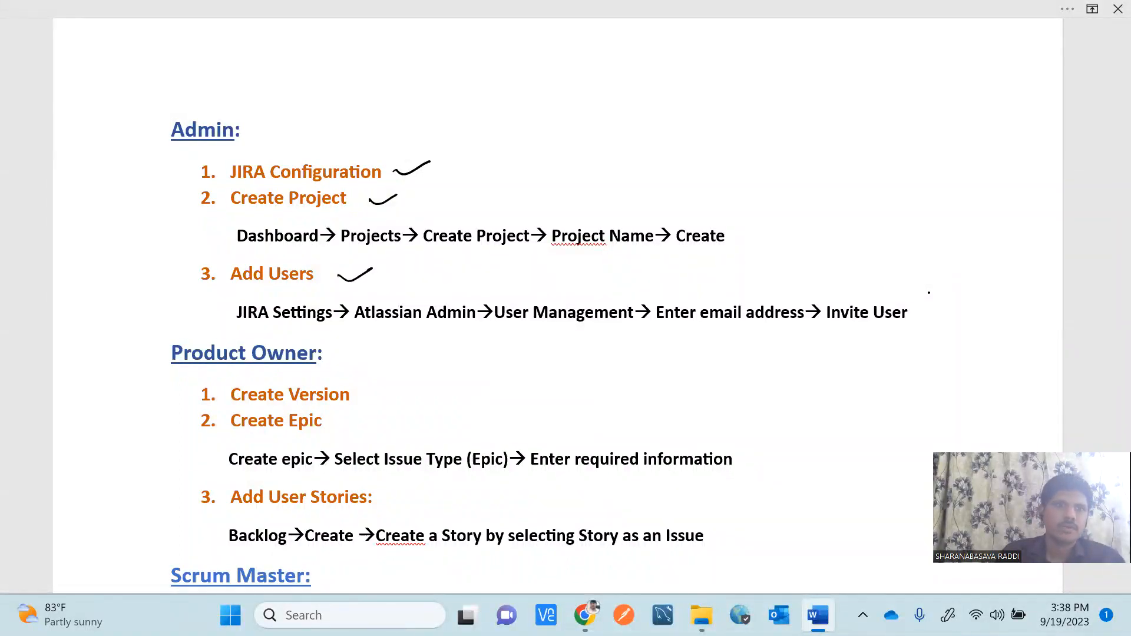
left_click_drag(253, 127, 283, 118)
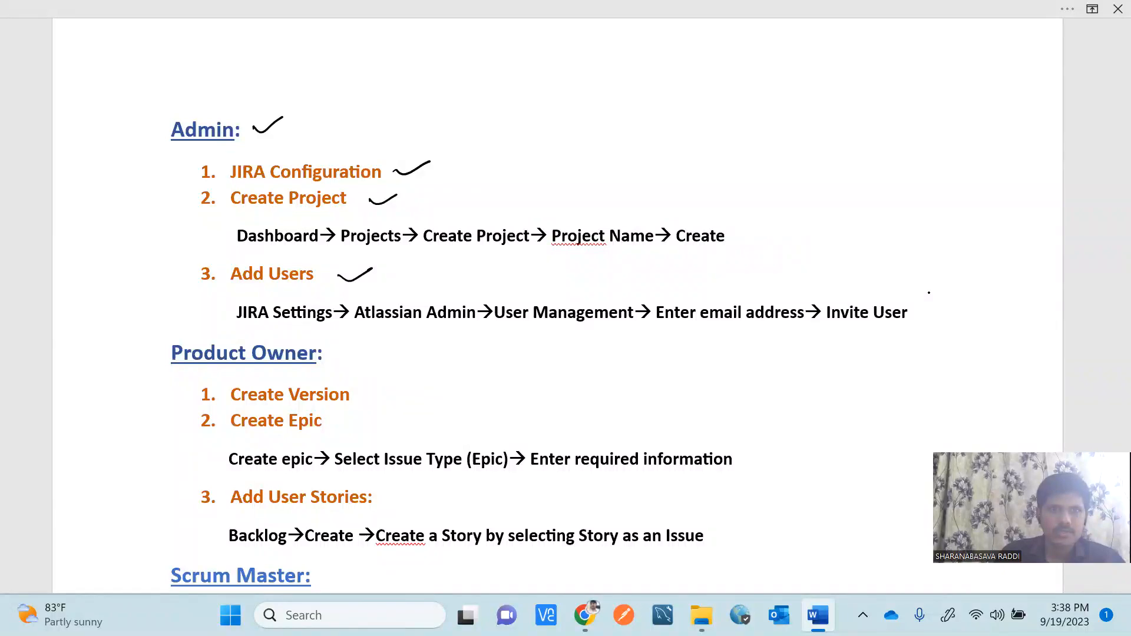
Tick Create Version, Create Epic, Add User Stories and the Product Owner heading, then scroll to Scrum Master.
left_click_drag(365, 389, 396, 379)
left_click_drag(331, 416, 372, 415)
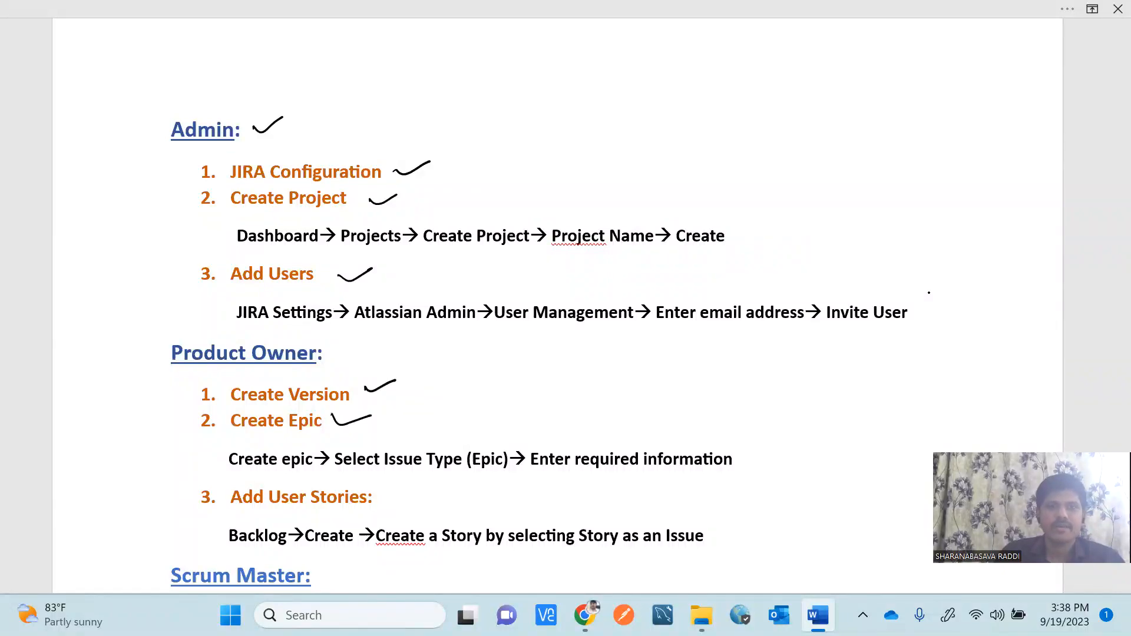
left_click_drag(380, 492, 416, 484)
left_click_drag(331, 354, 364, 345)
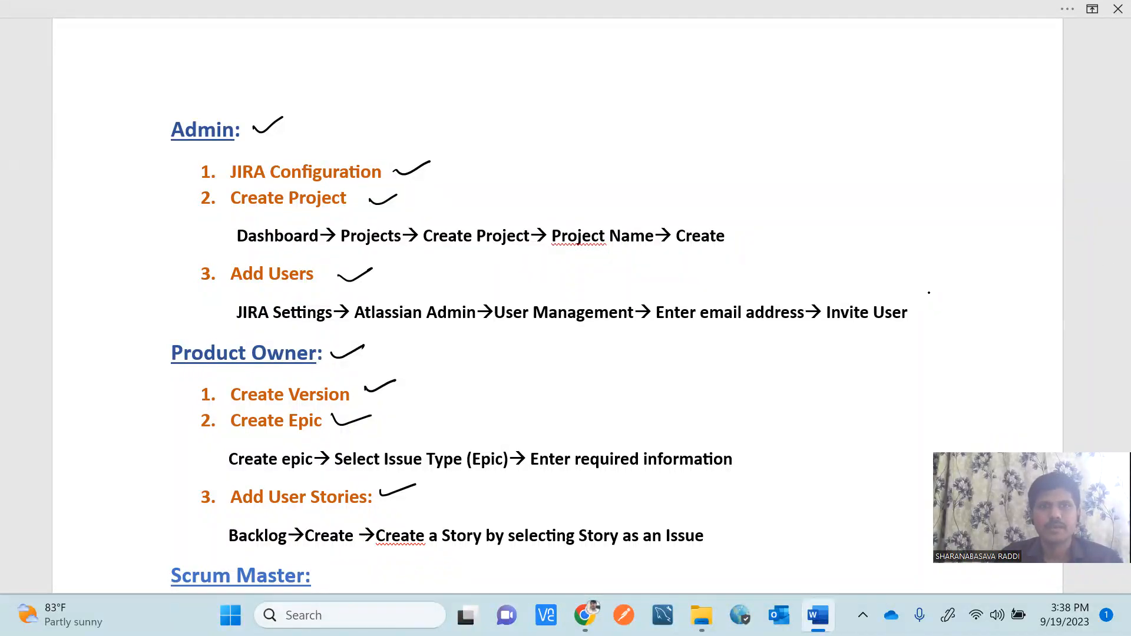
left_click_drag(1103, 103, 1103, 158)
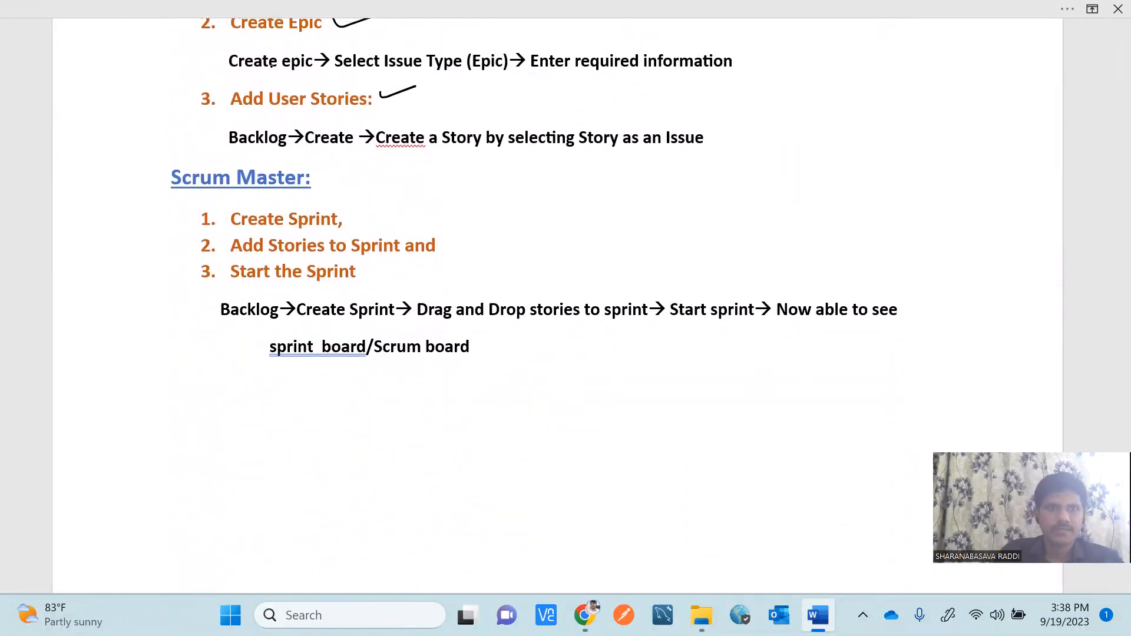
Ink-tick Create Sprint, Add Stories to Sprint, Start the Sprint and the Scrum Master heading, then scroll on.
left_click_drag(352, 217, 375, 212)
left_click_drag(444, 243, 473, 241)
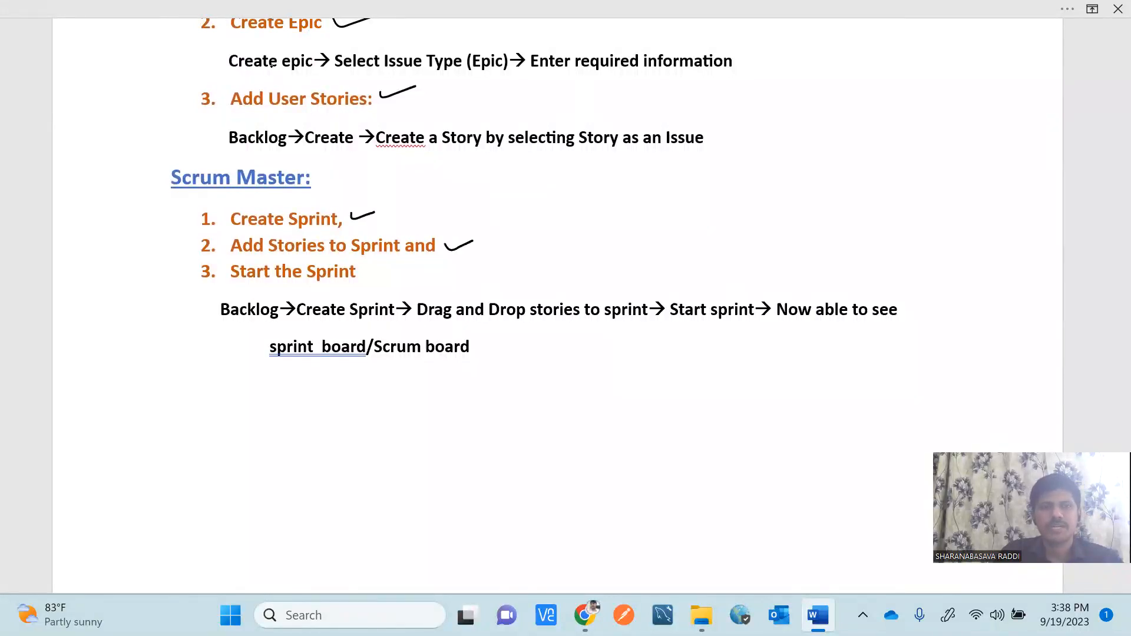
left_click_drag(365, 272, 397, 269)
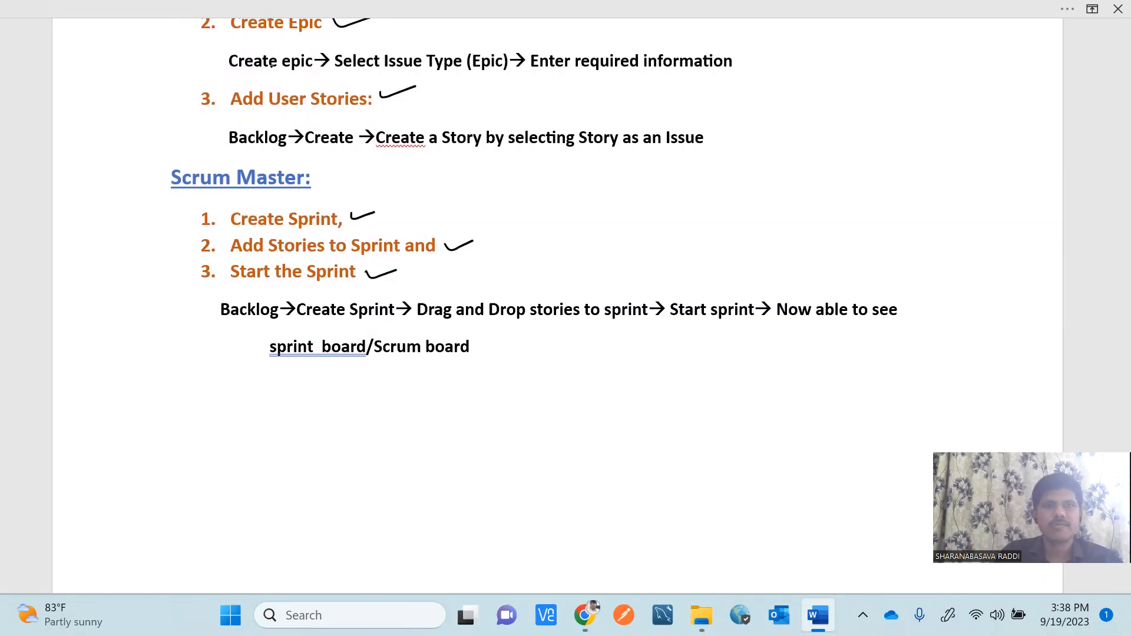
left_click_drag(321, 176, 362, 165)
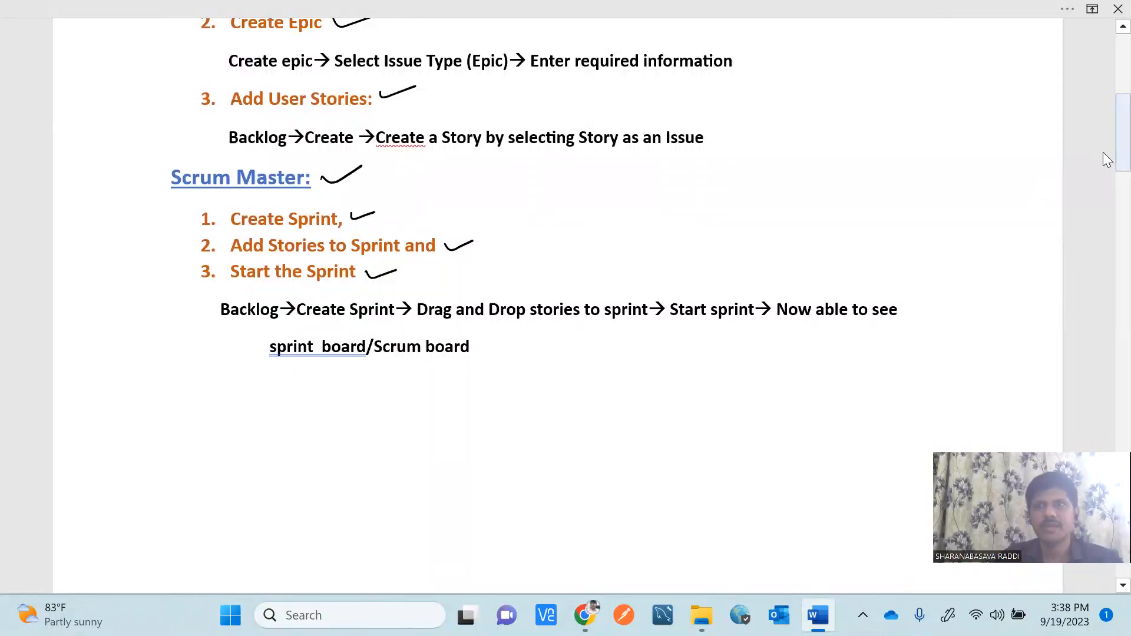
left_click_drag(1102, 155, 1103, 200)
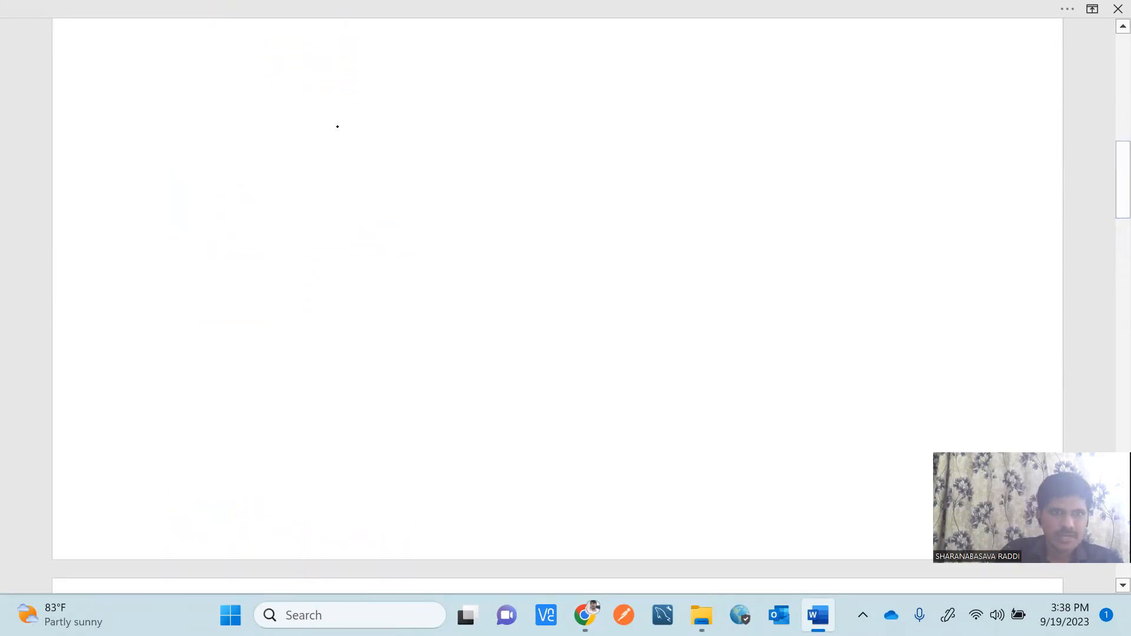
Handwrite the heading 'QA & Dev' at the top of the blank page and underline both words.
mouse_move(272, 78)
left_mouse_down()
mouse_move(259, 93)
mouse_move(283, 104)
left_mouse_up()
mouse_move(286, 97)
left_mouse_down()
mouse_move(294, 76)
mouse_move(299, 96)
mouse_move(307, 76)
mouse_move(354, 88)
left_mouse_up()
left_click_drag(365, 87, 363, 106)
left_click_drag(393, 61, 393, 80)
mouse_move(392, 58)
left_mouse_down()
mouse_move(405, 69)
mouse_move(384, 84)
left_mouse_up()
left_click_drag(409, 74, 429, 57)
left_click_drag(267, 140, 323, 127)
left_click_drag(388, 112, 437, 101)
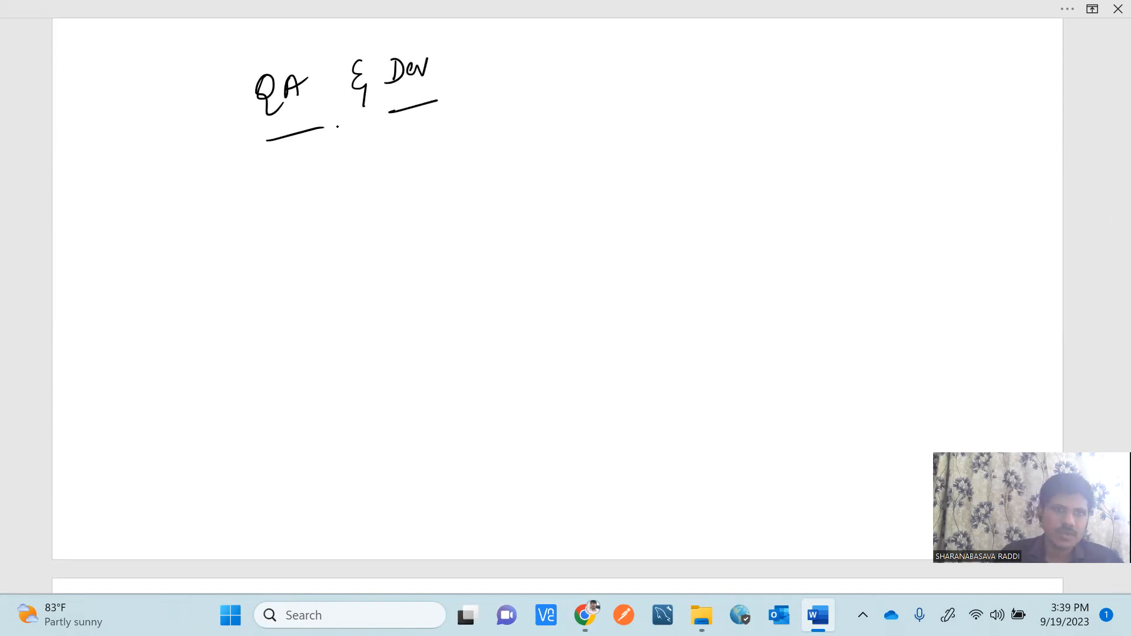
Write a double-underlined 'Dev' subheading with 'Implement + Review' and an underlined 'unit' with an arrow.
mouse_move(218, 169)
left_mouse_down()
mouse_move(212, 186)
mouse_move(251, 160)
left_mouse_up()
mouse_move(216, 206)
left_mouse_down()
mouse_move(249, 198)
mouse_move(215, 207)
left_mouse_up()
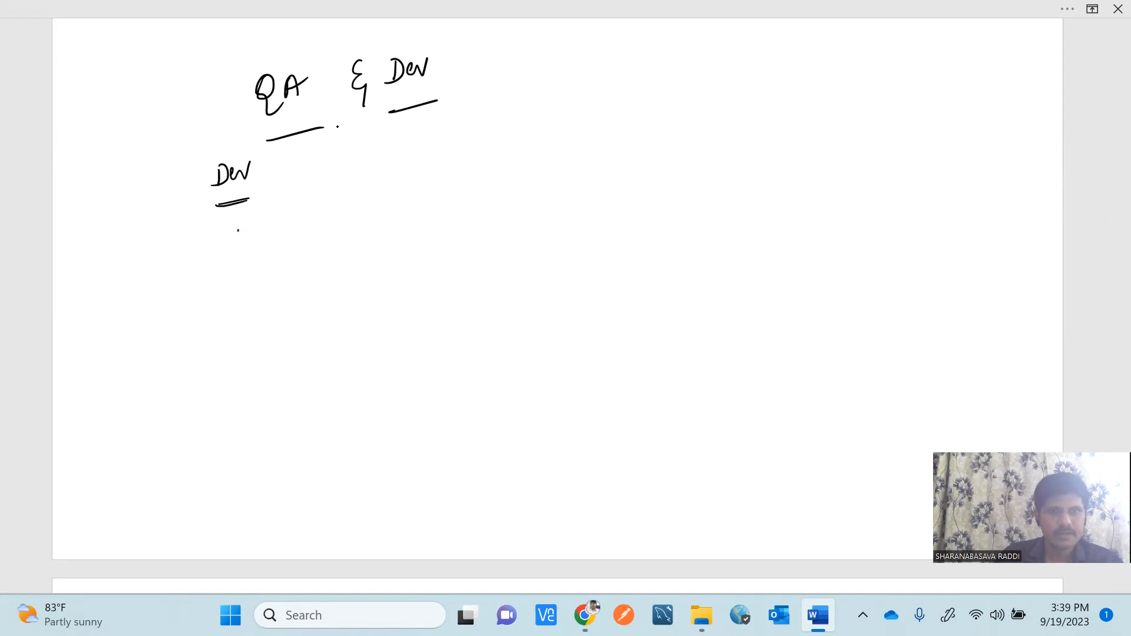
mouse_move(242, 226)
left_mouse_down()
mouse_move(236, 240)
mouse_move(354, 196)
left_mouse_up()
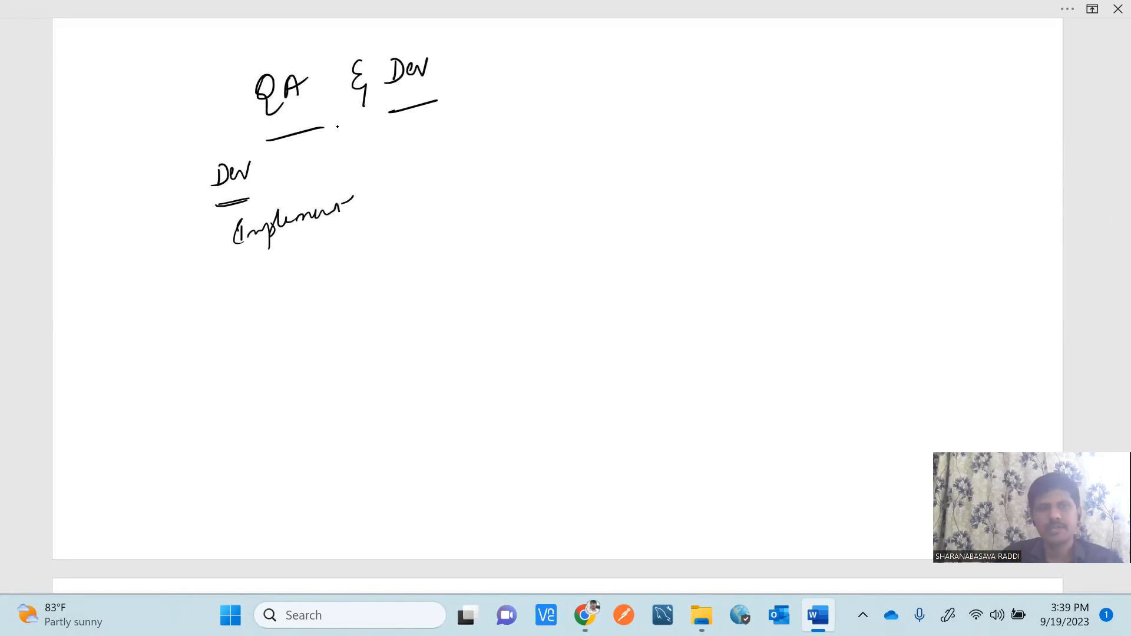
mouse_move(251, 268)
left_mouse_down()
mouse_move(288, 270)
mouse_move(299, 245)
mouse_move(318, 250)
left_mouse_up()
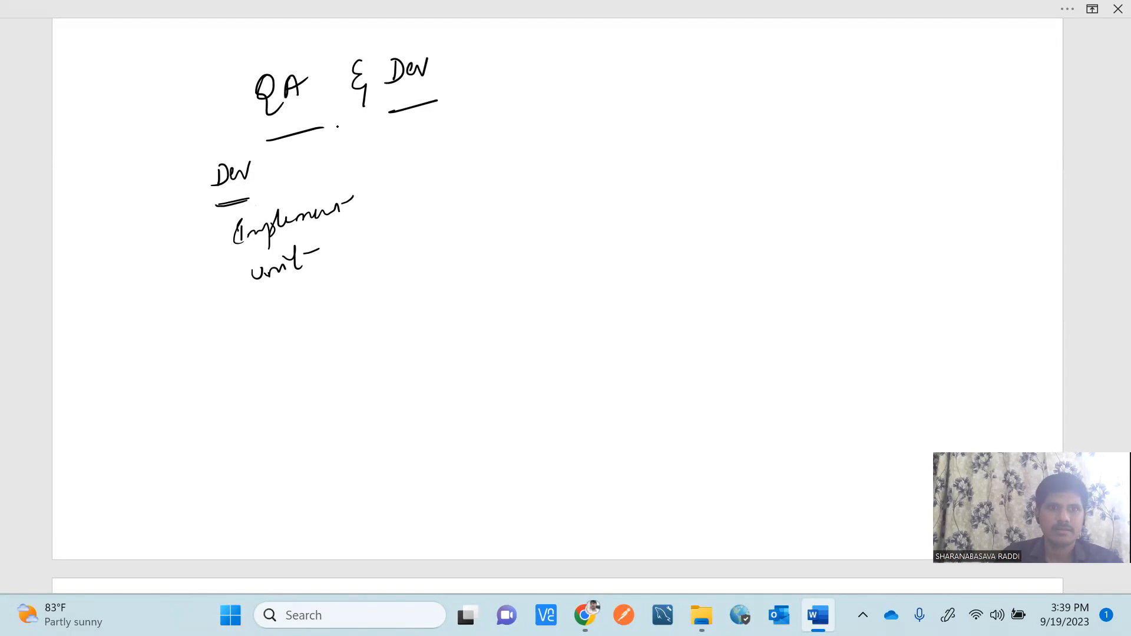
mouse_move(363, 199)
left_mouse_down()
mouse_move(391, 190)
mouse_move(415, 206)
mouse_move(465, 200)
left_mouse_up()
left_click_drag(471, 188, 510, 180)
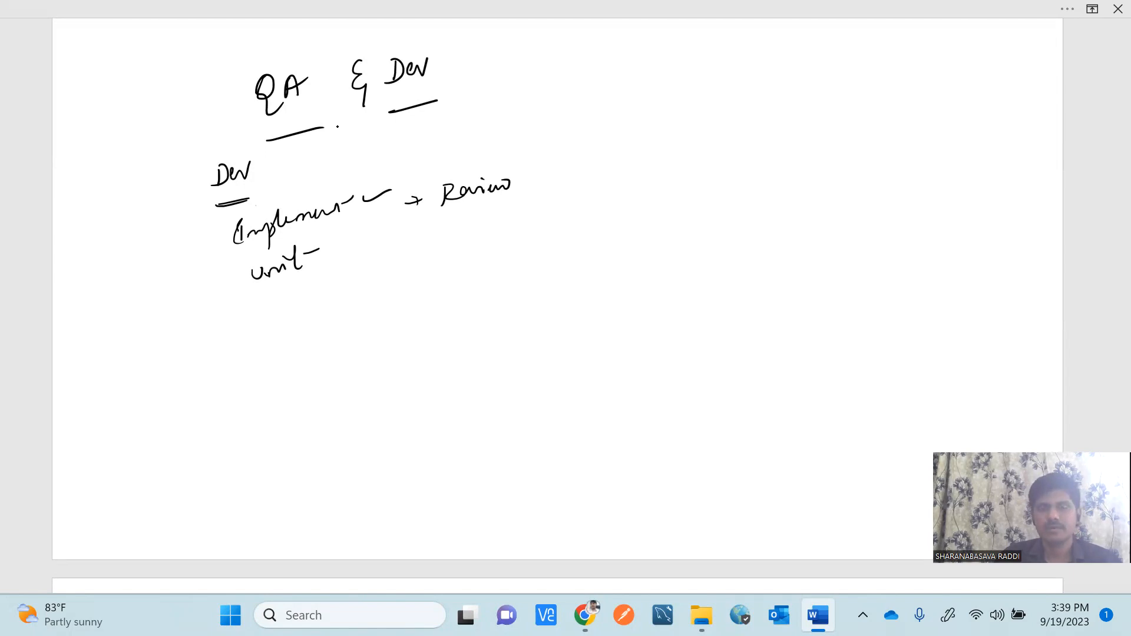
left_click_drag(270, 290, 299, 280)
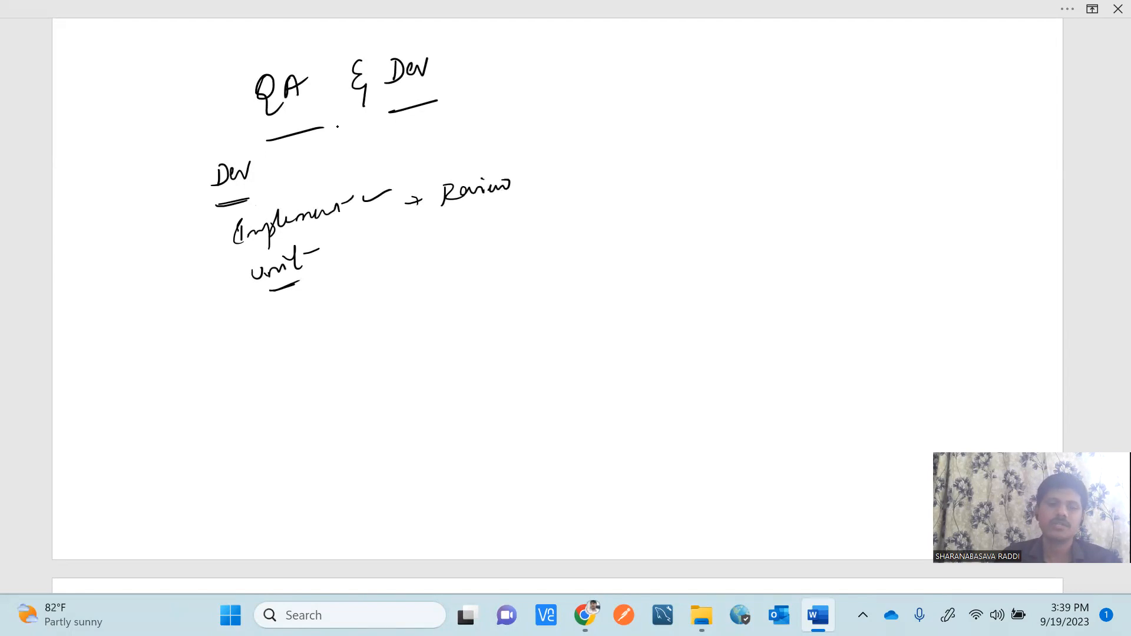
left_click_drag(349, 268, 363, 265)
left_click_drag(358, 259, 369, 270)
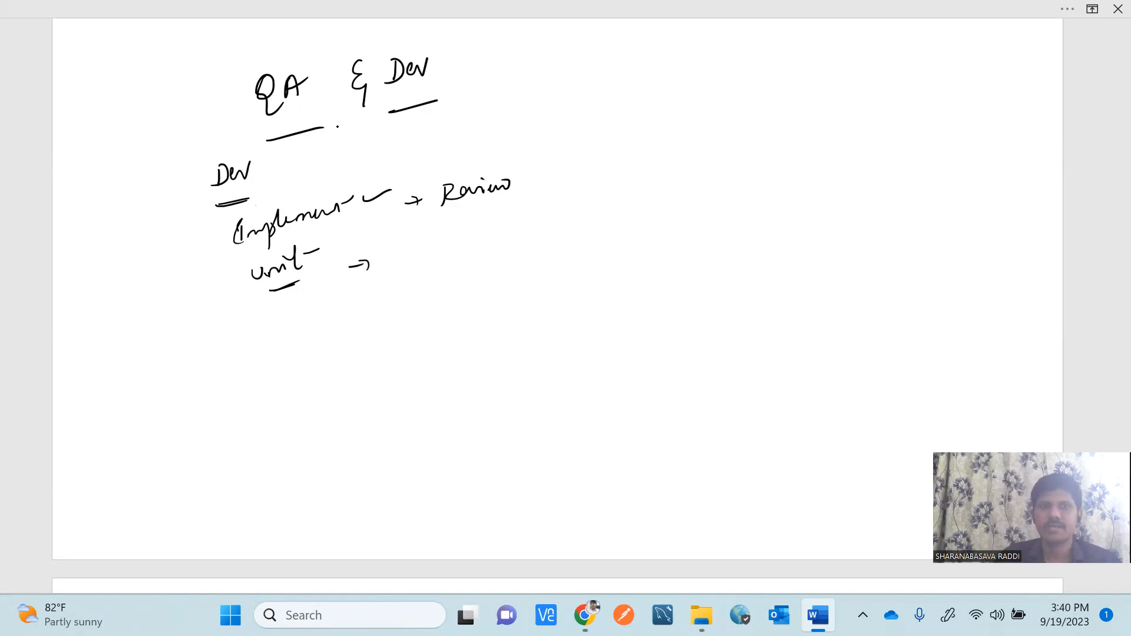
Handwrite and underline a 'QA' subheading below the Dev notes.
left_click_drag(266, 359, 286, 388)
left_click_drag(286, 365, 297, 366)
left_click_drag(287, 360, 299, 356)
left_click_drag(250, 405, 304, 386)
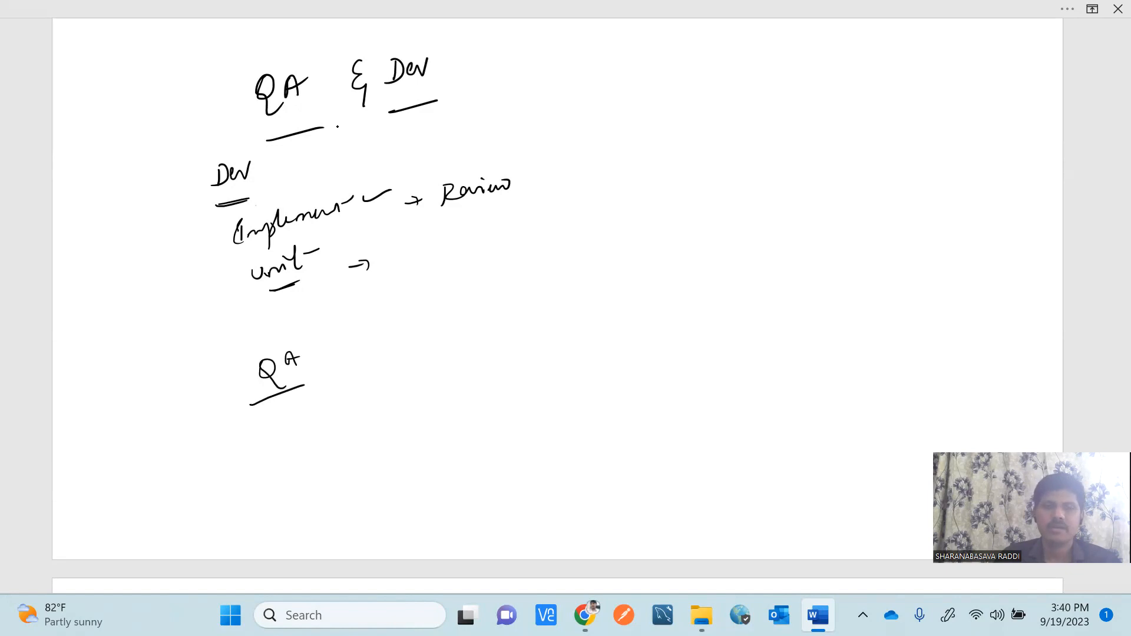
Handwrite the QA steps 'T.C', 'update' and 'Execute T.C' under the QA subheading.
mouse_move(312, 399)
left_mouse_down()
mouse_move(312, 409)
mouse_move(316, 395)
mouse_move(351, 391)
mouse_move(318, 442)
mouse_move(411, 391)
left_mouse_up()
left_click(321, 404)
mouse_move(337, 453)
left_mouse_down()
mouse_move(357, 471)
mouse_move(370, 447)
mouse_move(420, 430)
left_mouse_up()
left_click_drag(382, 439, 419, 423)
mouse_move(360, 486)
left_mouse_down()
mouse_move(379, 495)
mouse_move(451, 434)
left_mouse_up()
left_click_drag(470, 430, 484, 420)
left_click_drag(516, 414, 501, 429)
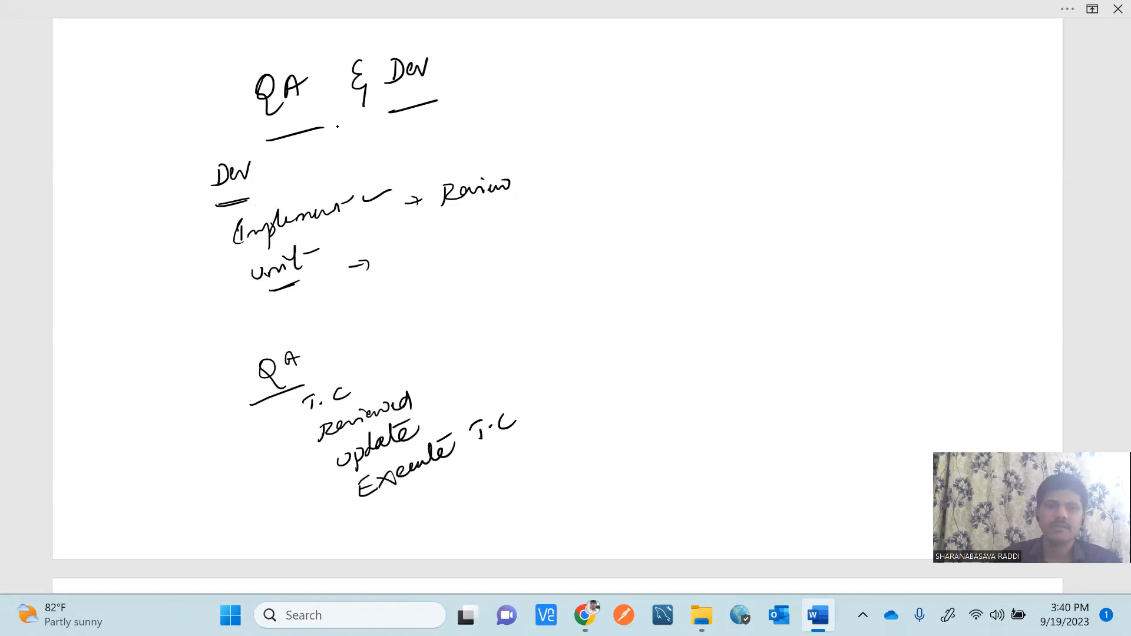
Continue the QA list with 'Bug/Defect', 'Retest' and 'close/pass', underlining 'pass'.
mouse_move(406, 498)
left_mouse_down()
mouse_move(404, 512)
mouse_move(449, 481)
mouse_move(453, 513)
left_mouse_up()
mouse_move(467, 467)
left_mouse_down()
mouse_move(470, 482)
mouse_move(551, 442)
left_mouse_up()
left_click_drag(555, 443, 565, 437)
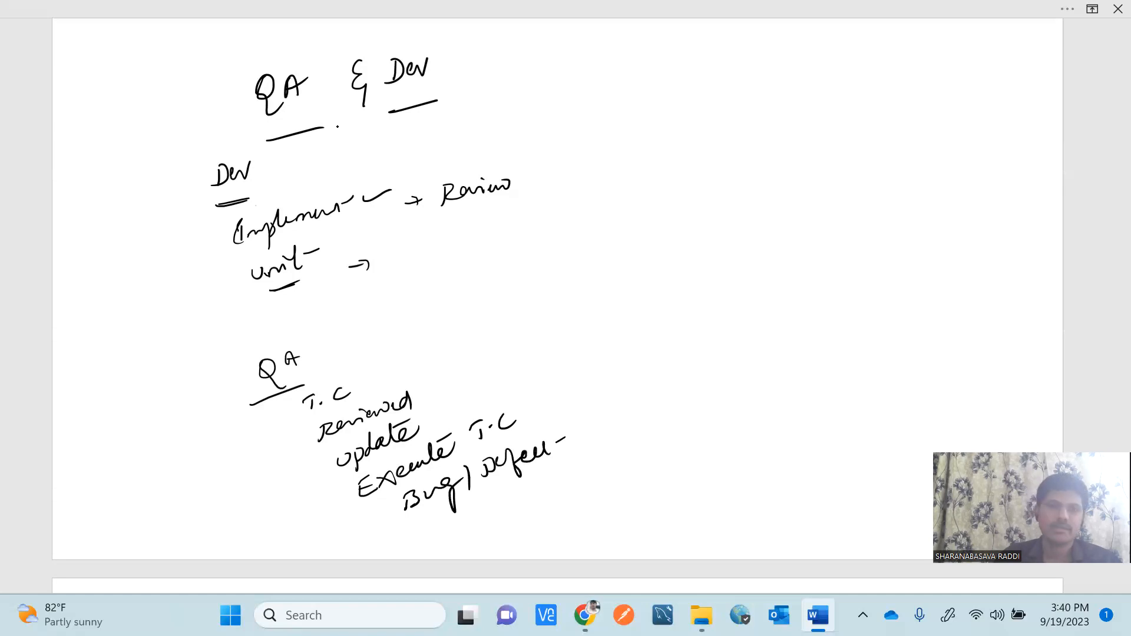
mouse_move(480, 508)
left_mouse_down()
mouse_move(477, 523)
mouse_move(548, 480)
left_mouse_up()
left_click_drag(551, 477, 563, 472)
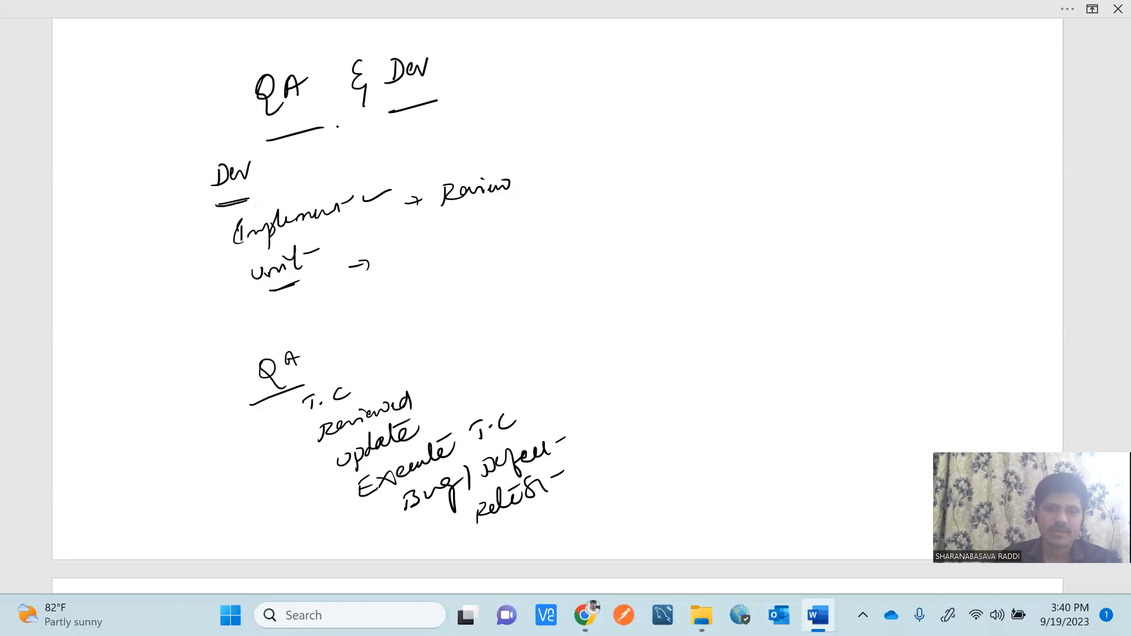
mouse_move(519, 534)
left_mouse_down()
mouse_move(508, 542)
mouse_move(564, 516)
left_mouse_up()
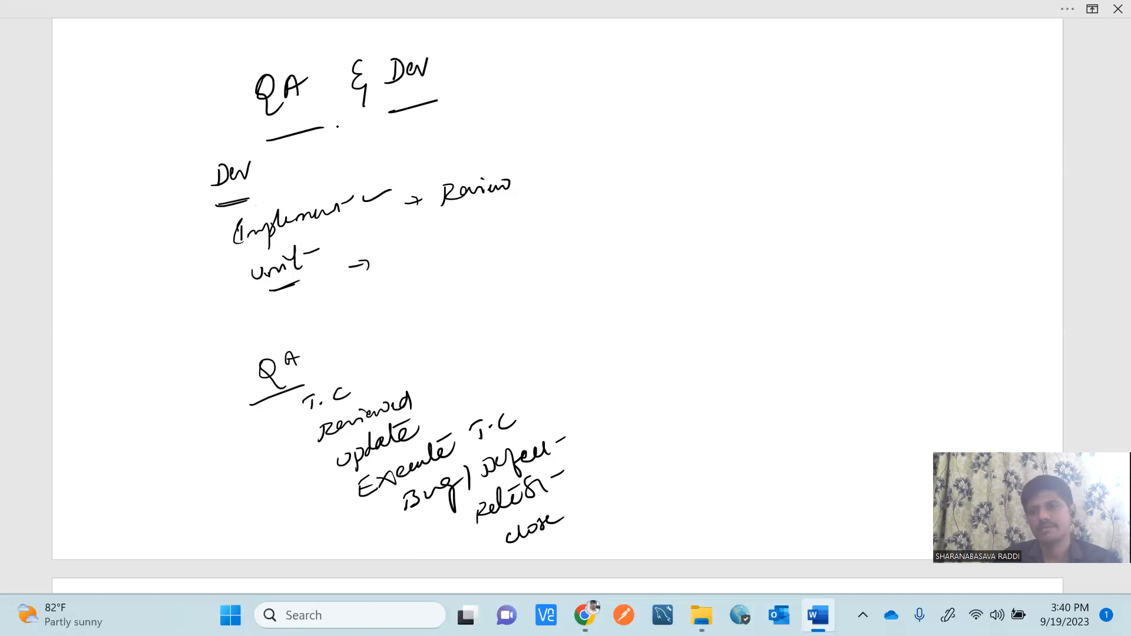
left_click_drag(577, 505, 578, 519)
mouse_move(590, 492)
left_mouse_down()
mouse_move(592, 510)
mouse_move(593, 500)
left_mouse_up()
mouse_move(604, 483)
left_mouse_down()
mouse_move(619, 473)
mouse_move(613, 488)
mouse_move(629, 487)
left_mouse_up()
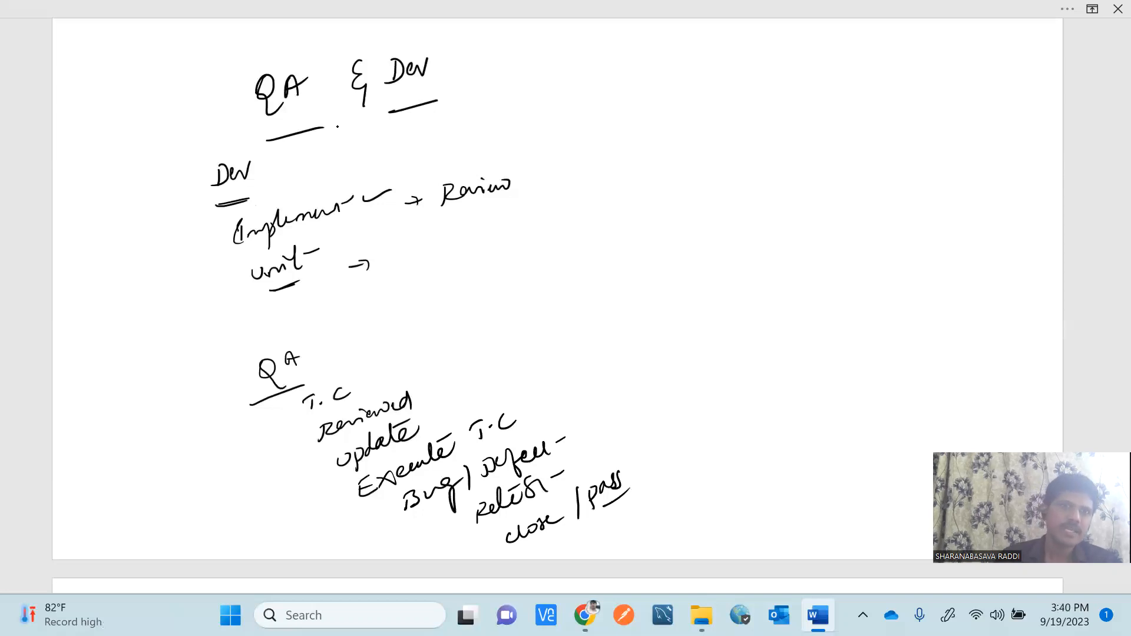
Tick the Dev subheading and write 'Team' with a stroke to the left of the roles.
left_click_drag(232, 207, 254, 199)
mouse_move(232, 209)
left_mouse_down()
mouse_move(254, 202)
mouse_move(290, 155)
left_mouse_up()
mouse_move(138, 137)
left_mouse_down()
mouse_move(147, 154)
mouse_move(139, 129)
left_mouse_up()
left_click_drag(149, 140, 193, 121)
mouse_move(170, 169)
left_mouse_down()
mouse_move(199, 131)
mouse_move(184, 153)
mouse_move(209, 177)
left_mouse_up()
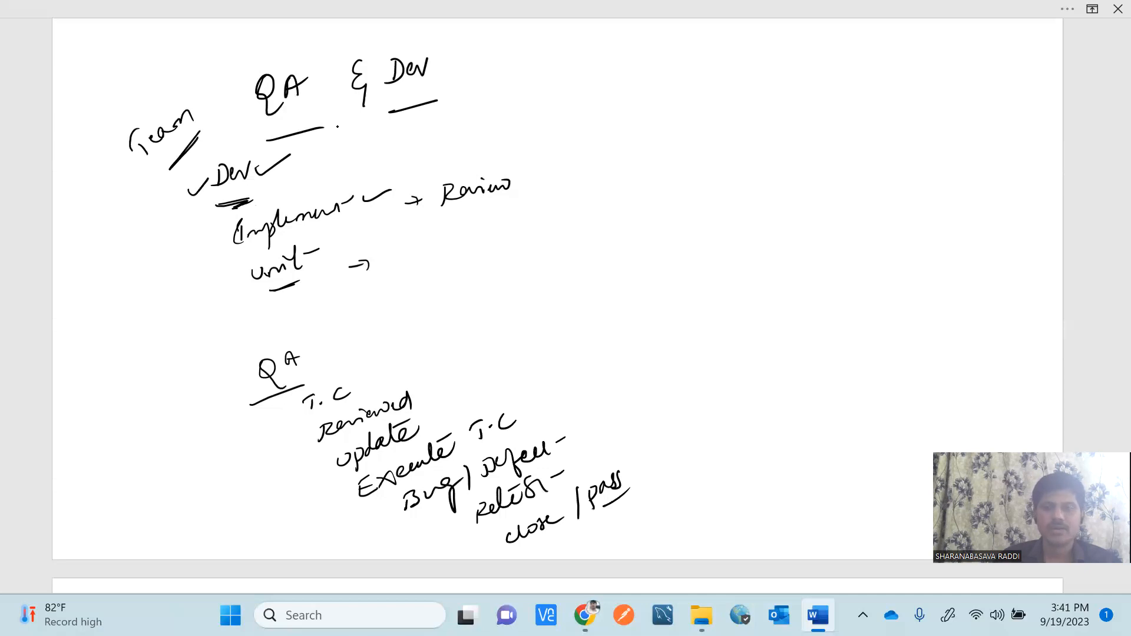
Ink-tick the QA subheading, T.C, Reviewed, update, Bug/Defect and Retest, then scroll to the Scrum Team section.
left_click_drag(232, 368, 258, 353)
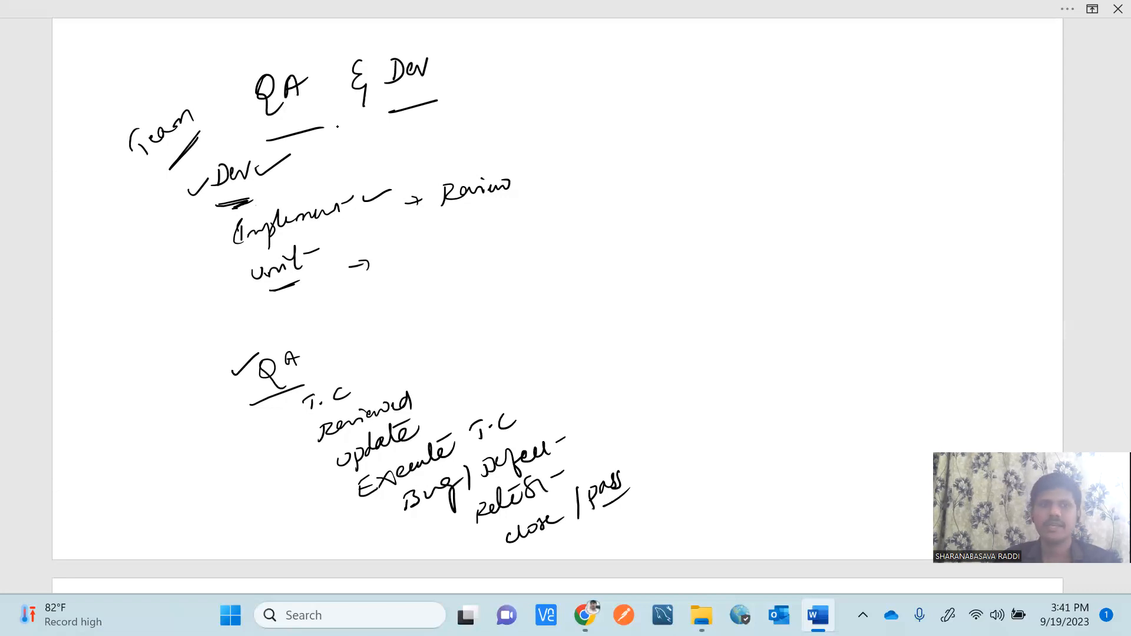
left_click_drag(308, 351, 347, 332)
left_click_drag(361, 381, 387, 372)
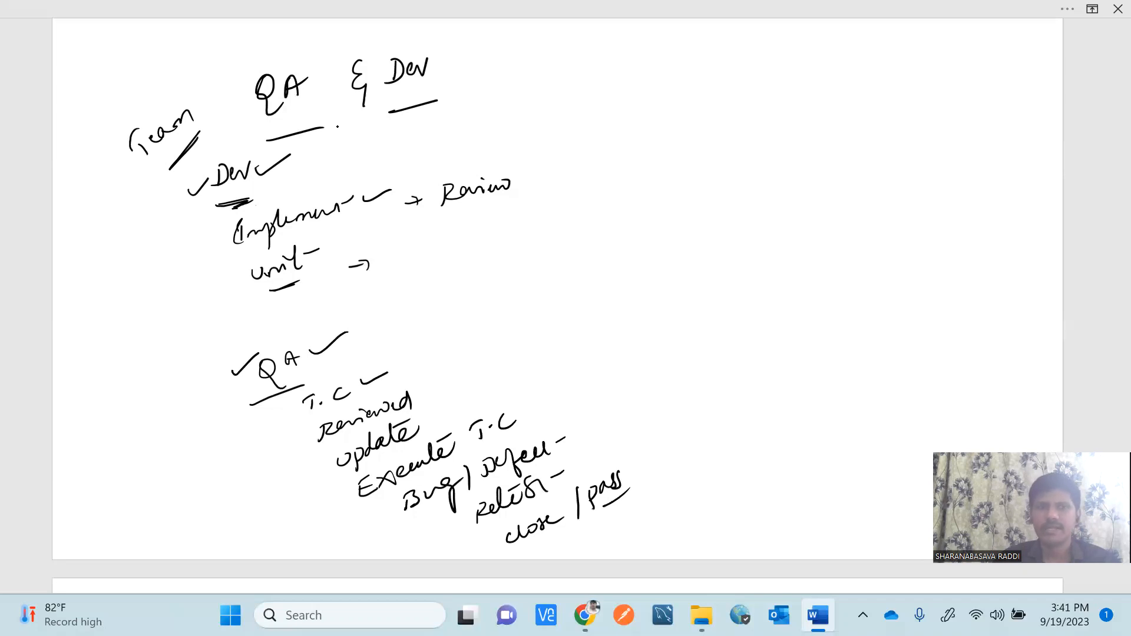
left_click_drag(423, 380, 449, 370)
left_click_drag(432, 414, 558, 393)
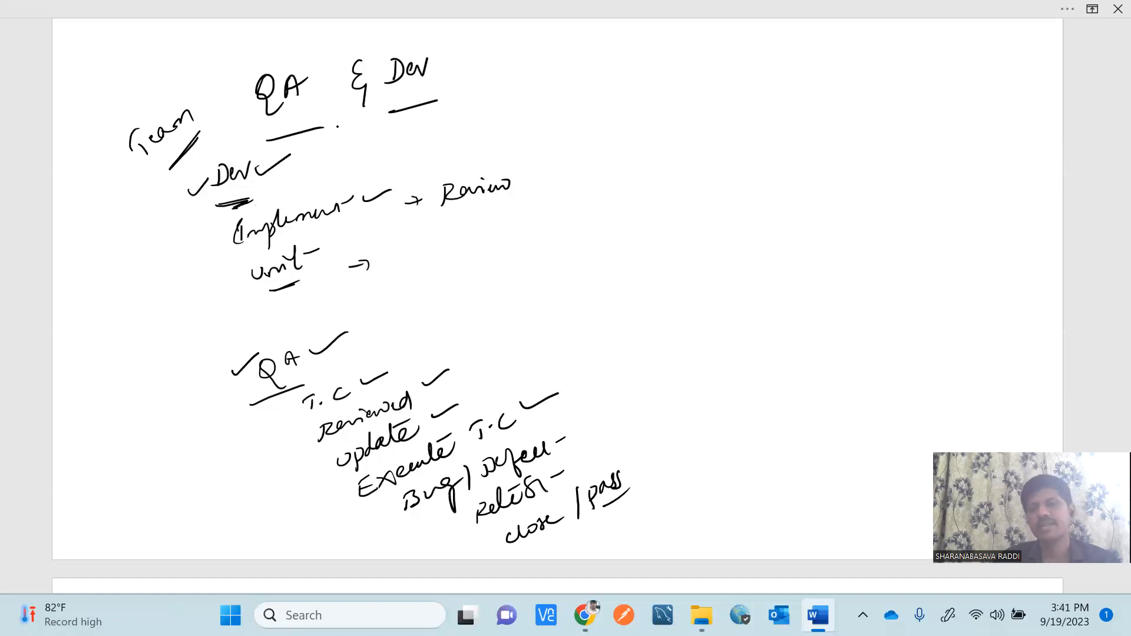
left_click_drag(564, 422, 600, 404)
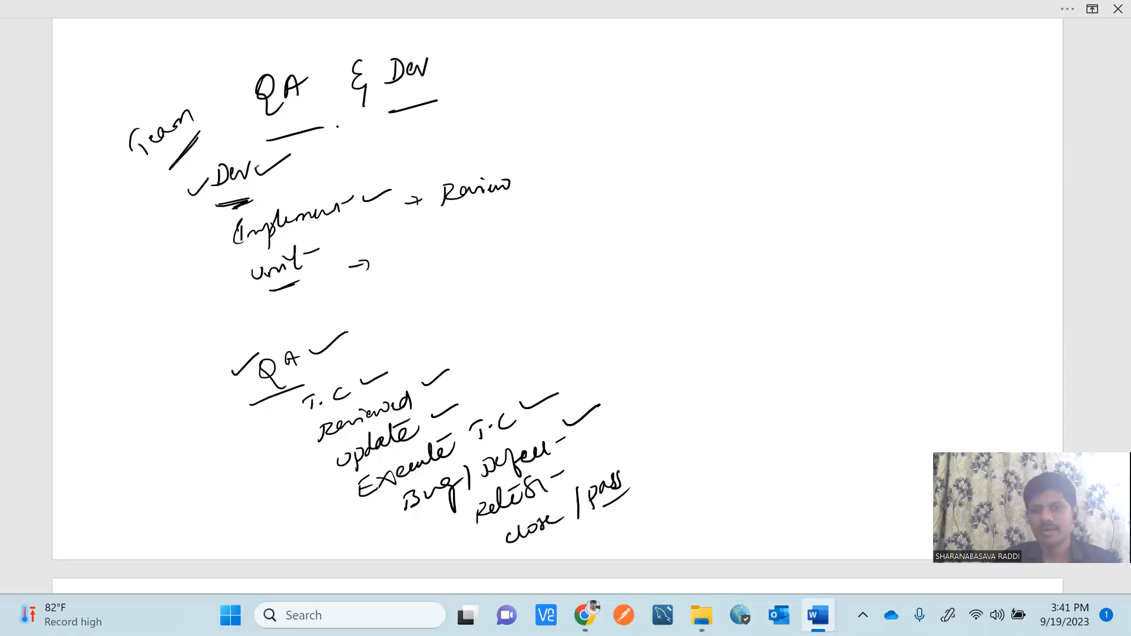
left_click_drag(580, 457, 671, 446)
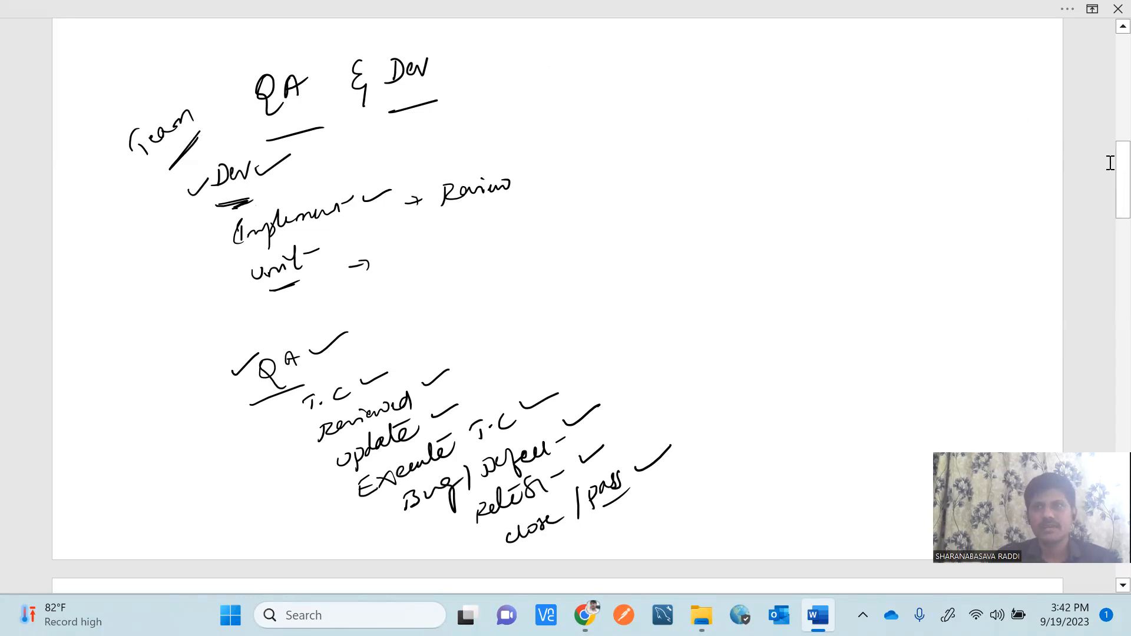
left_click_drag(1103, 174, 1103, 255)
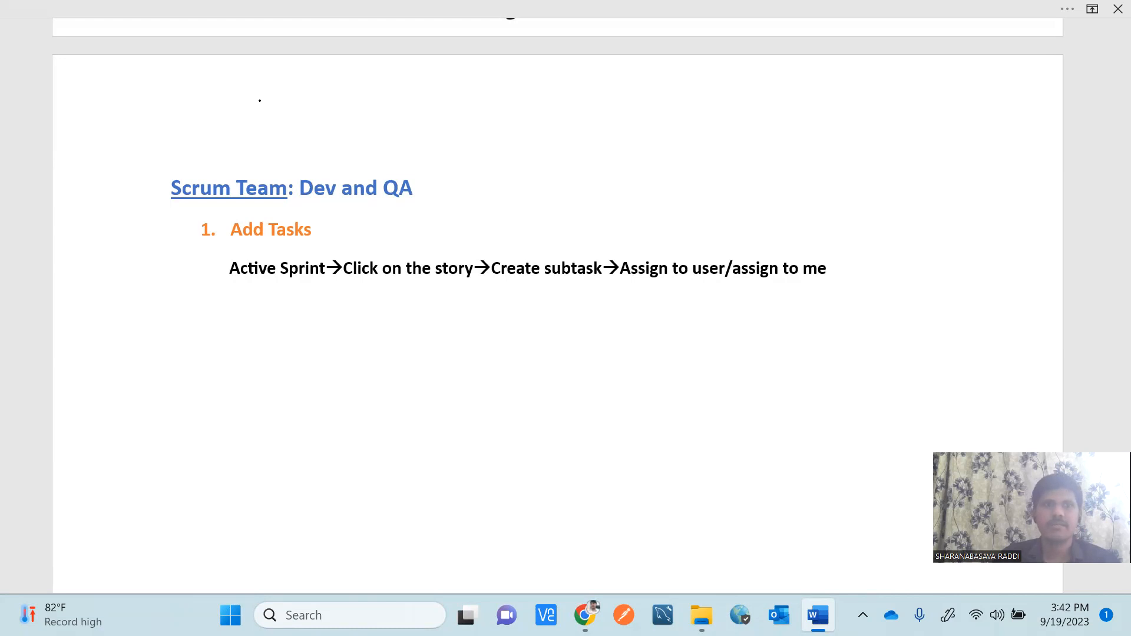
Ink-underline 'Add Tasks', 'Dev' and 'QA' (twice), and begin handwriting 'Searching' below the steps.
left_click_drag(299, 244, 274, 248)
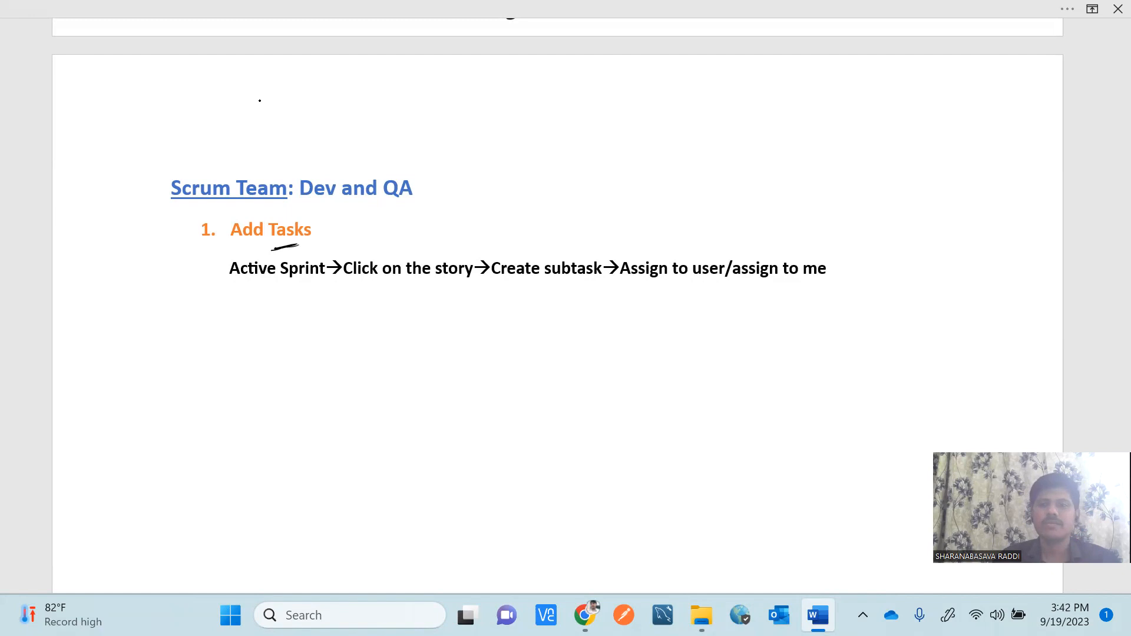
left_click_drag(303, 207, 413, 203)
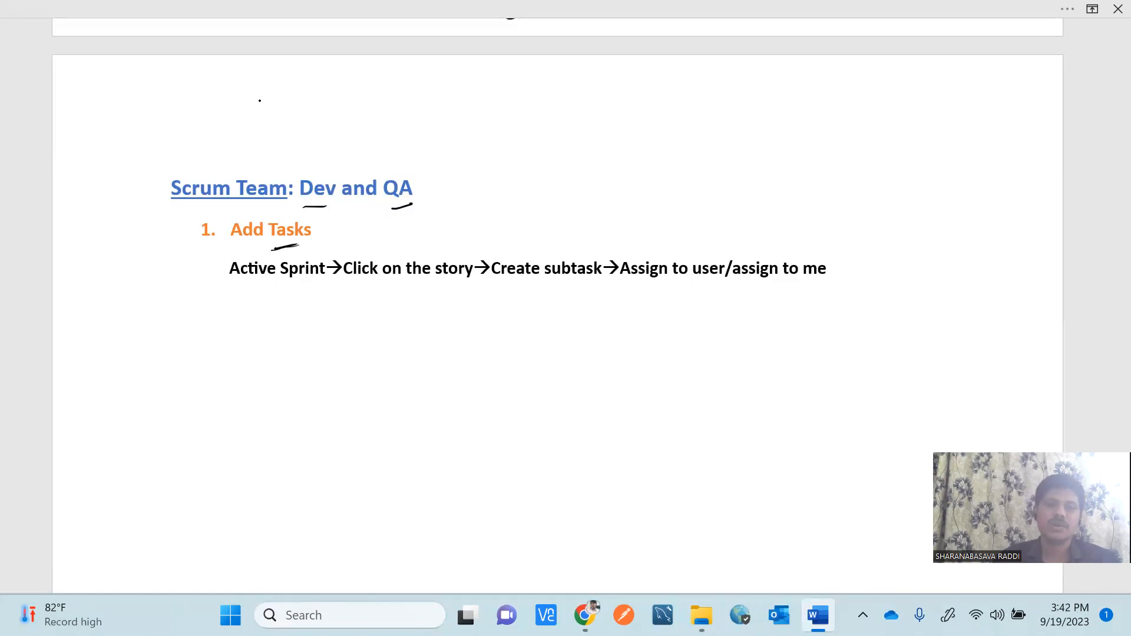
left_click_drag(303, 210, 331, 208)
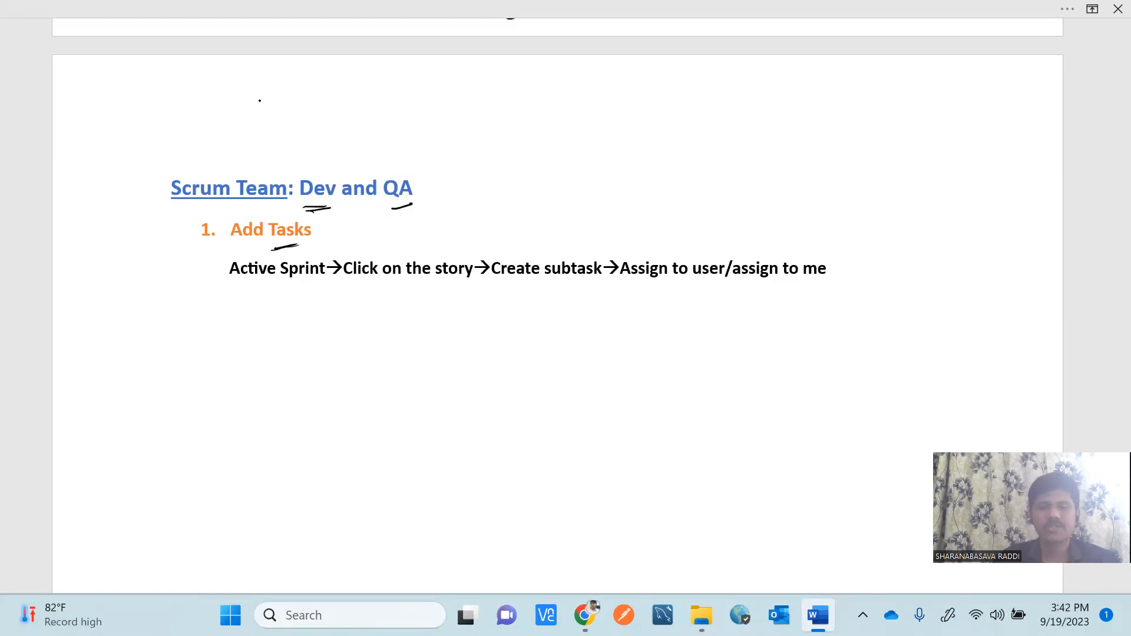
left_click_drag(389, 210, 416, 205)
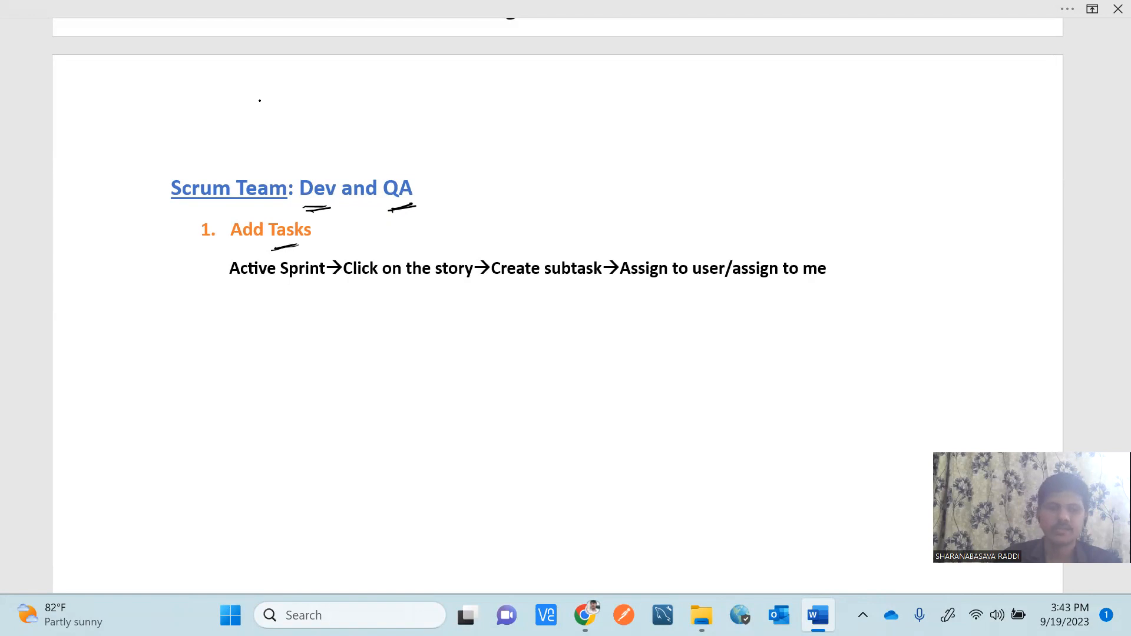
mouse_move(260, 326)
left_mouse_down()
mouse_move(249, 341)
mouse_move(311, 335)
mouse_move(334, 357)
left_mouse_up()
Finish 'Searching' with an arrow to Code, Review and Unit notes joined by a brace.
left_click_drag(260, 366, 369, 337)
mouse_move(369, 337)
left_mouse_down()
mouse_move(362, 348)
mouse_move(370, 334)
mouse_move(460, 347)
left_mouse_up()
mouse_move(433, 359)
left_mouse_down()
mouse_move(432, 375)
mouse_move(439, 365)
left_mouse_up()
left_click_drag(442, 363, 482, 352)
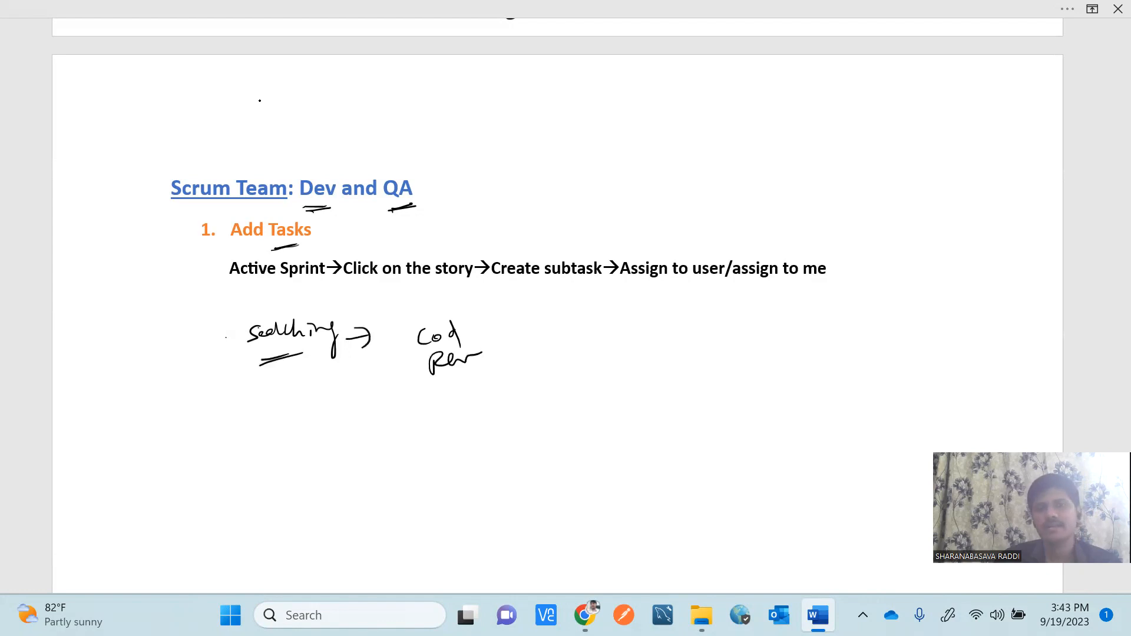
mouse_move(445, 391)
left_mouse_down()
mouse_move(474, 390)
mouse_move(483, 372)
left_mouse_up()
left_click_drag(486, 373, 496, 369)
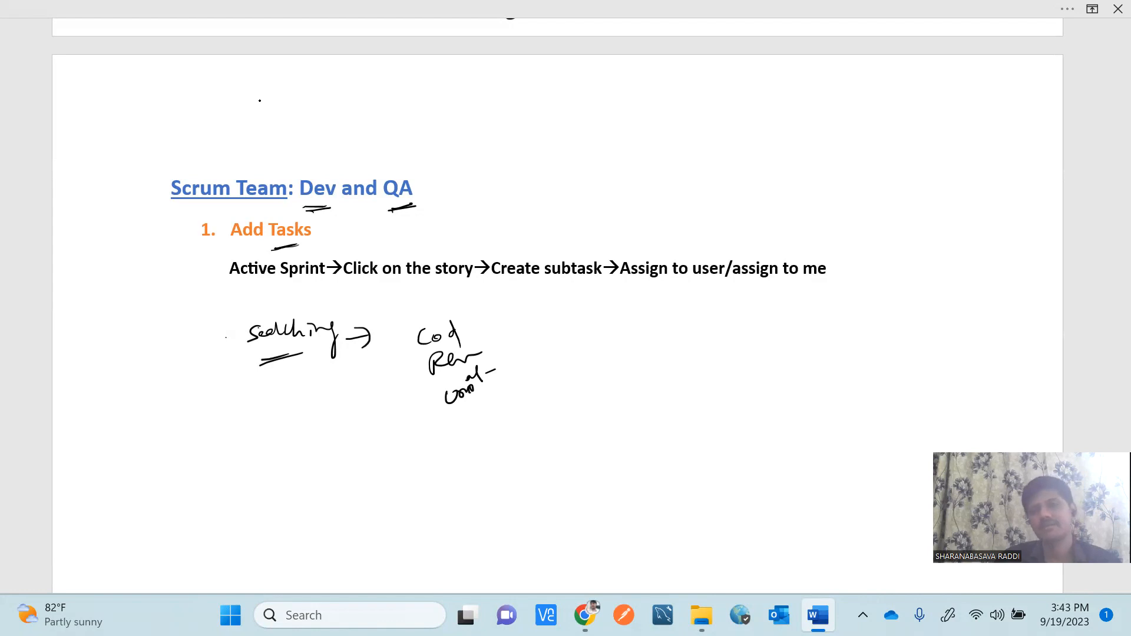
mouse_move(490, 314)
left_mouse_down()
mouse_move(512, 338)
mouse_move(514, 389)
left_mouse_up()
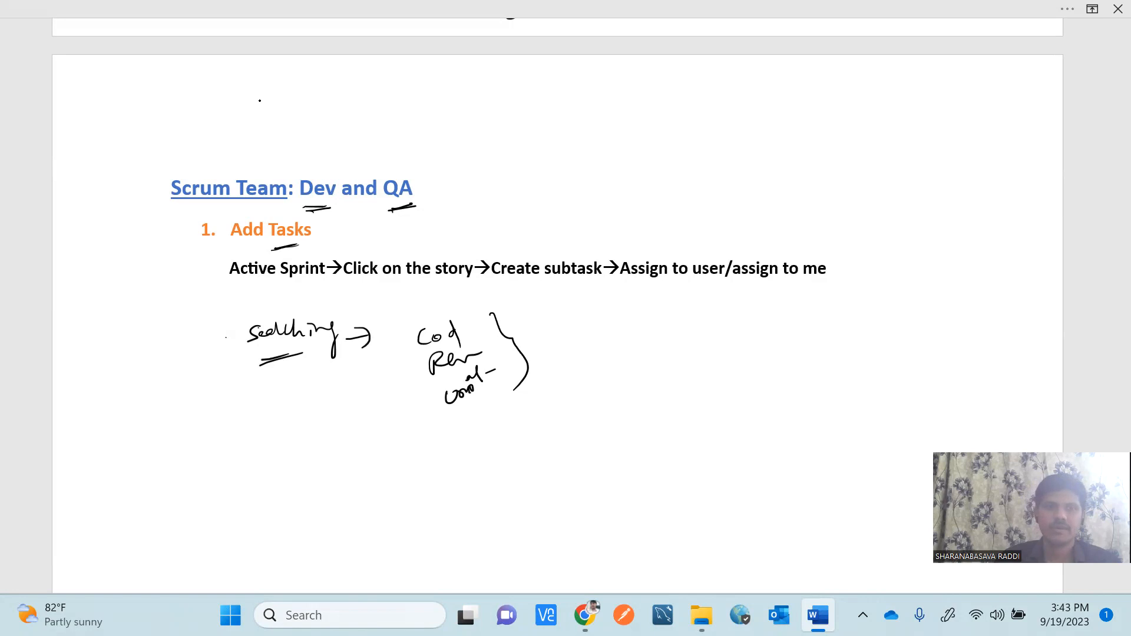
Handwrite the QA notes 'T.C', 'Review', 'UT.C' and 'E.T.C', re-underlining 'Searching'.
left_click_drag(454, 439, 454, 448)
mouse_move(439, 433)
left_mouse_down()
mouse_move(460, 422)
mouse_move(492, 434)
left_mouse_up()
left_click(463, 436)
left_click_drag(300, 351, 333, 341)
left_click_drag(462, 463, 462, 473)
mouse_move(462, 454)
left_mouse_down()
mouse_move(492, 452)
mouse_move(486, 489)
mouse_move(499, 467)
mouse_move(521, 474)
mouse_move(490, 514)
mouse_move(500, 492)
mouse_move(506, 499)
left_mouse_up()
left_click(498, 478)
mouse_move(535, 480)
left_mouse_down()
mouse_move(536, 492)
mouse_move(538, 472)
left_mouse_up()
left_click_drag(564, 464, 555, 476)
Add 'Logging' and 'pass | Fail' to end the handwritten QA notes.
left_click_drag(526, 515, 549, 516)
mouse_move(556, 506)
left_mouse_down()
mouse_move(558, 522)
mouse_move(592, 497)
mouse_move(616, 504)
mouse_move(589, 553)
mouse_move(609, 519)
left_mouse_up()
left_click_drag(610, 529, 622, 526)
mouse_move(647, 490)
left_mouse_down()
mouse_move(647, 518)
mouse_move(661, 507)
left_mouse_up()
mouse_move(663, 493)
left_mouse_down()
mouse_move(676, 476)
mouse_move(695, 487)
left_mouse_up()
left_click_drag(699, 468, 701, 483)
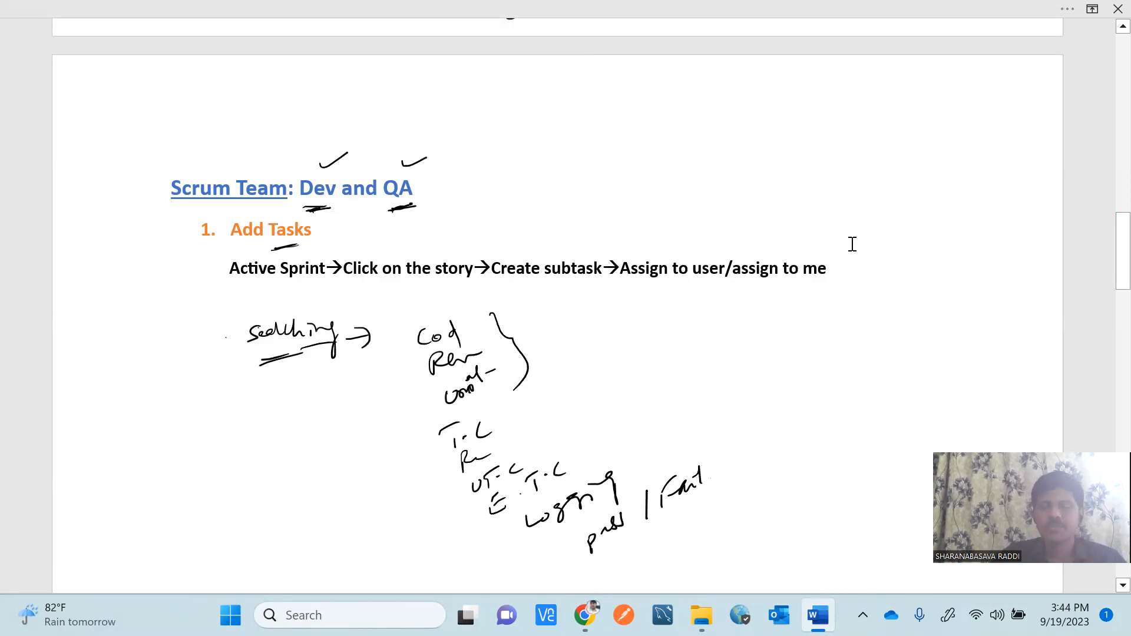
left_click(1103, 235)
mouse_move(1102, 235)
left_mouse_down()
mouse_move(1102, 291)
mouse_move(1103, 233)
left_mouse_up()
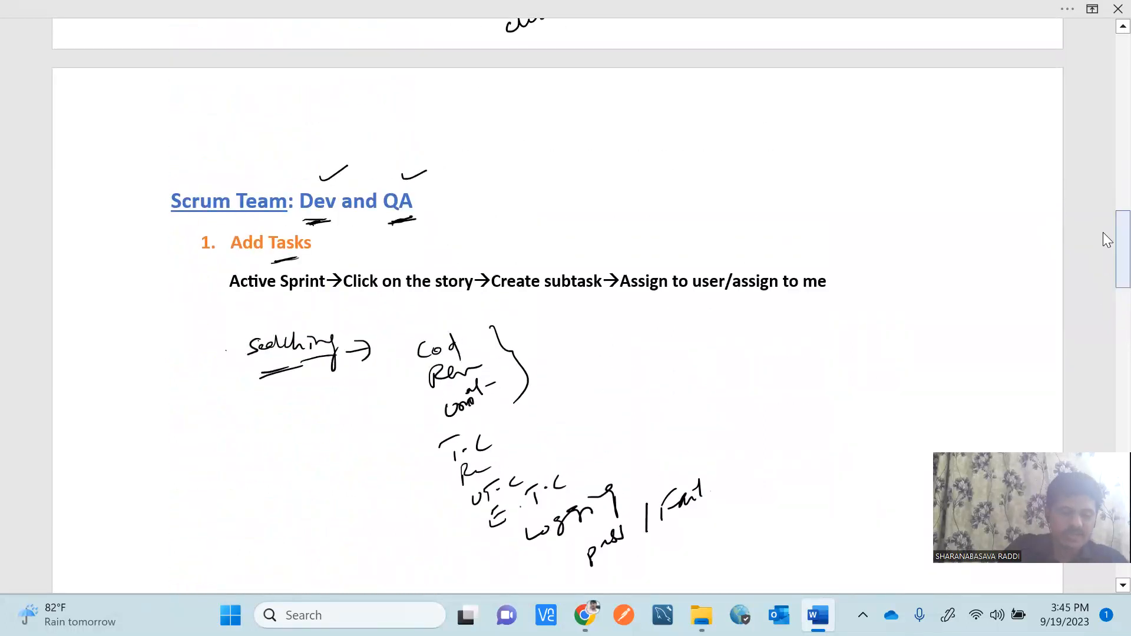
Draw an ink arrow to 'Active Sprint' and underline it and the steps through 'Assign'.
mouse_move(205, 269)
left_mouse_down()
mouse_move(203, 298)
mouse_move(191, 303)
mouse_move(213, 284)
mouse_move(294, 296)
left_mouse_up()
left_click_drag(252, 306, 292, 299)
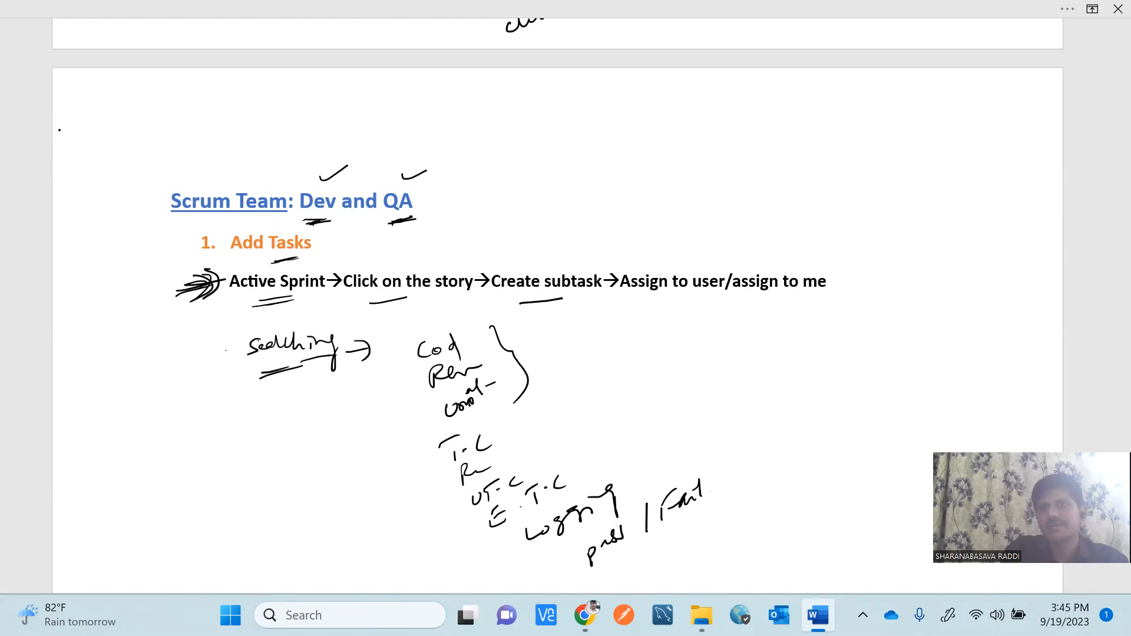
left_click_drag(672, 296, 681, 295)
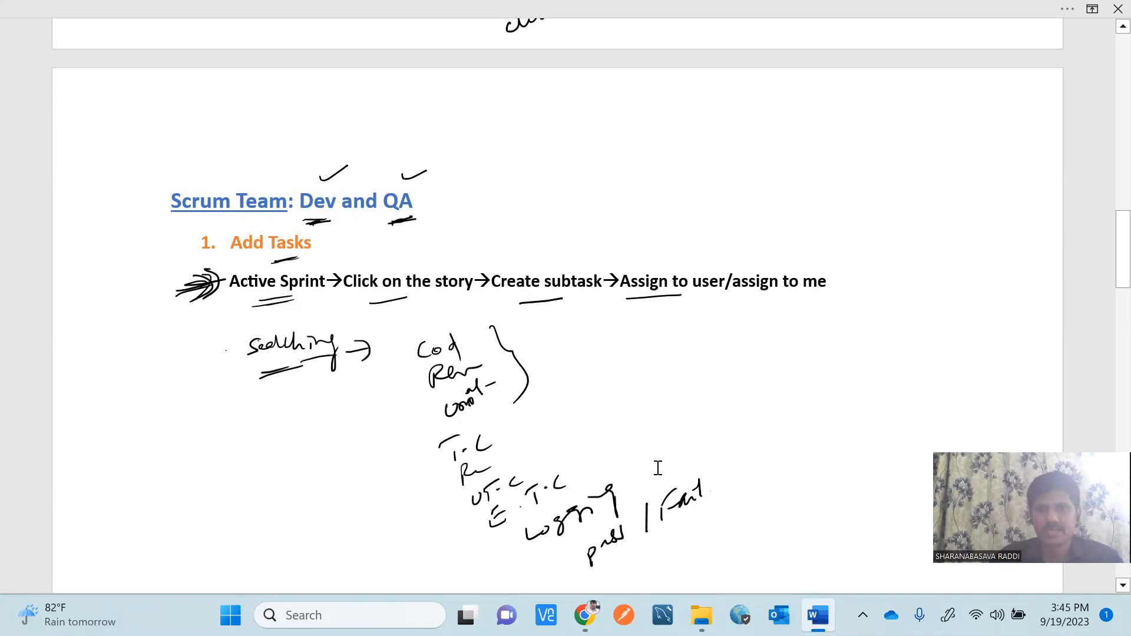
Switch to Jira in Chrome and open the EasyCart project's EAS_Sprint_01 board from Projects.
mouse_move(585, 615)
left_click(564, 534)
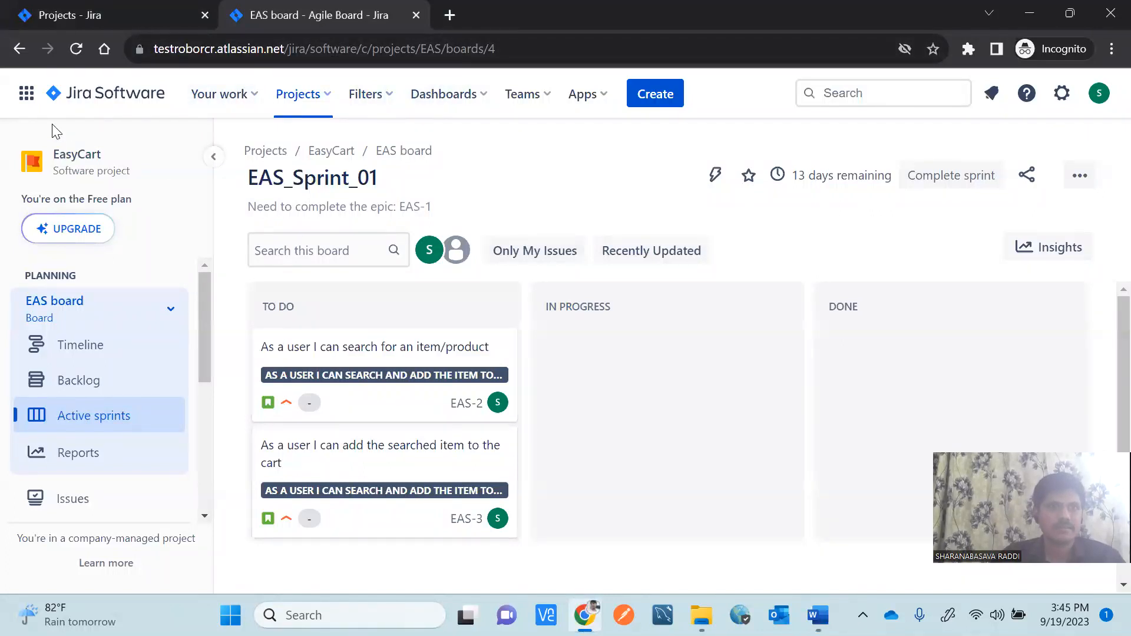
left_click(27, 96)
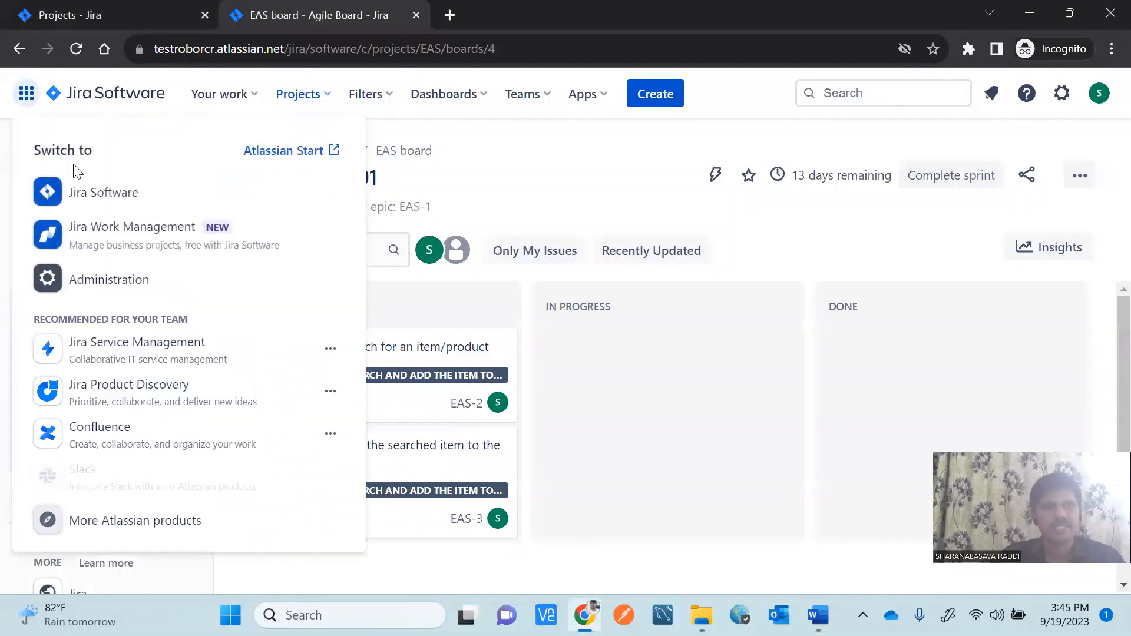
left_click(85, 203)
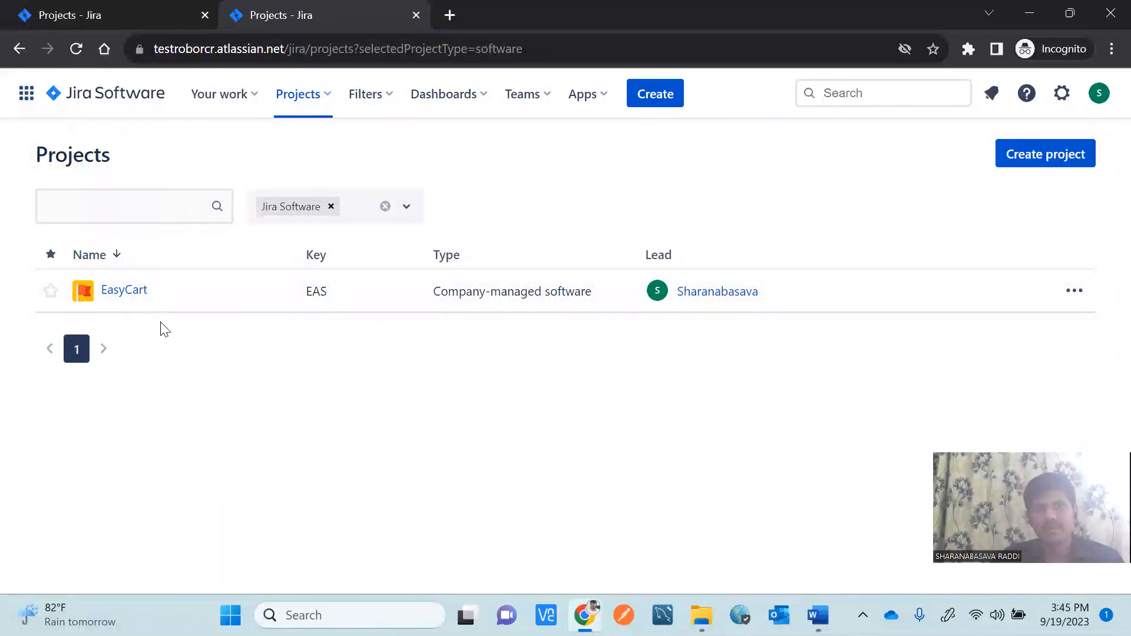
left_click(140, 294)
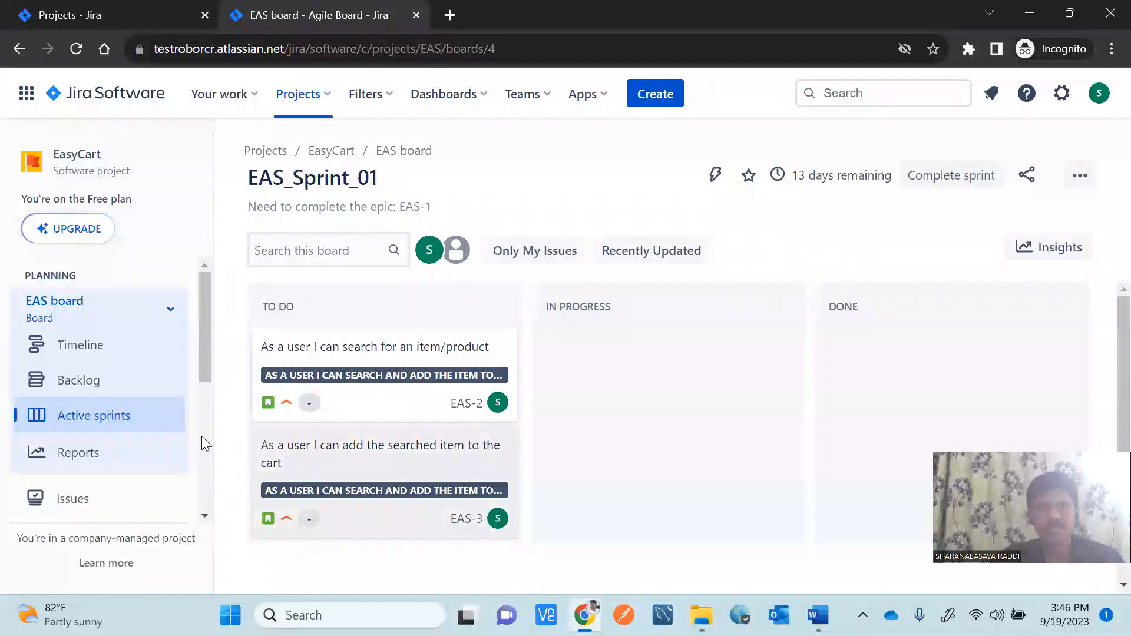
left_click(92, 425)
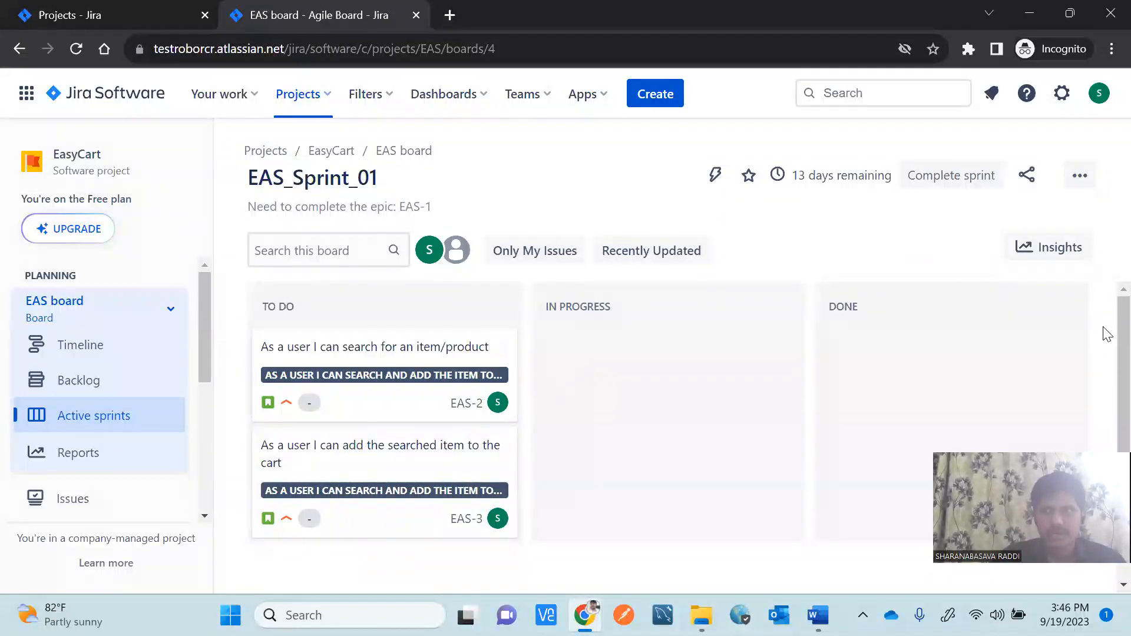
mouse_move(1104, 349)
left_mouse_down()
mouse_move(1104, 437)
mouse_move(1103, 353)
left_mouse_up()
left_click(87, 390)
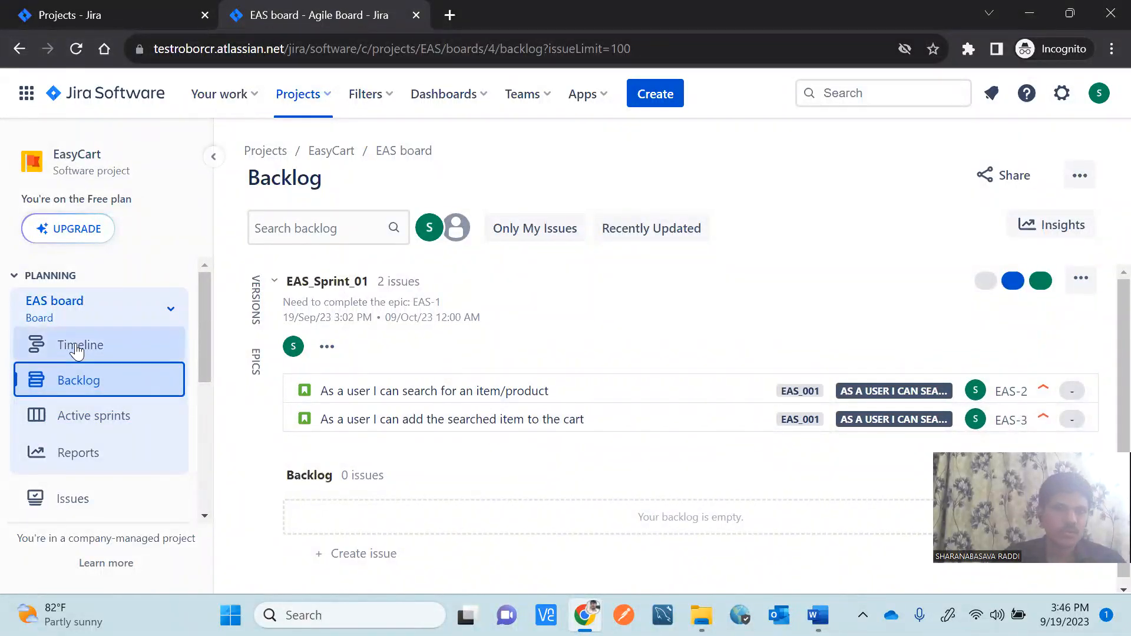
left_click(79, 419)
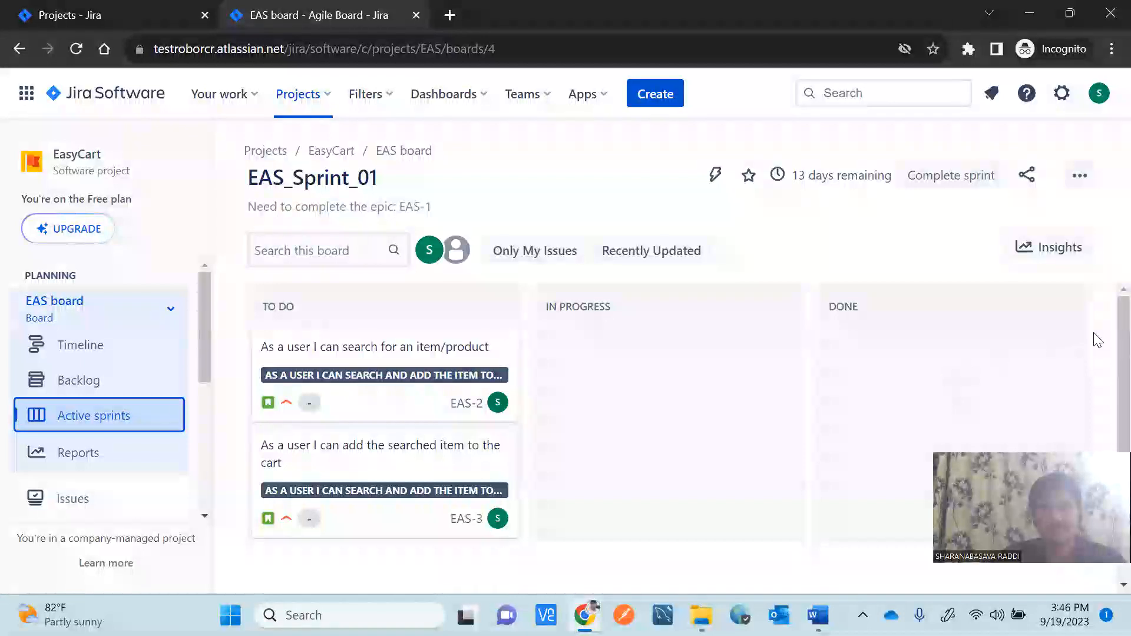
scroll(1106, 354, "down", 1)
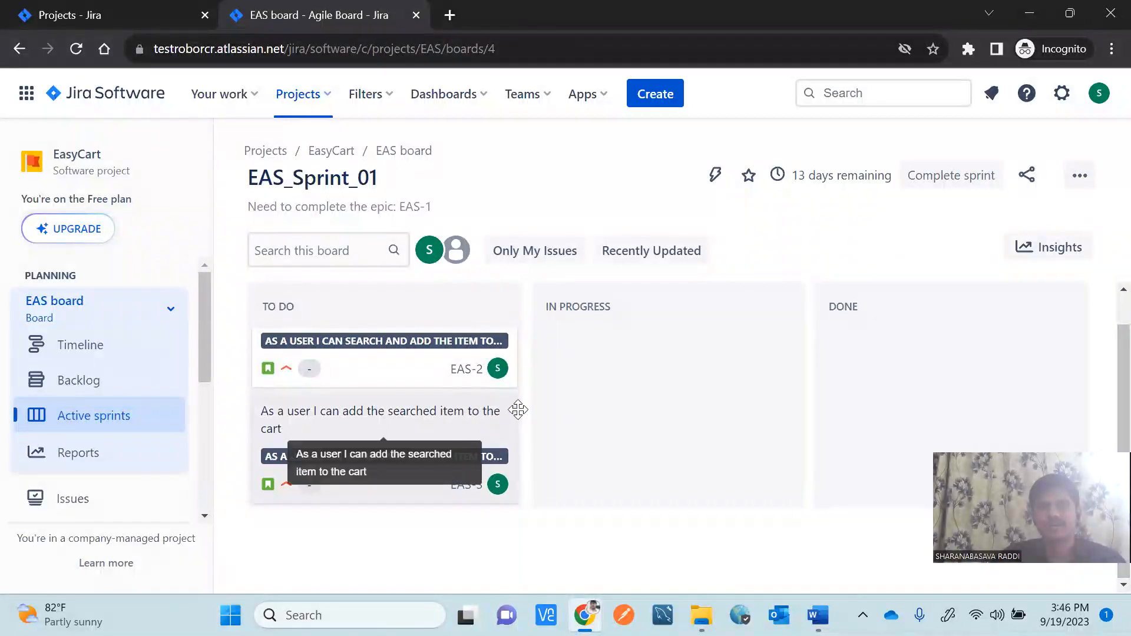
scroll(1105, 377, "up", 1)
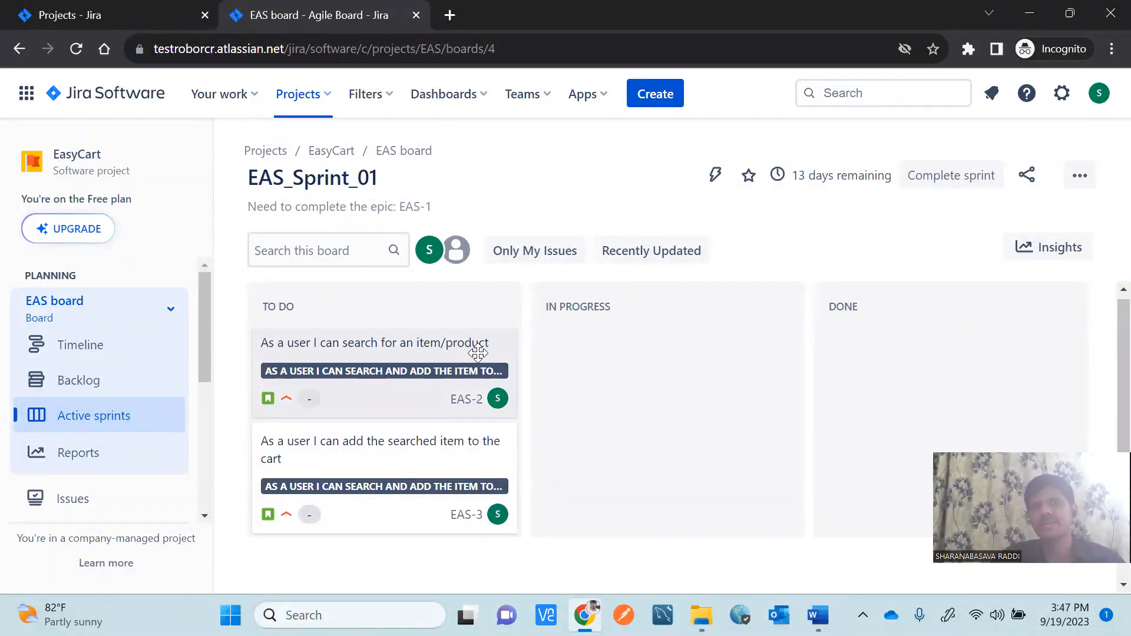
Open story EAS-2 'As a user I can search for an item/product' and start a new subtask.
left_click(341, 363)
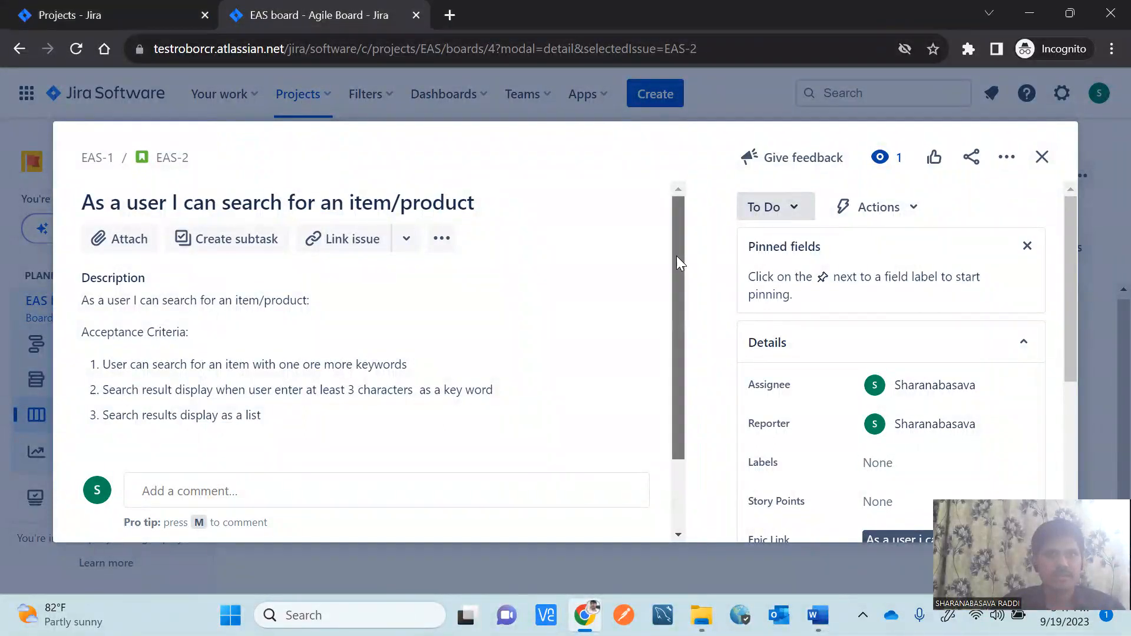
left_click_drag(676, 256, 676, 262)
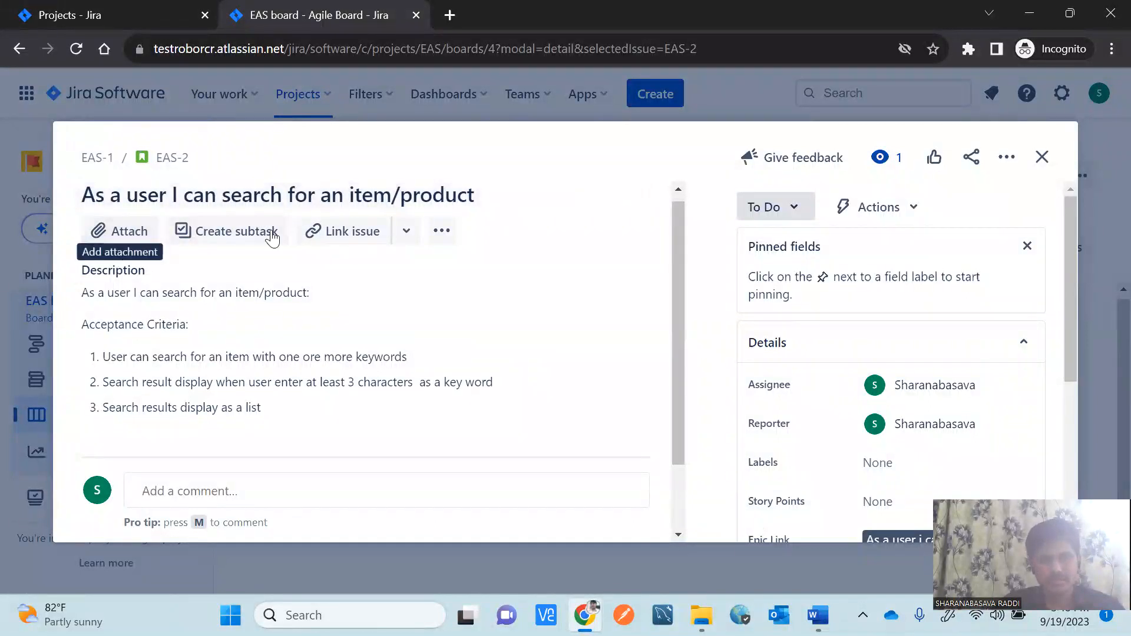
left_click(227, 236)
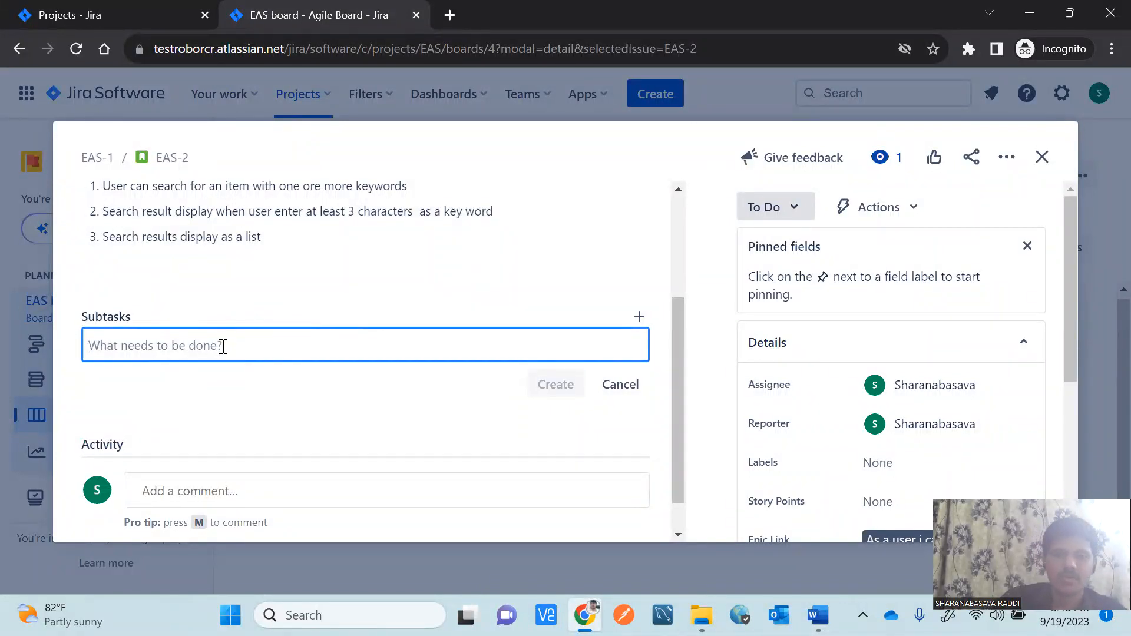
Add the subtask 'Coding for search functionality' to EAS-2.
type("c")
key("BackSpace")
type("Coding")
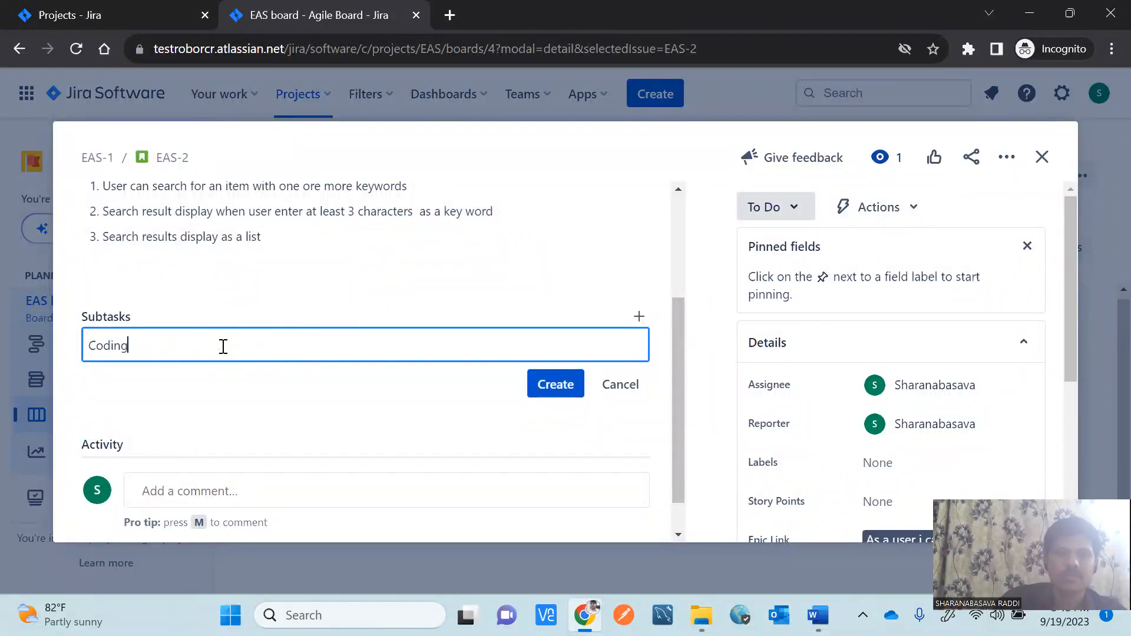
type(" for s")
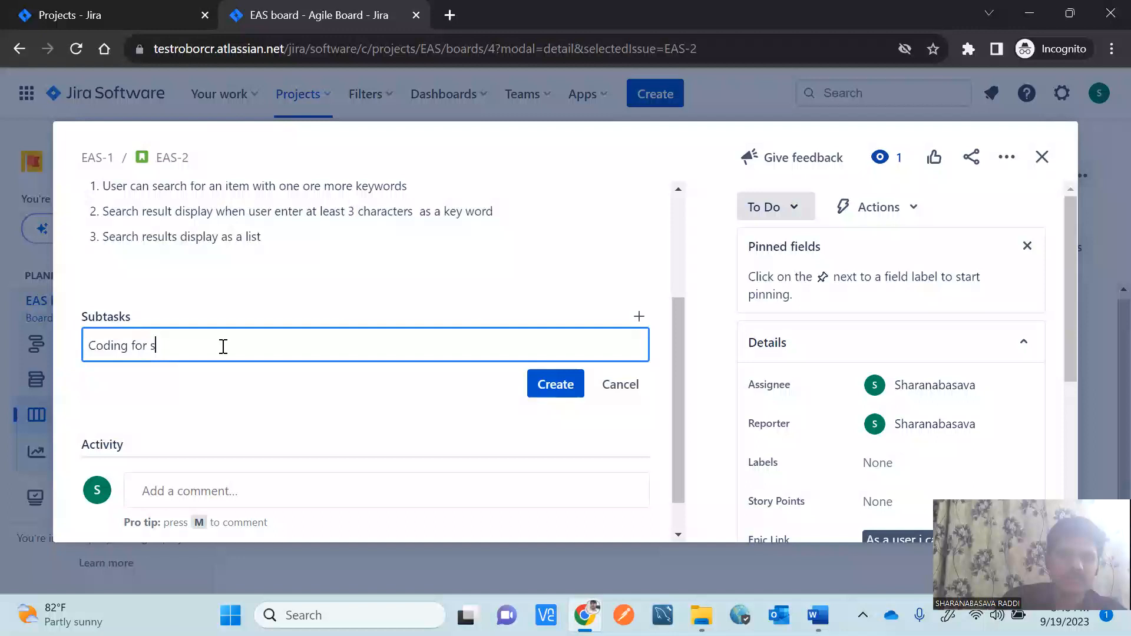
type("earch function")
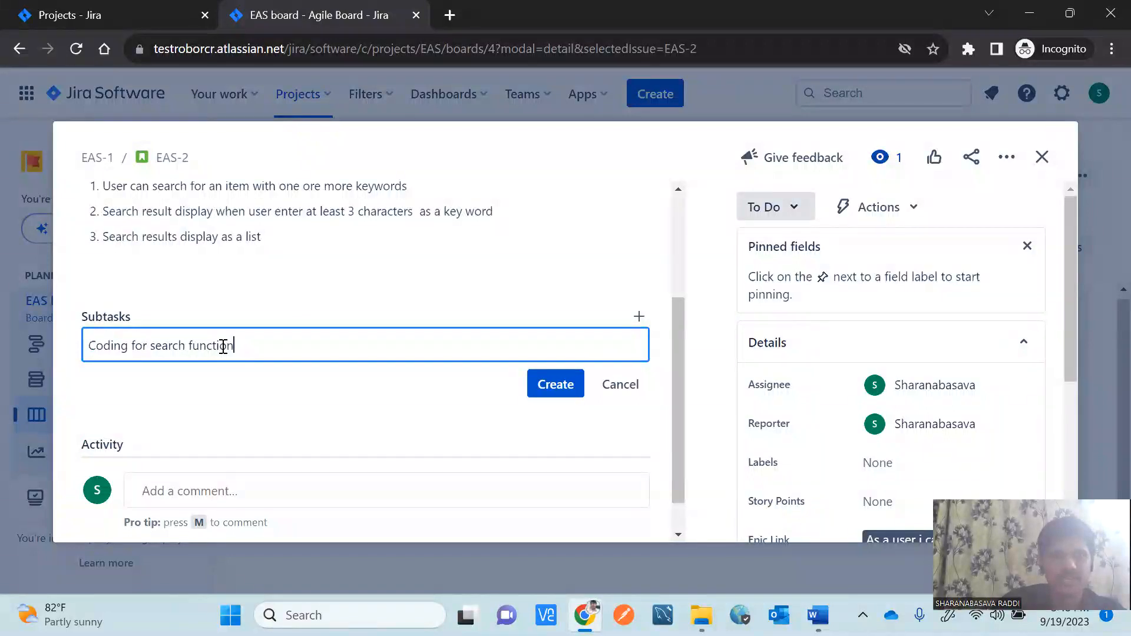
type("ality")
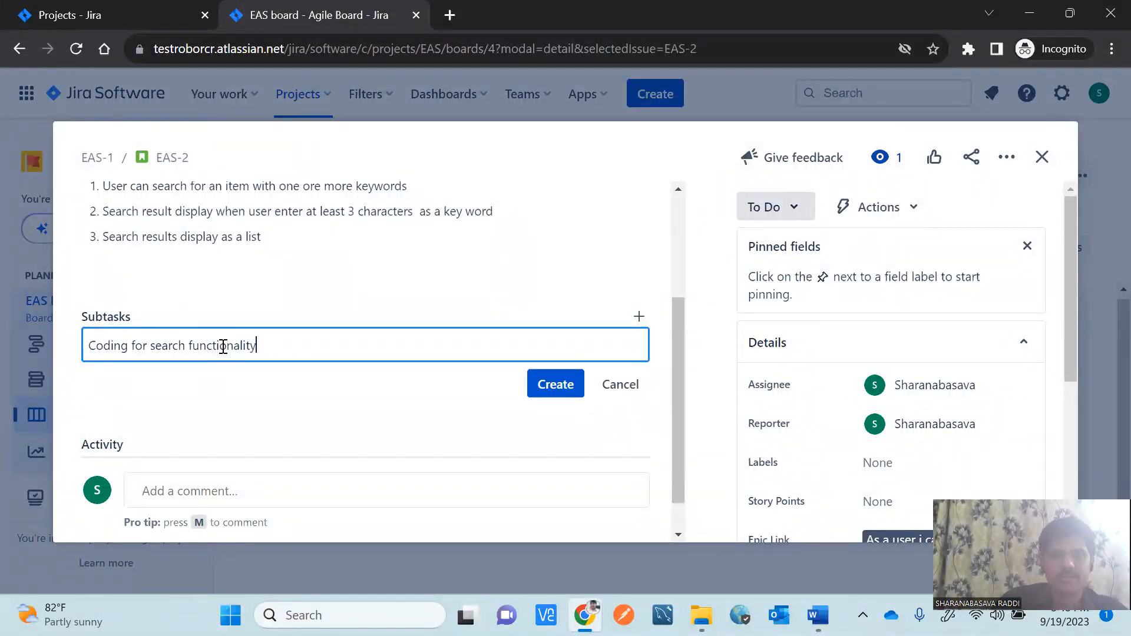
left_click(553, 389)
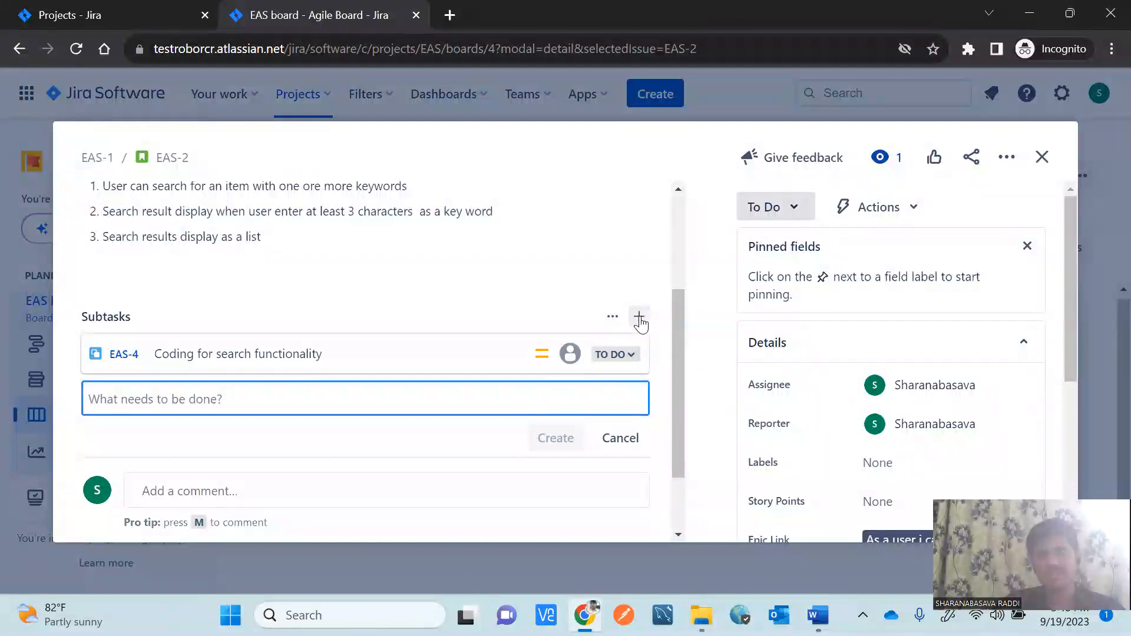
scroll(641, 324, "down", 1)
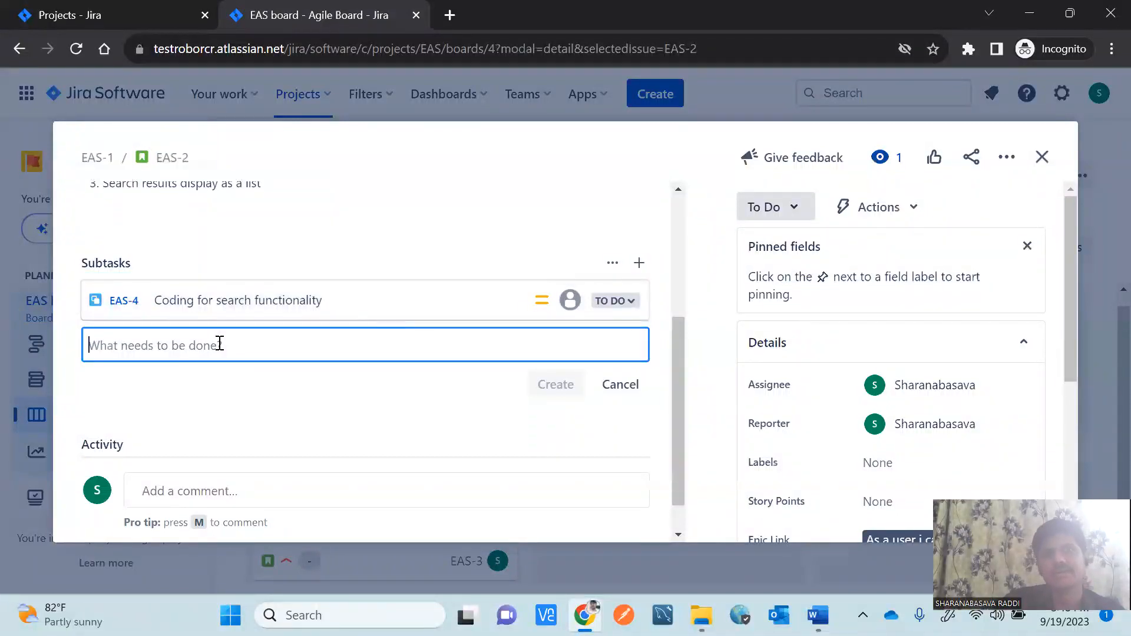
Add subtasks 'Revie the written code' and 'Unit testing for search functionality'.
type("R")
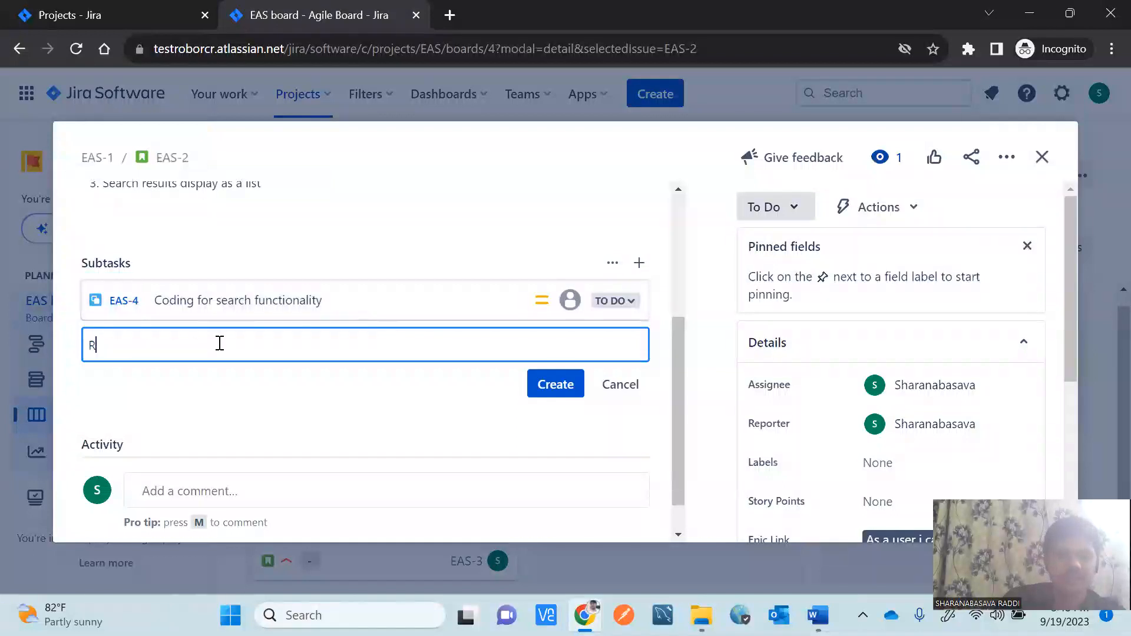
type("evie the")
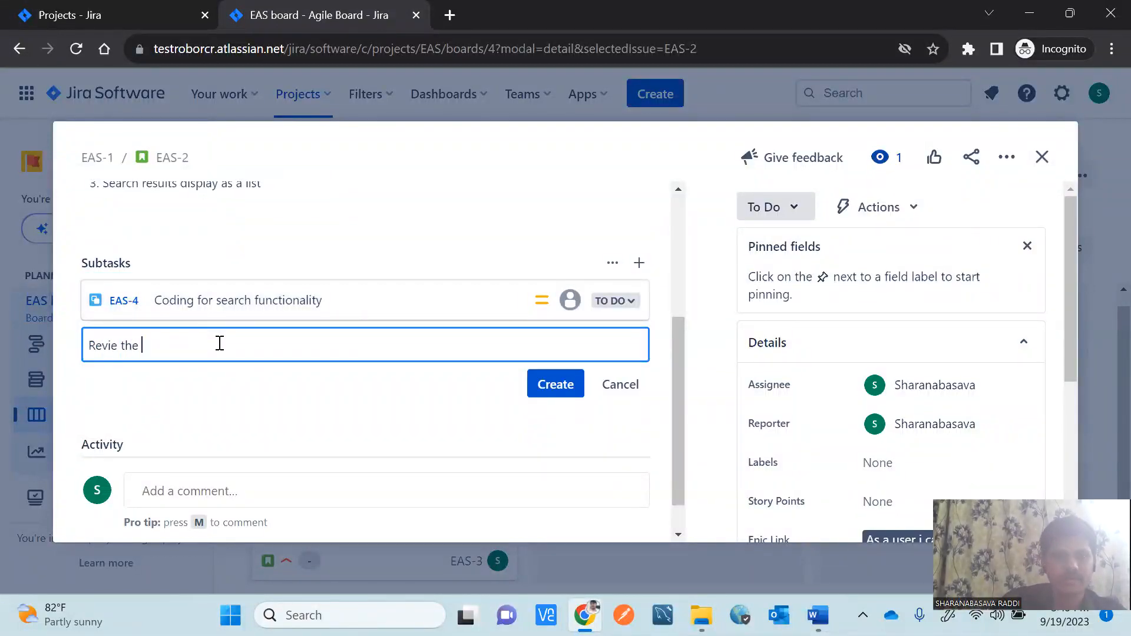
type(" written code")
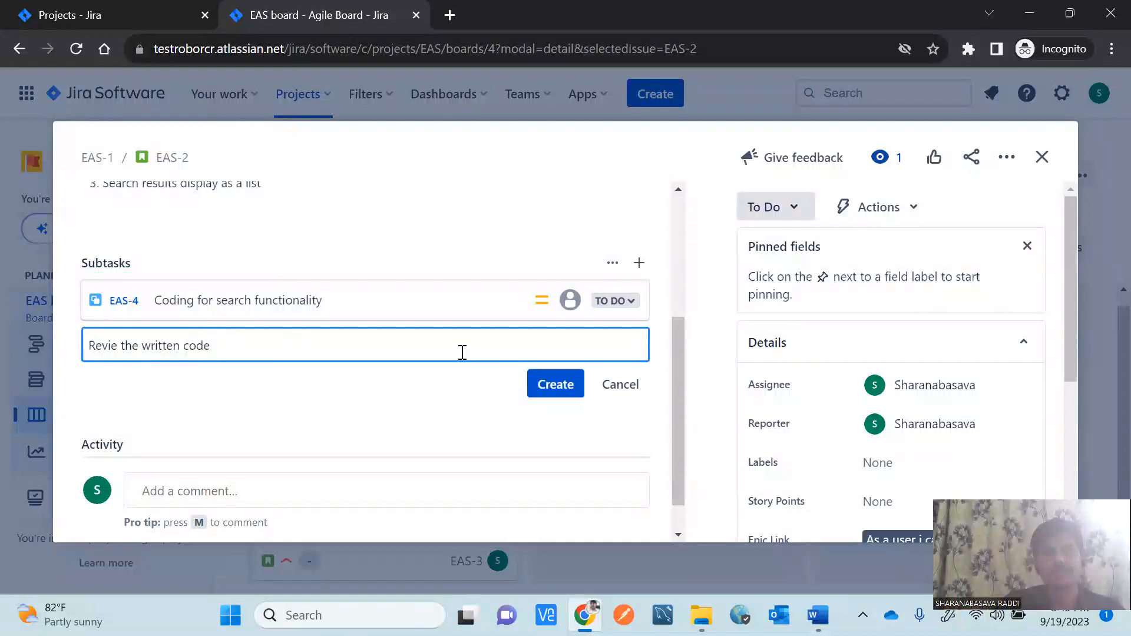
left_click(564, 391)
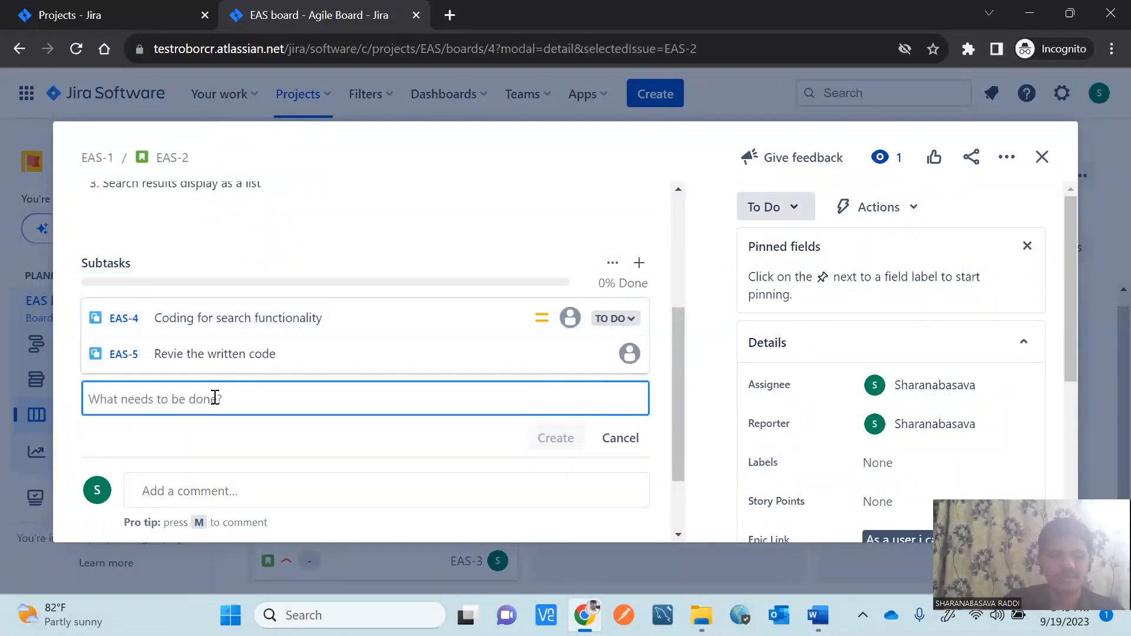
type("Unit testing for search functionality")
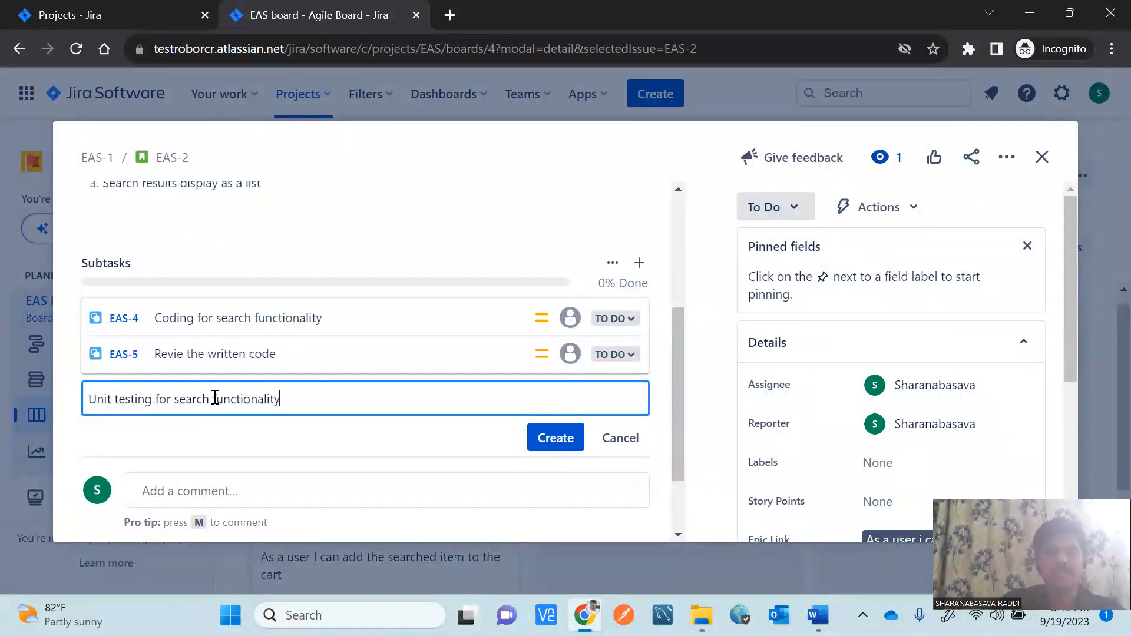
left_click(554, 446)
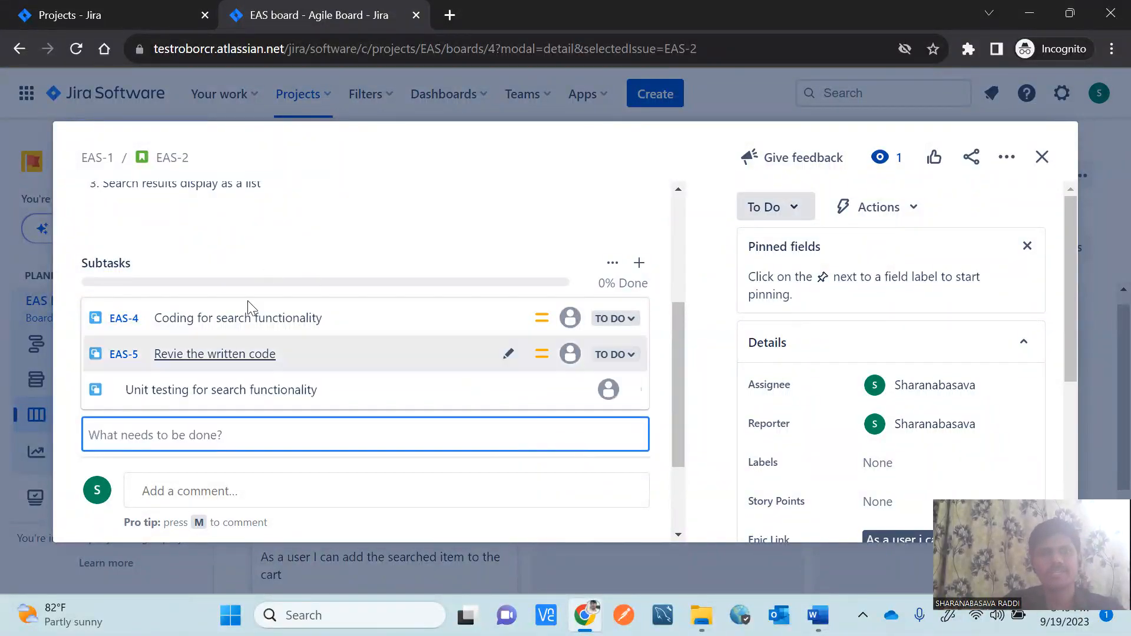
mouse_move(171, 327)
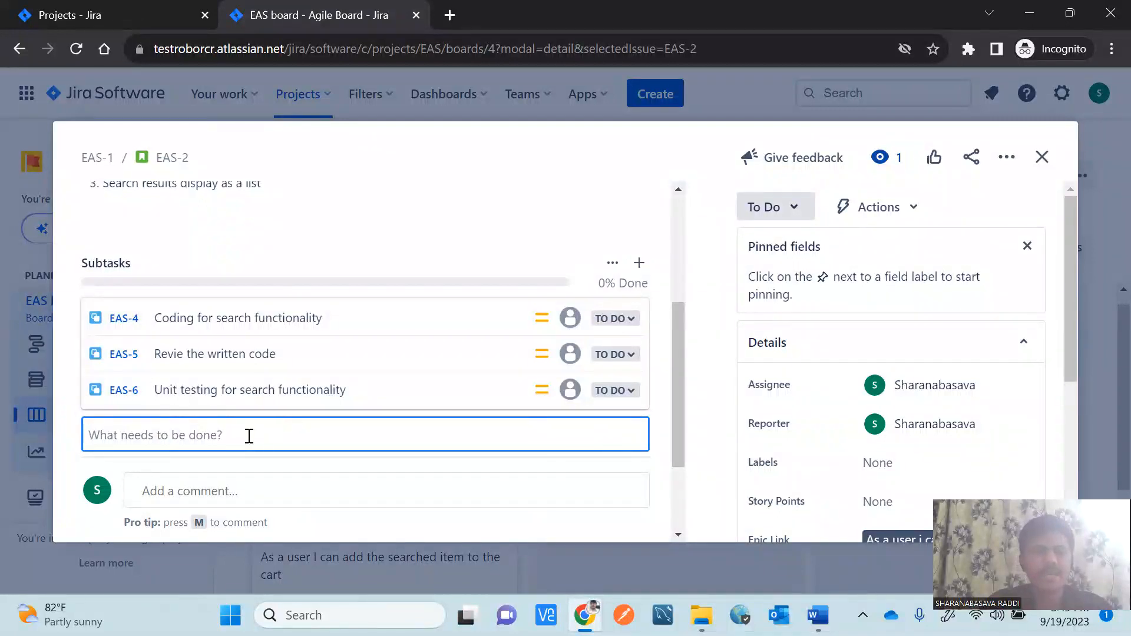
Add subtasks 'Write the test case for search functional' and 'Review the test case' to EAS-2.
type("Write ")
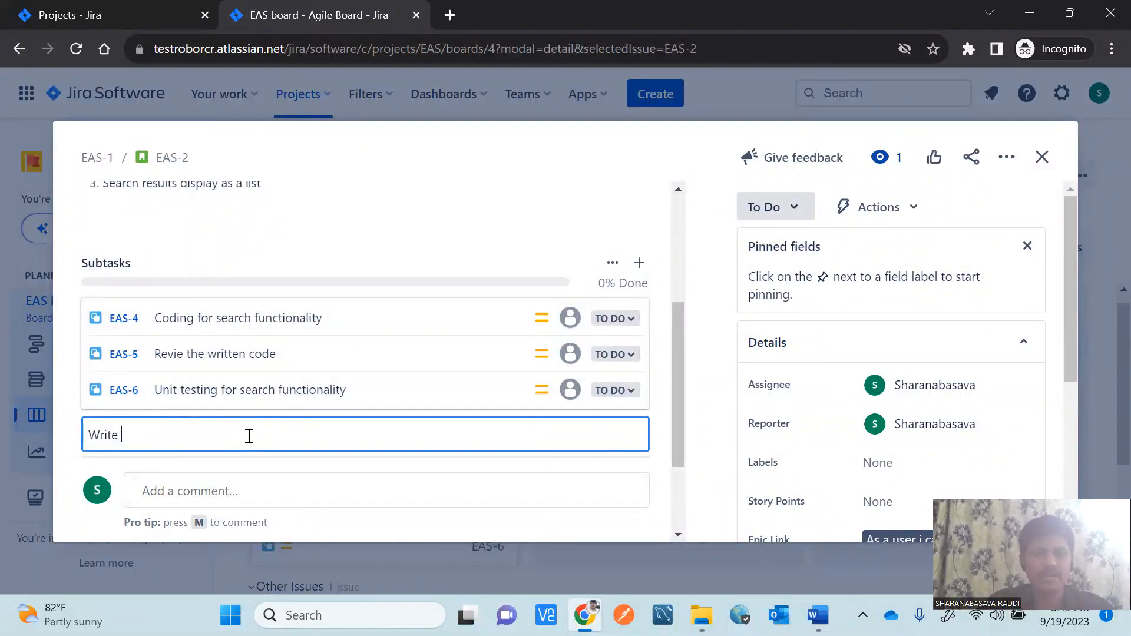
type("t")
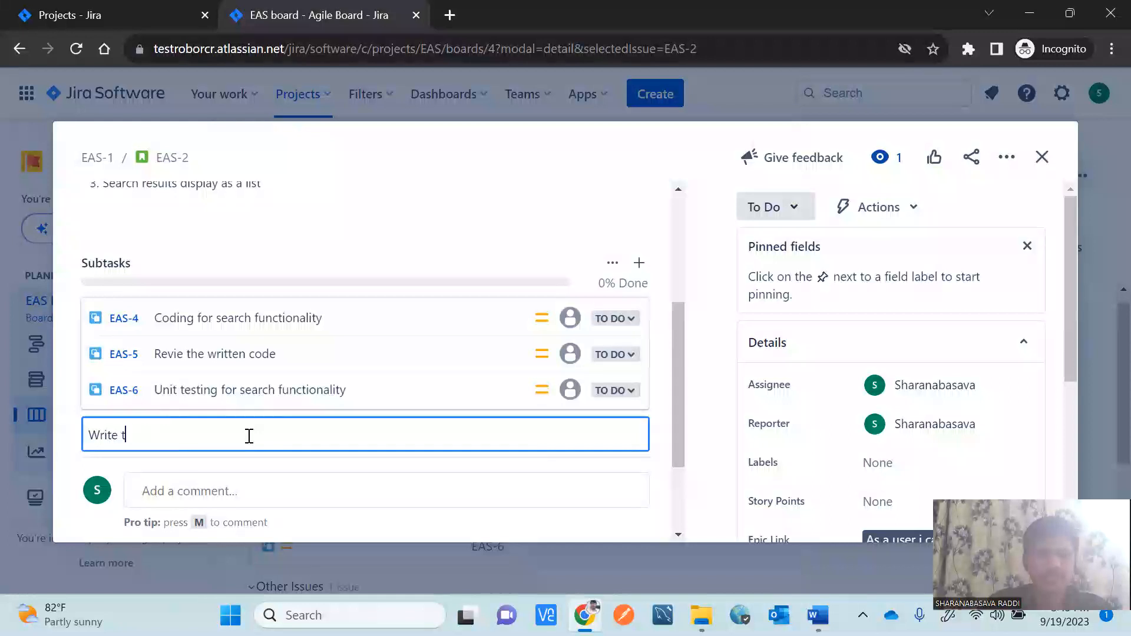
type("he test case for s")
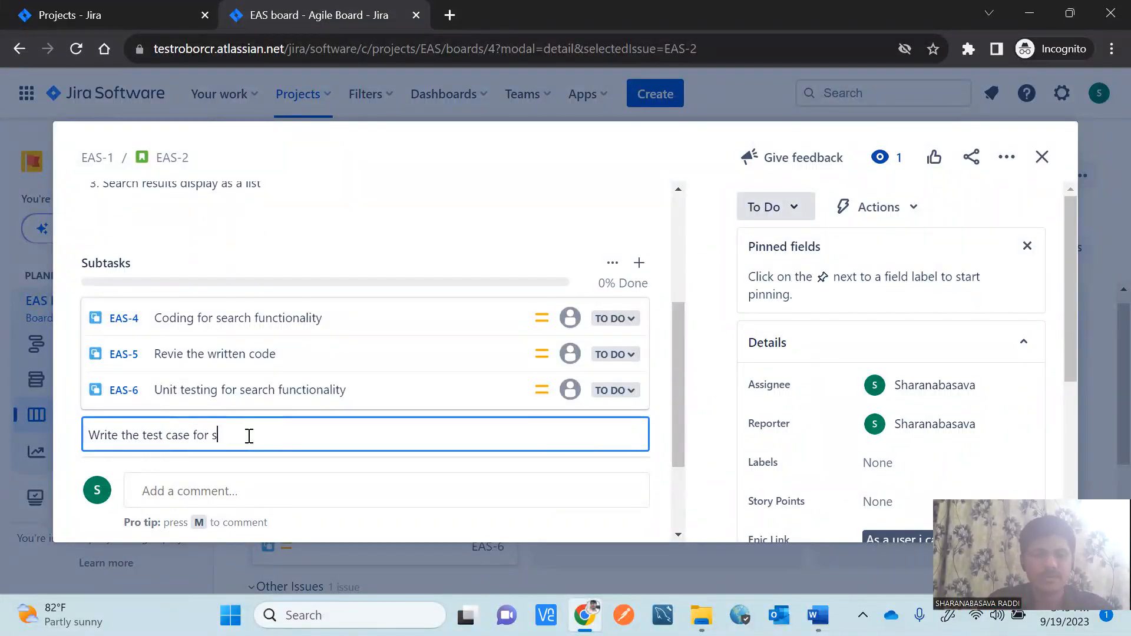
type("earch functionality")
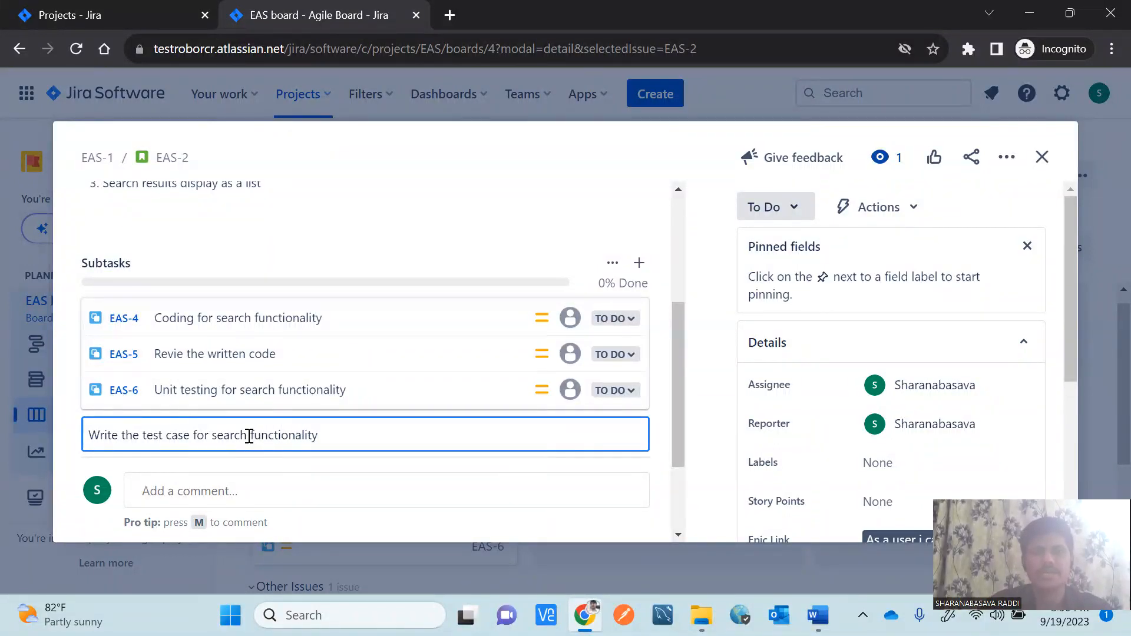
left_click_drag(680, 368, 680, 404)
left_click(554, 403)
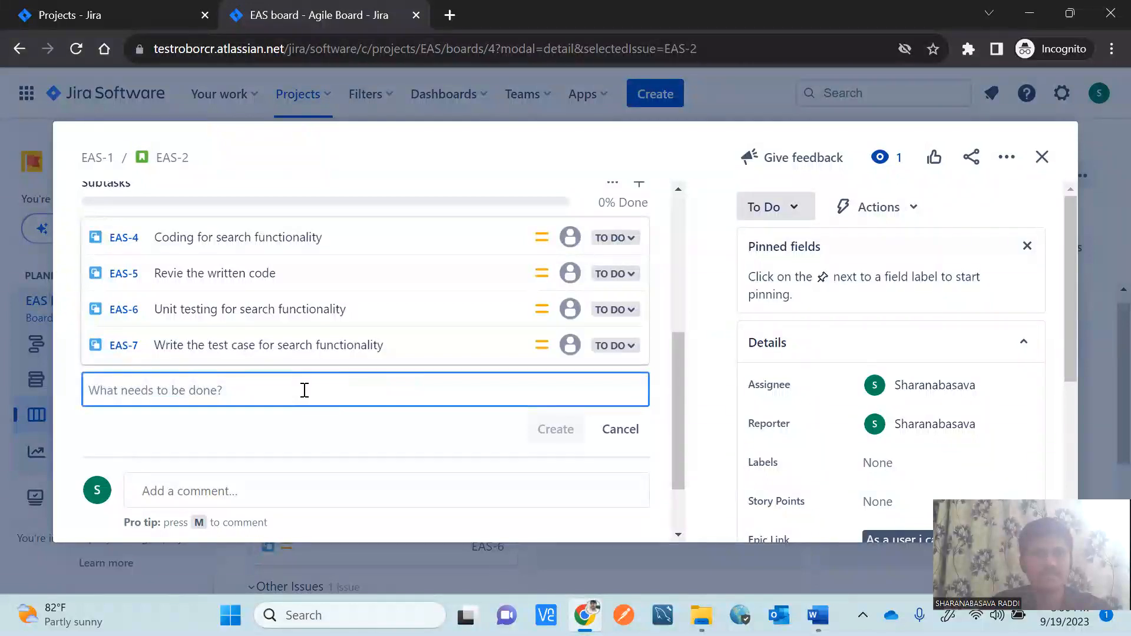
type("Rec")
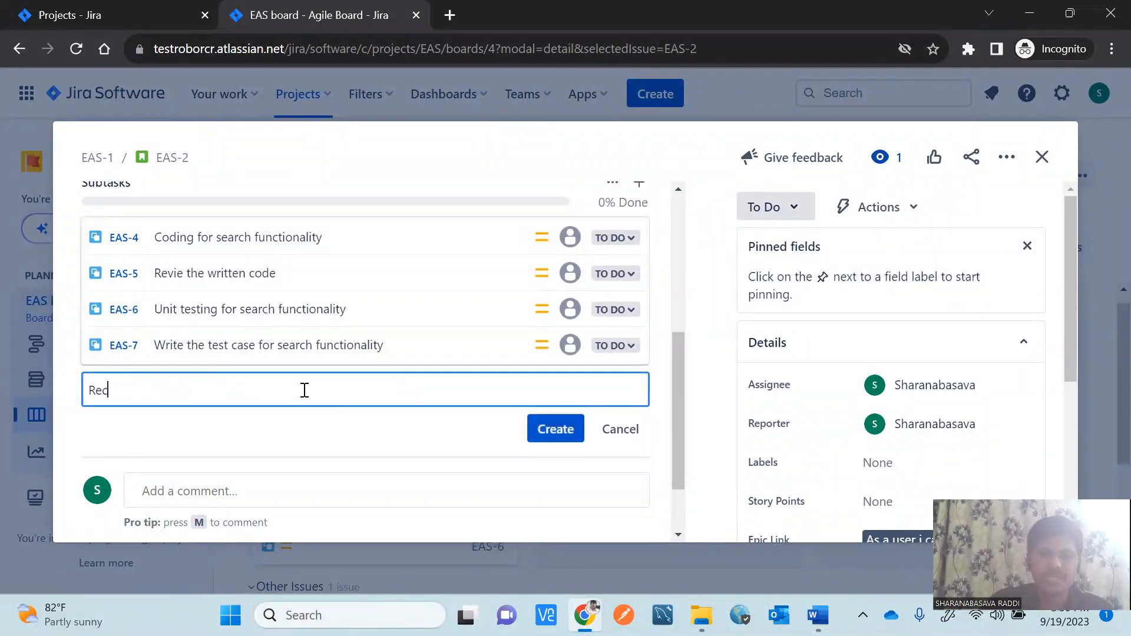
type("vi")
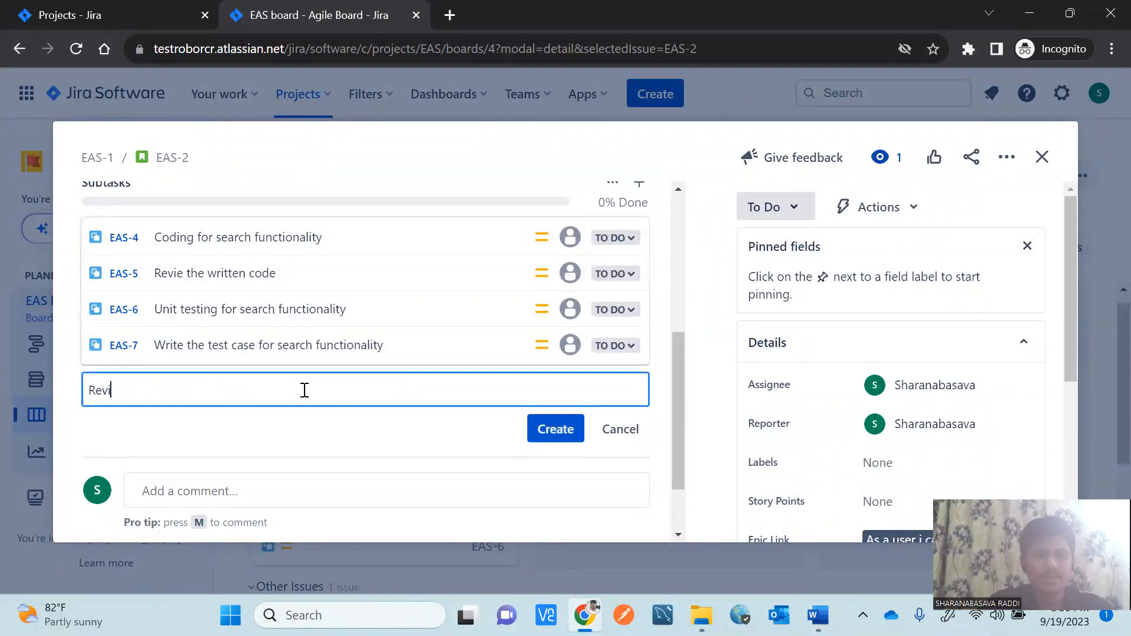
type("e the test case")
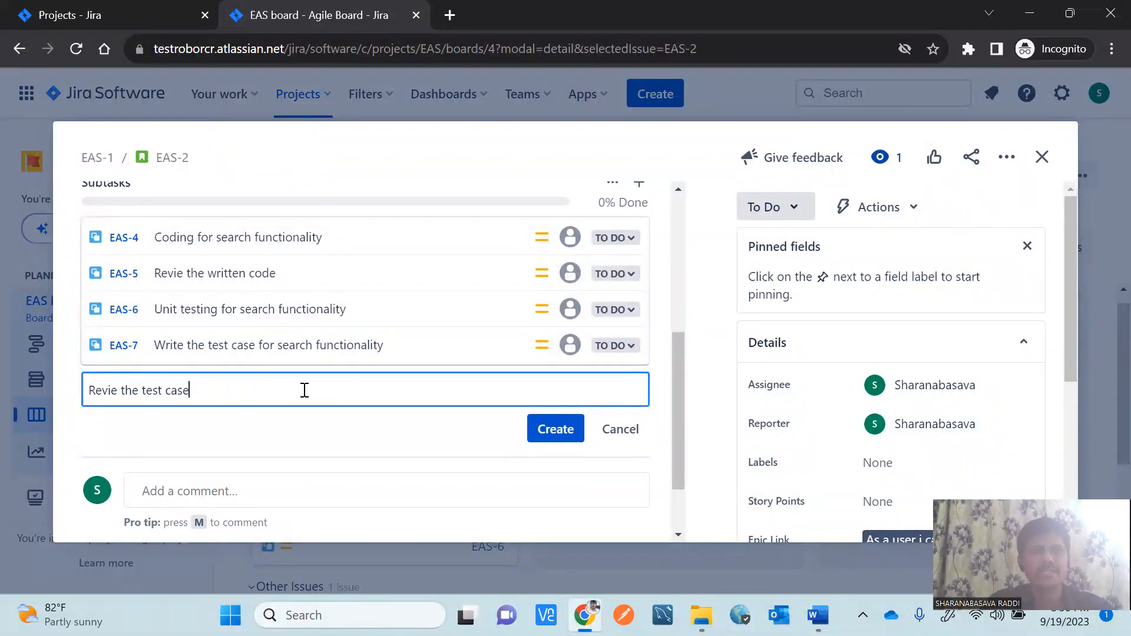
left_click(116, 391)
type("w")
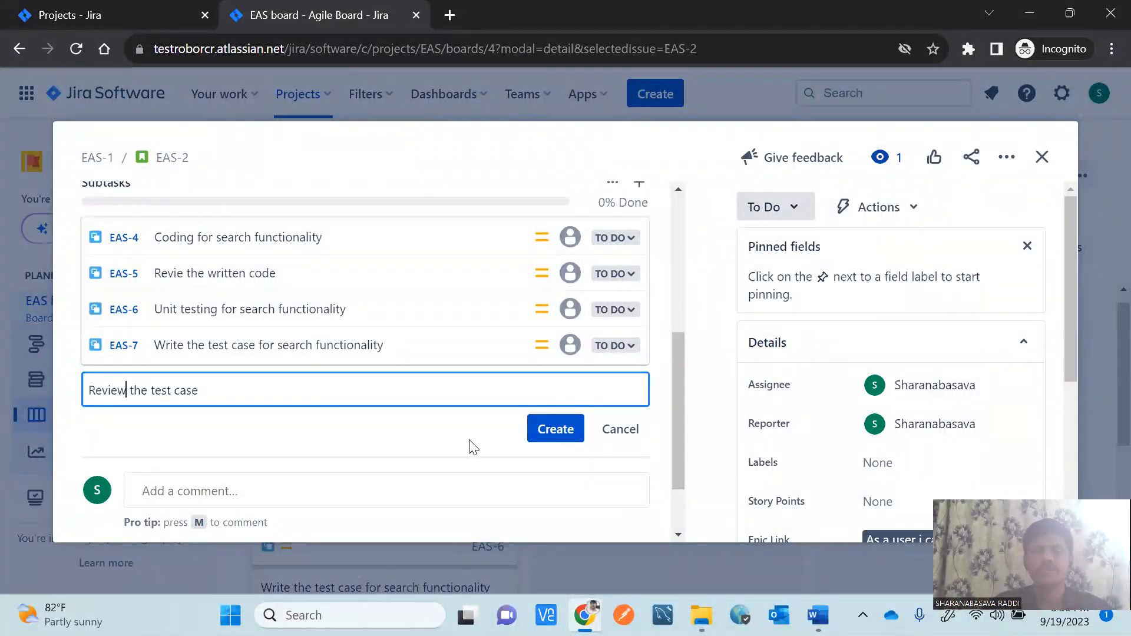
left_click(554, 433)
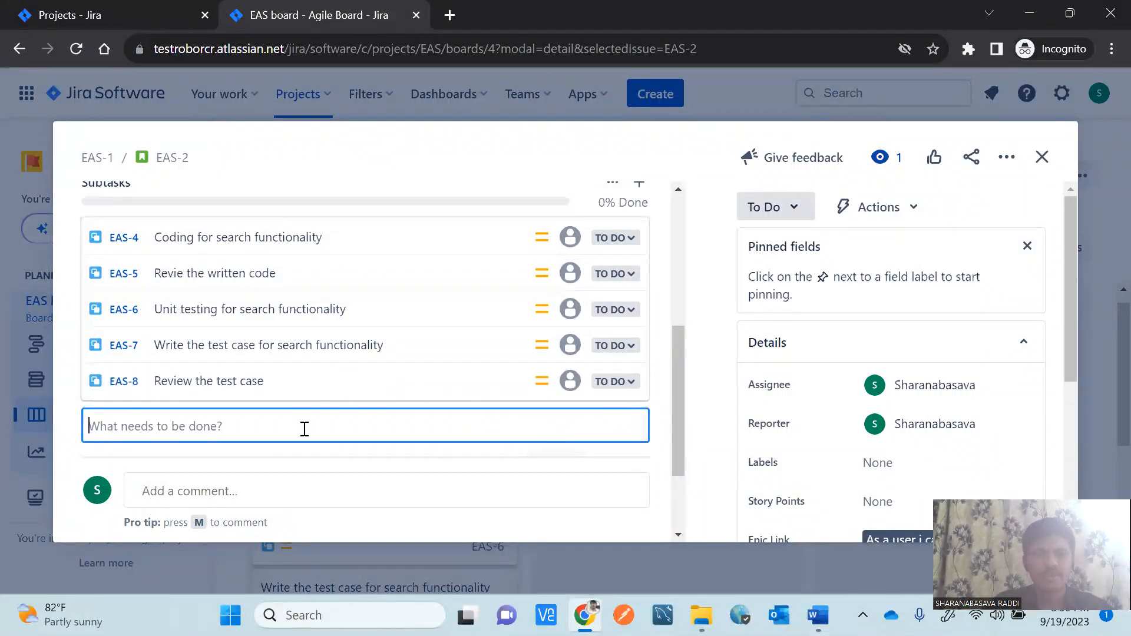
Add subtasks 'Test case updation based on review comments' and 'Execution Test'.
type("Te")
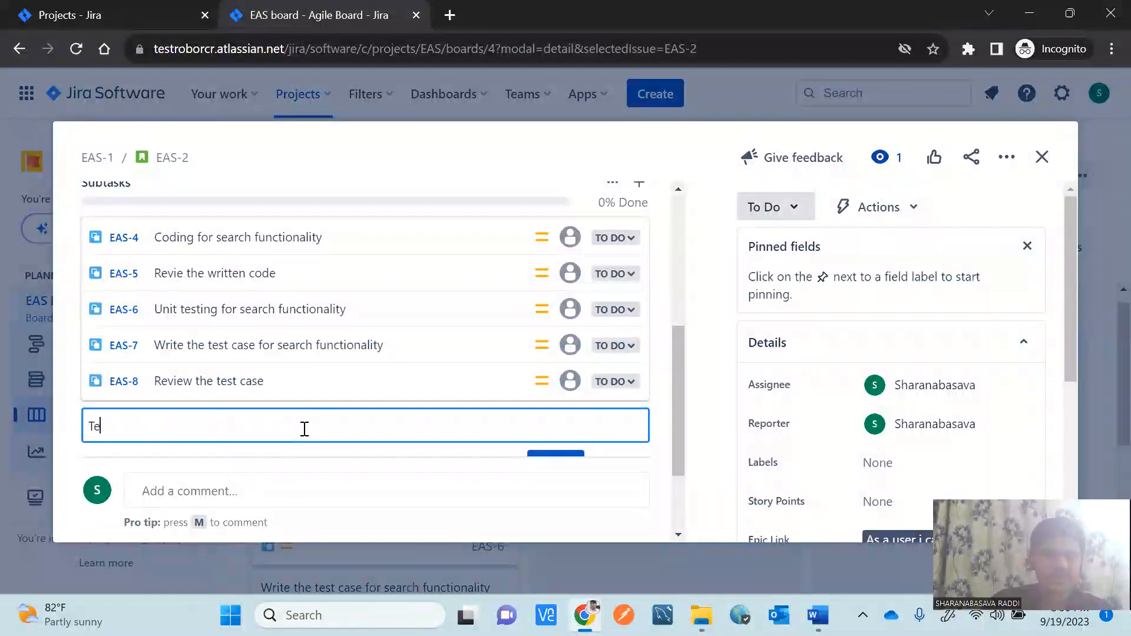
type("st case u")
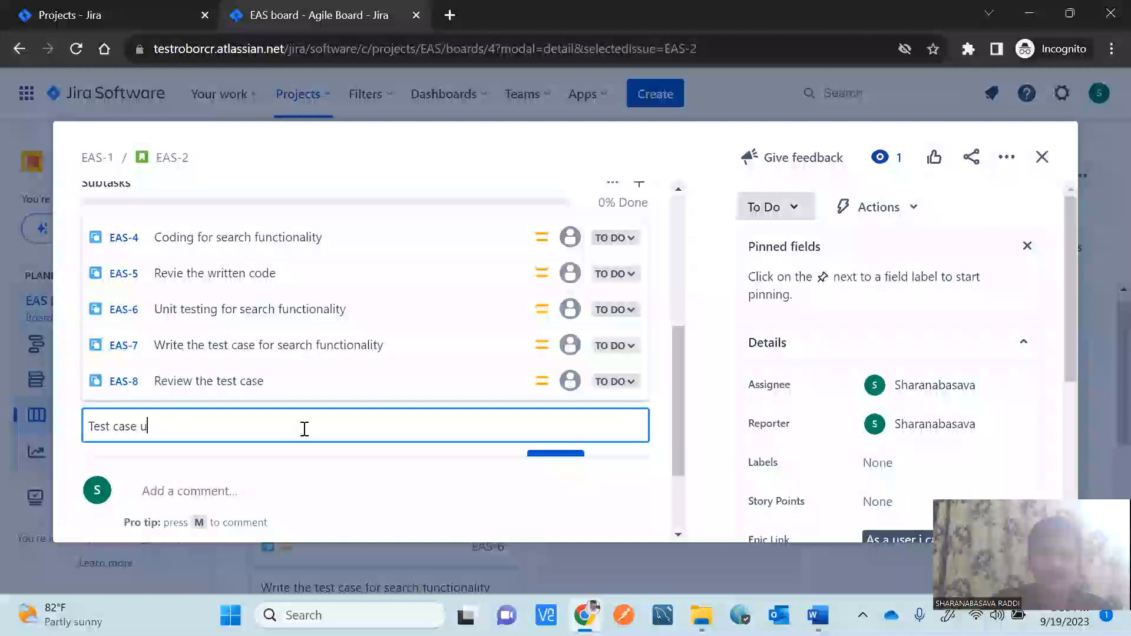
type("pdation ")
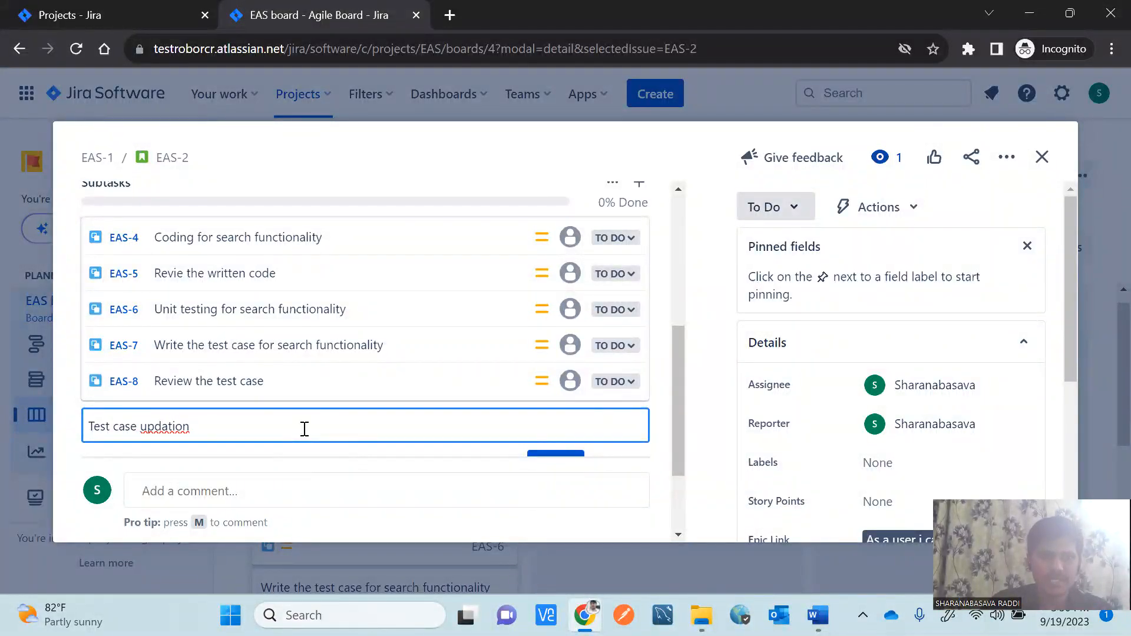
type("based")
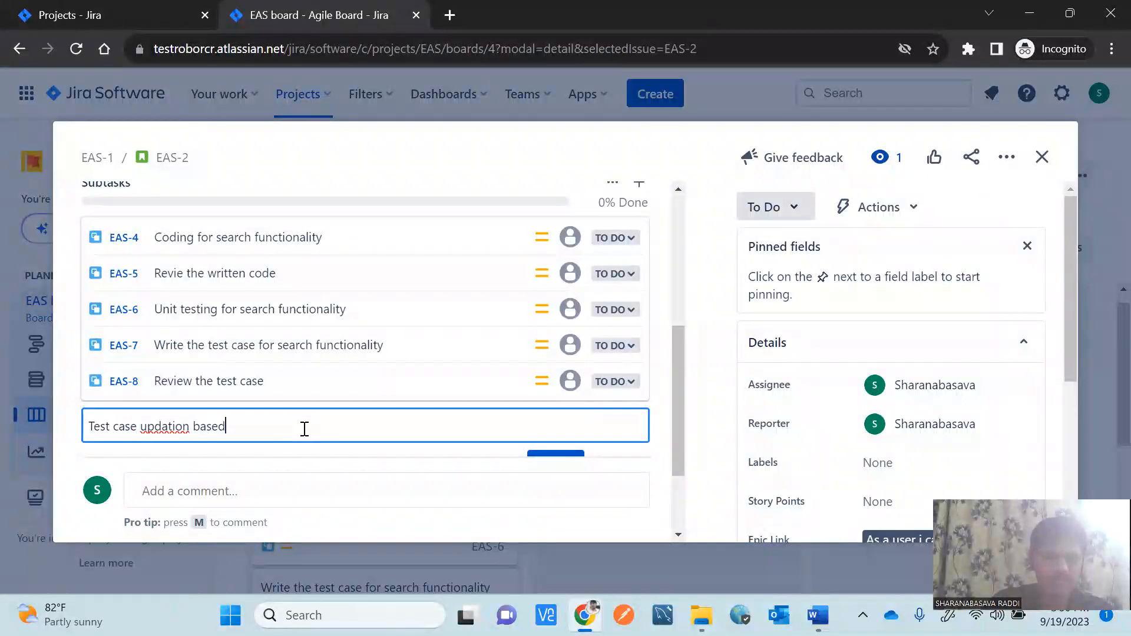
type(" on review commnt")
type("s")
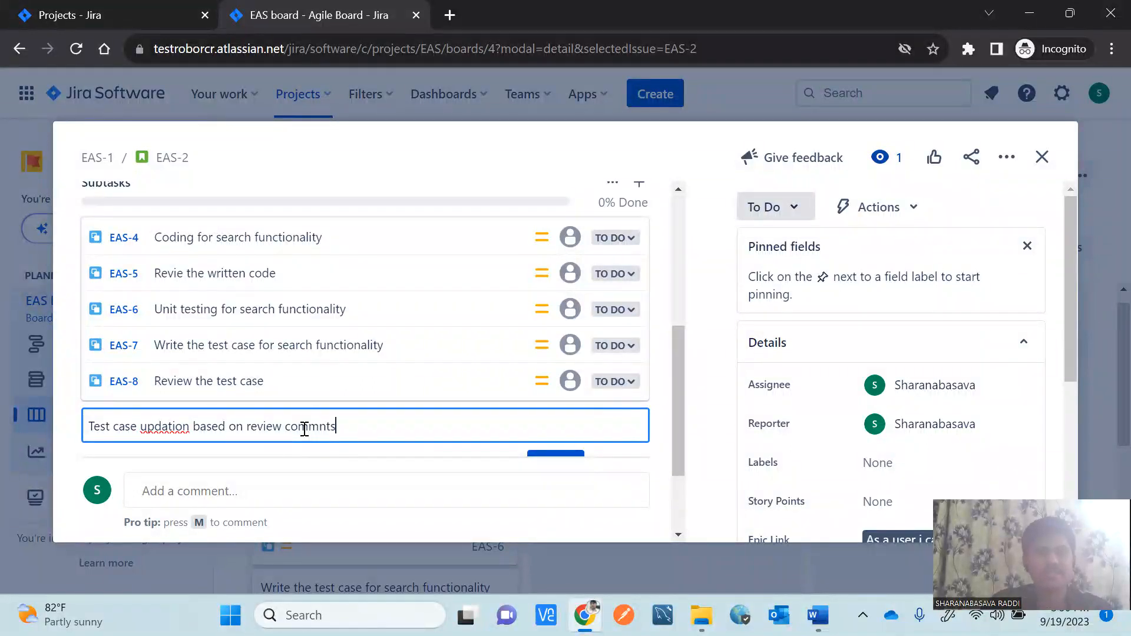
left_click(321, 426)
type("e")
left_click_drag(678, 390, 682, 419)
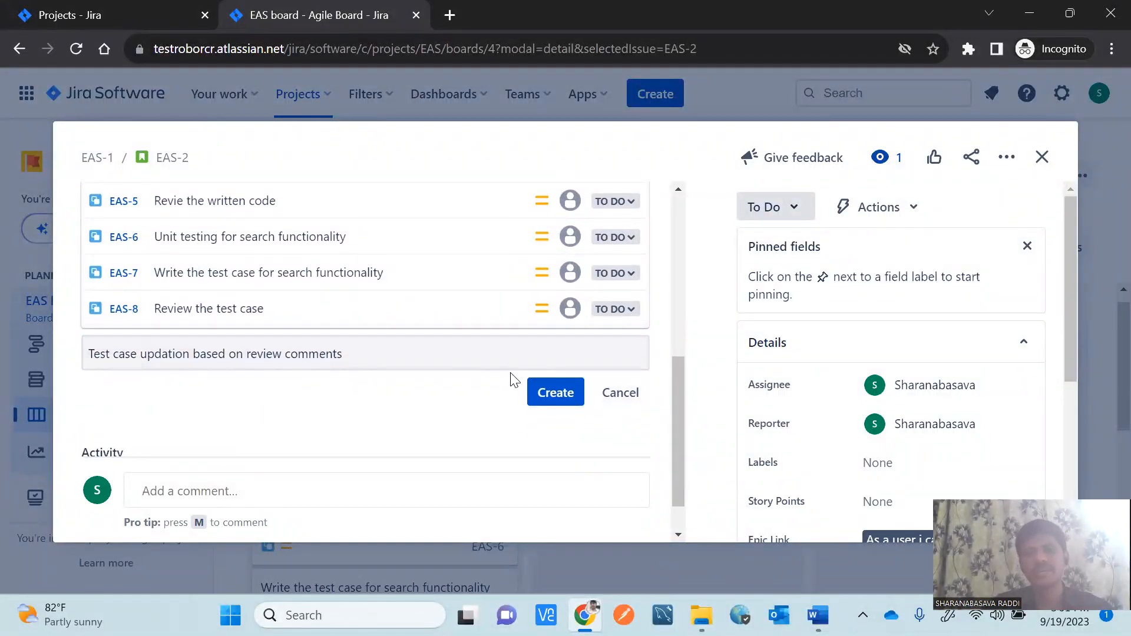
left_click(553, 406)
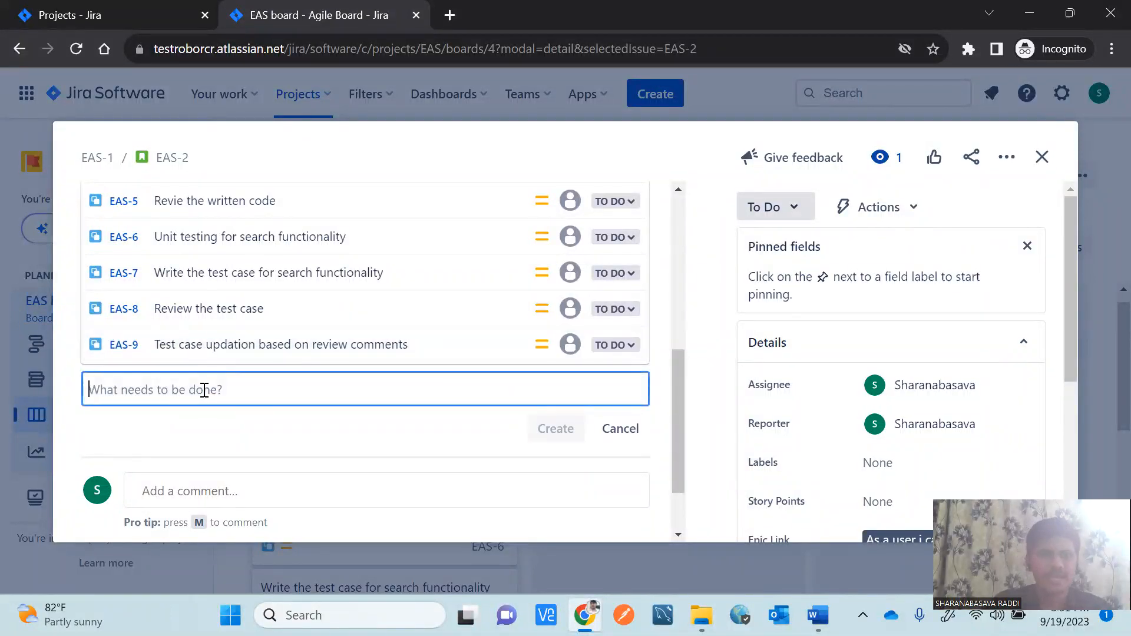
type("Execution Test Case")
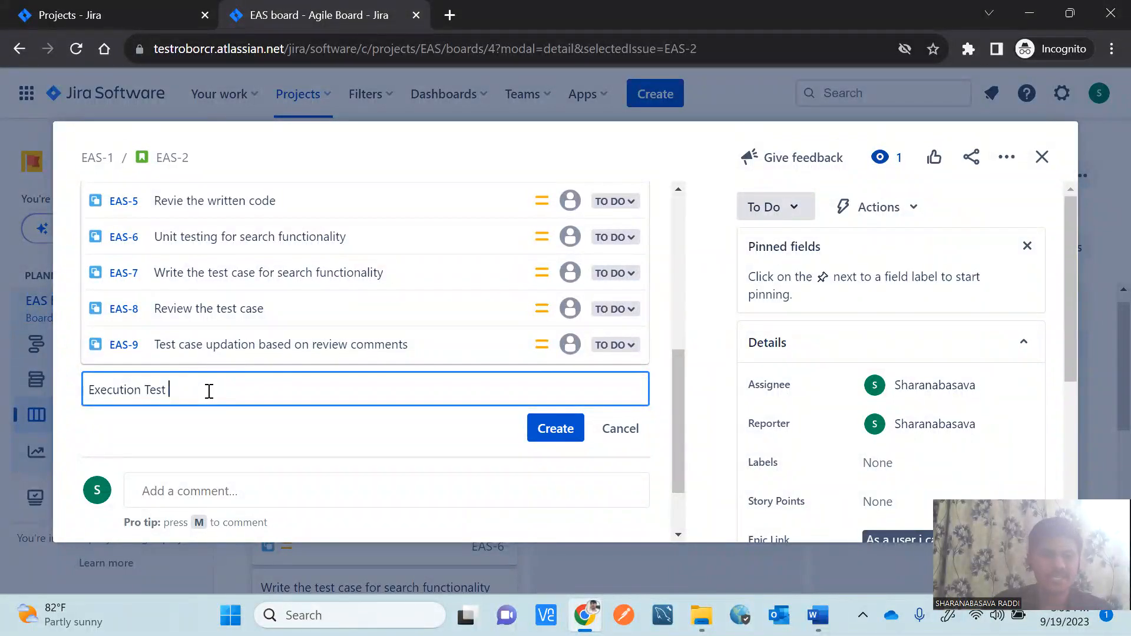
left_click(554, 430)
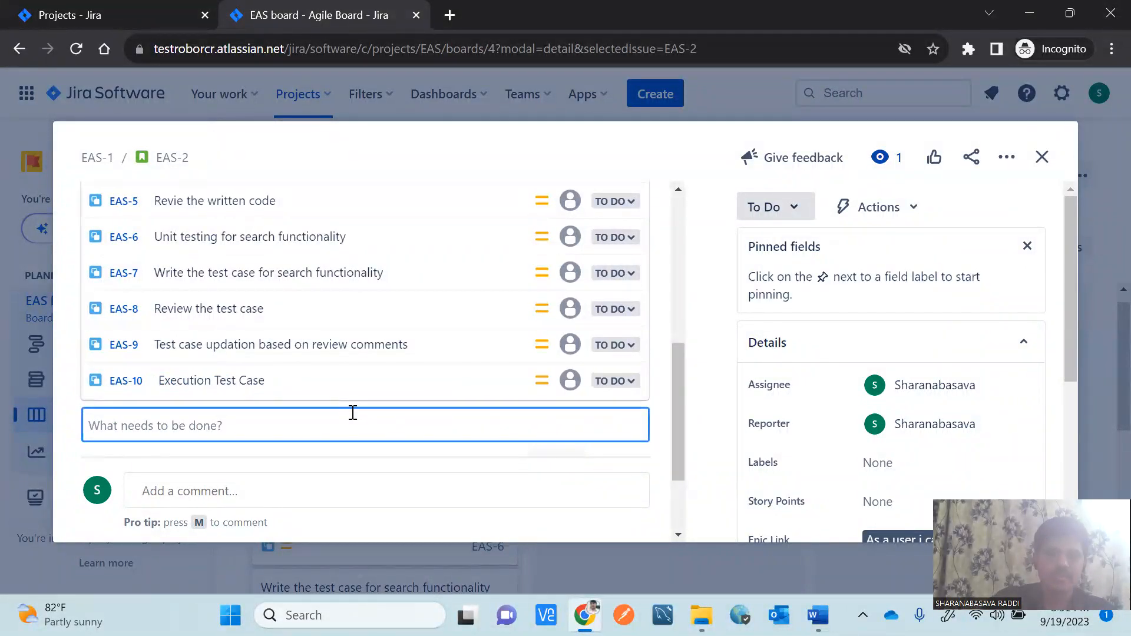
Add subtasks 'Reporting bug', 'Retesting bug' and 'Pass/Failing the TC'.
type("Report")
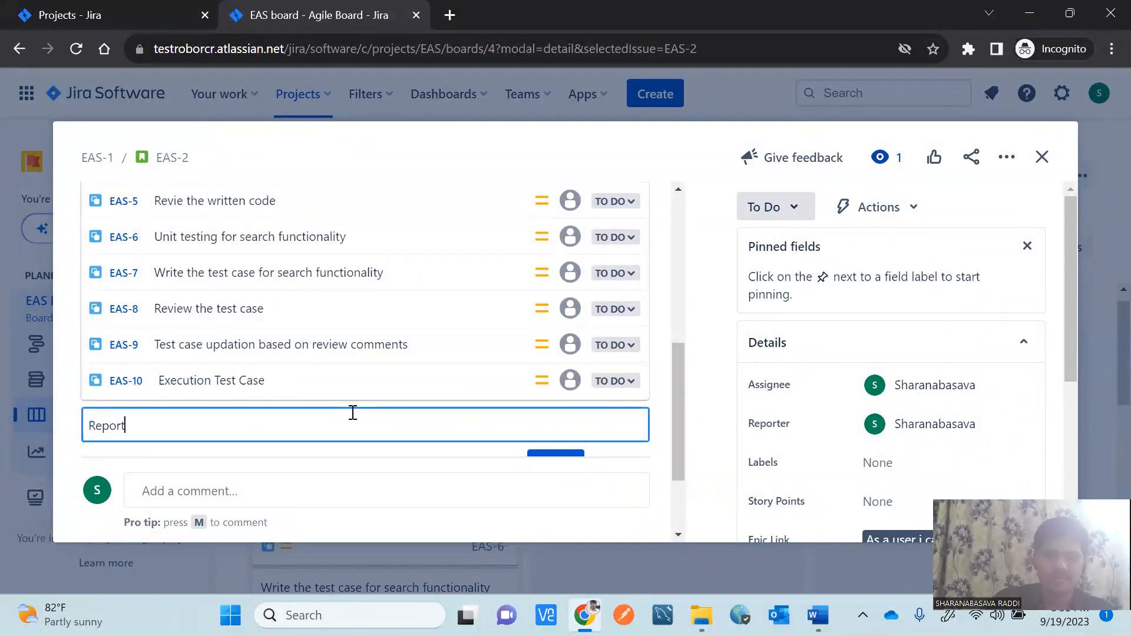
type("ing bug")
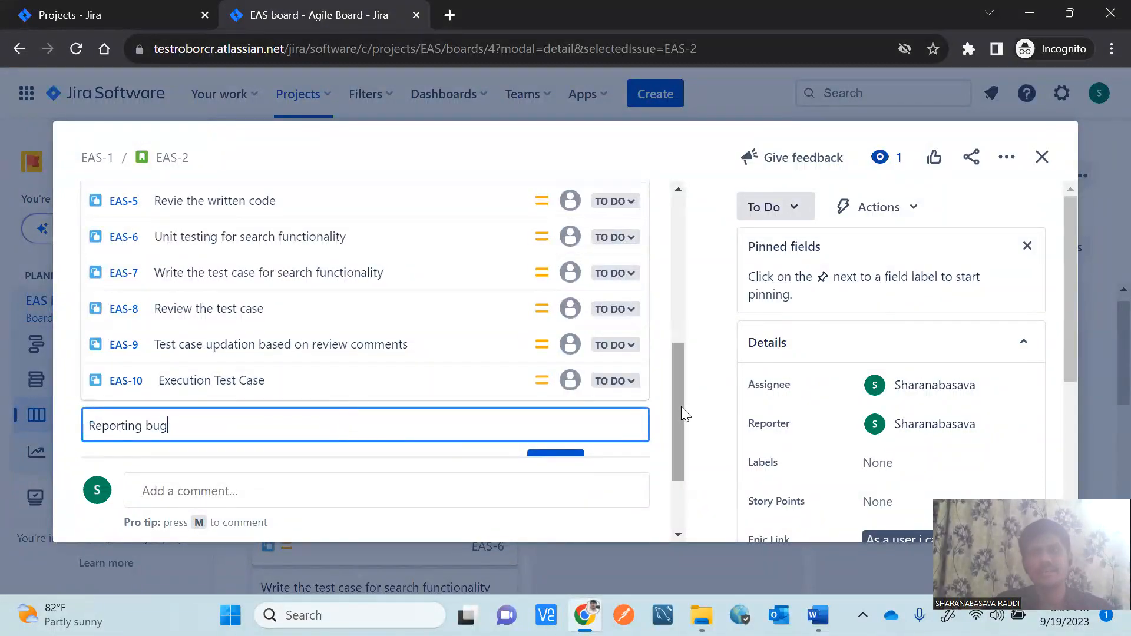
left_click_drag(680, 410, 681, 435)
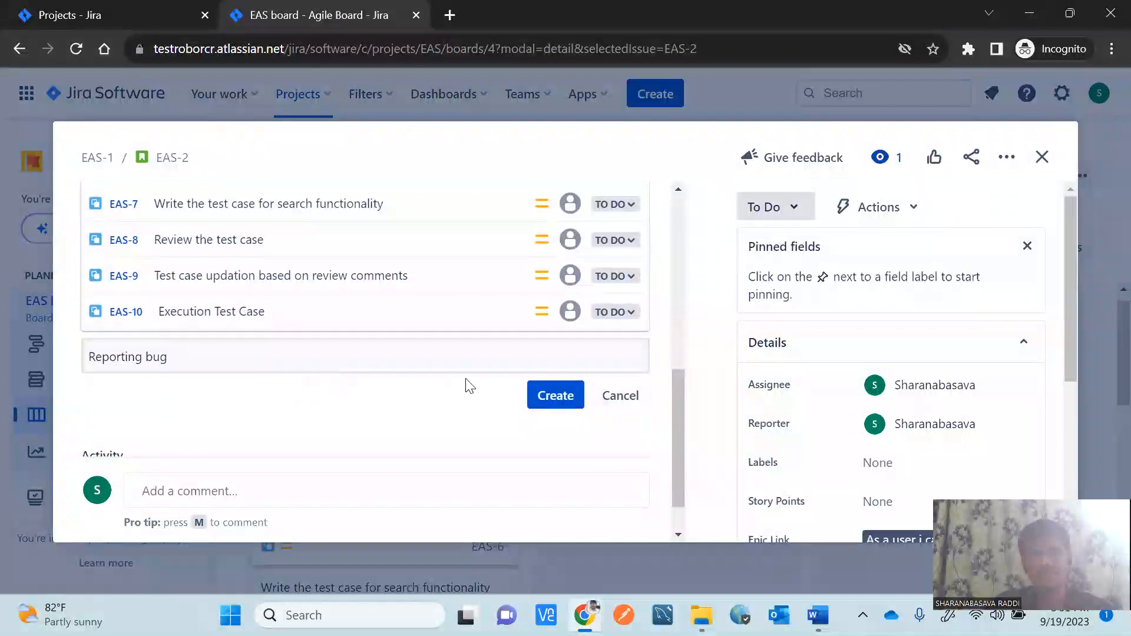
left_click(563, 398)
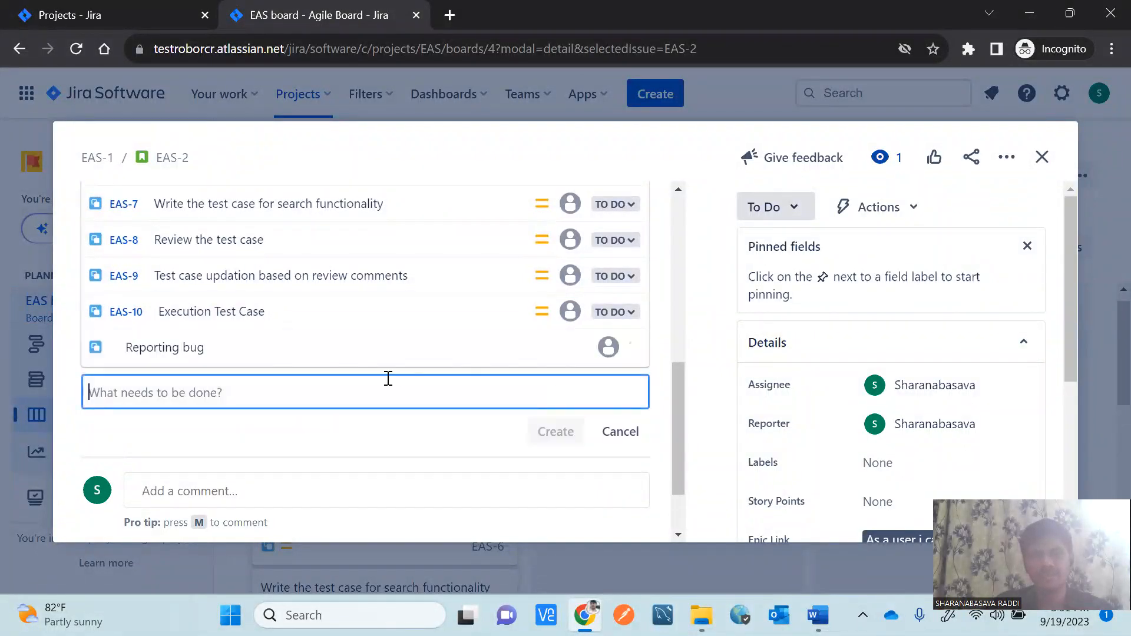
type("Re")
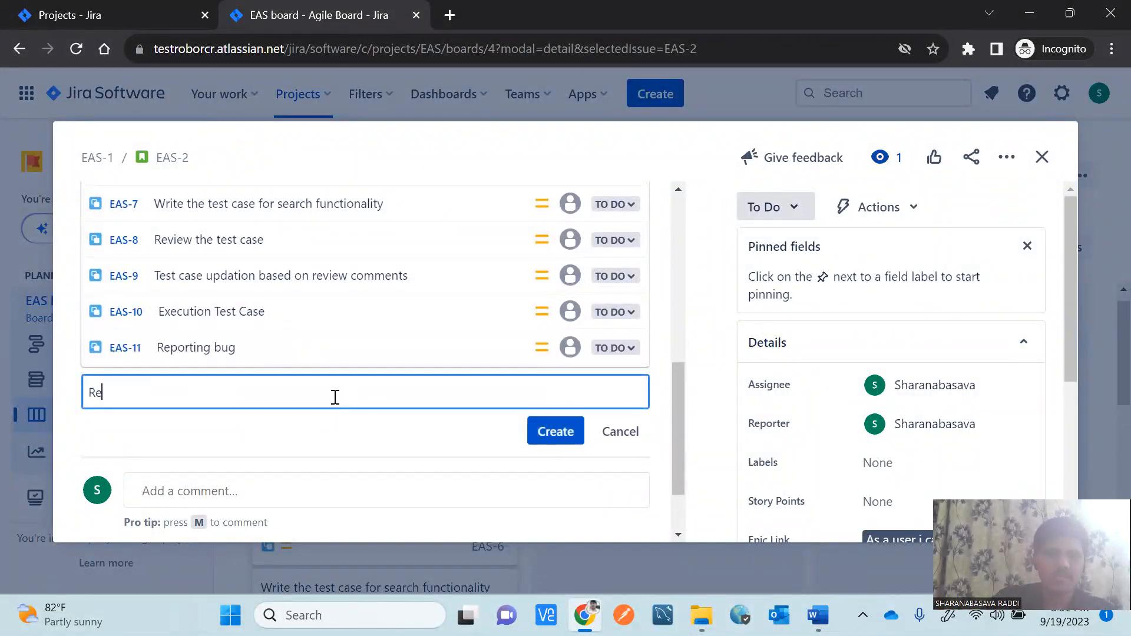
type("testing")
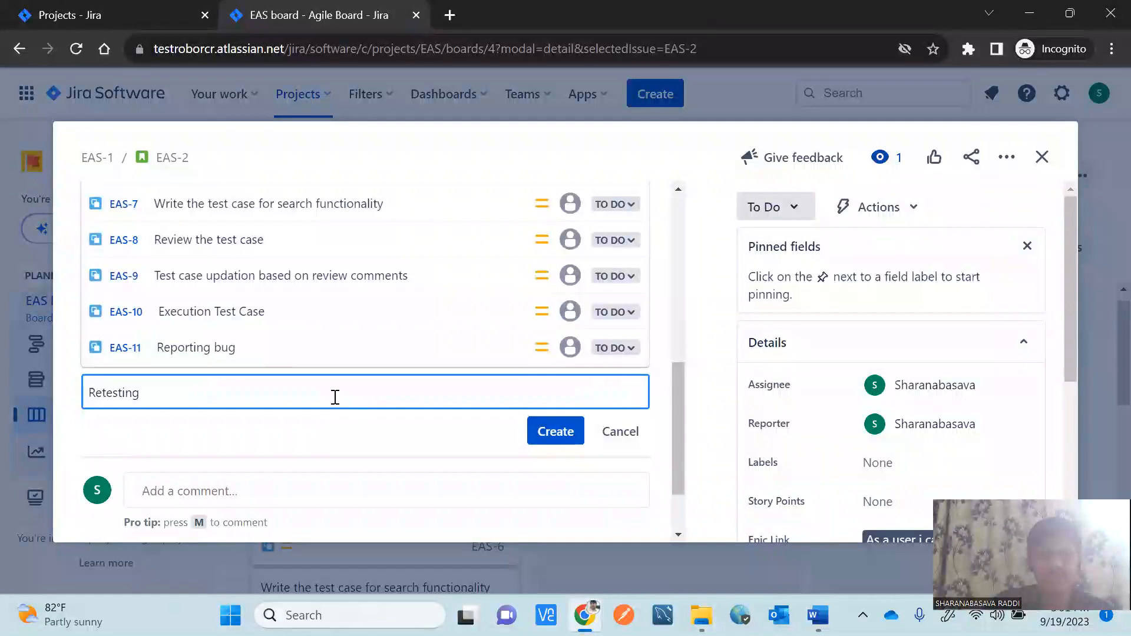
type(" bug")
left_click(559, 440)
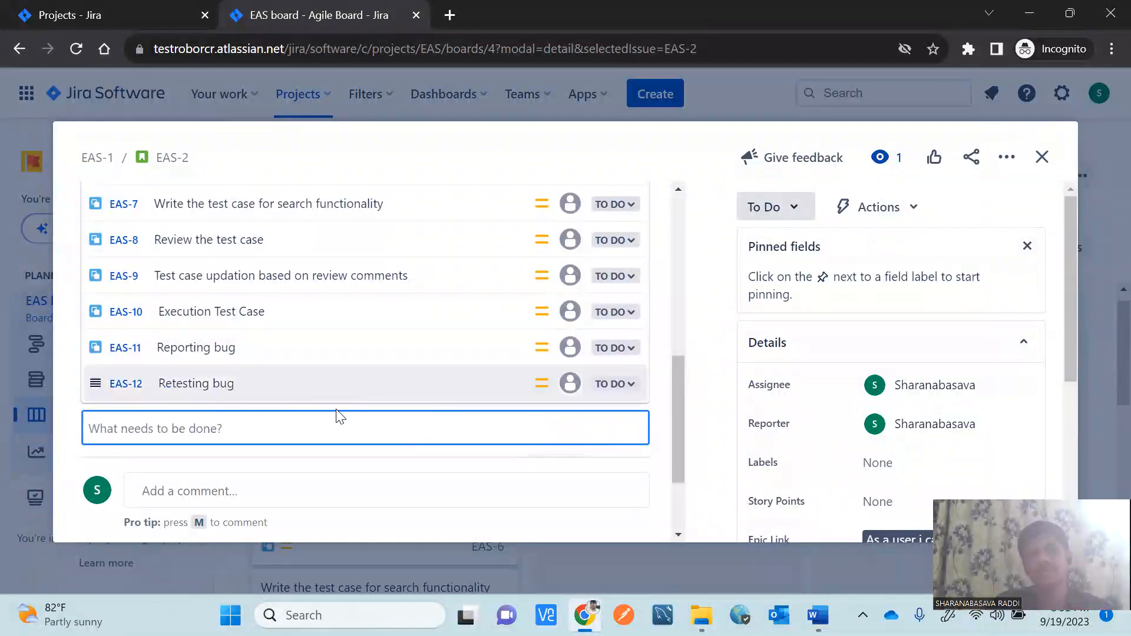
type("Pas")
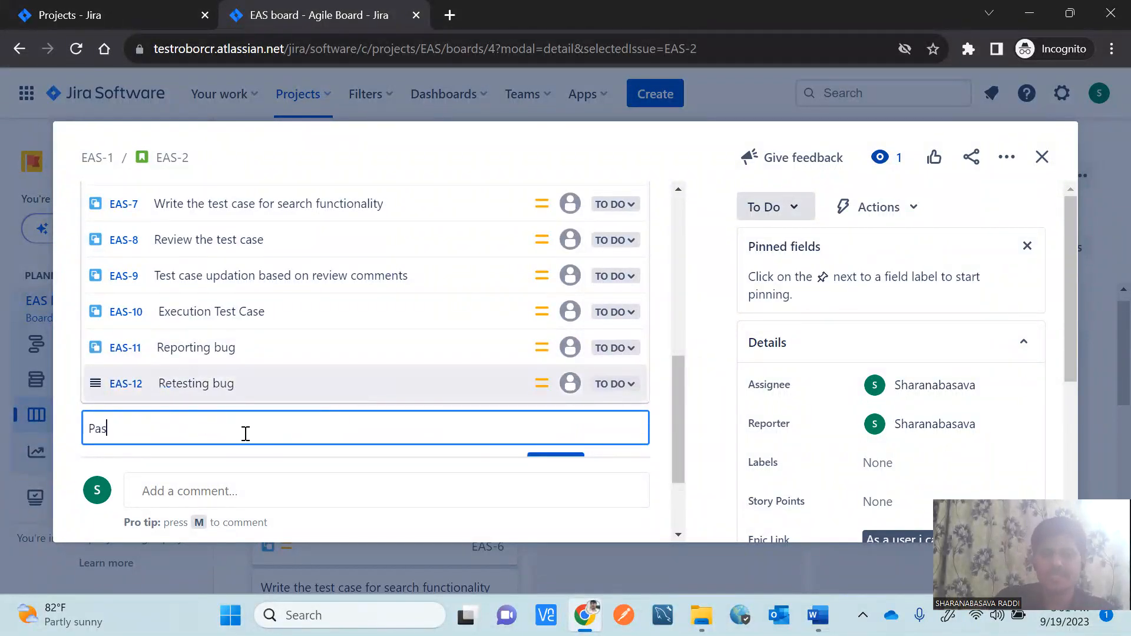
type("s/Failing the TC")
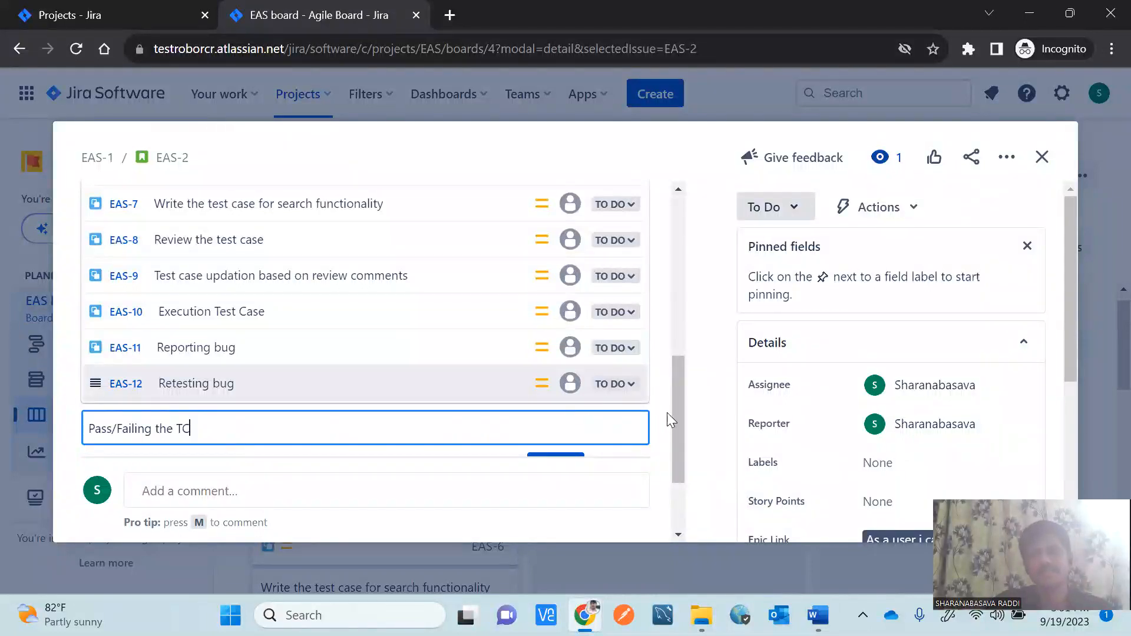
scroll(677, 437, "down", 2)
left_click(560, 386)
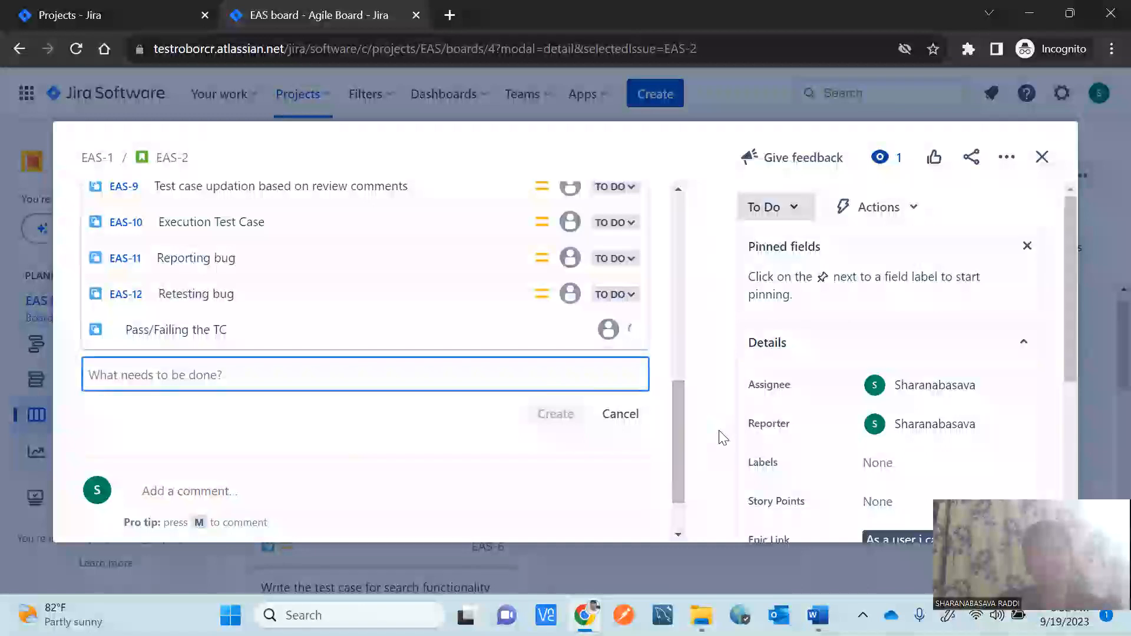
Close EAS-2 and open story EAS-3 'As a user I can add the searched item to the cart'.
left_click(1041, 157)
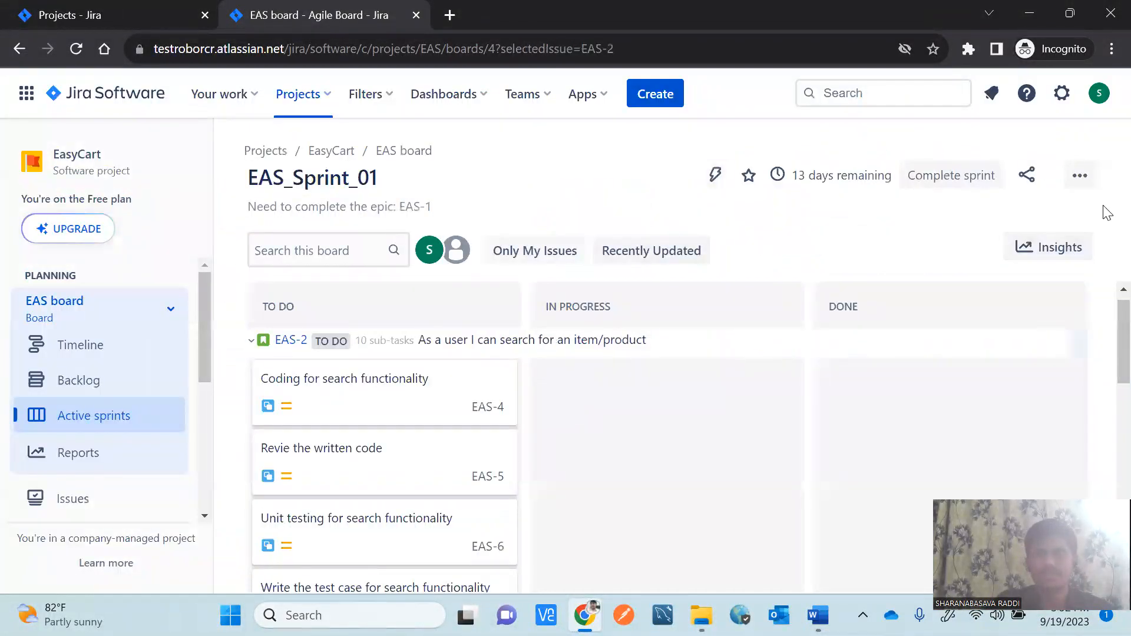
scroll(1107, 319, "down", 2)
scroll(1107, 312, "up", 3)
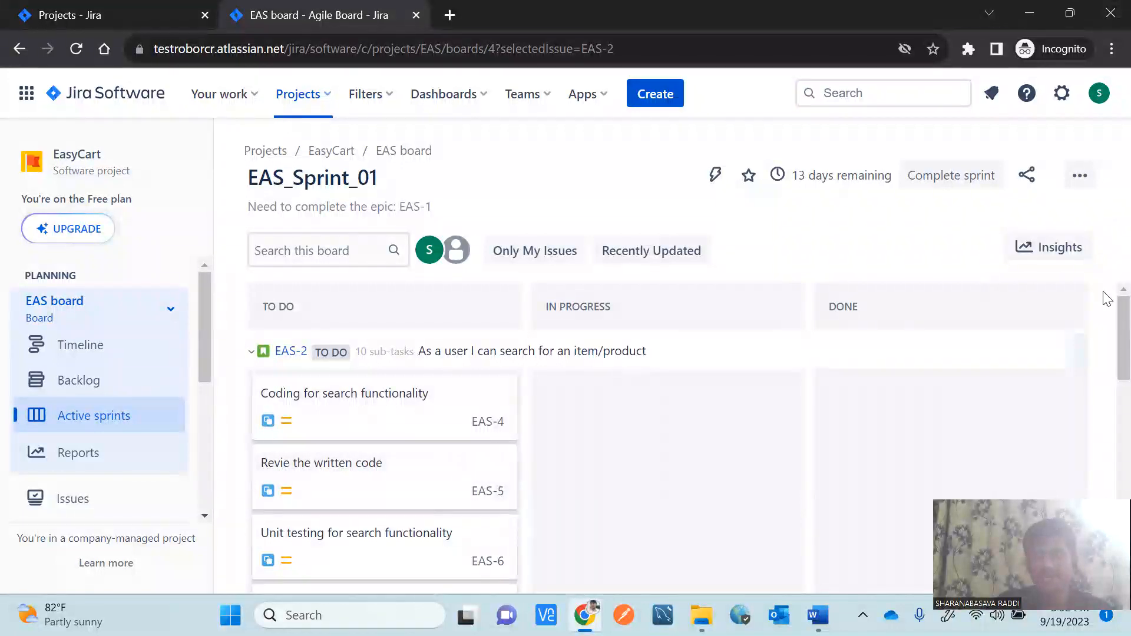
scroll(1104, 312, "down", 4)
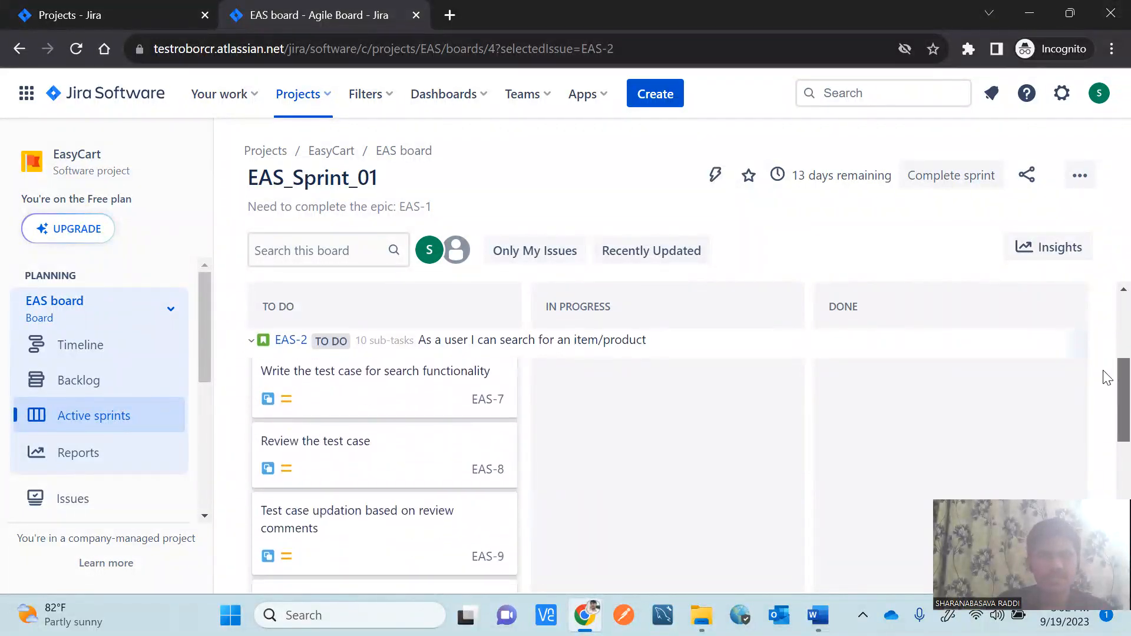
scroll(1107, 377, "down", 8)
left_click_drag(1106, 486, 1086, 293)
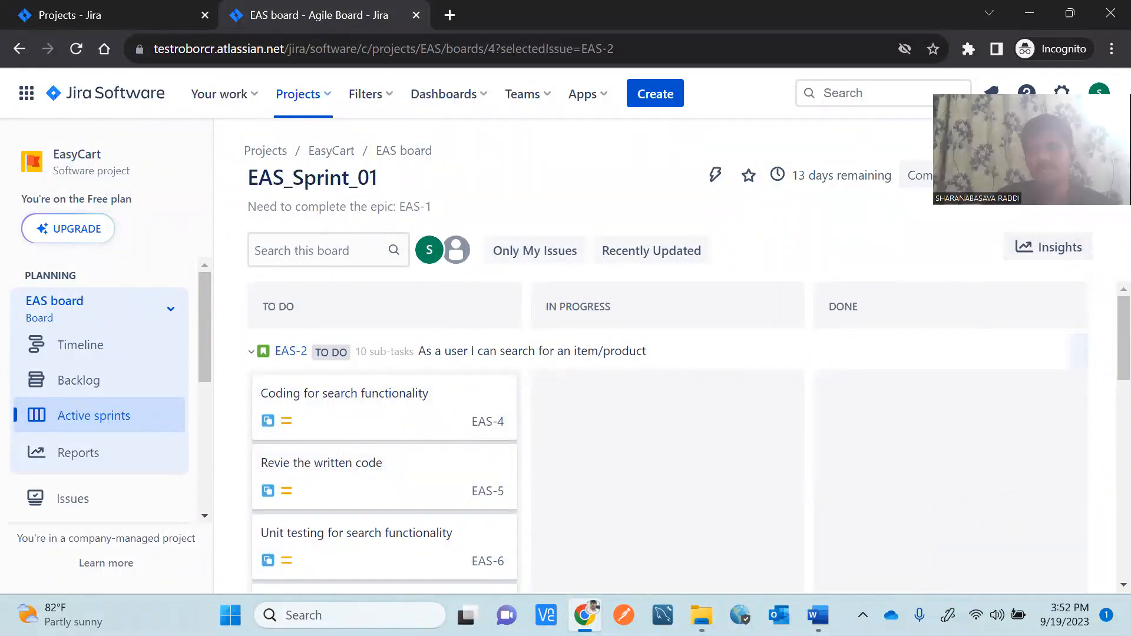
left_click_drag(1103, 361, 1107, 575)
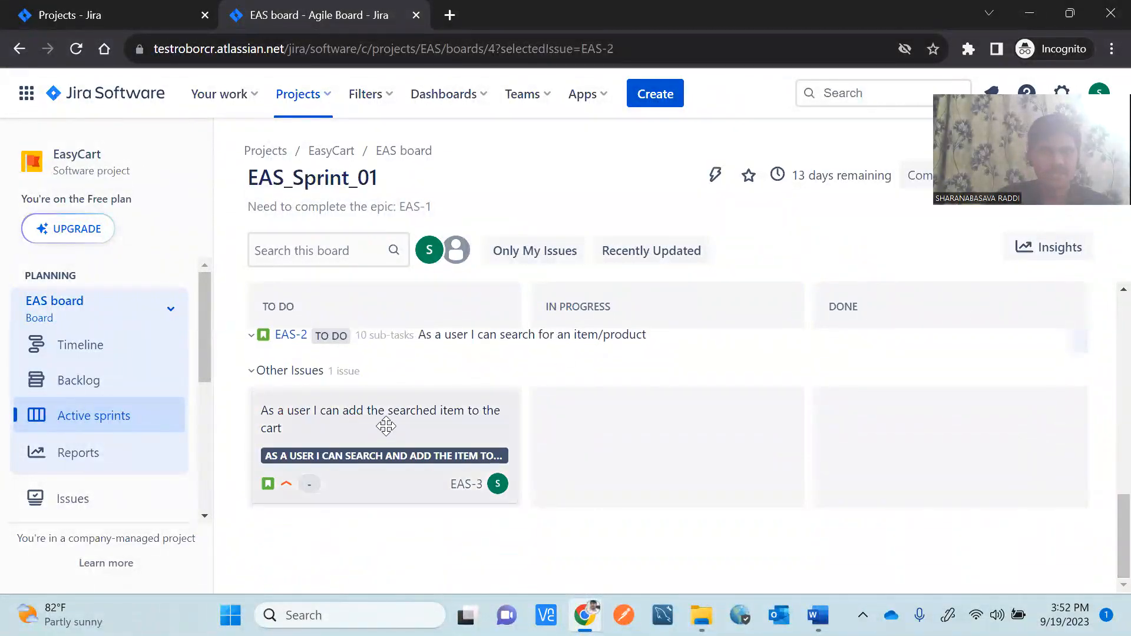
left_click(348, 426)
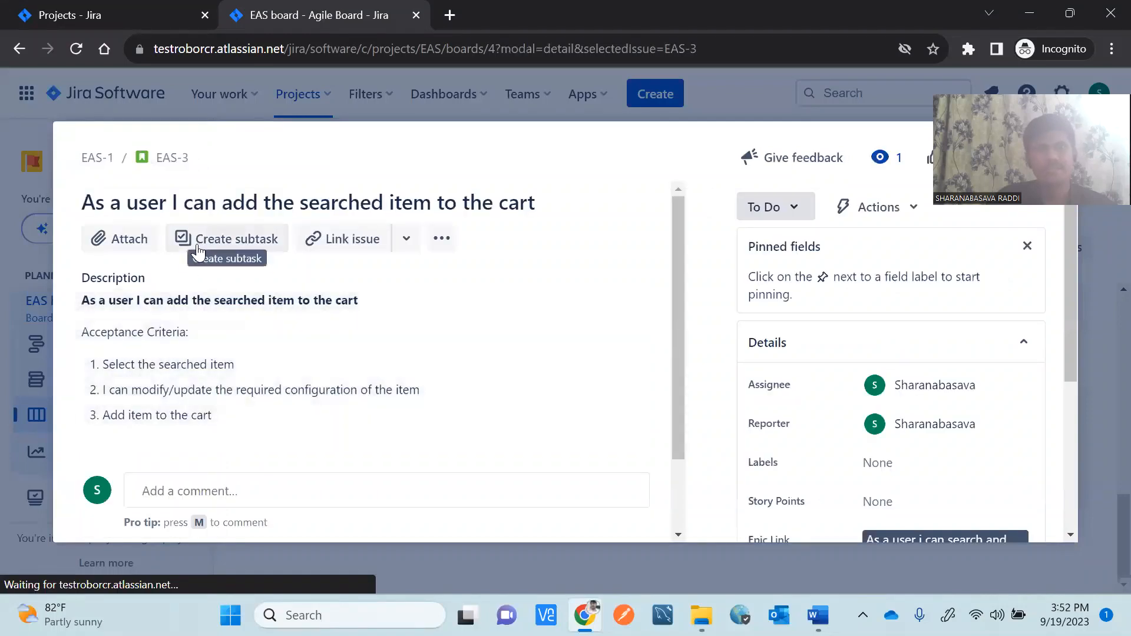
Add subtasks 'Coding for adding item to cart' and 'Review' to EAS-3.
left_click(239, 239)
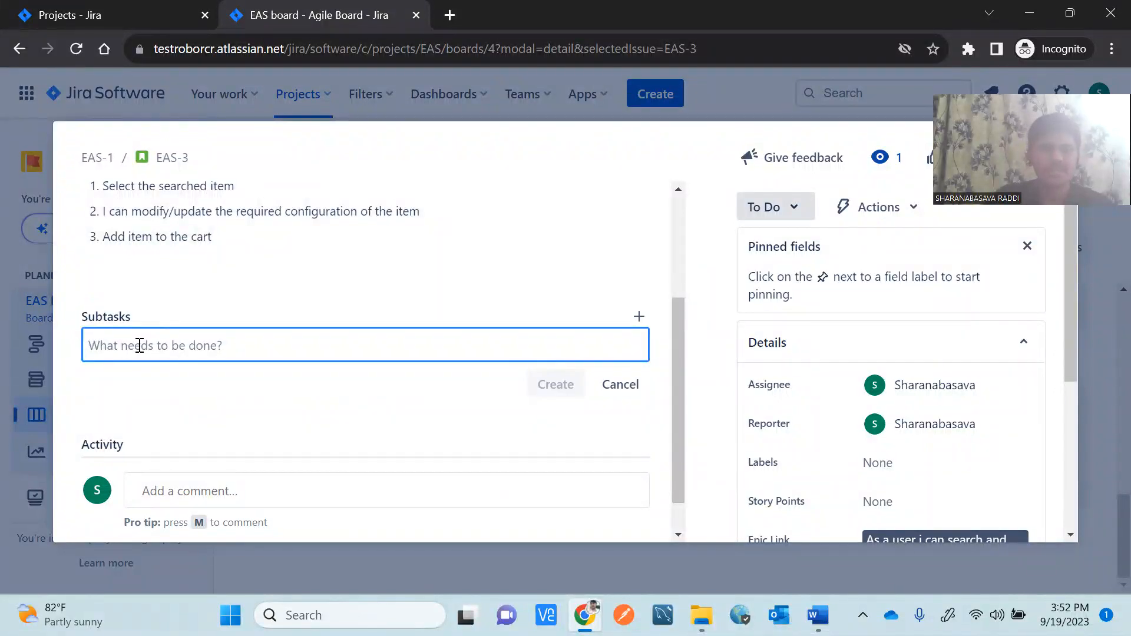
type("Coding f")
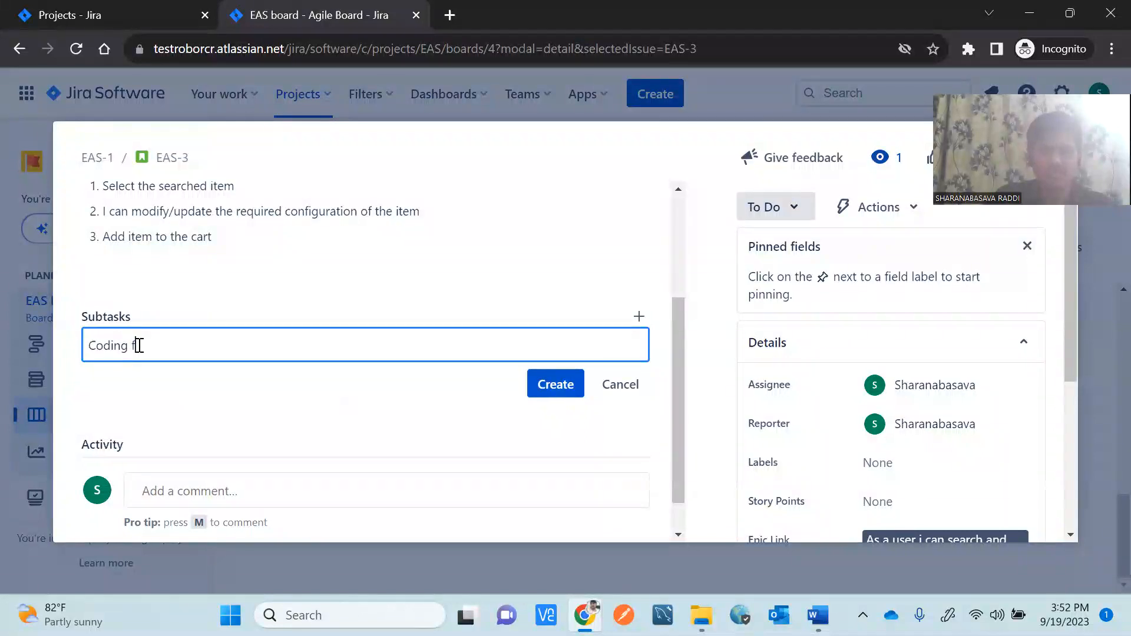
type("or addi")
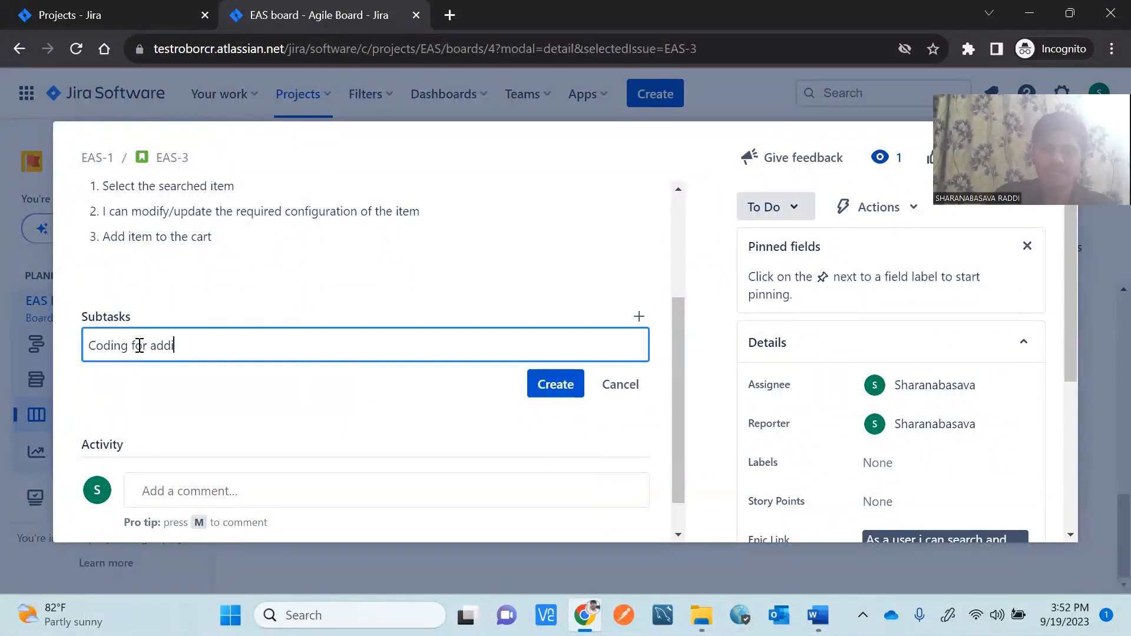
type("ng item to cart")
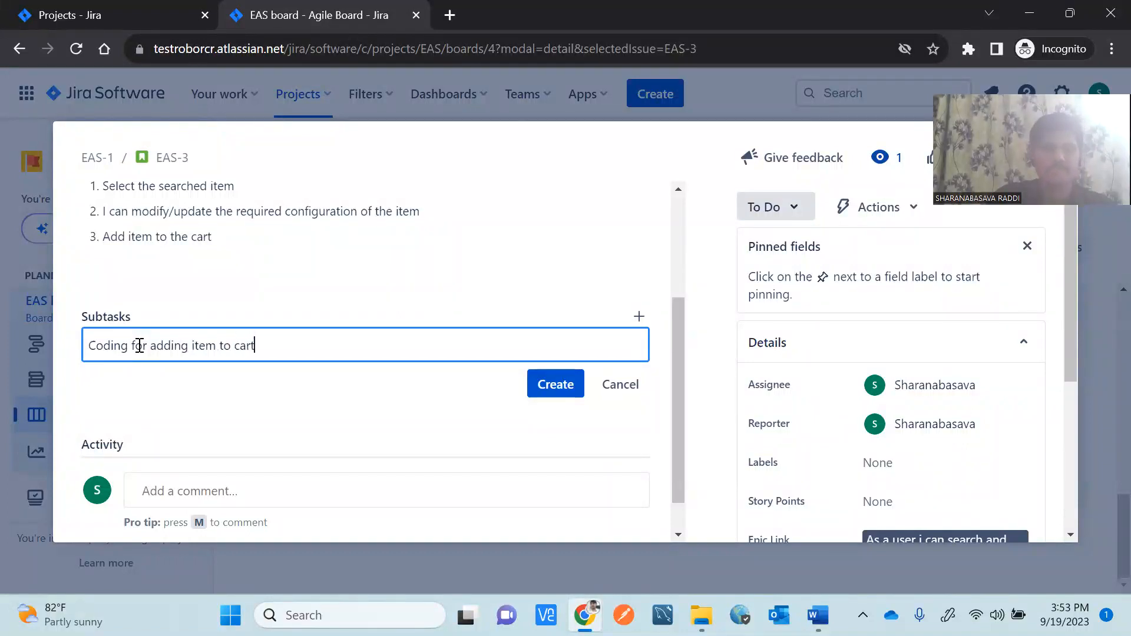
left_click(564, 391)
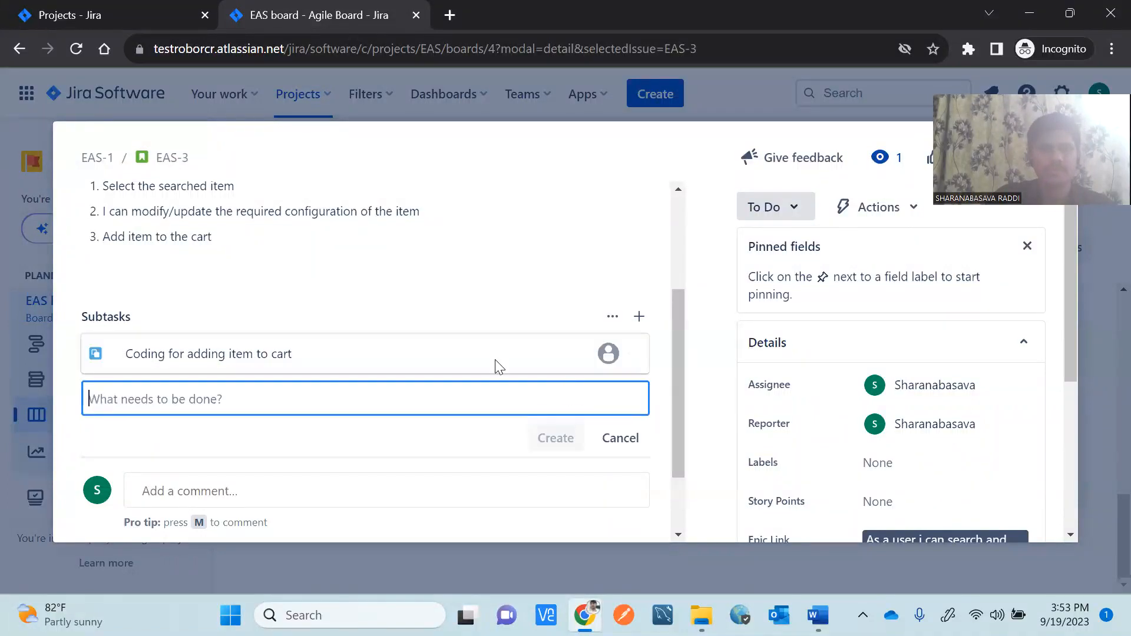
type("Re")
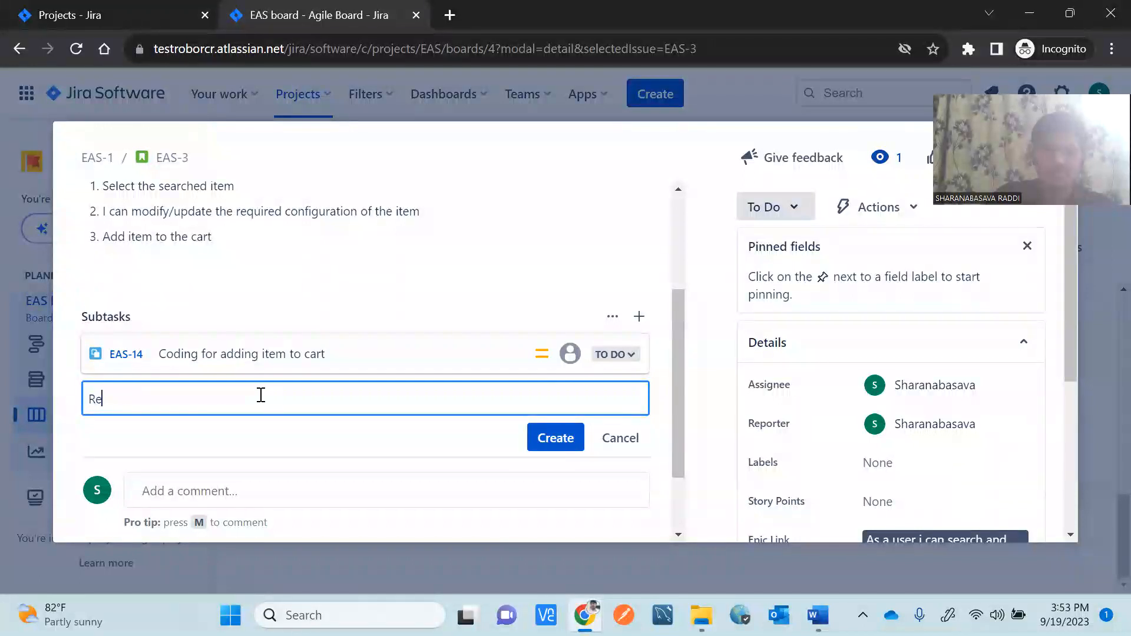
type("view")
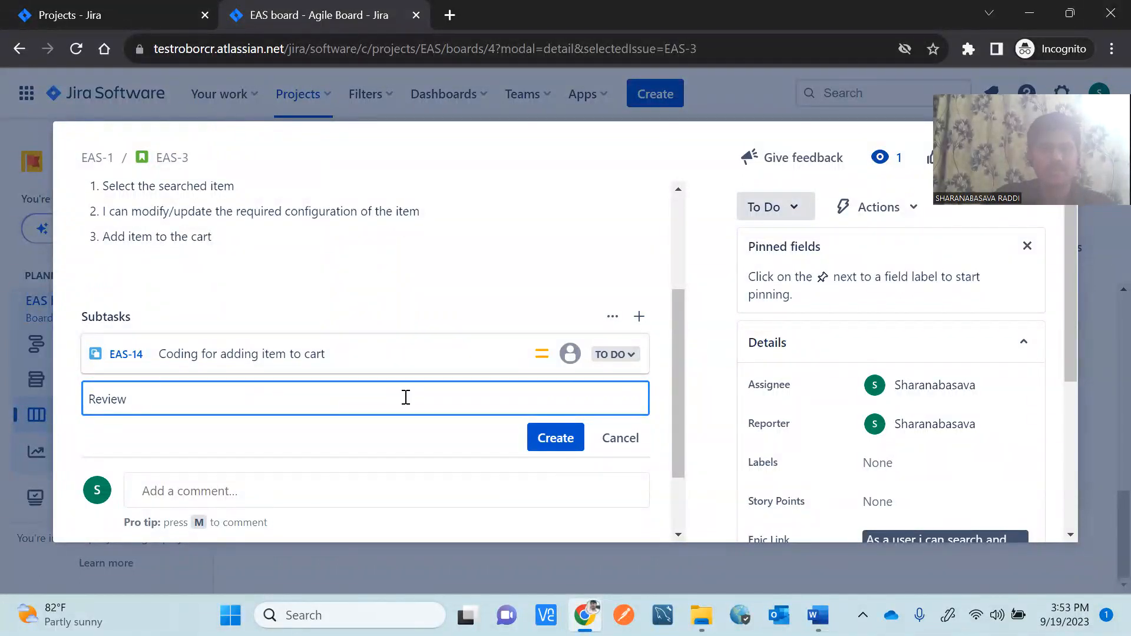
left_click(551, 445)
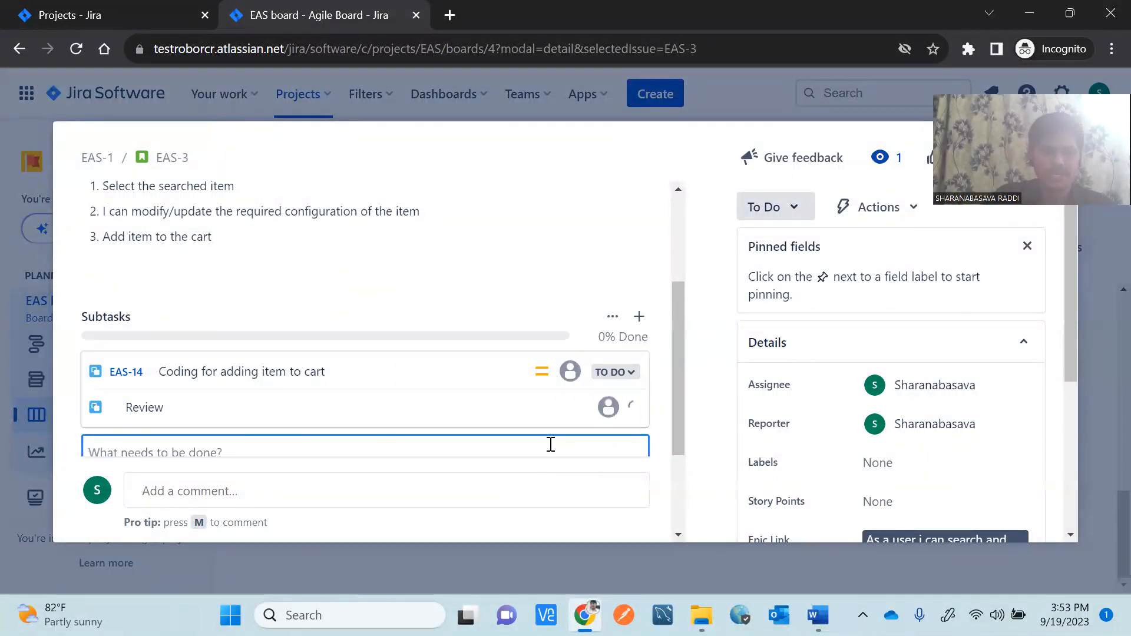
Add the 'Unit testing' subtask and enter 'Test case writing' as the next summary.
type("Unit testing")
left_click_drag(677, 408, 677, 439)
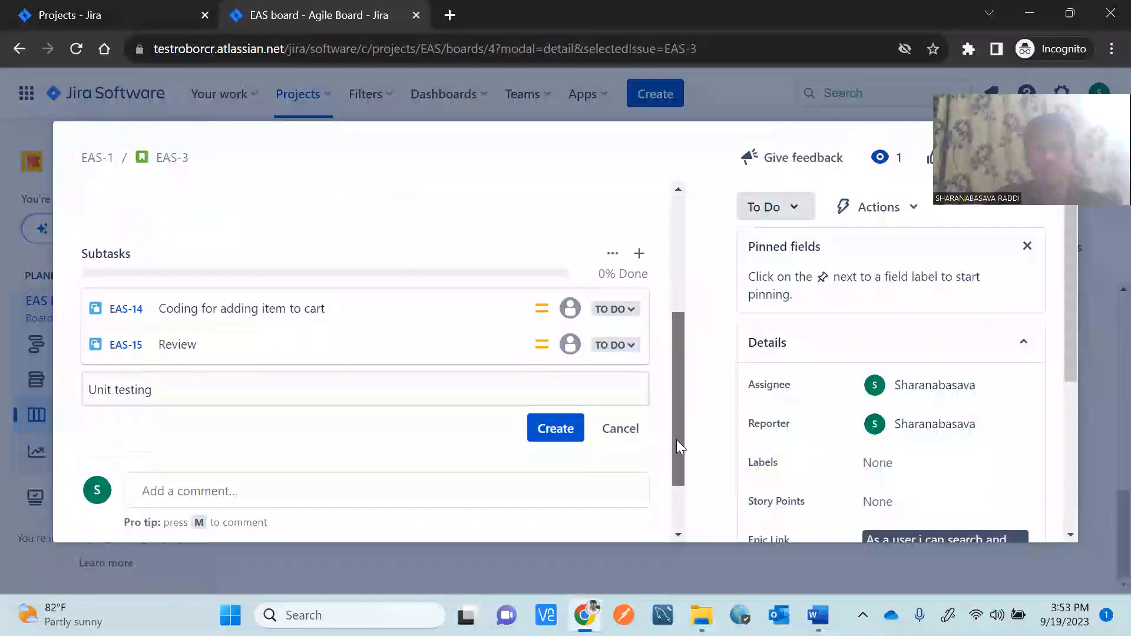
left_click(564, 427)
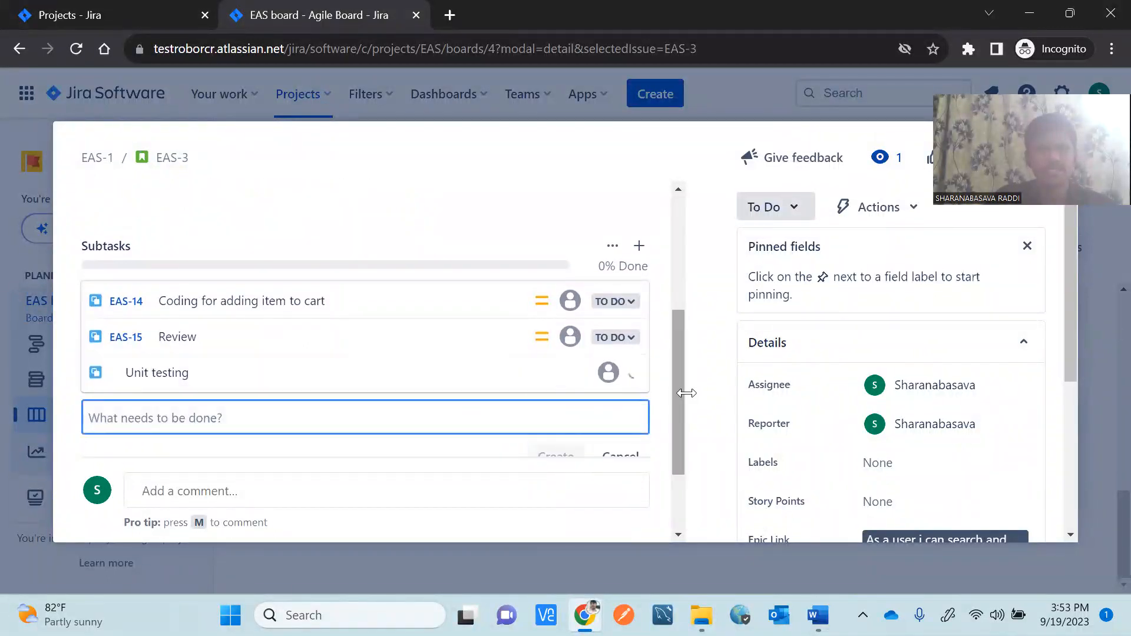
left_click_drag(676, 403, 670, 436)
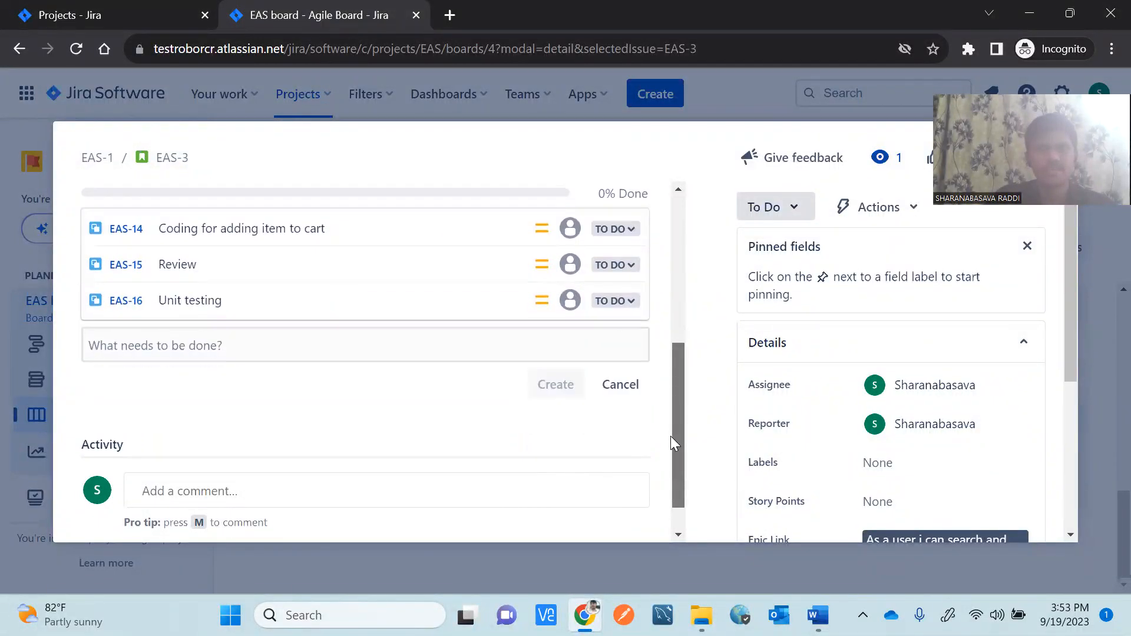
left_click(358, 353)
type("Test case writing")
Create EAS-3 subtasks 'Test case writing', 'Review the TC' and 'TC Updation'.
left_click(540, 383)
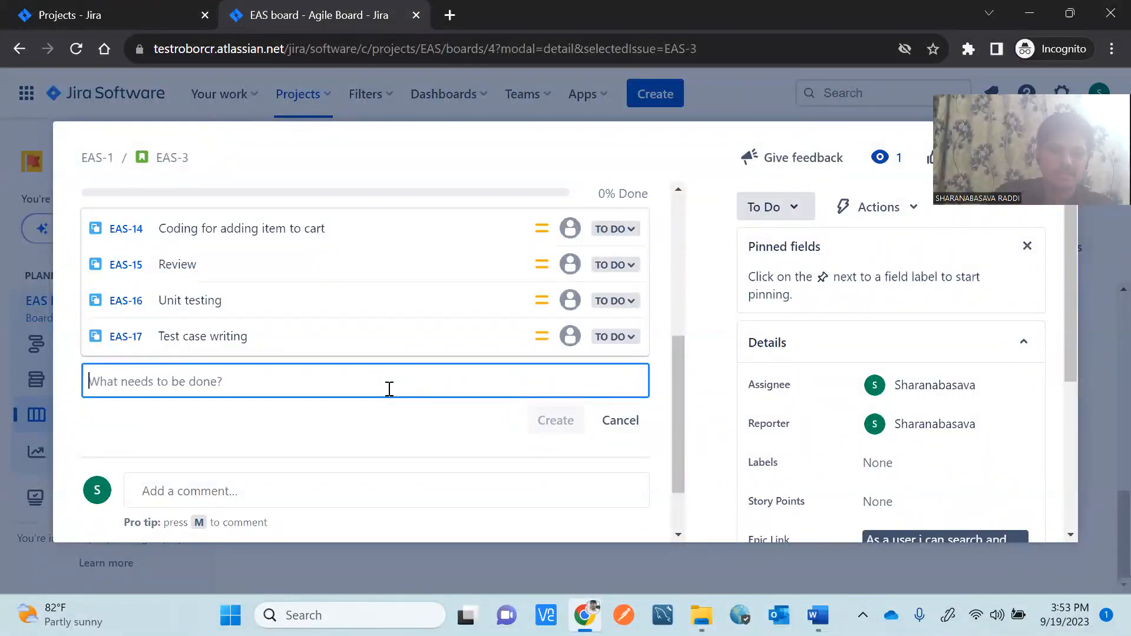
type("Revie")
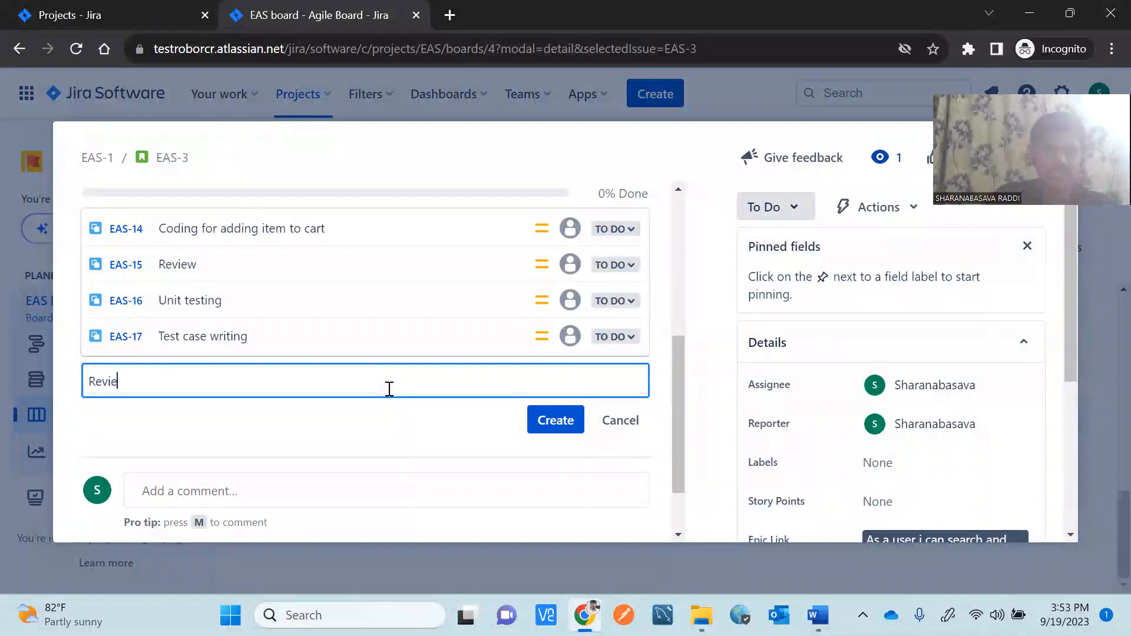
type("w the TC")
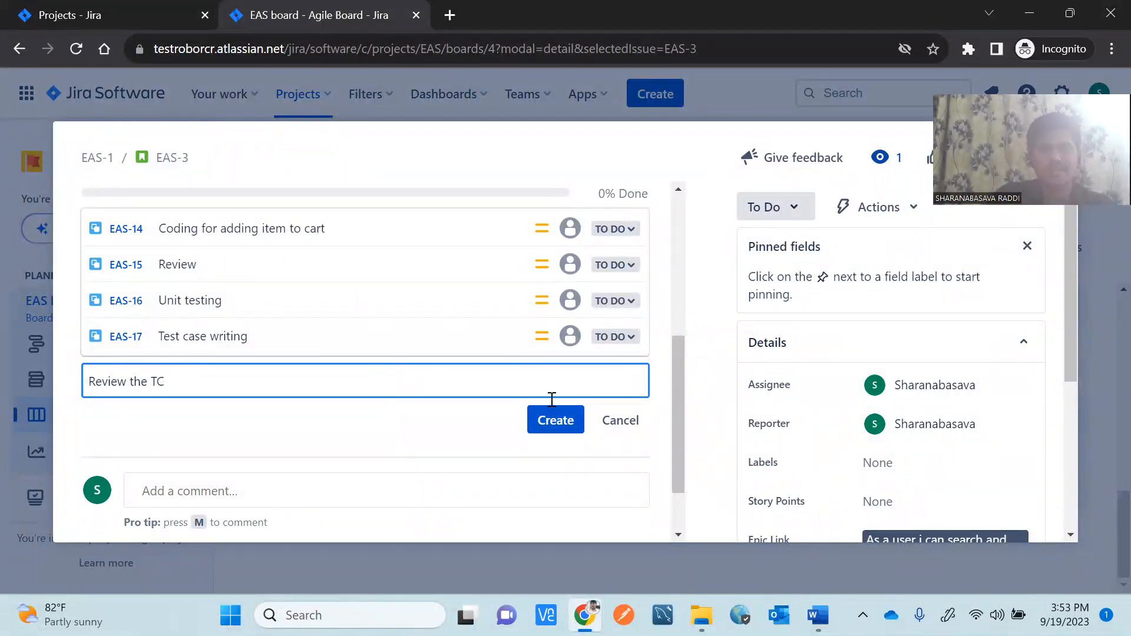
key("Return")
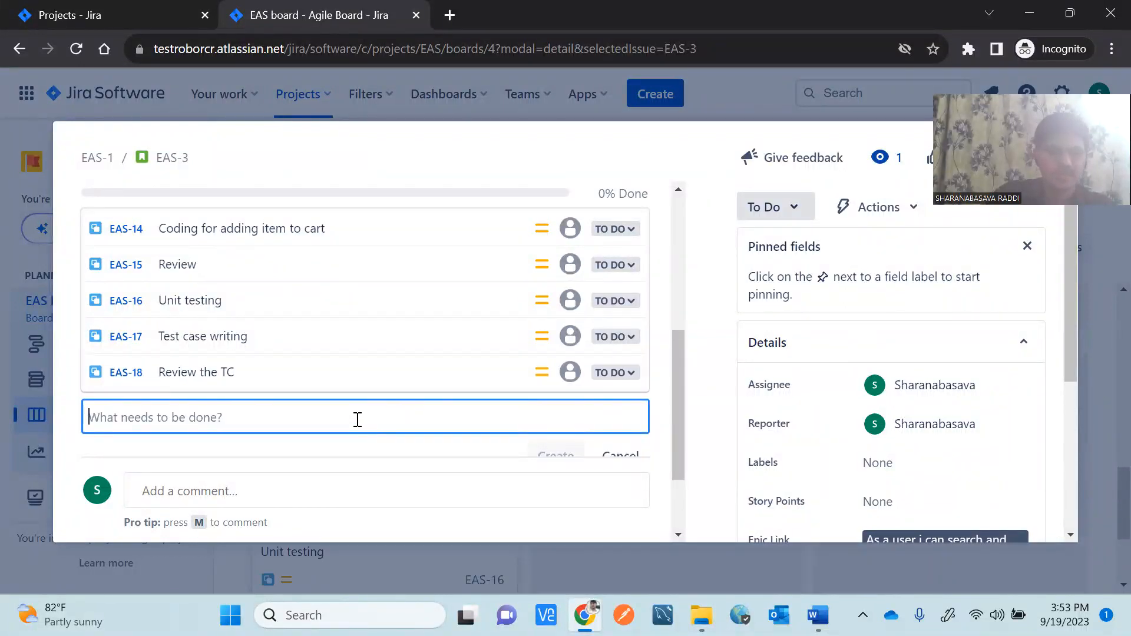
type("TC Upd")
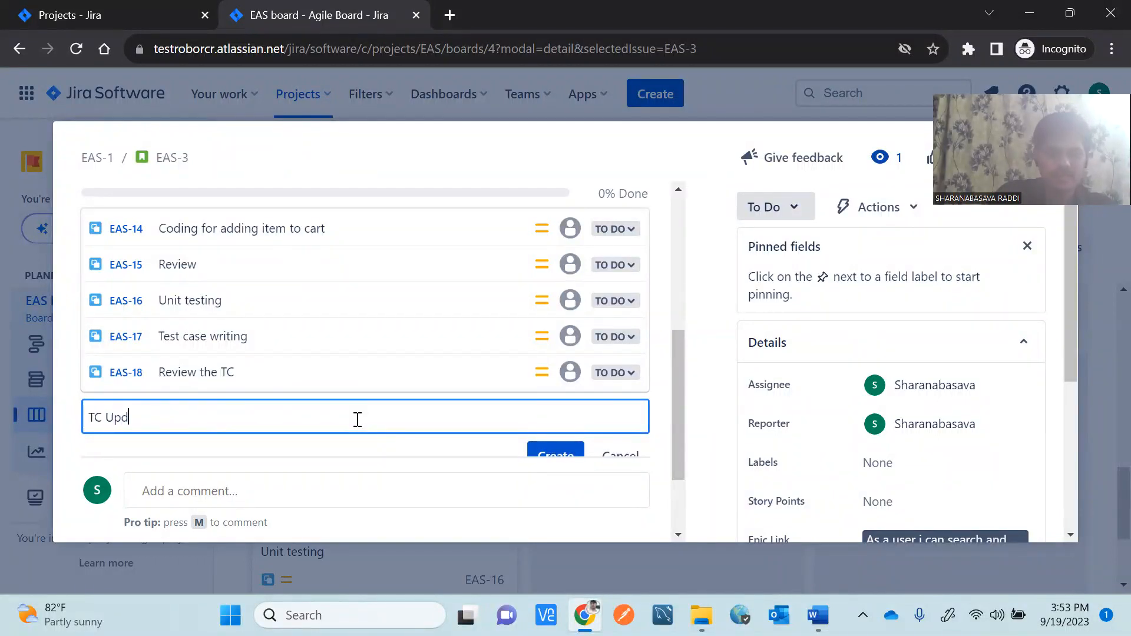
type("ation")
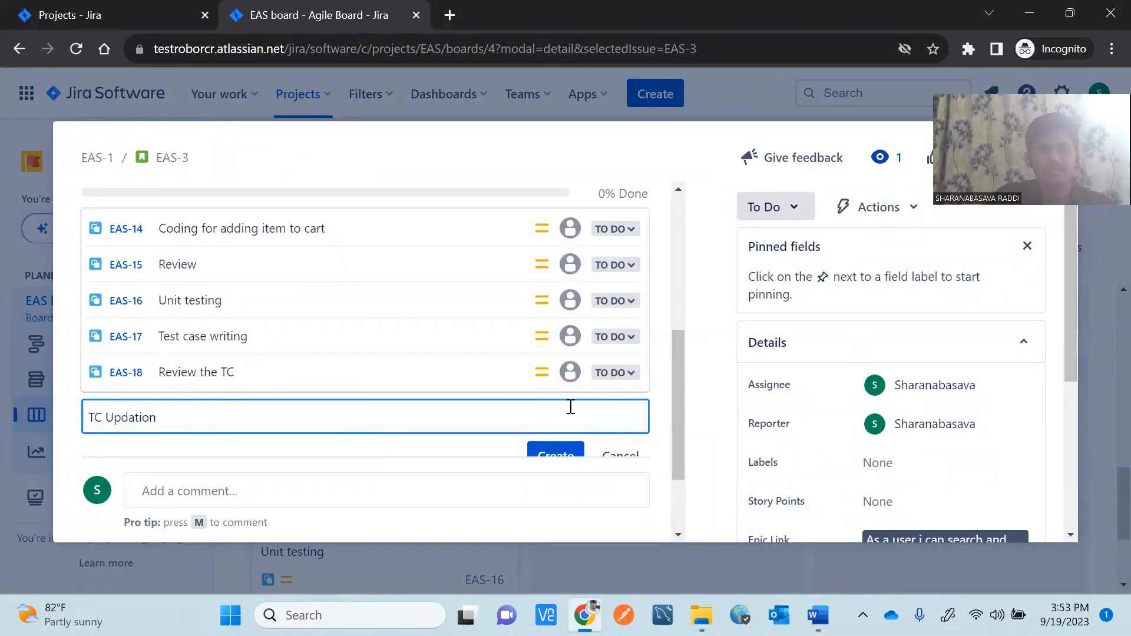
left_click(560, 463)
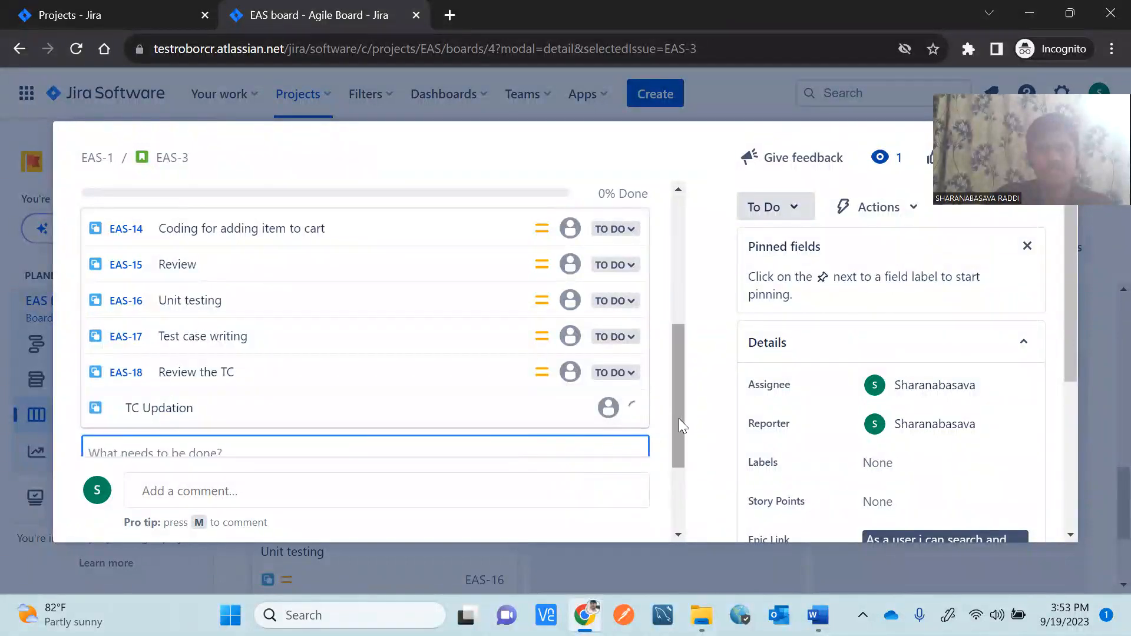
Add 'Execution of TC', 'Reporting a bug' and 'Retesting the bug', then close EAS-3.
left_click(302, 386)
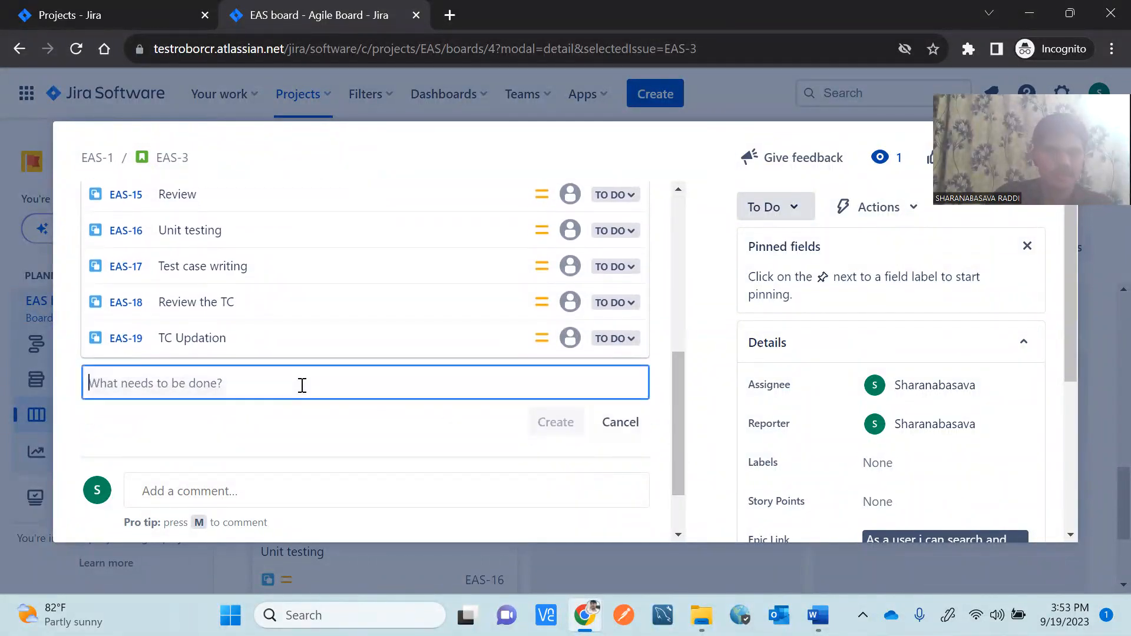
type("Exec")
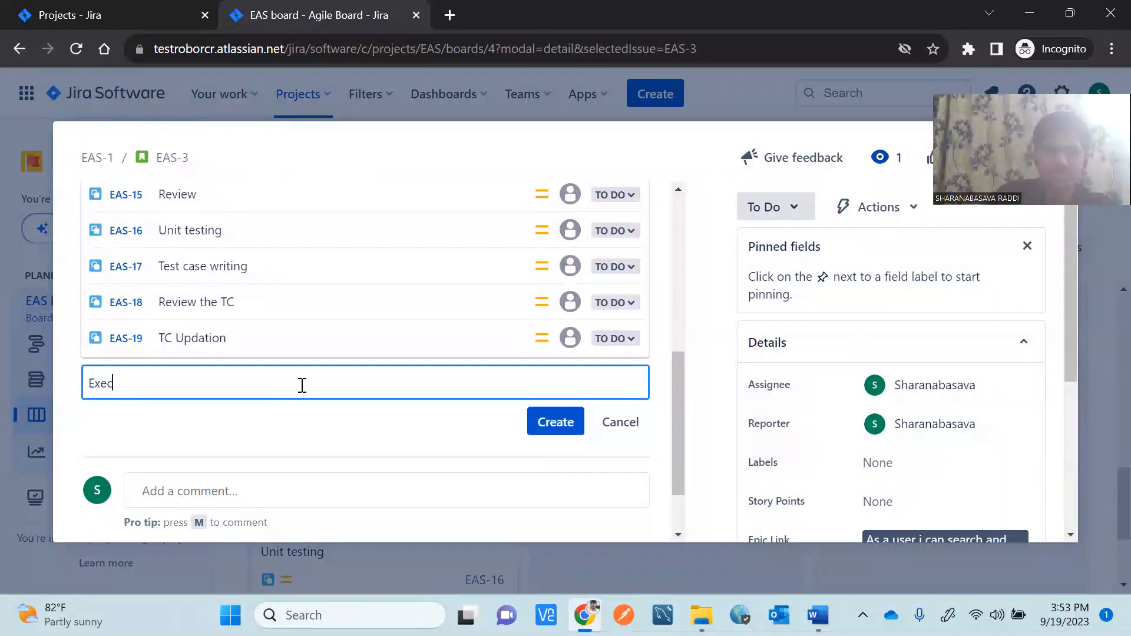
type("ution of TC")
left_click(546, 417)
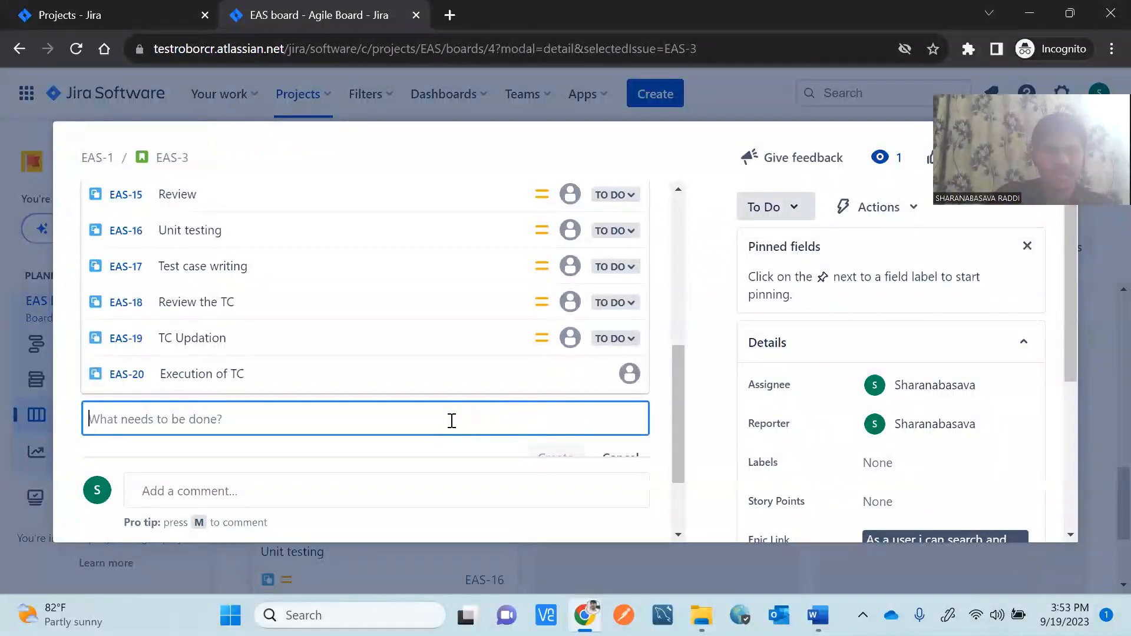
type("Reporting a bug")
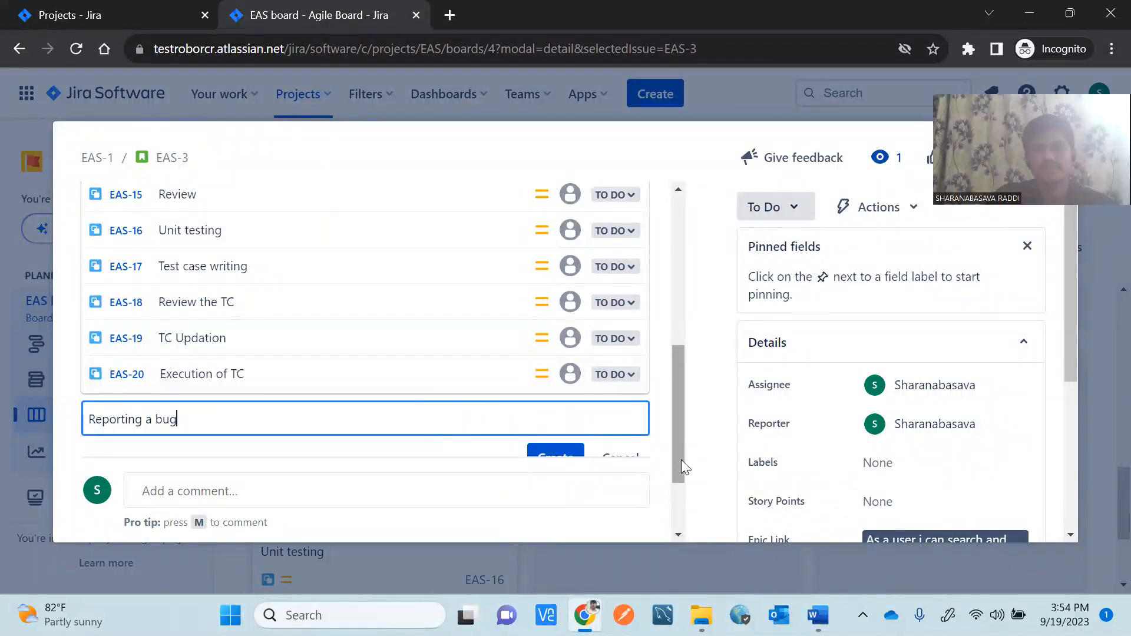
left_click_drag(679, 461, 671, 511)
left_click(555, 343)
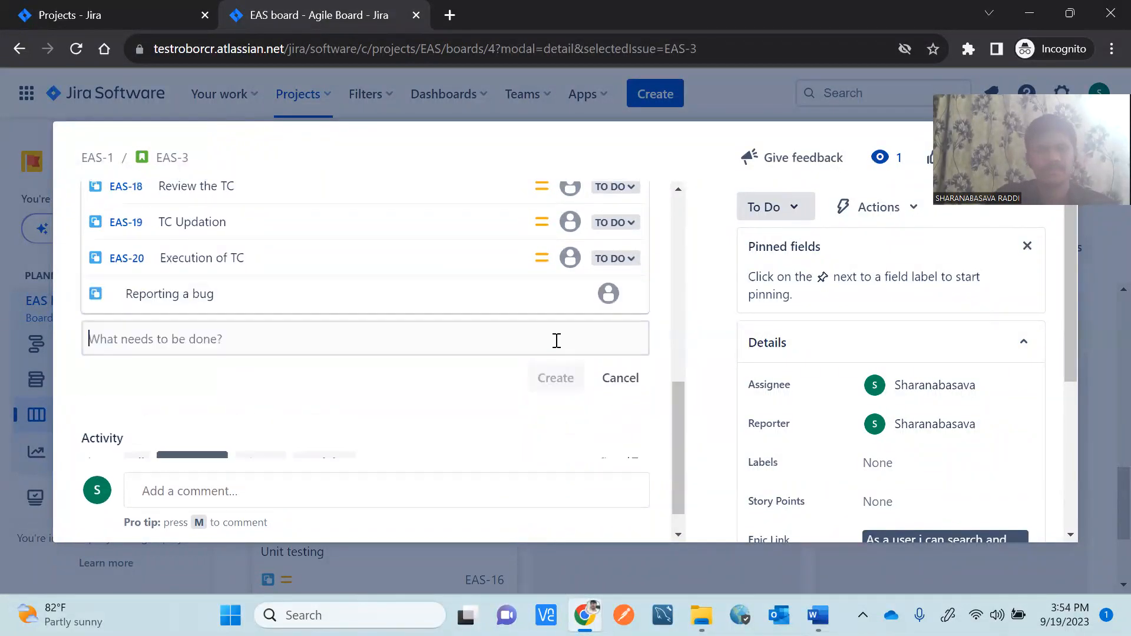
type("Re")
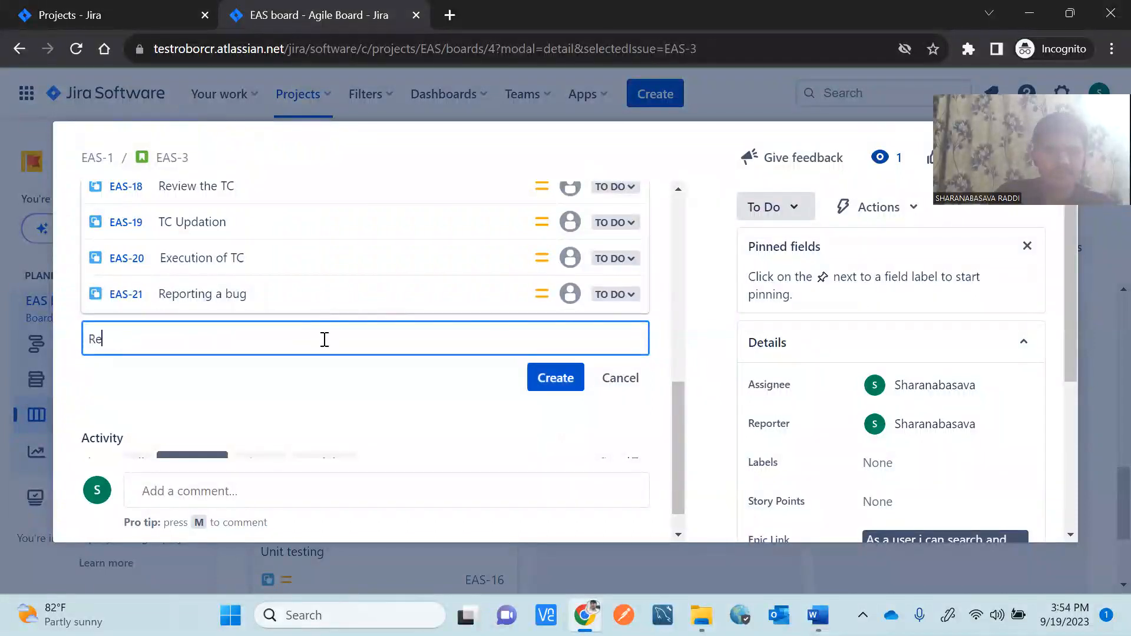
type("testing th")
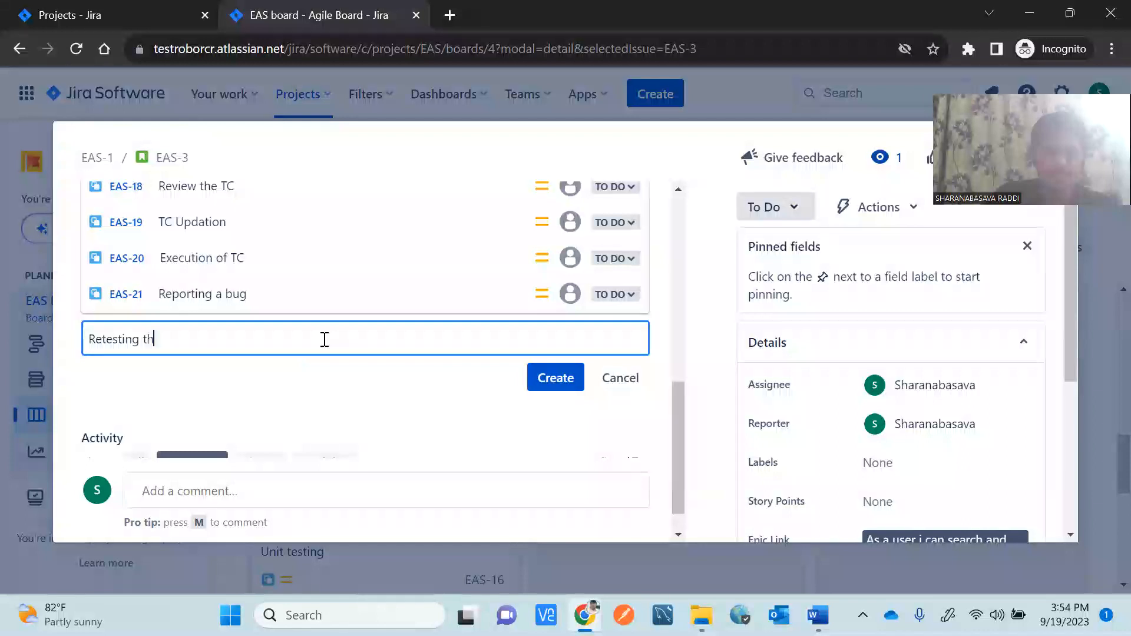
type("g")
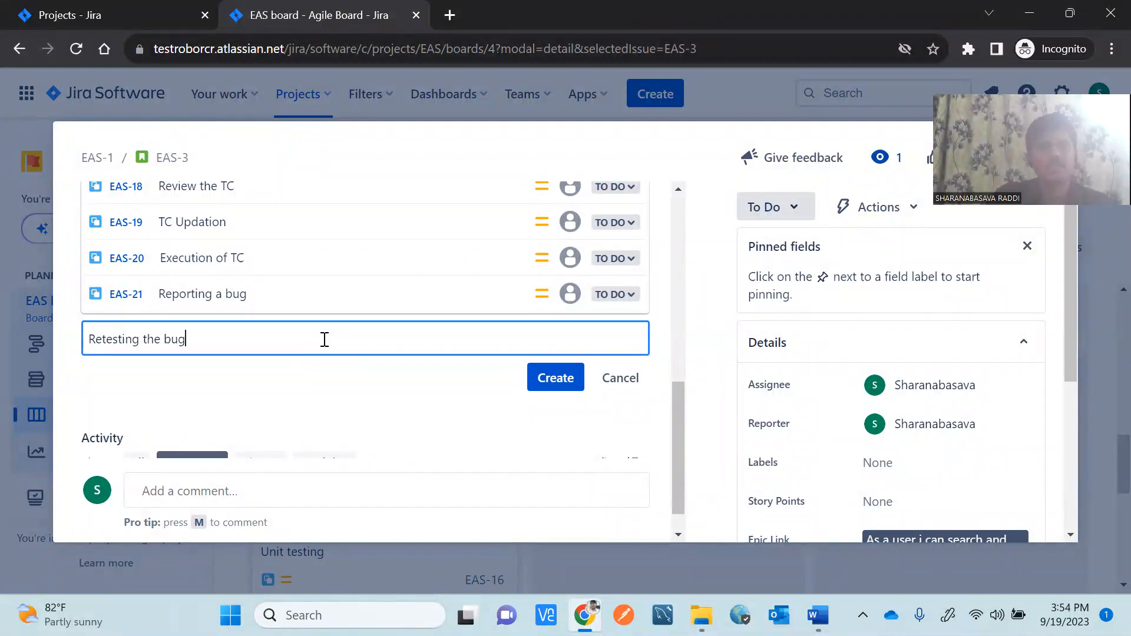
left_click(569, 388)
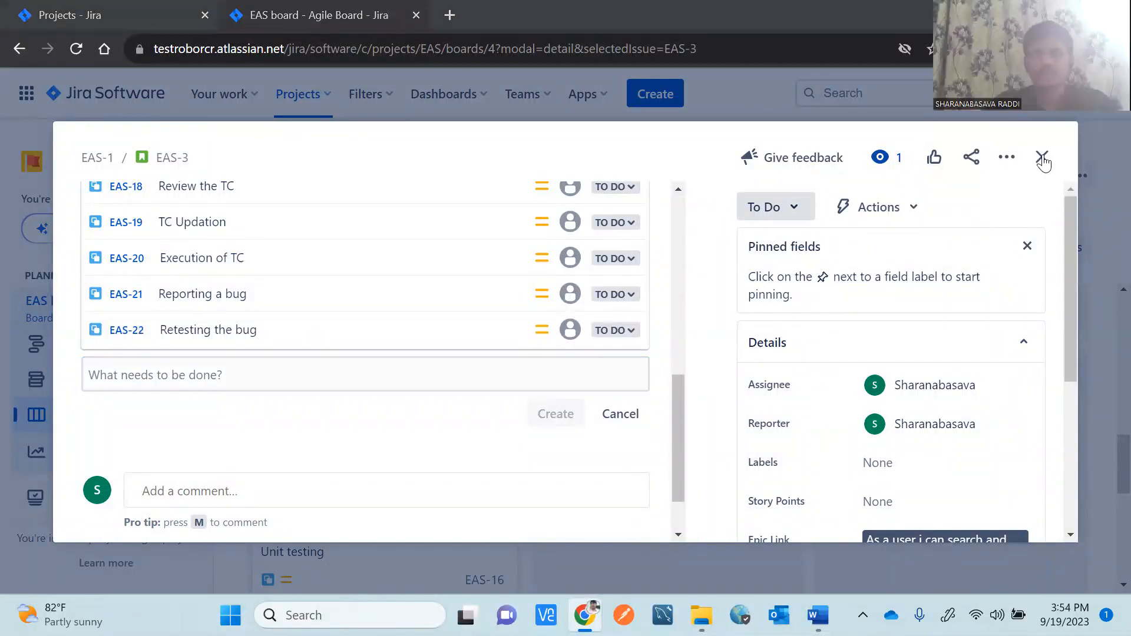
left_click(1042, 159)
Scroll to the EAS-2 swimlane and start dragging EAS-4 'Coding for search functionality' toward In Progress.
left_click_drag(1107, 442, 1108, 601)
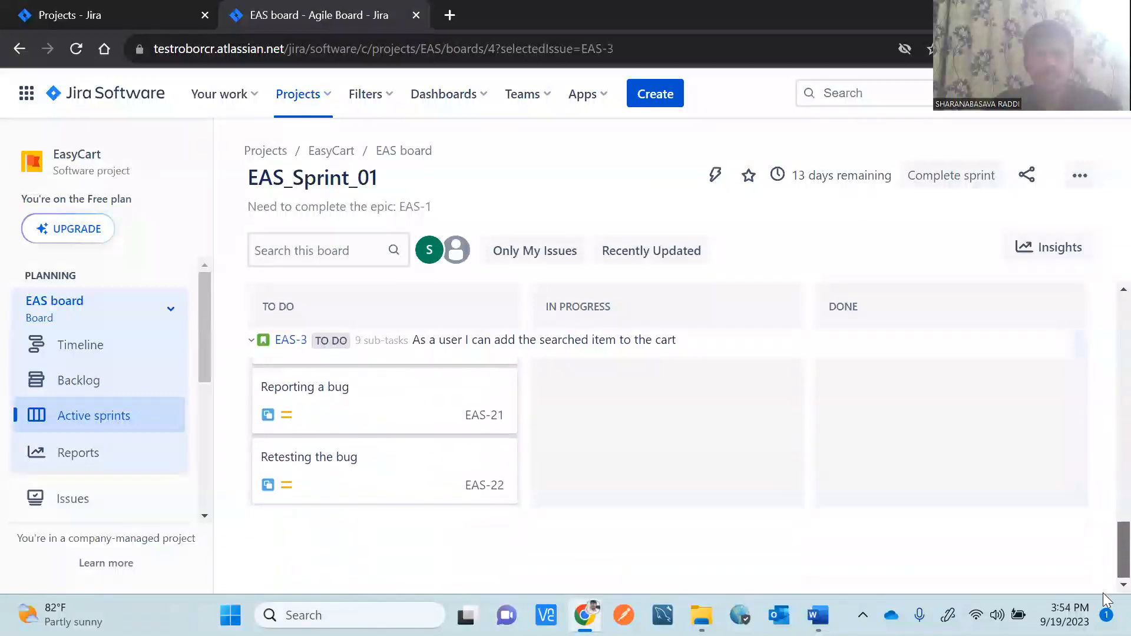
left_click_drag(1107, 548, 1107, 302)
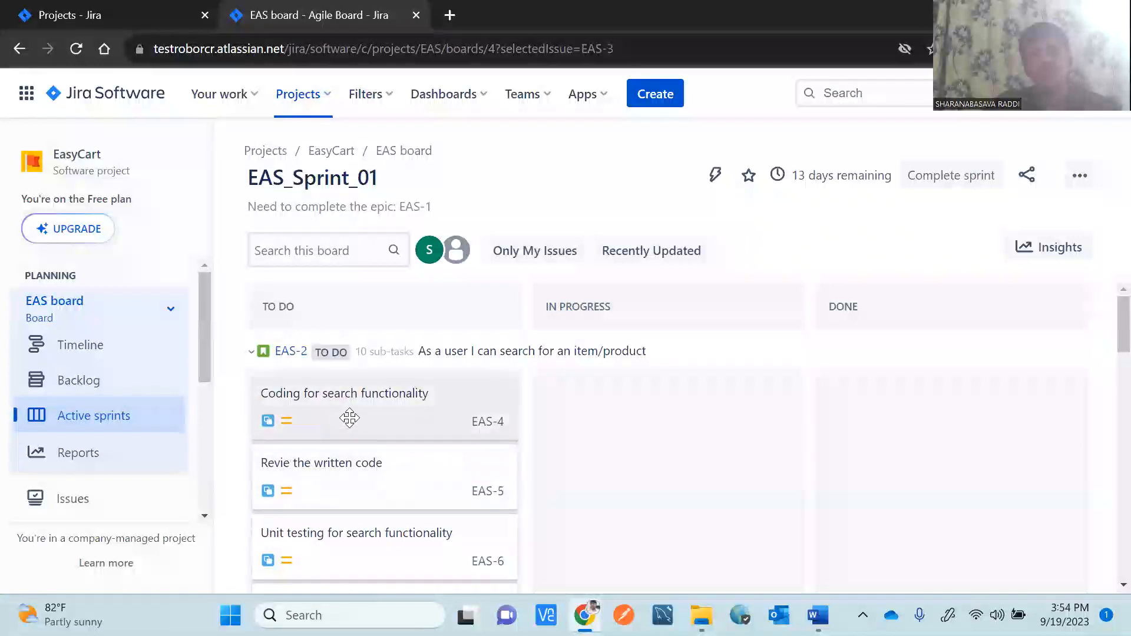
left_click_drag(363, 412, 640, 422)
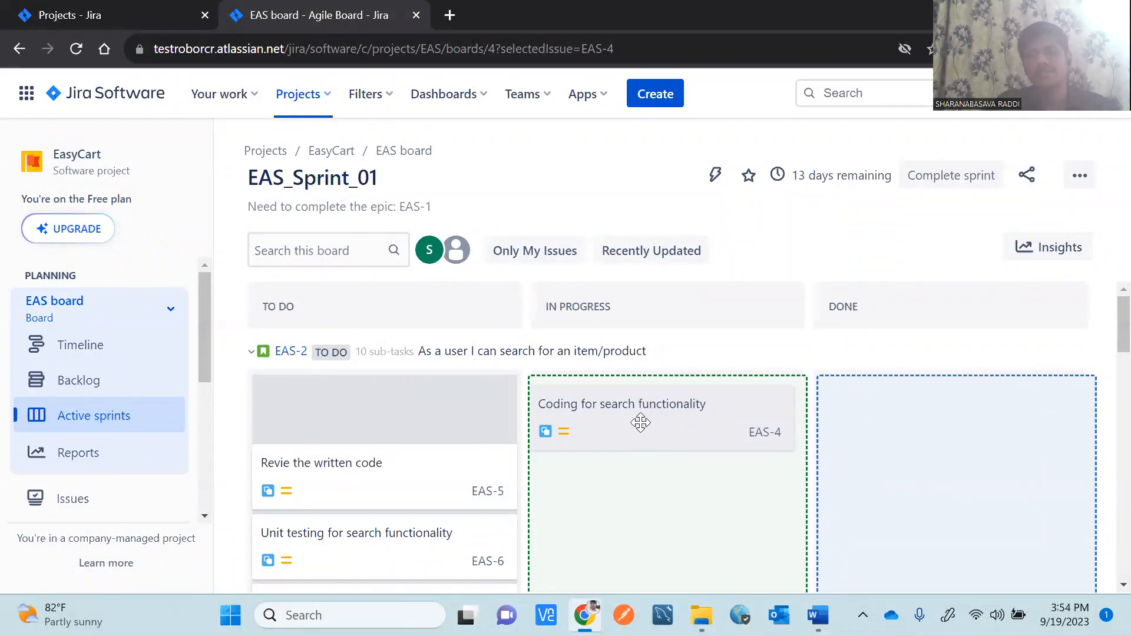
Move EAS-4 and EAS-5 to Done and EAS-6 into In Progress.
left_click_drag(640, 422, 641, 423)
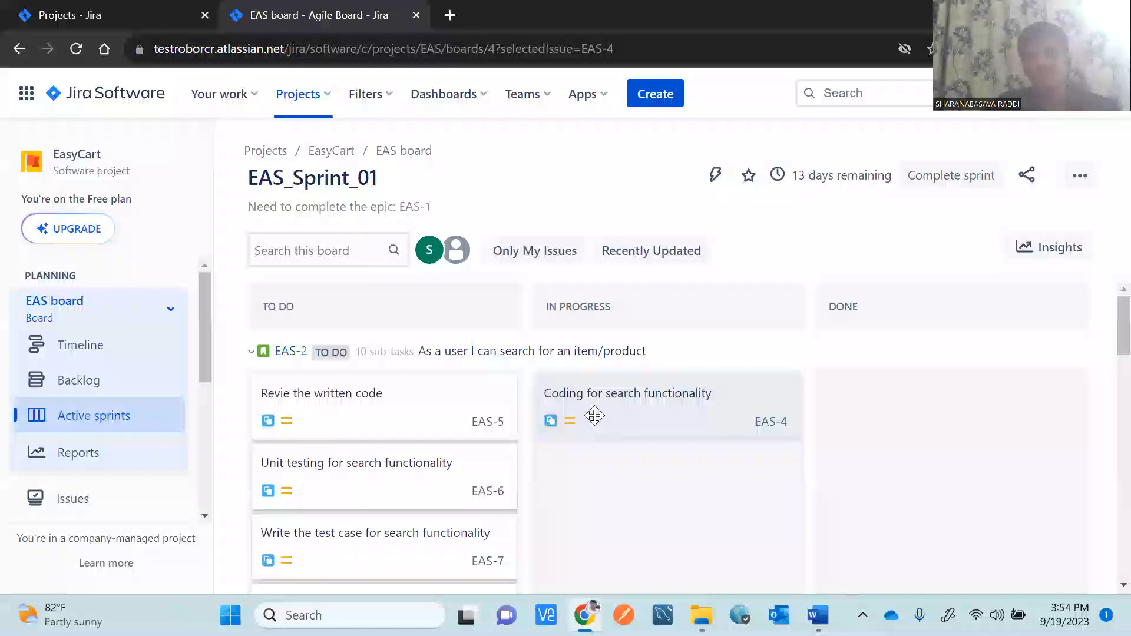
left_click_drag(593, 417, 885, 422)
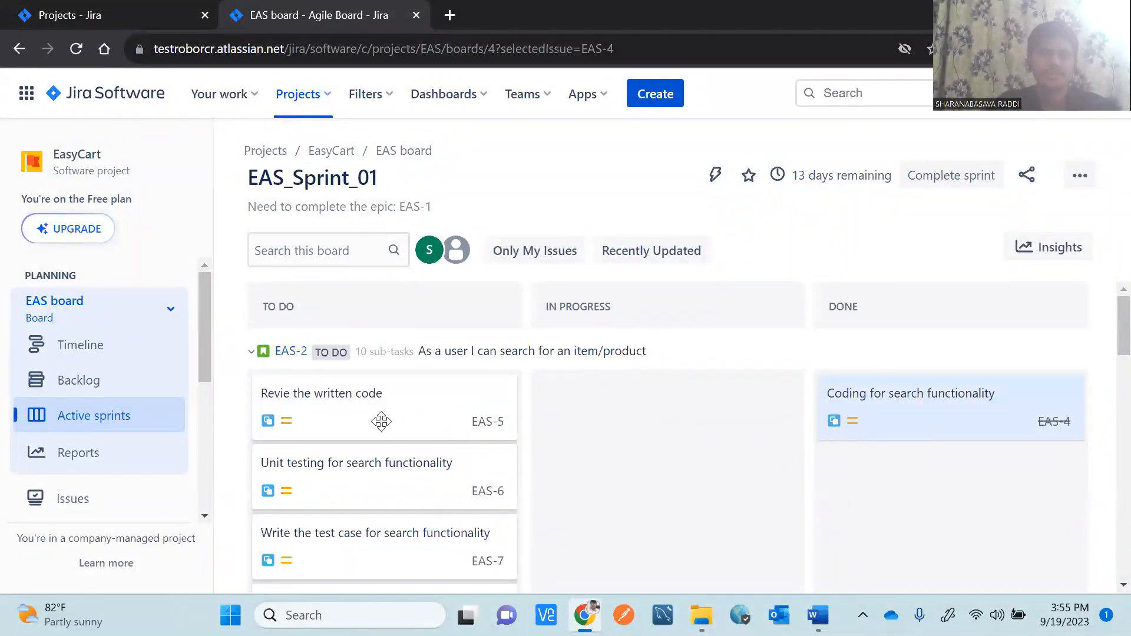
left_click_drag(351, 408, 896, 442)
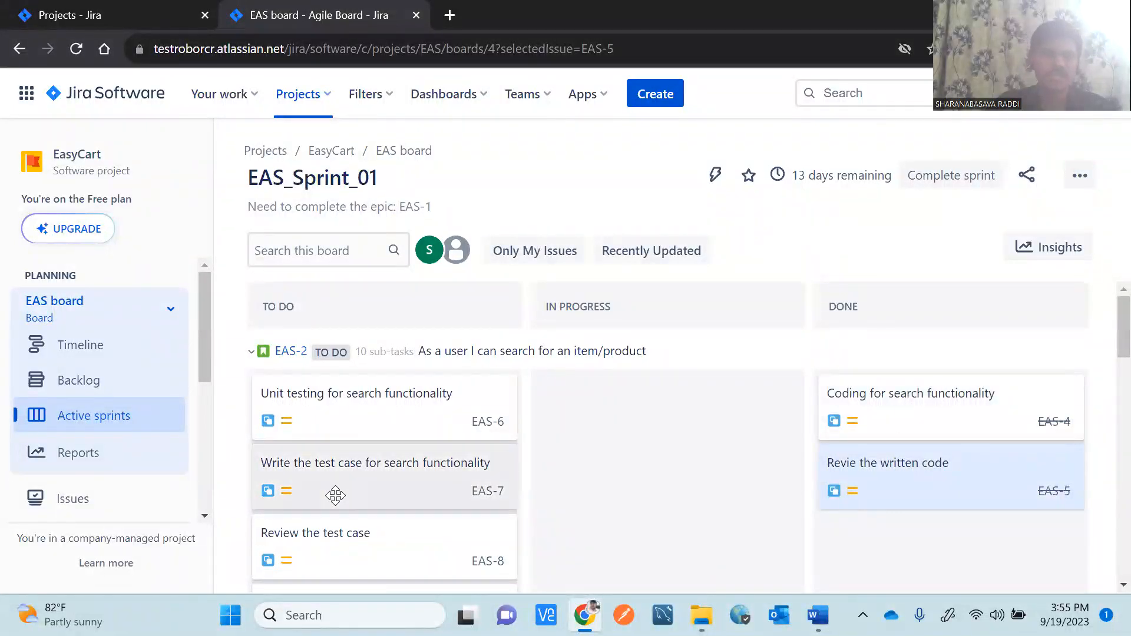
left_click_drag(332, 410, 616, 441)
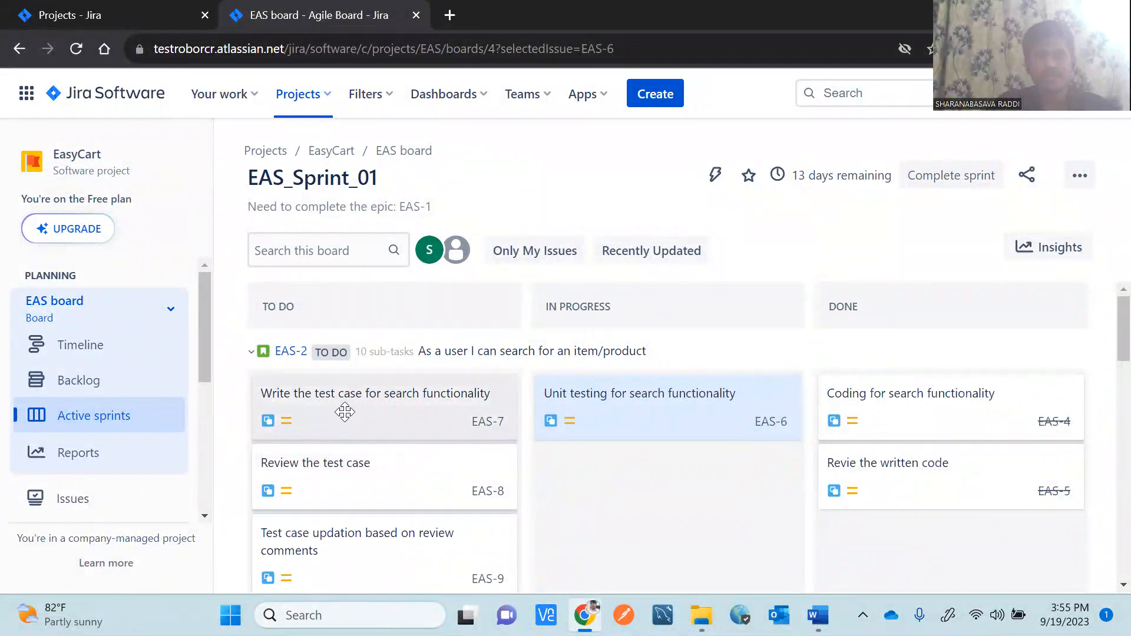
Take EAS-7 and EAS-9 through to Done, put EAS-10 In Progress, and finish EAS-6.
left_click_drag(344, 412, 626, 530)
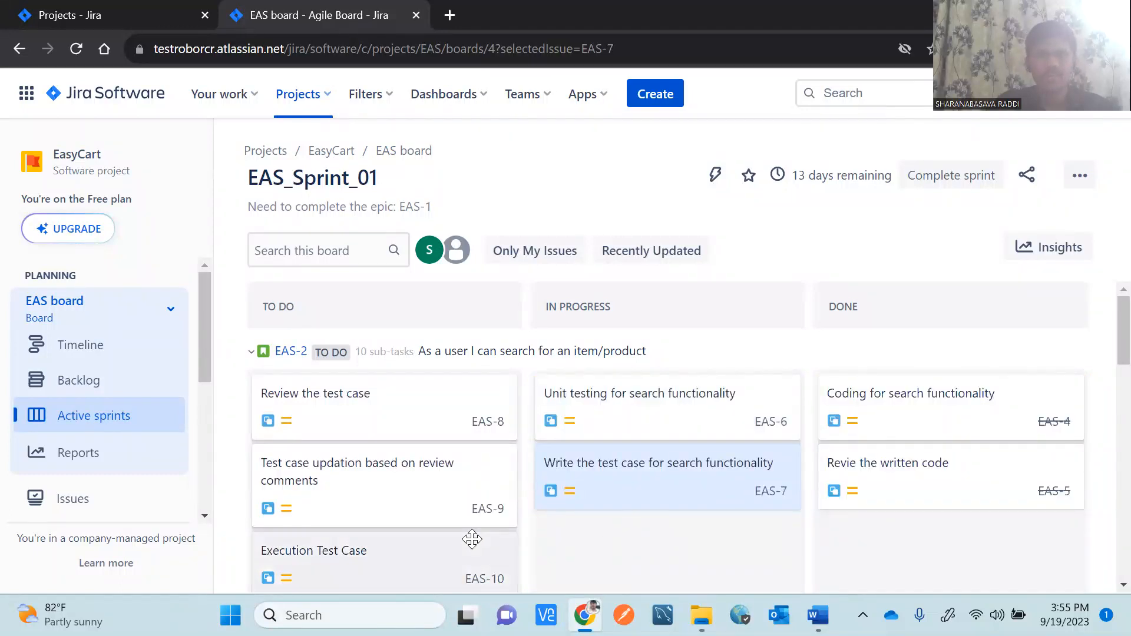
left_click_drag(377, 483, 654, 554)
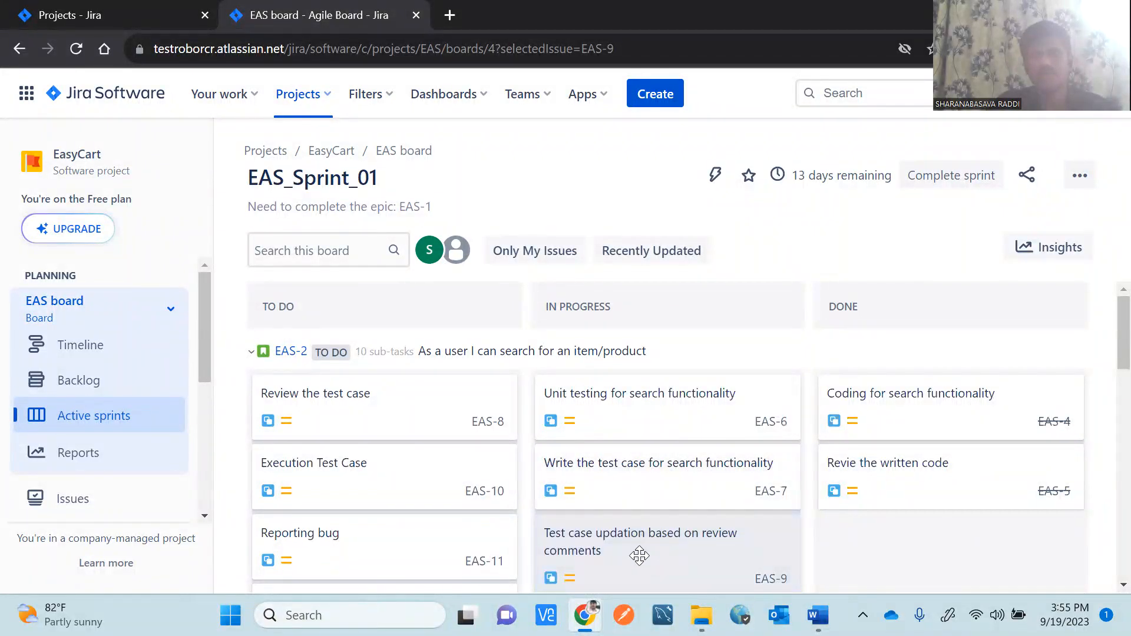
left_click_drag(639, 555, 877, 551)
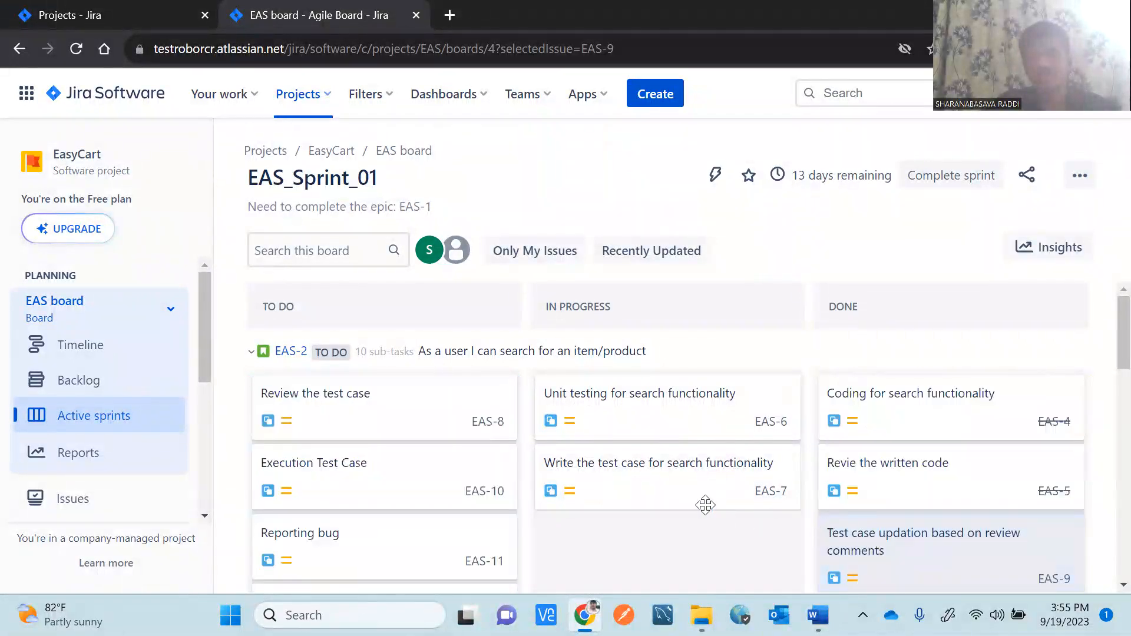
left_click_drag(651, 480, 877, 486)
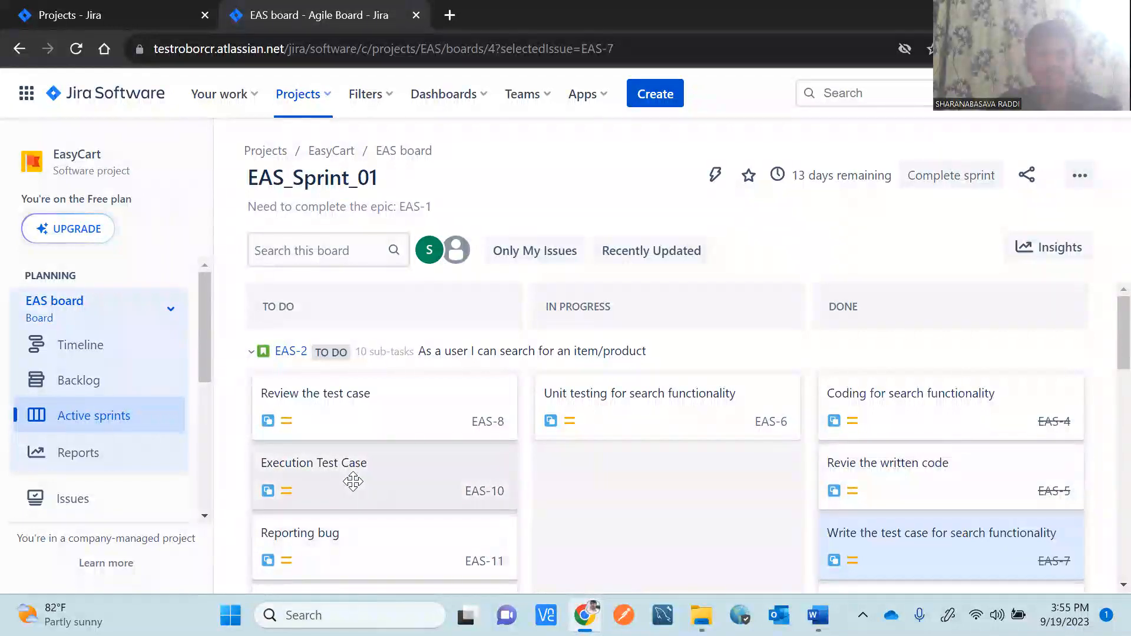
left_click_drag(353, 482, 592, 511)
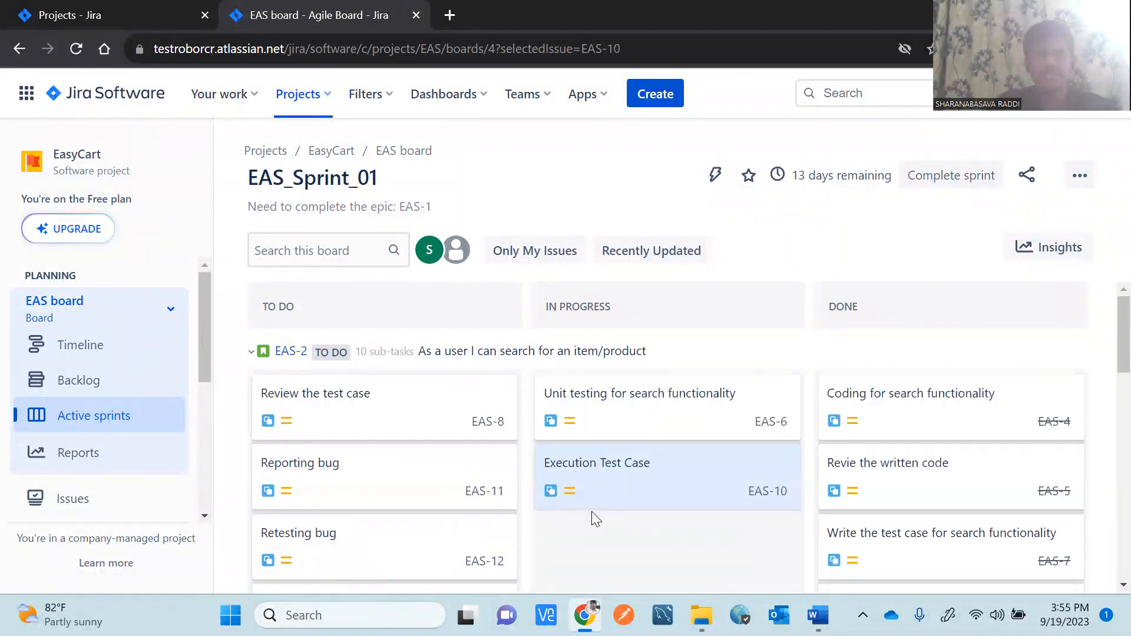
left_click_drag(619, 421, 896, 420)
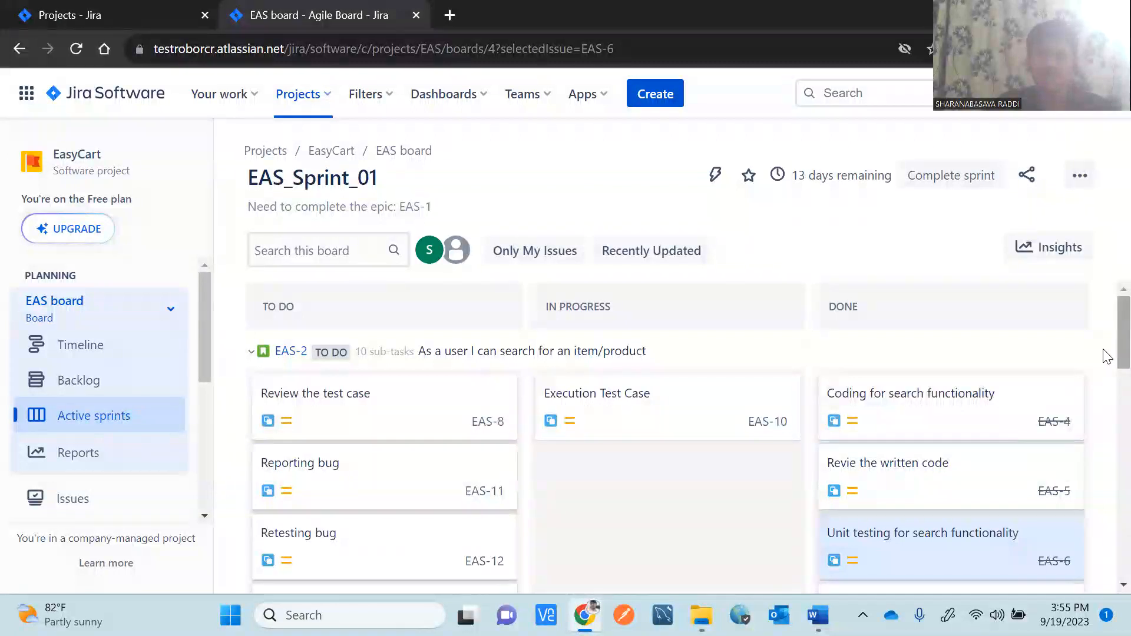
Move Reporting bug EAS-11 and Retesting bug EAS-12 through In Progress to Done, and EAS-10 to Done.
scroll(1106, 366, "down", 1)
scroll(1104, 361, "up", 1)
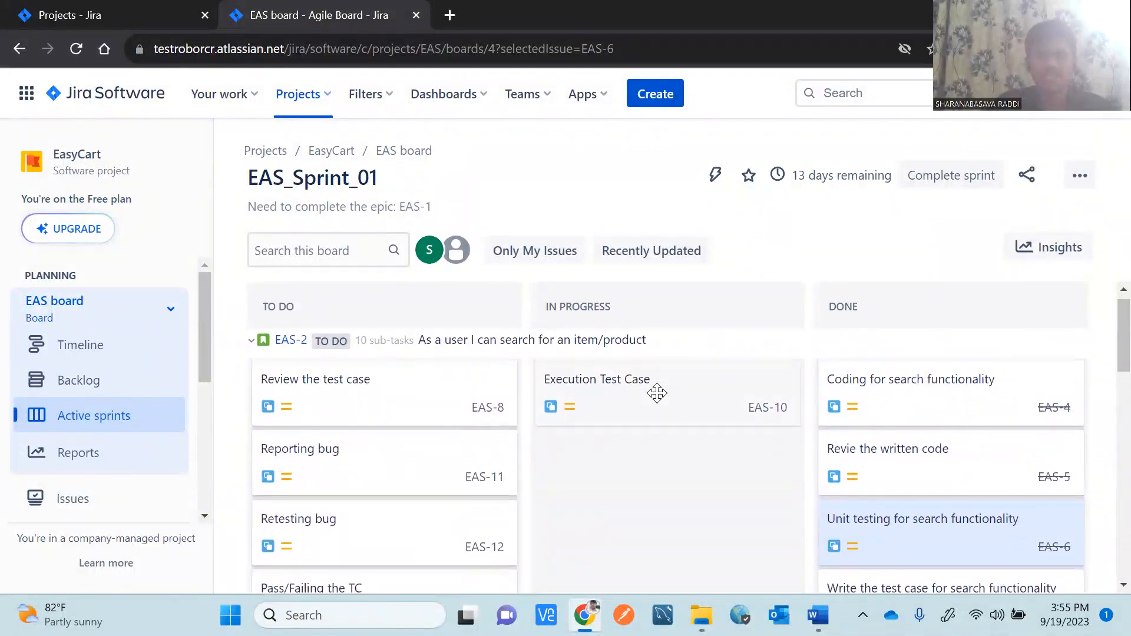
left_click_drag(347, 461, 637, 480)
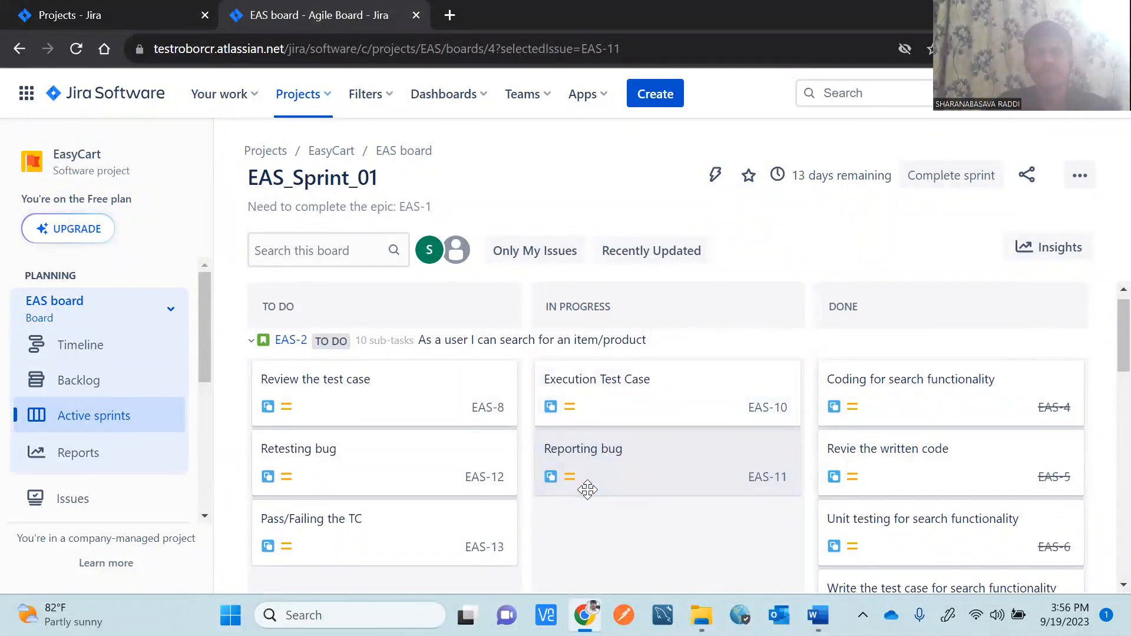
scroll(1106, 365, "down", 1)
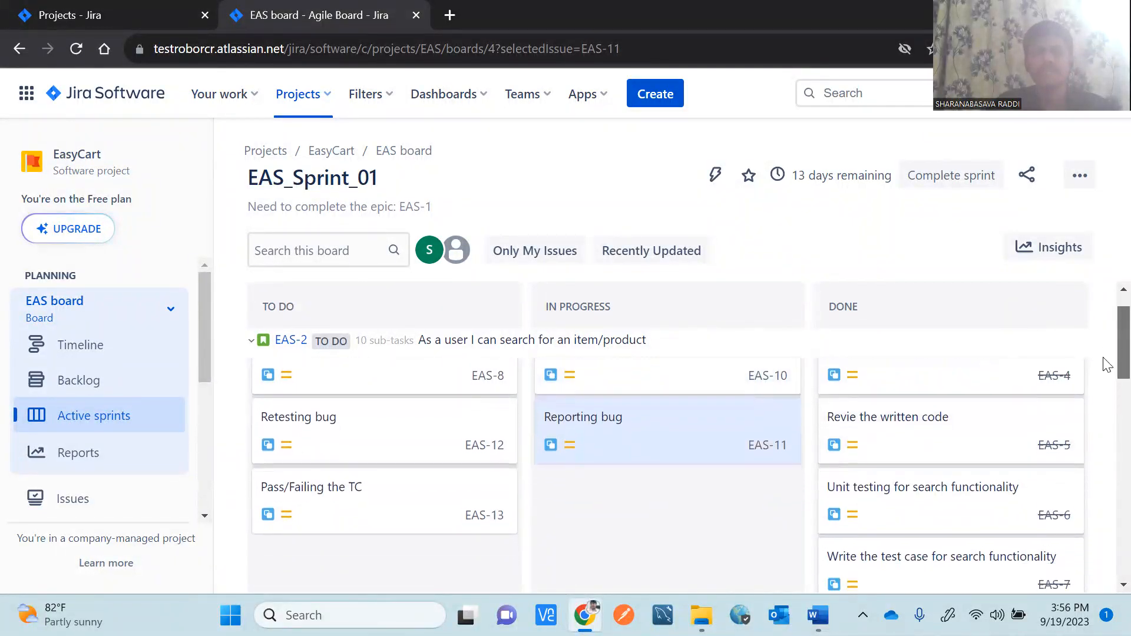
scroll(1102, 357, "up", 1)
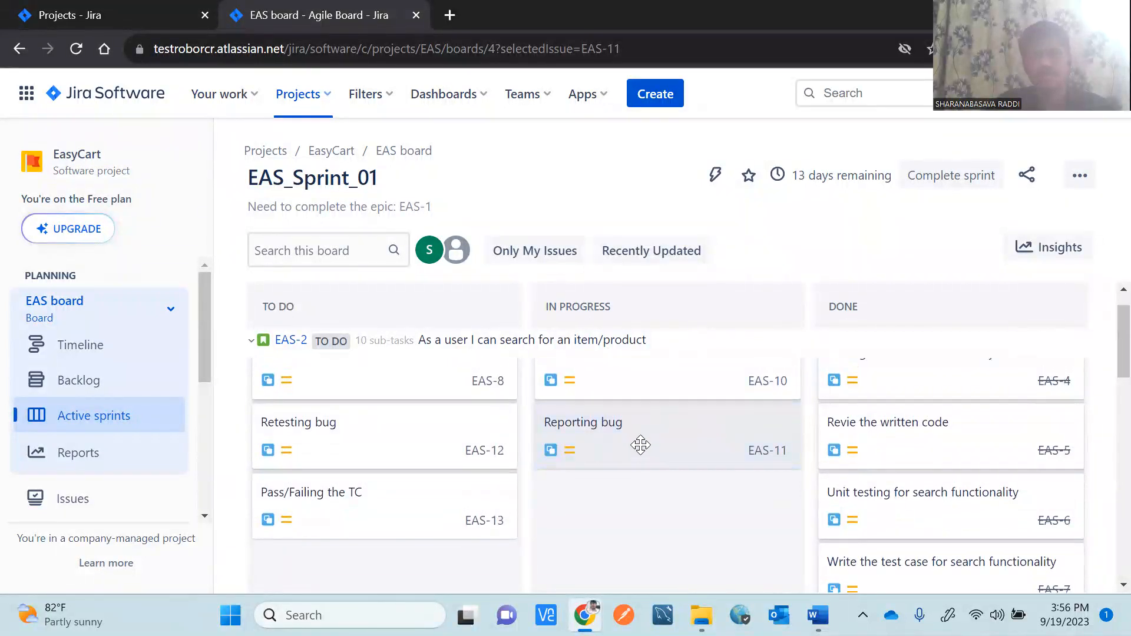
left_click_drag(389, 440, 671, 487)
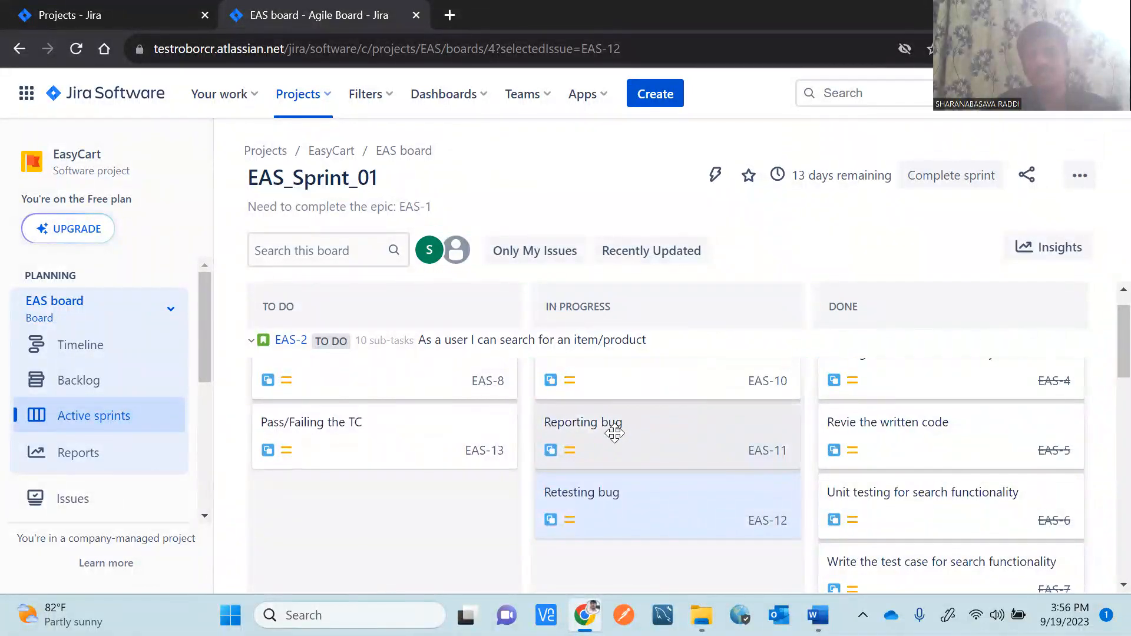
left_click_drag(614, 433, 913, 431)
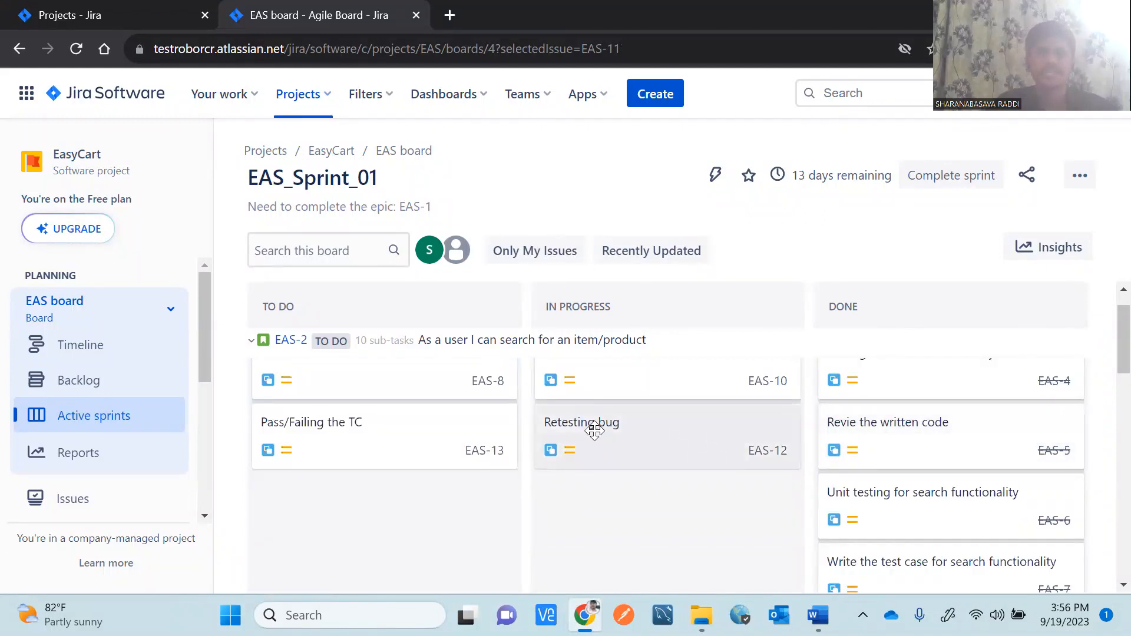
left_click_drag(594, 432, 907, 471)
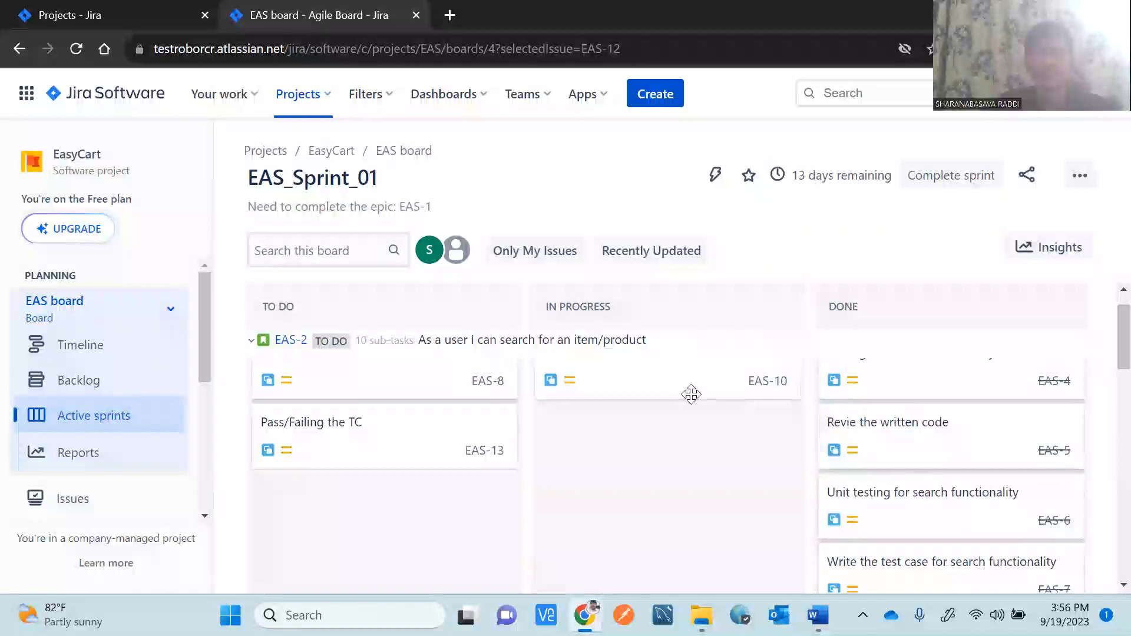
left_click_drag(641, 380, 885, 412)
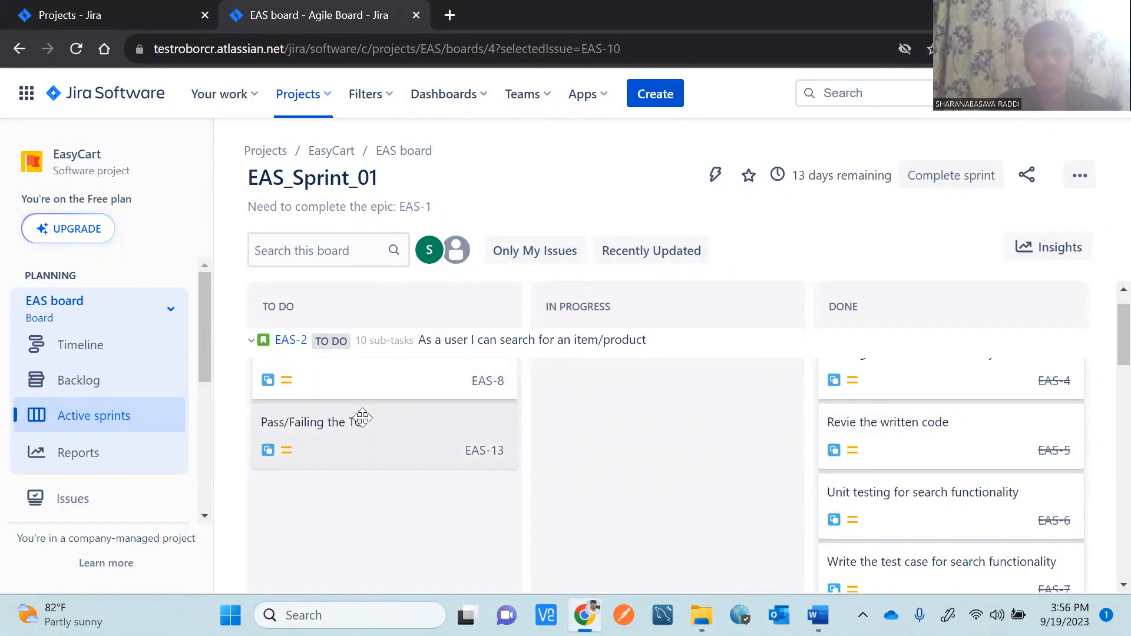
Move EAS-13 through In Progress to Done, then drag EAS-8 toward Done.
left_click_drag(356, 424, 608, 434)
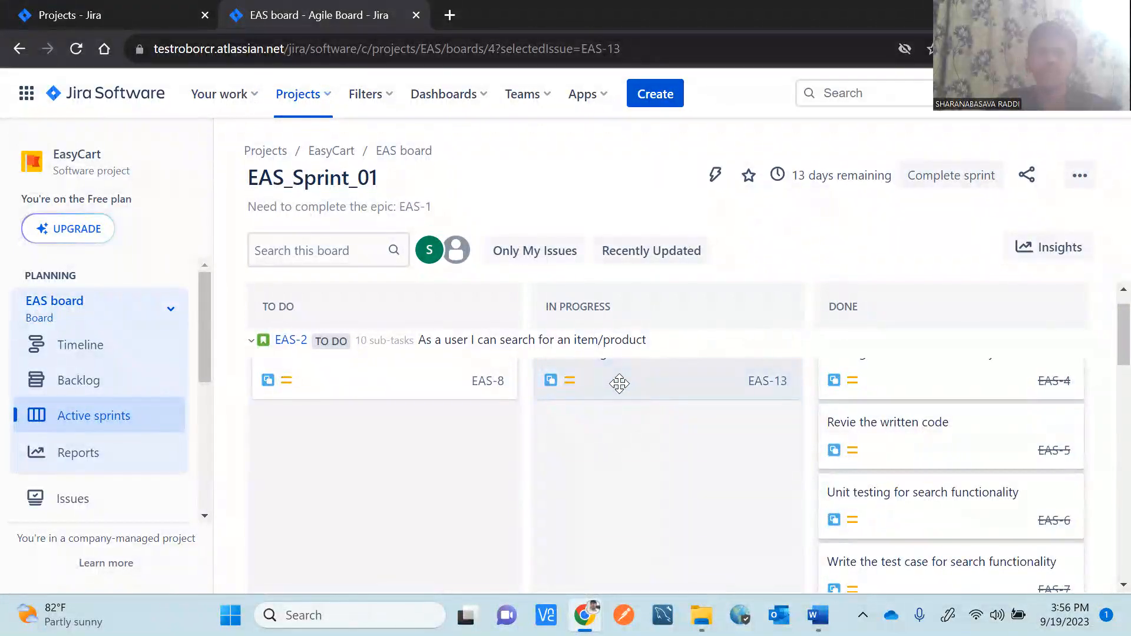
left_click_drag(619, 383, 902, 456)
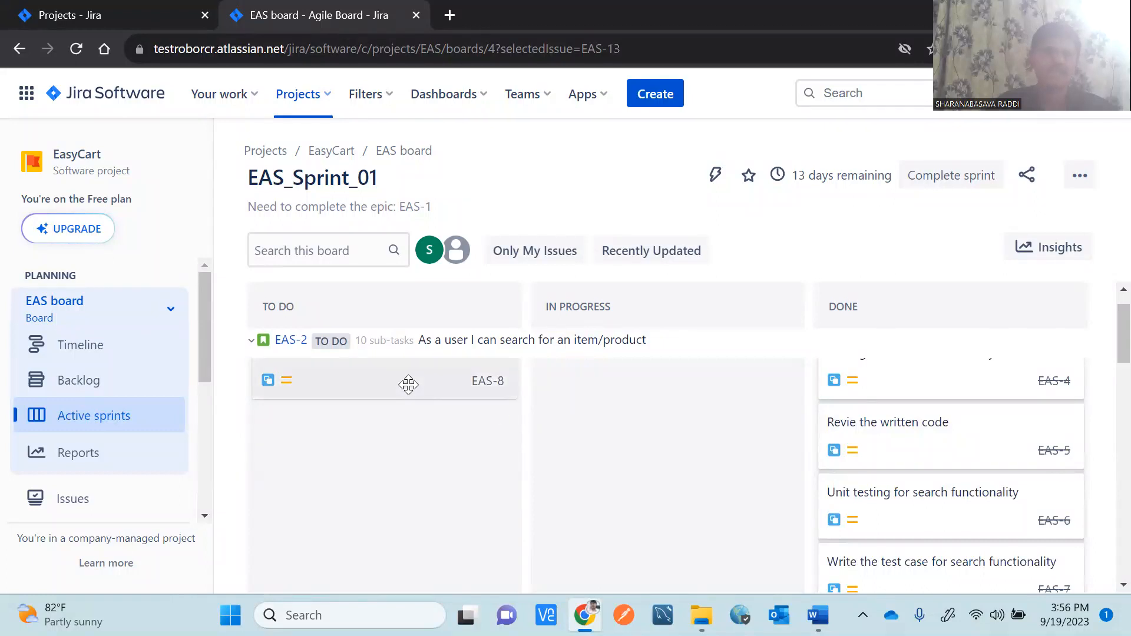
left_click_drag(403, 384, 652, 417)
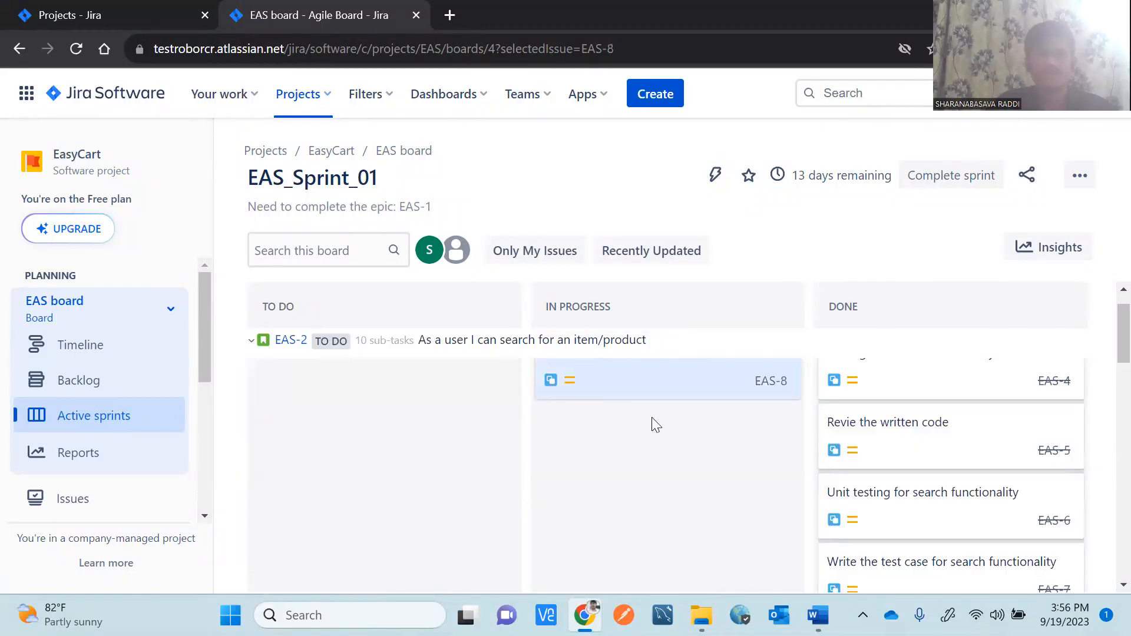
left_click_drag(699, 381, 942, 430)
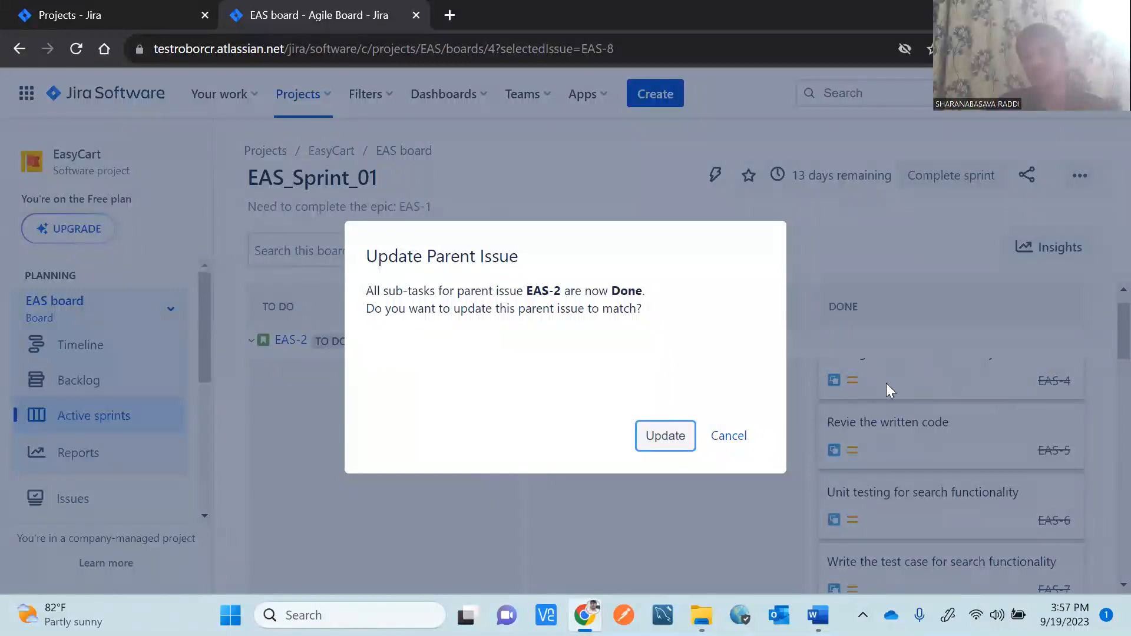
Confirm updating the parent story EAS-2 to Done.
left_click(665, 436)
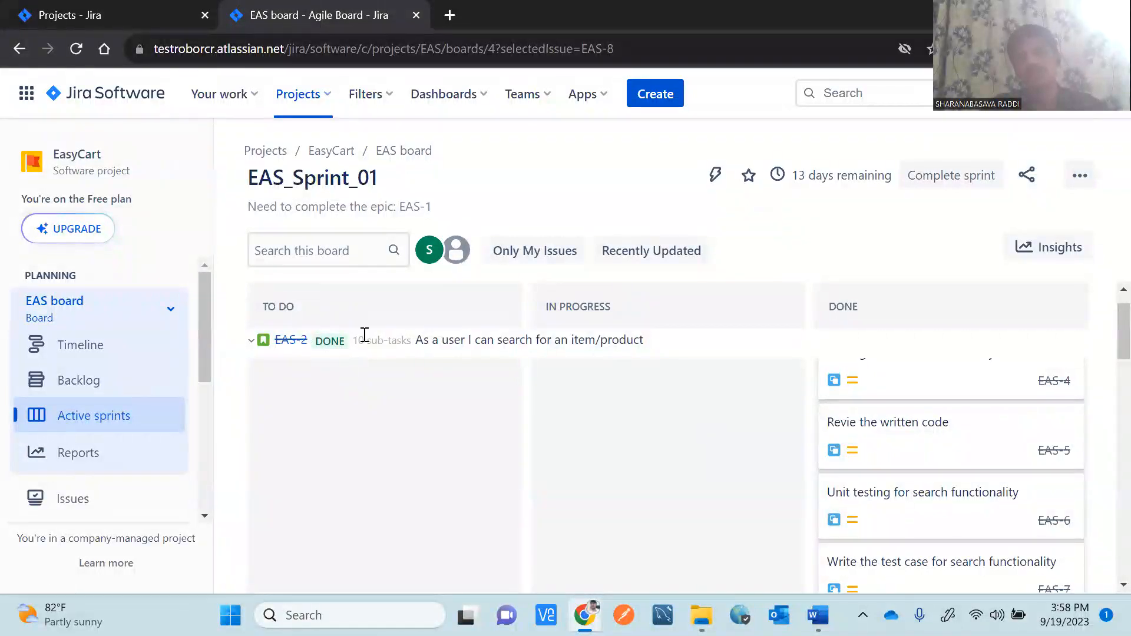
Move EAS-3 subtasks EAS-14 'Coding for adding item to cart' and EAS-15 'Review' to Done.
scroll(1108, 321, "down", 4)
scroll(1107, 330, "up", 4)
left_click_drag(1103, 324, 1106, 454)
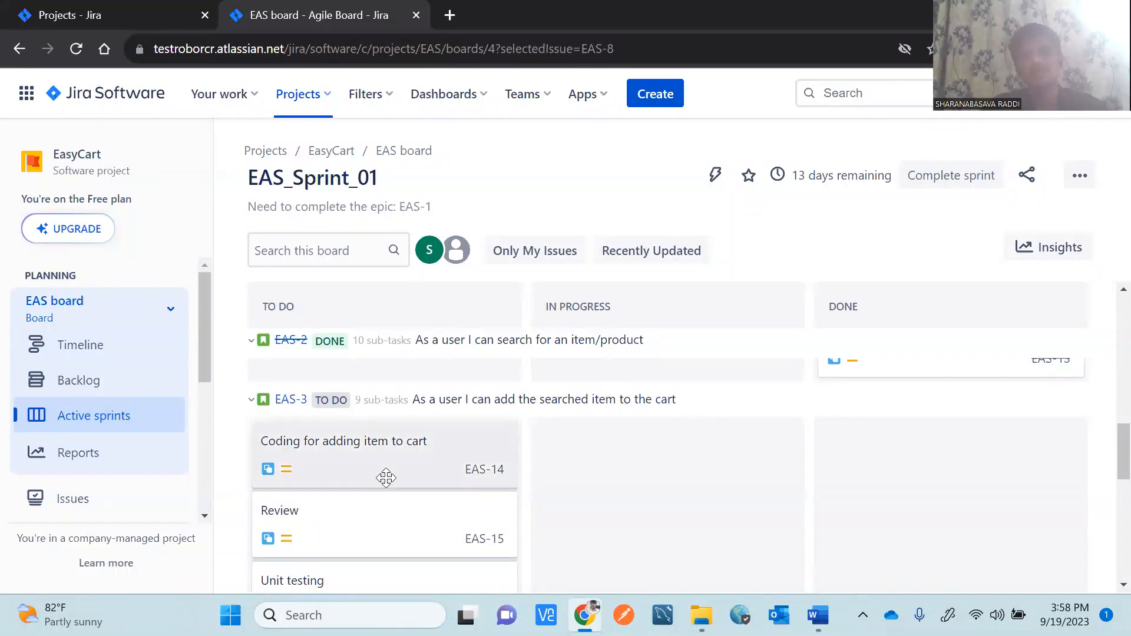
left_click_drag(420, 457, 688, 470)
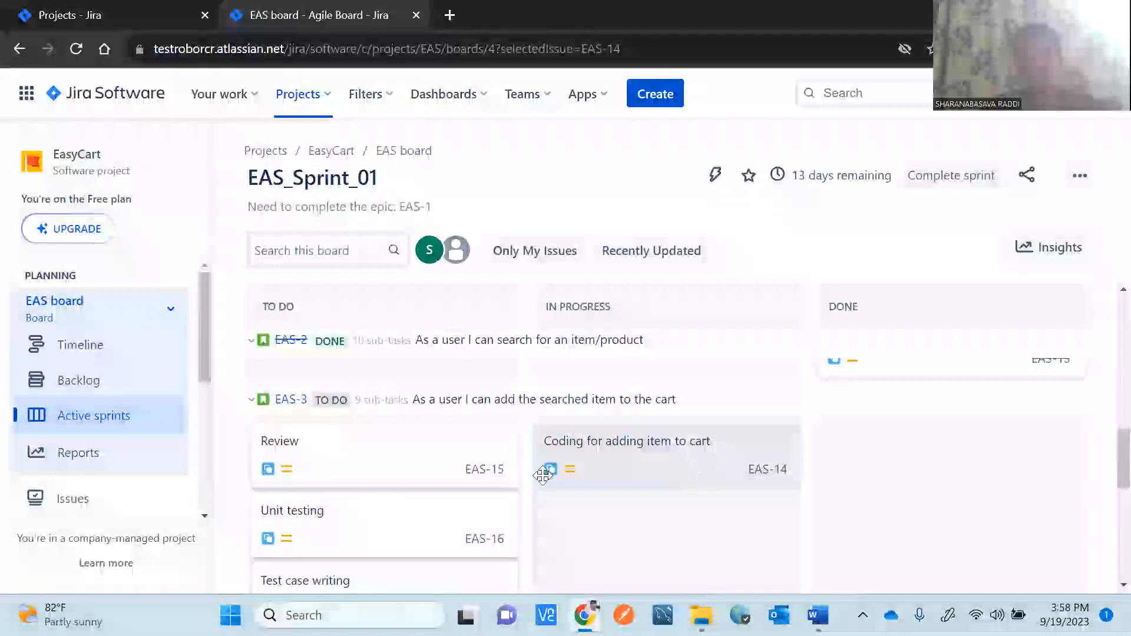
left_click_drag(422, 486, 626, 523)
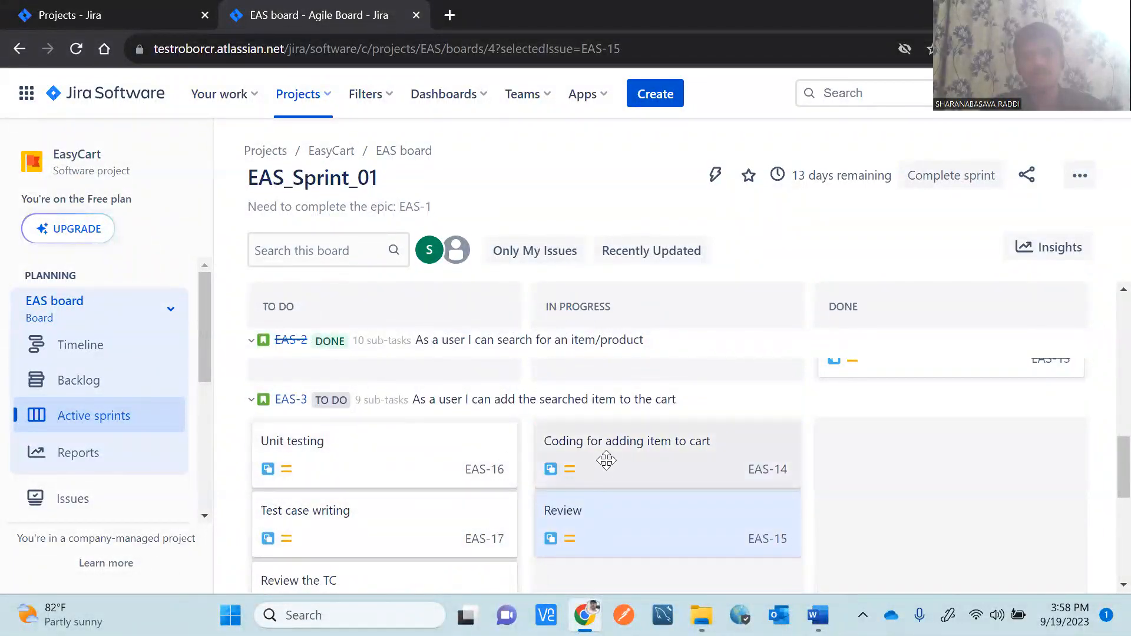
left_click_drag(581, 520, 848, 529)
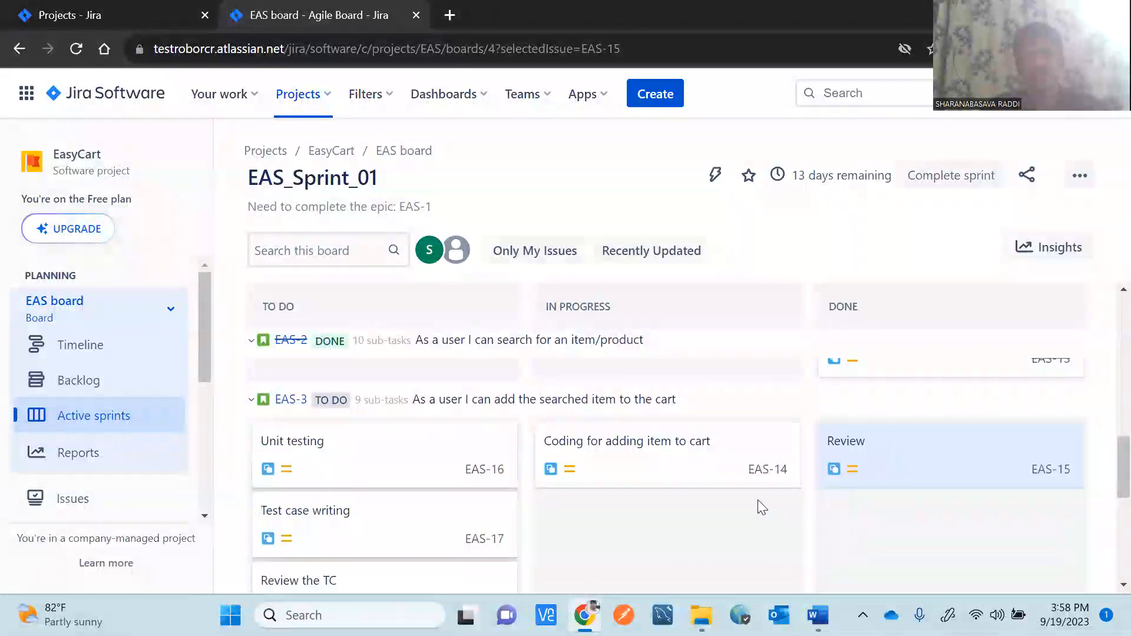
left_click_drag(689, 461, 913, 497)
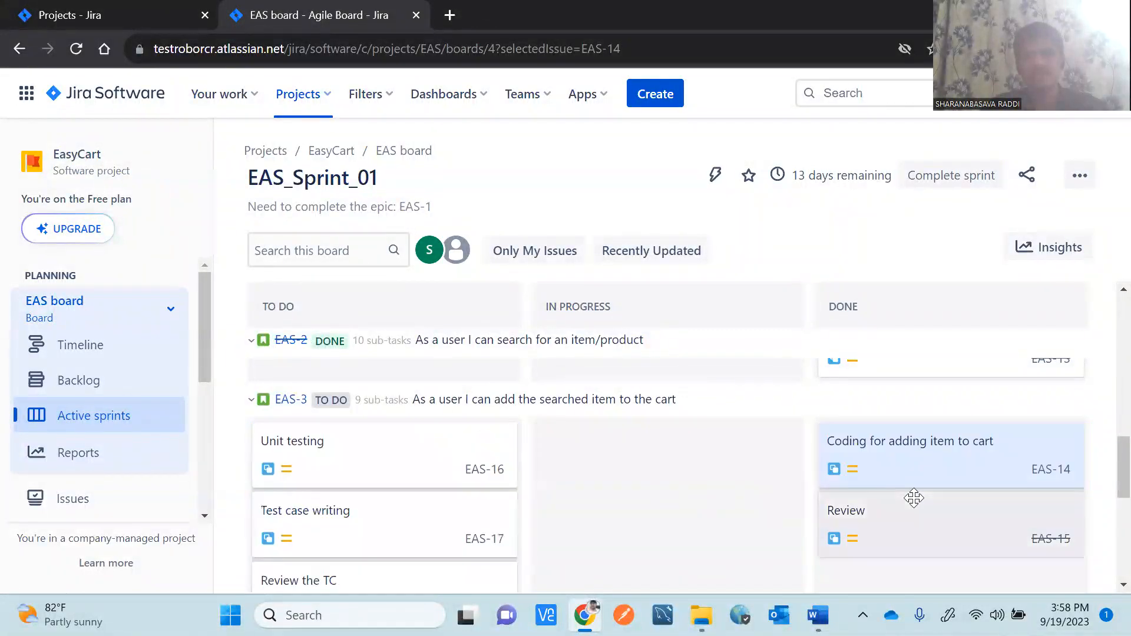
Move Unit testing EAS-16, Test case writing EAS-17 and Review the TC EAS-18 to Done.
left_click_drag(497, 454, 631, 454)
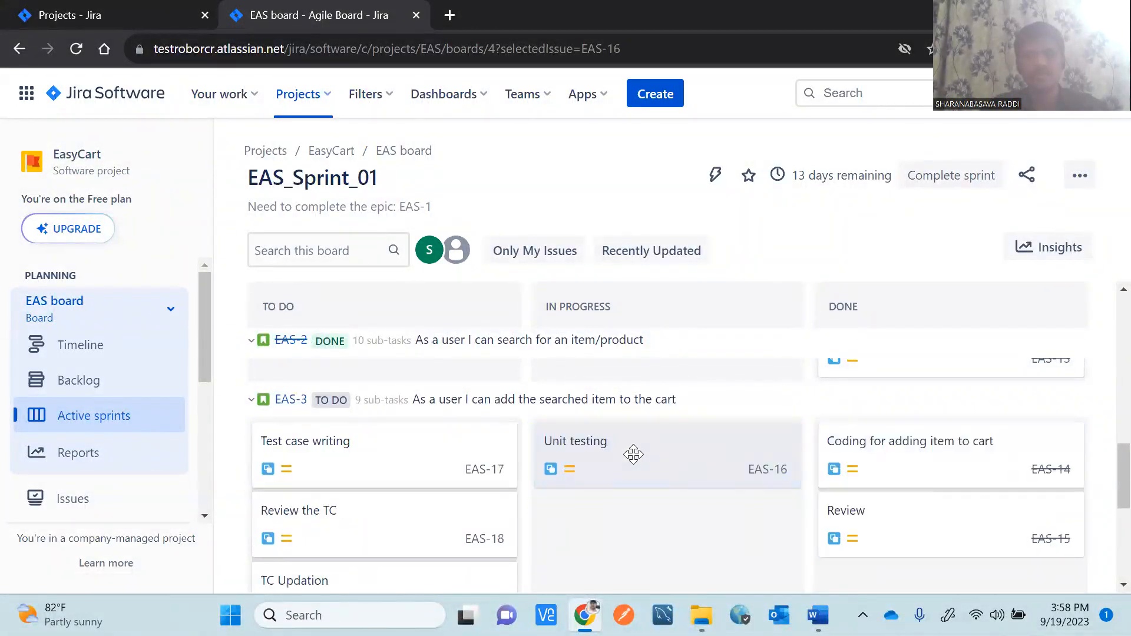
left_click_drag(361, 454, 606, 510)
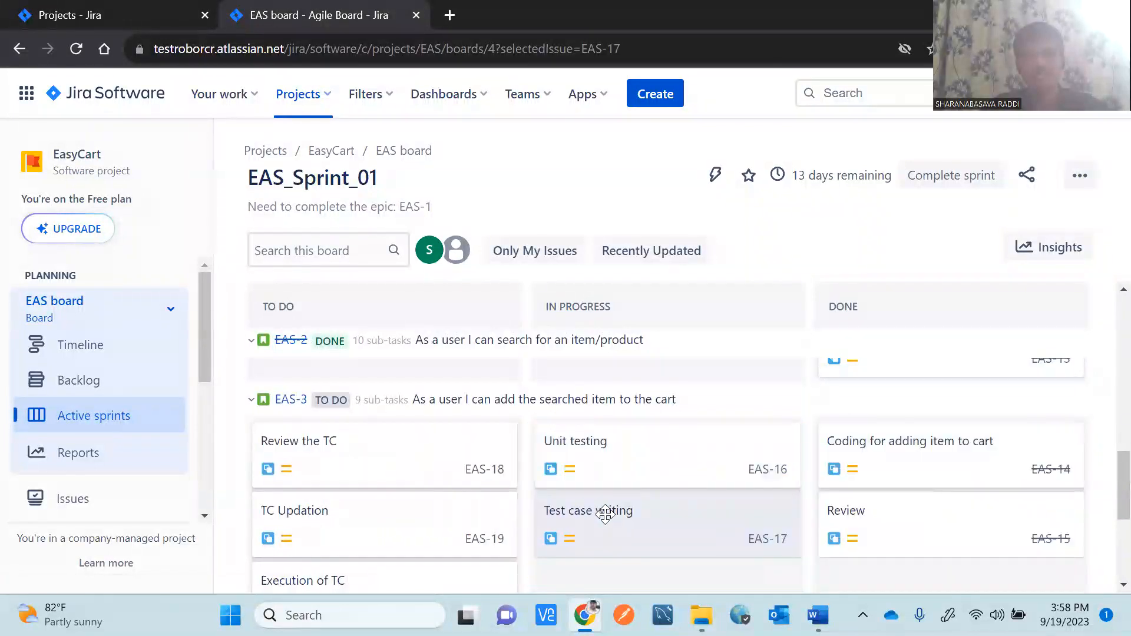
left_click_drag(336, 472, 628, 546)
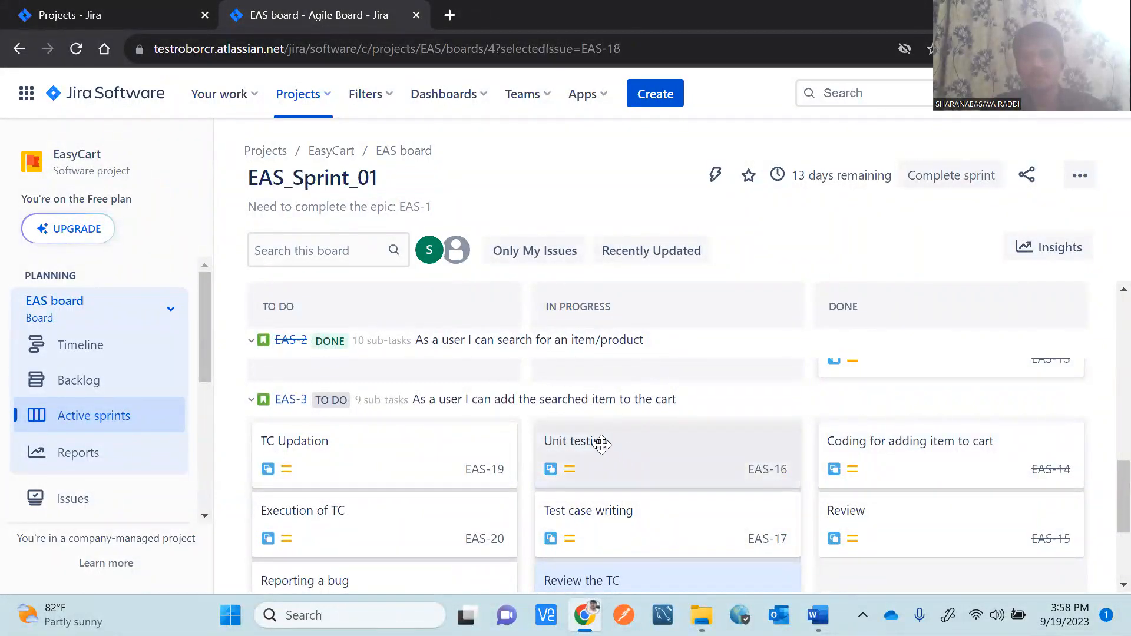
left_click_drag(601, 444, 866, 472)
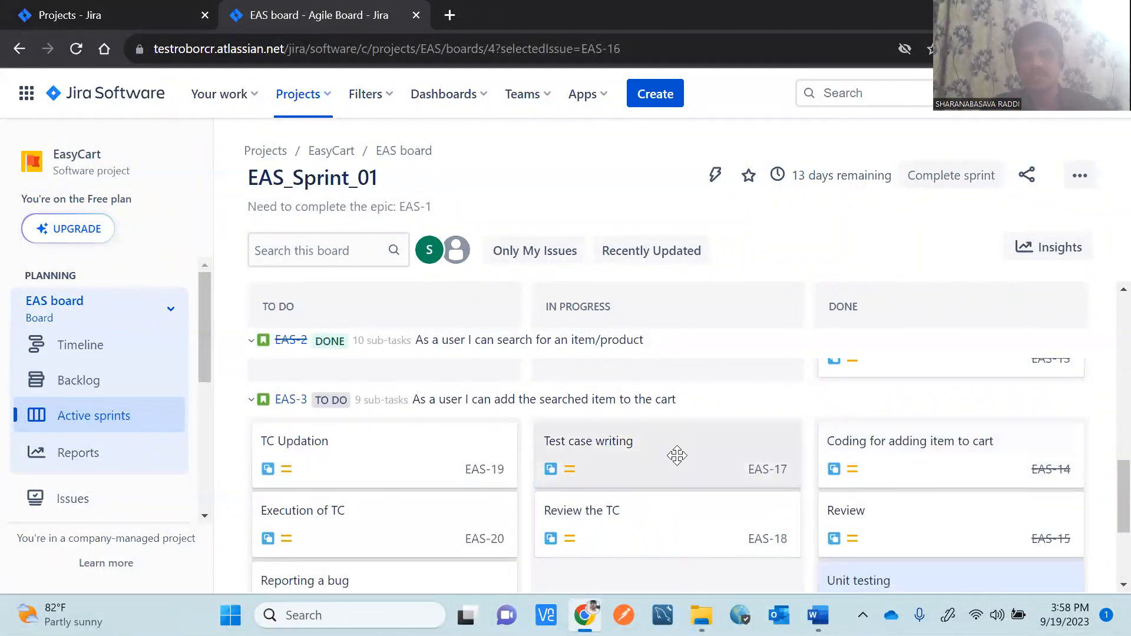
left_click_drag(626, 531, 864, 526)
left_click_drag(694, 467, 929, 479)
Move EAS-19 through EAS-22 (TC Updation, Execution of TC, Reporting a bug, Retesting the bug) out of To Do.
left_click_drag(408, 449, 872, 484)
left_click_drag(486, 471, 598, 451)
left_click_drag(343, 452, 627, 512)
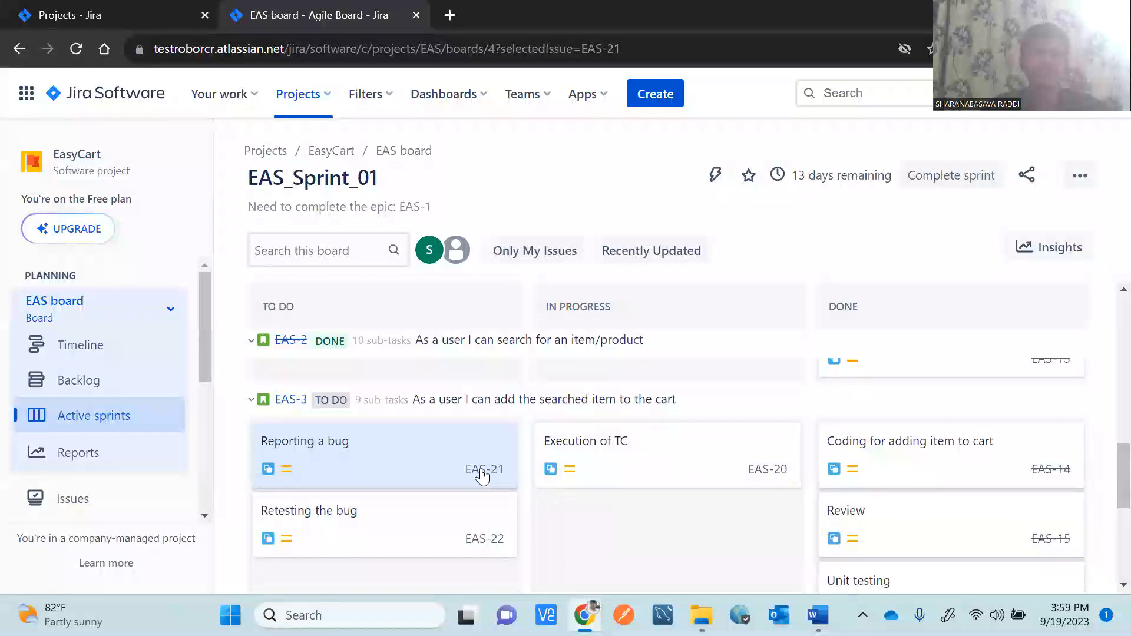
left_click_drag(353, 461, 676, 538)
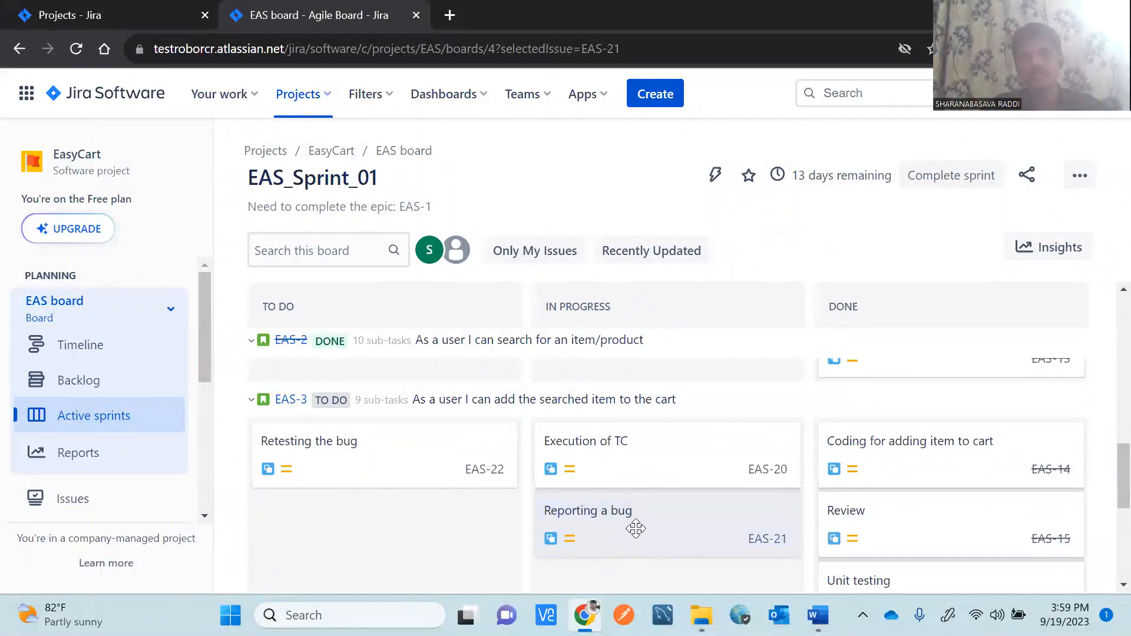
left_click_drag(365, 454, 943, 515)
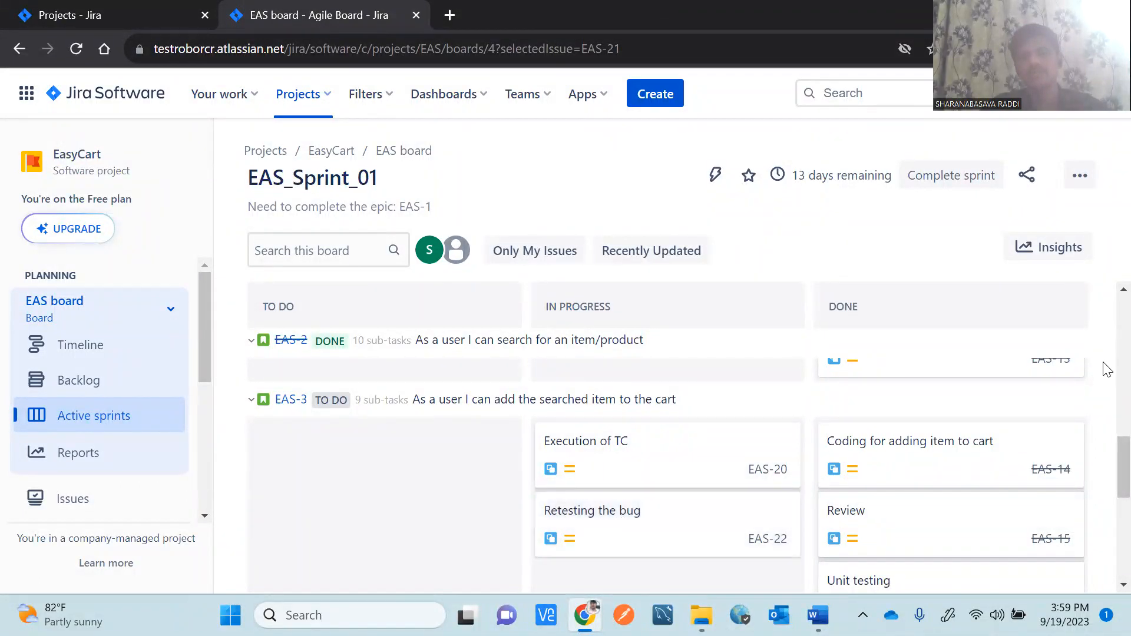
scroll(1105, 459, "down", 1)
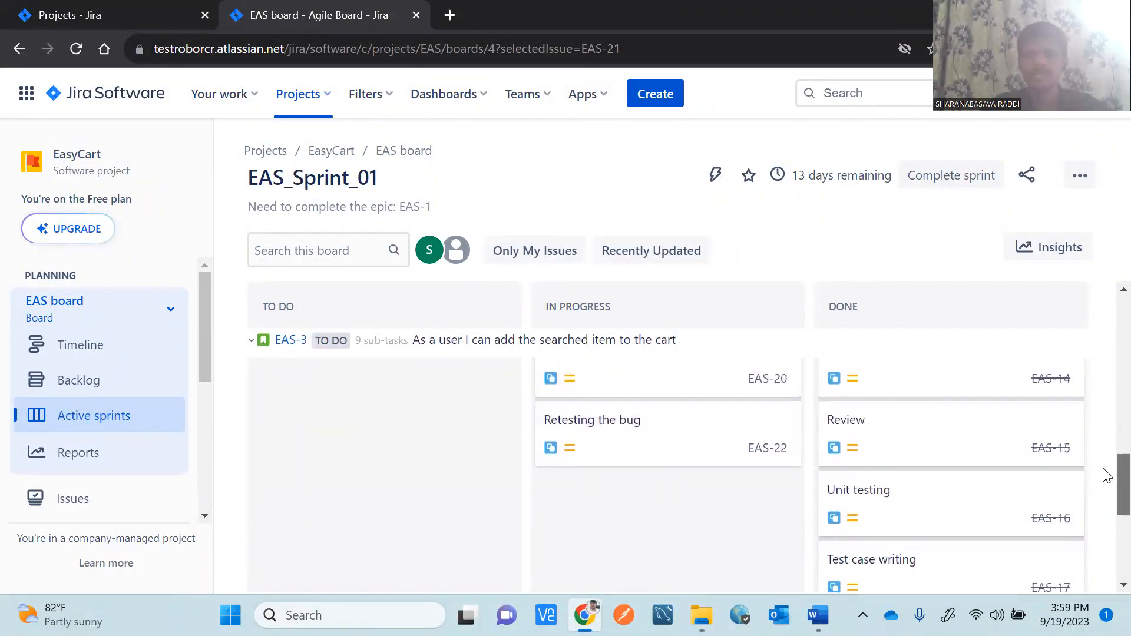
left_click_drag(1103, 460, 1103, 452)
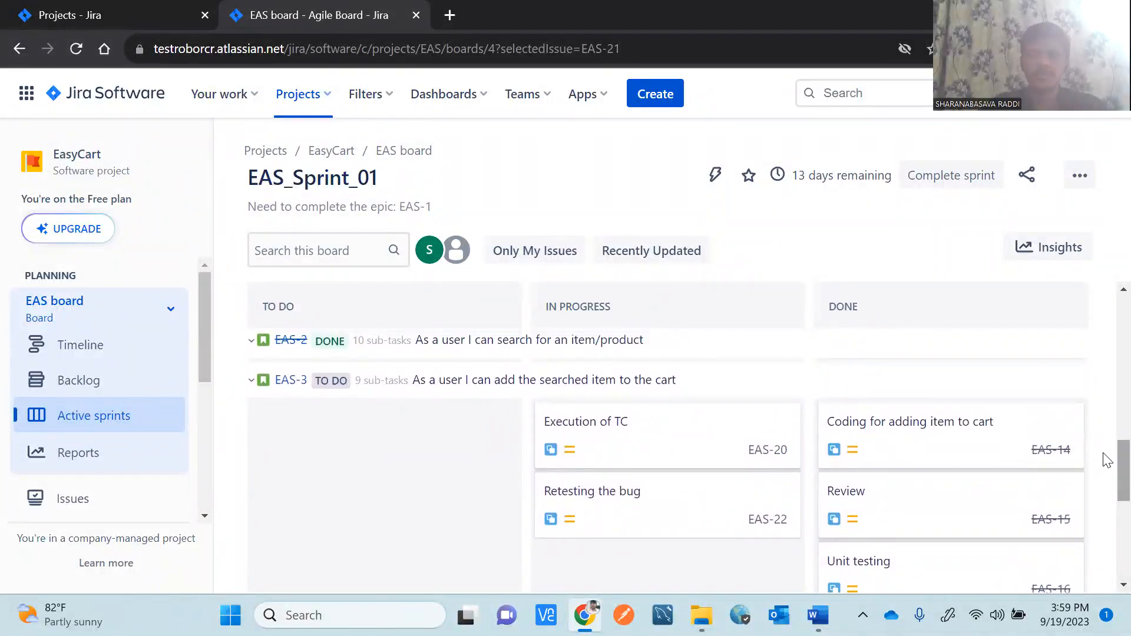
Switch to the JIRA Tutorial Word notes and scroll to the QA/Tester bug-reporting steps, highlighting 'Top Navigation'.
mouse_move(818, 615)
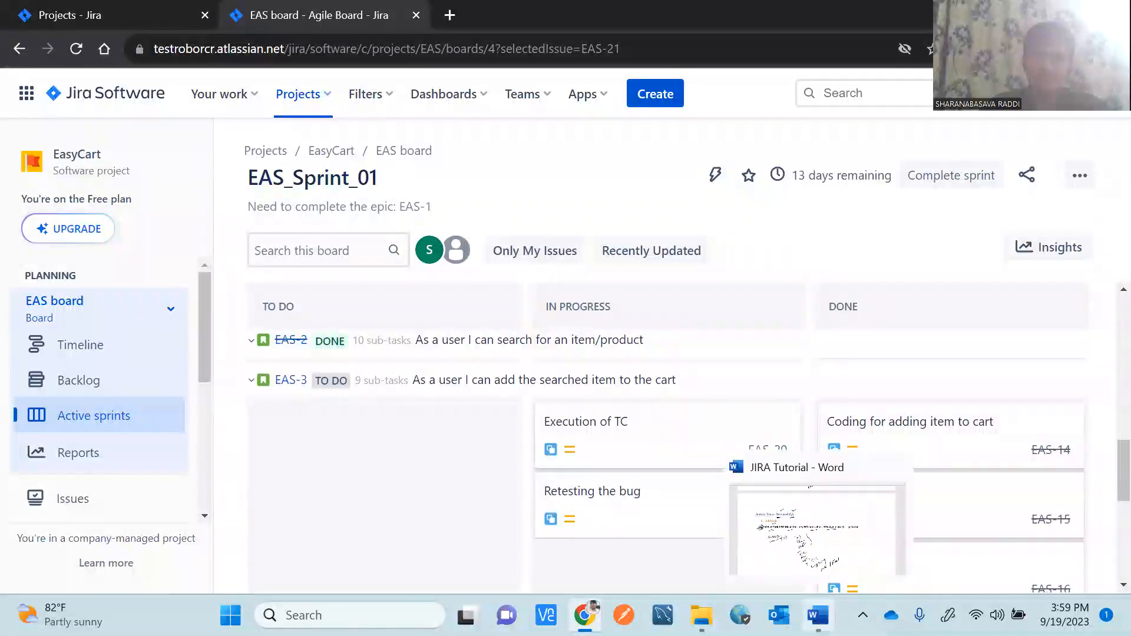
left_click(768, 536)
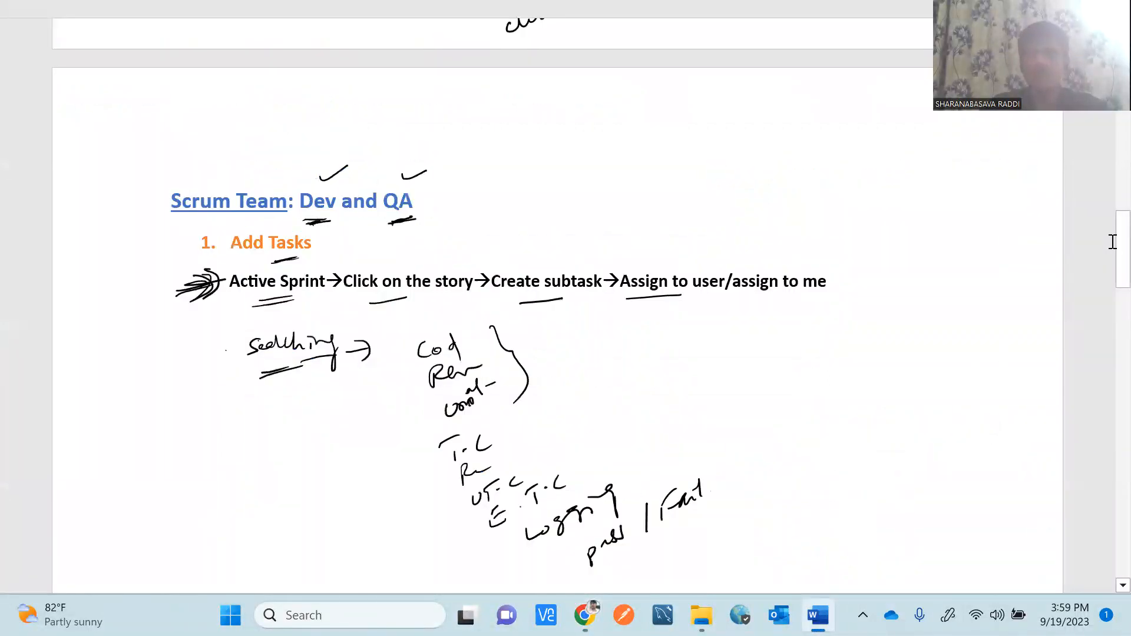
left_click_drag(1104, 254, 1107, 332)
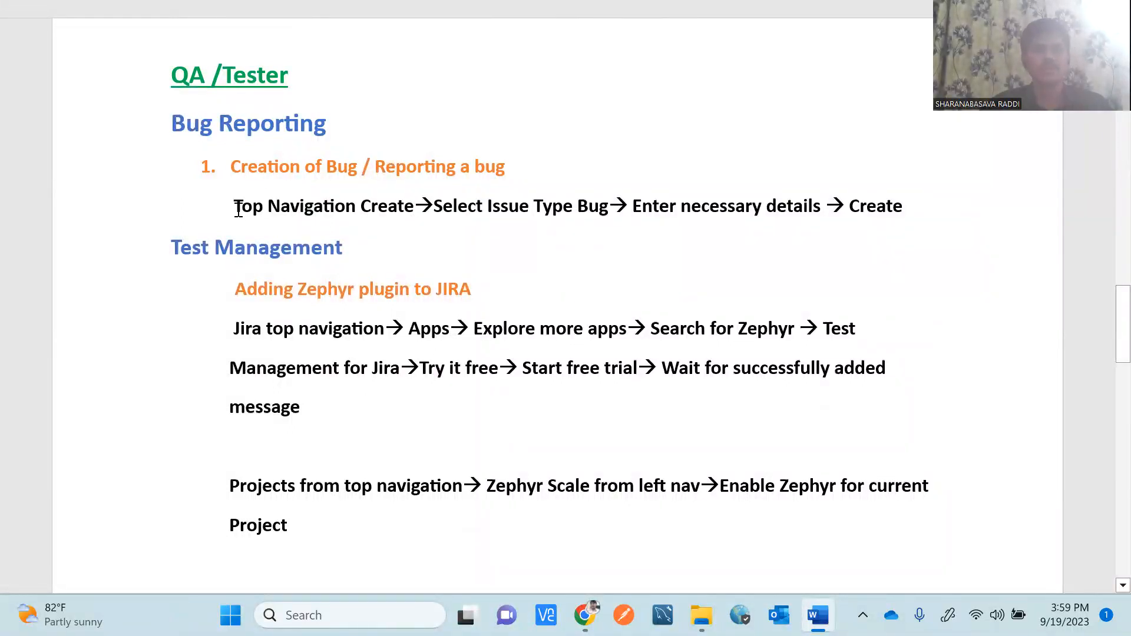
left_click_drag(236, 203, 330, 205)
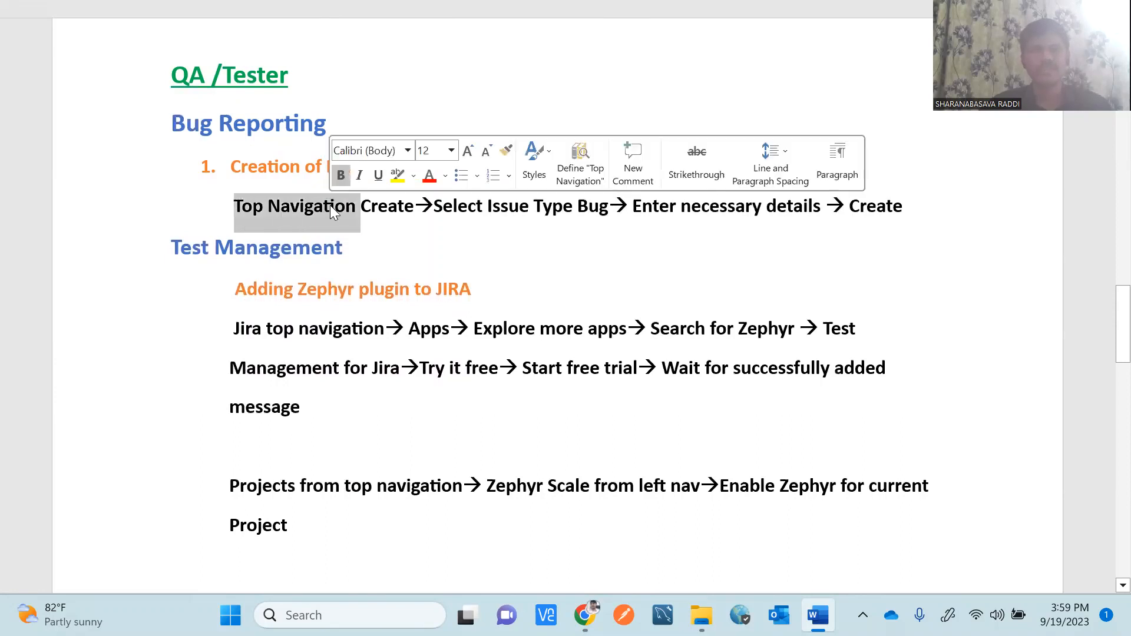
left_click(436, 218)
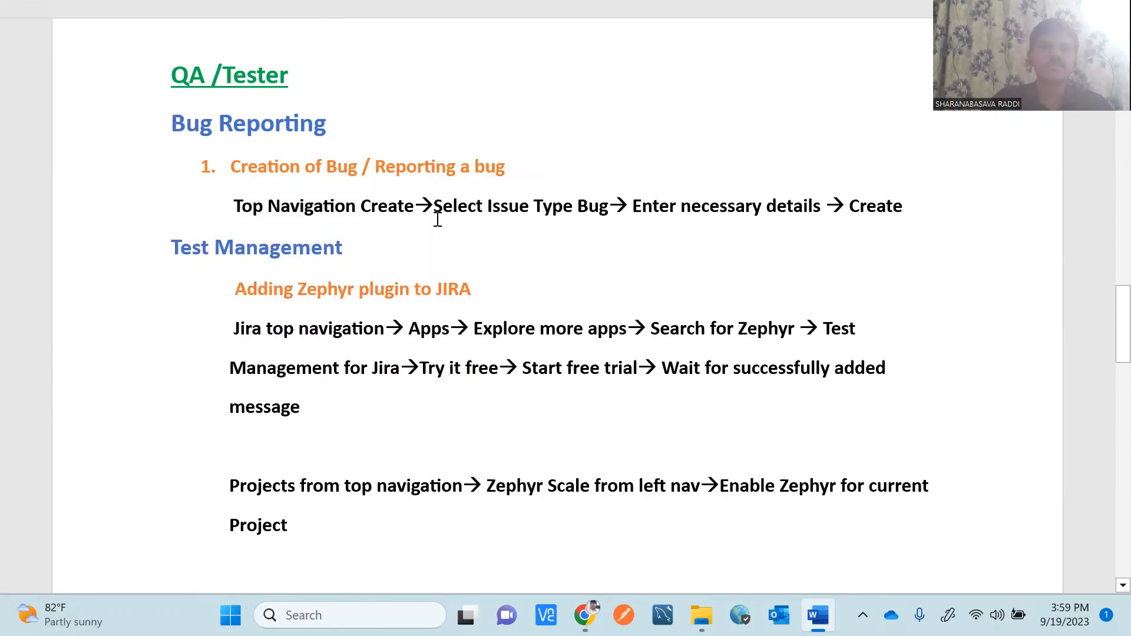
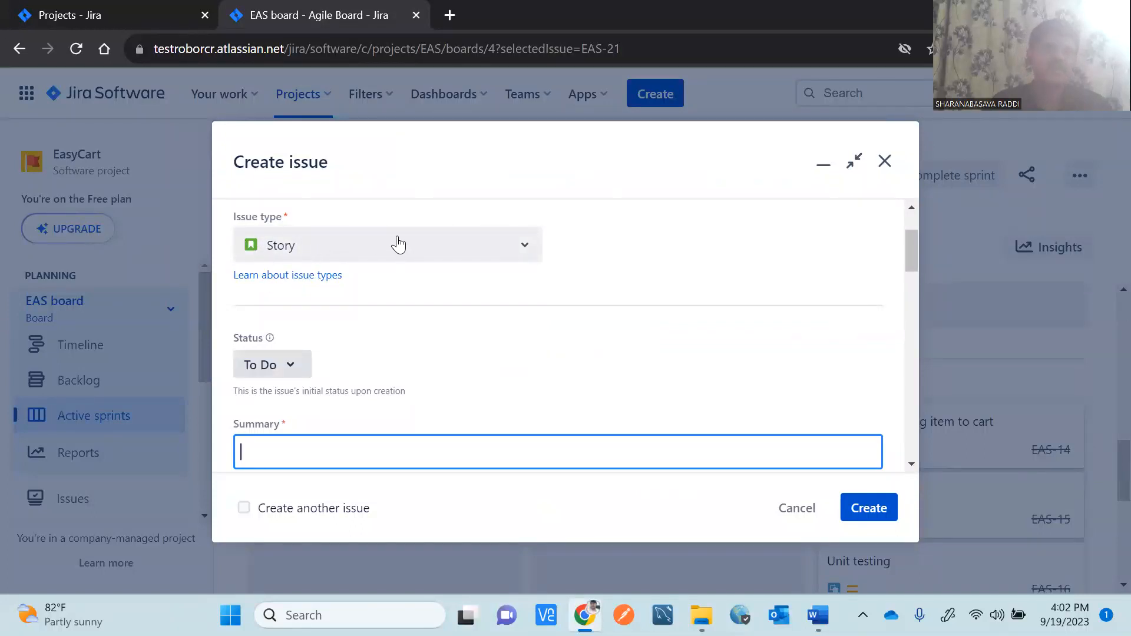
Change the new EasyCart issue's type from Story to Bug and start on its Summary.
left_click(341, 250)
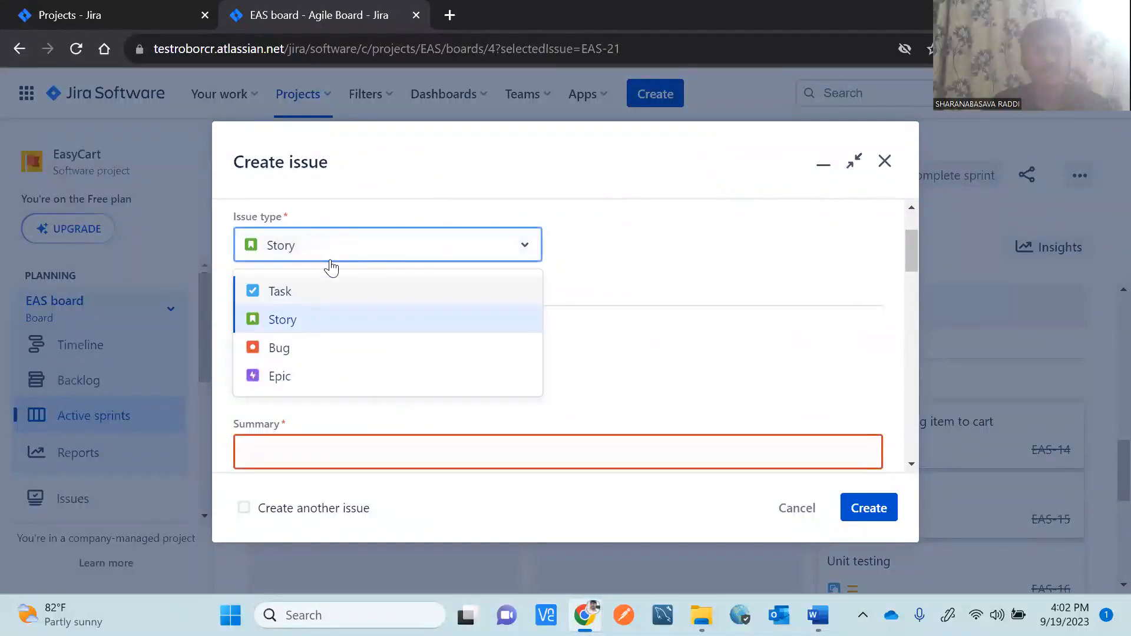
left_click(294, 351)
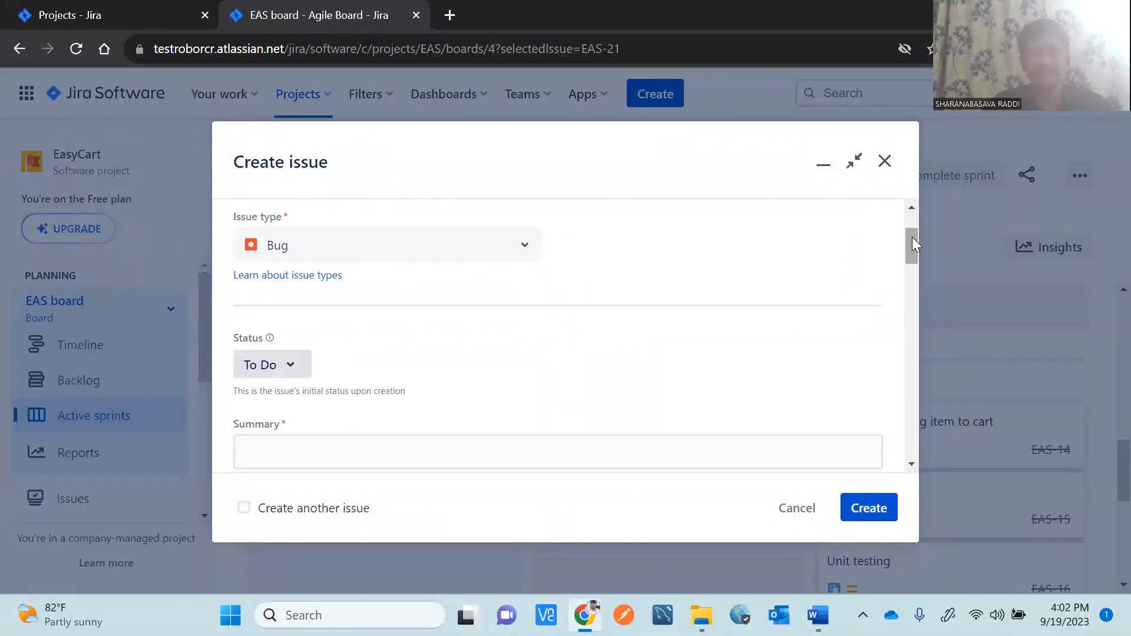
left_click_drag(911, 237, 912, 245)
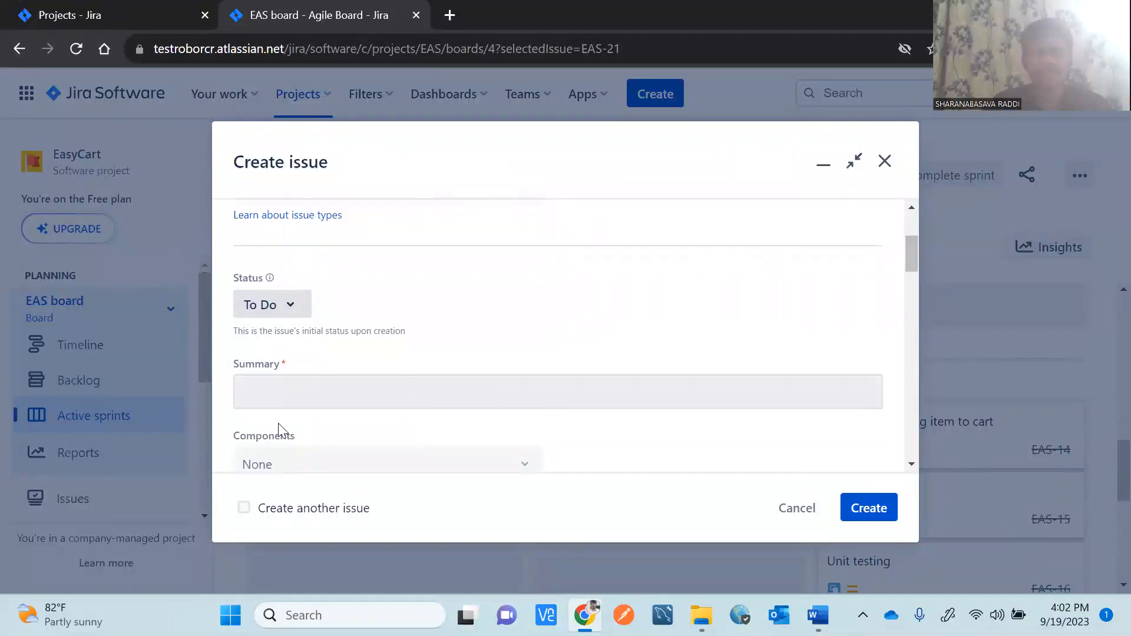
left_click(276, 388)
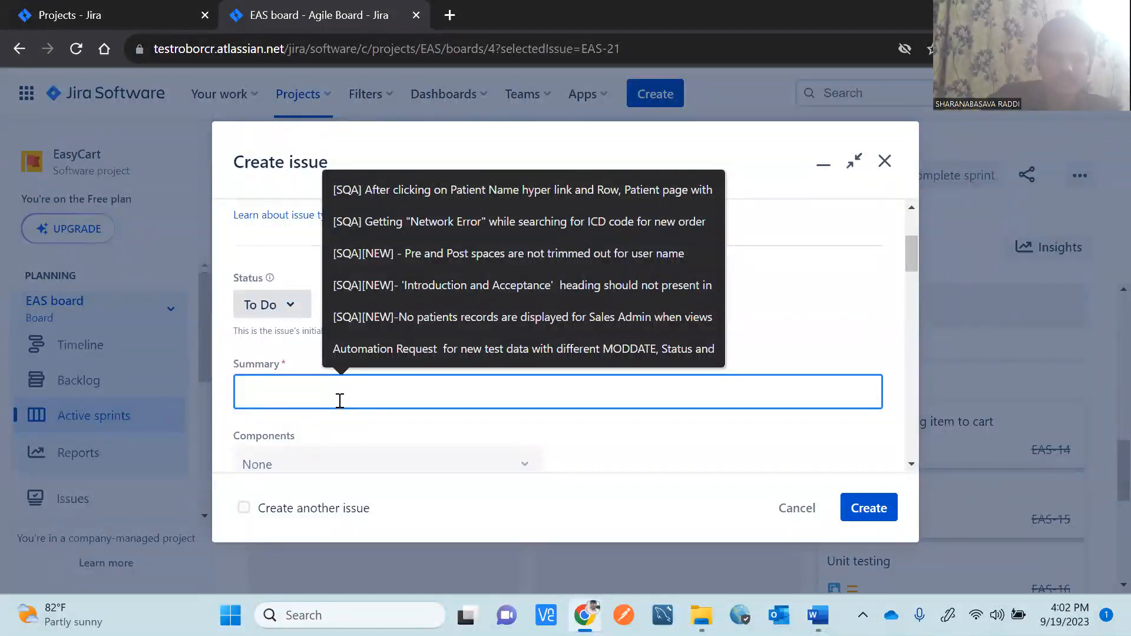
Enter the summary 'User is unable to add an item to cart', correcting 'the' to 'an'.
type("User is una")
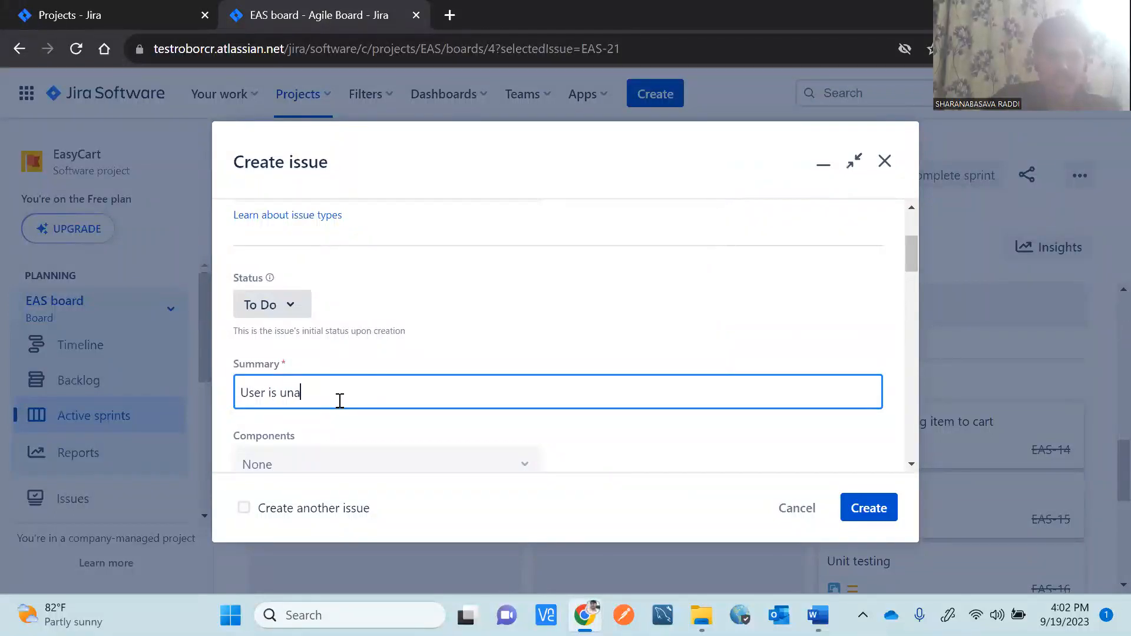
type("ble to add the item to cart")
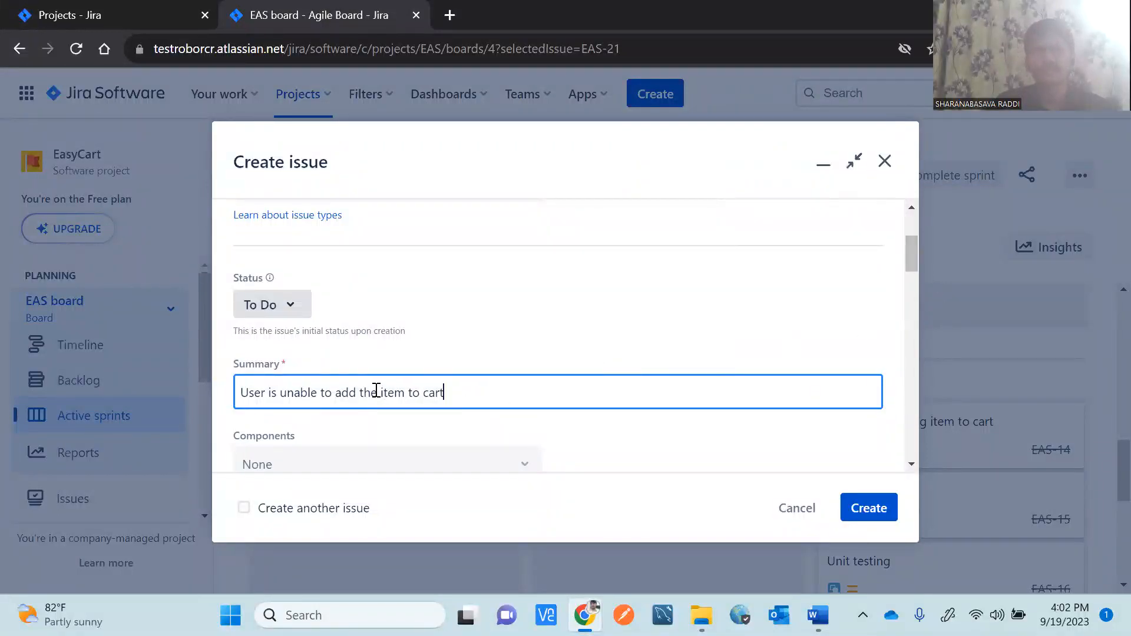
left_click_drag(377, 393, 360, 392)
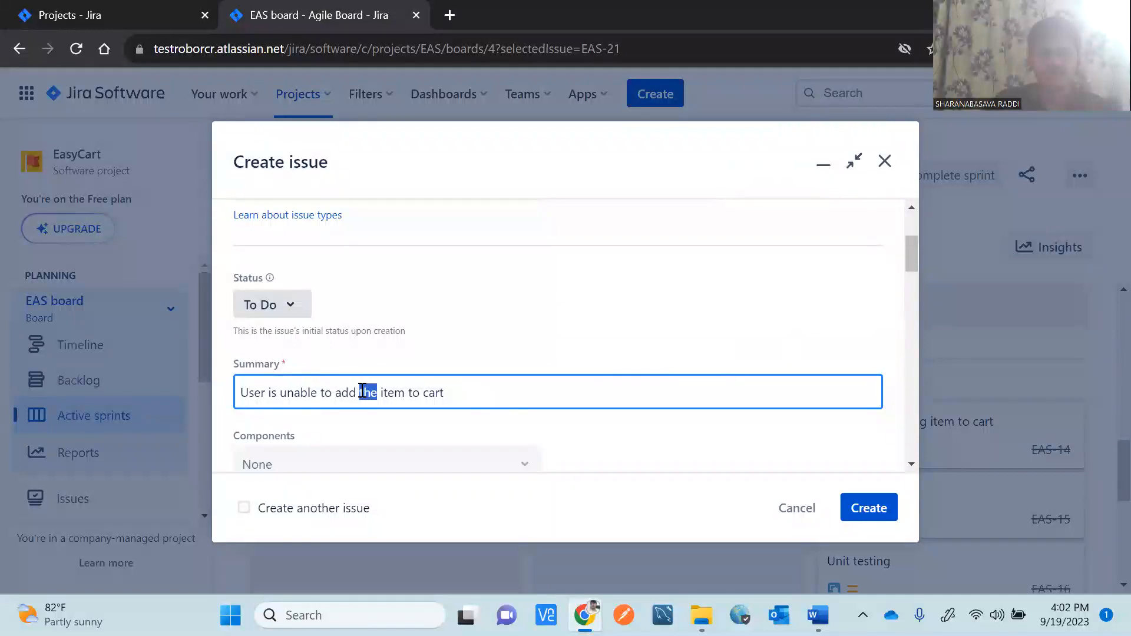
type("an")
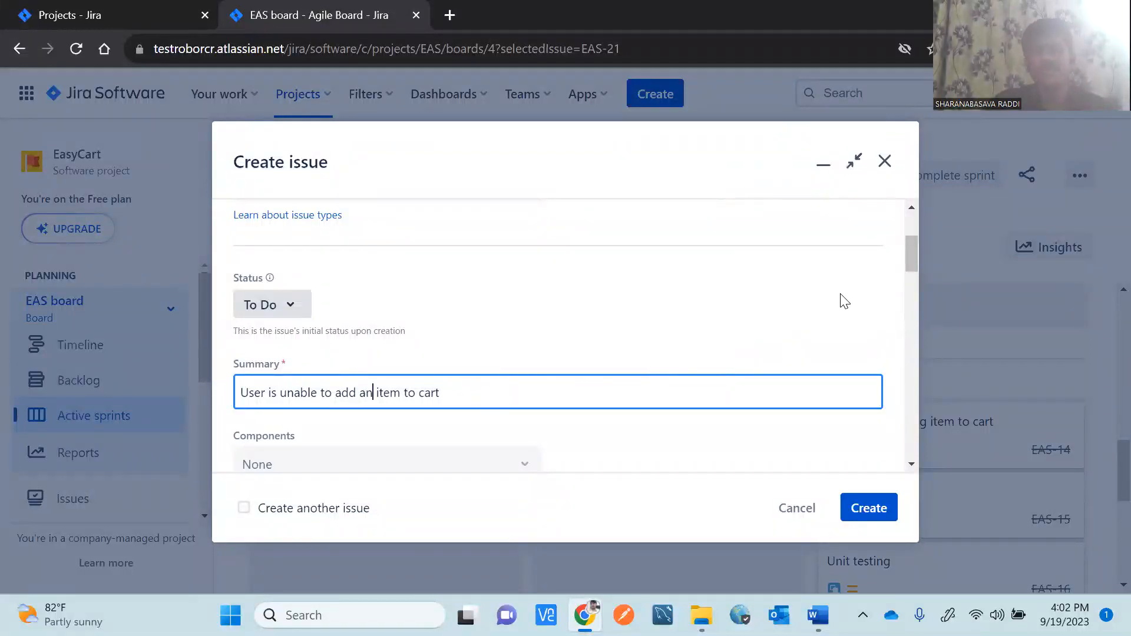
mouse_move(915, 256)
left_mouse_down()
mouse_move(915, 282)
mouse_move(909, 274)
left_mouse_up()
left_click_drag(447, 240, 232, 250)
key("ctrl+c")
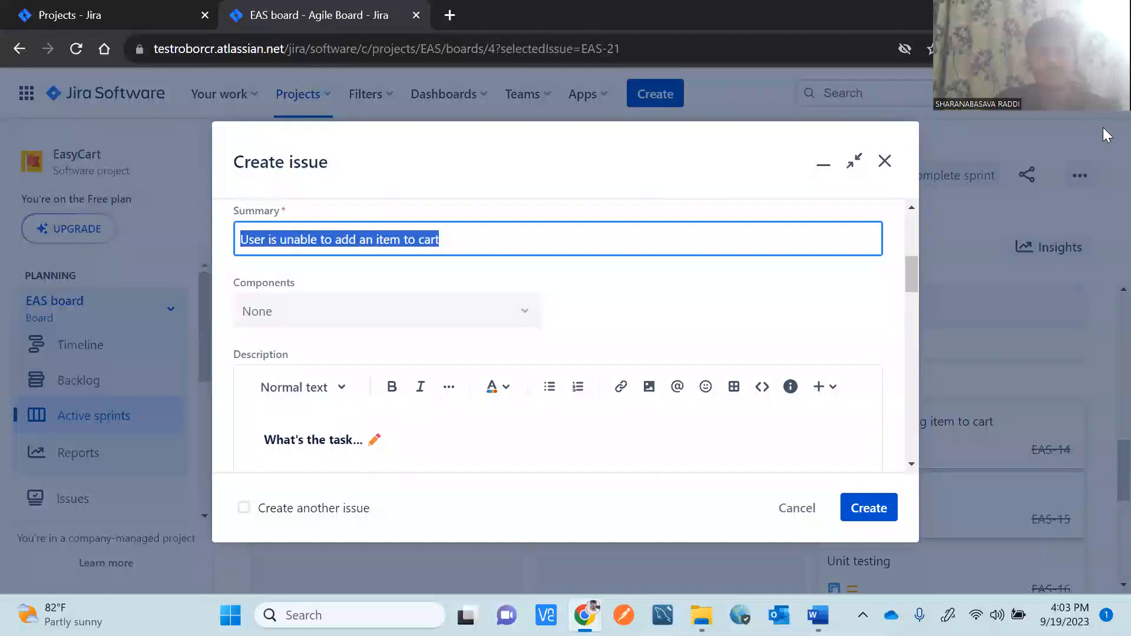
Delete all the default template lines from the Description field.
left_click_drag(910, 278, 916, 308)
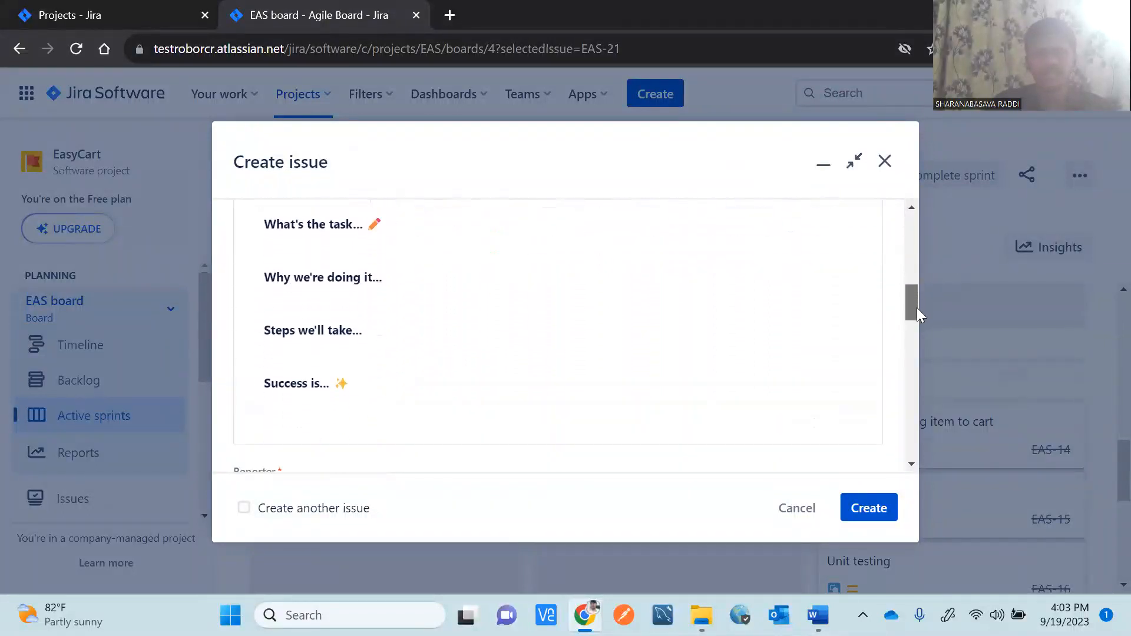
left_click_drag(361, 377, 252, 207)
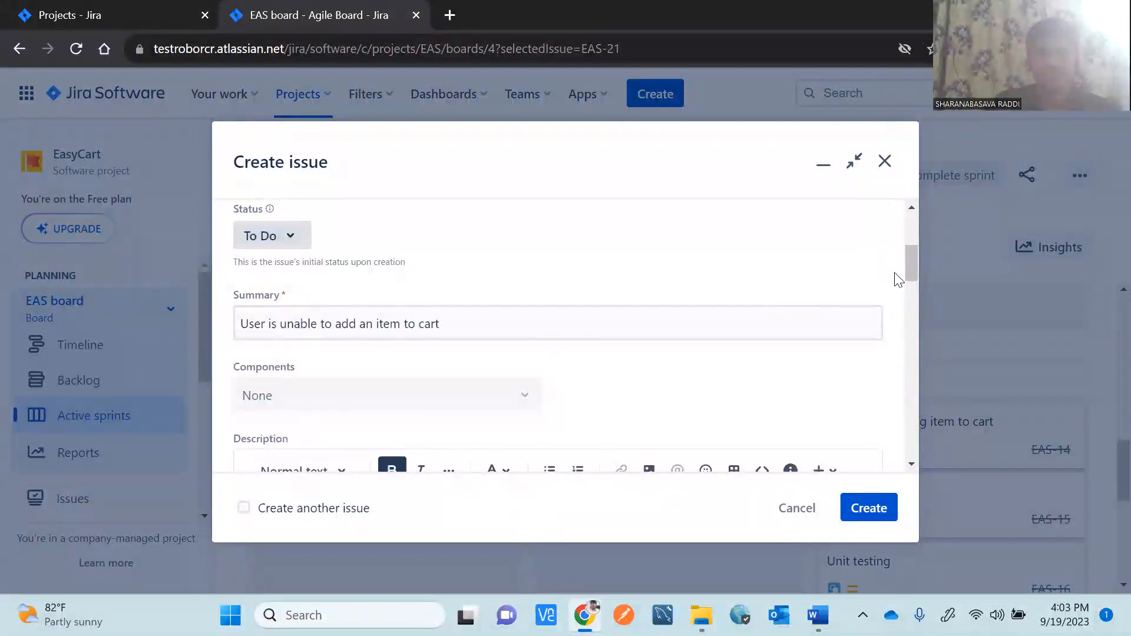
left_click_drag(910, 272, 911, 307)
key("BackSpace")
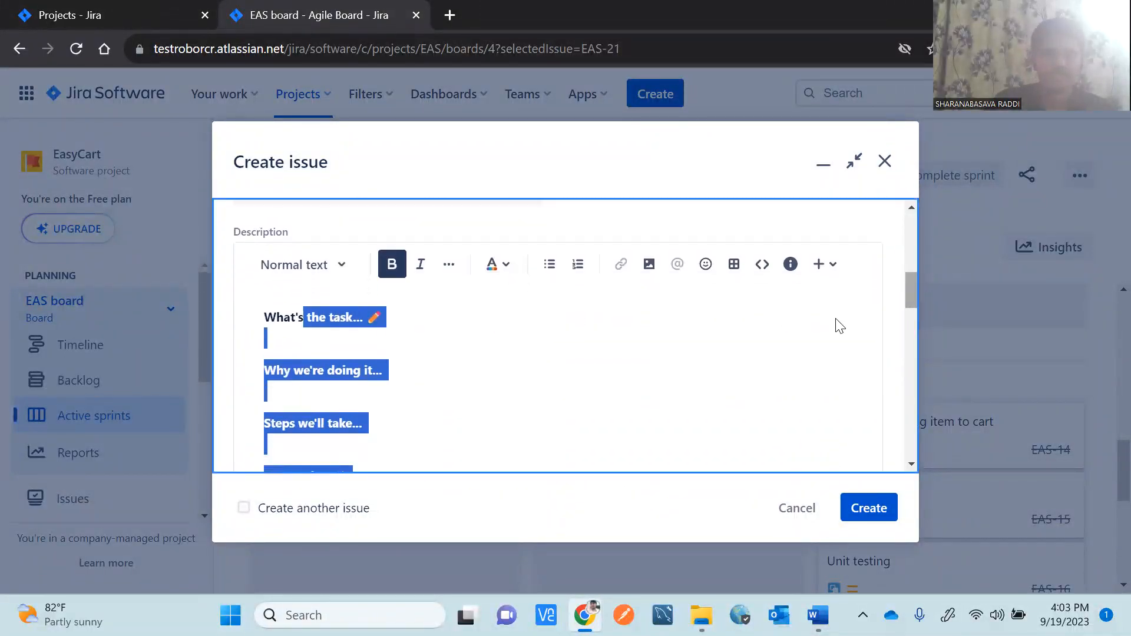
left_click(510, 371)
left_click_drag(394, 437, 255, 321)
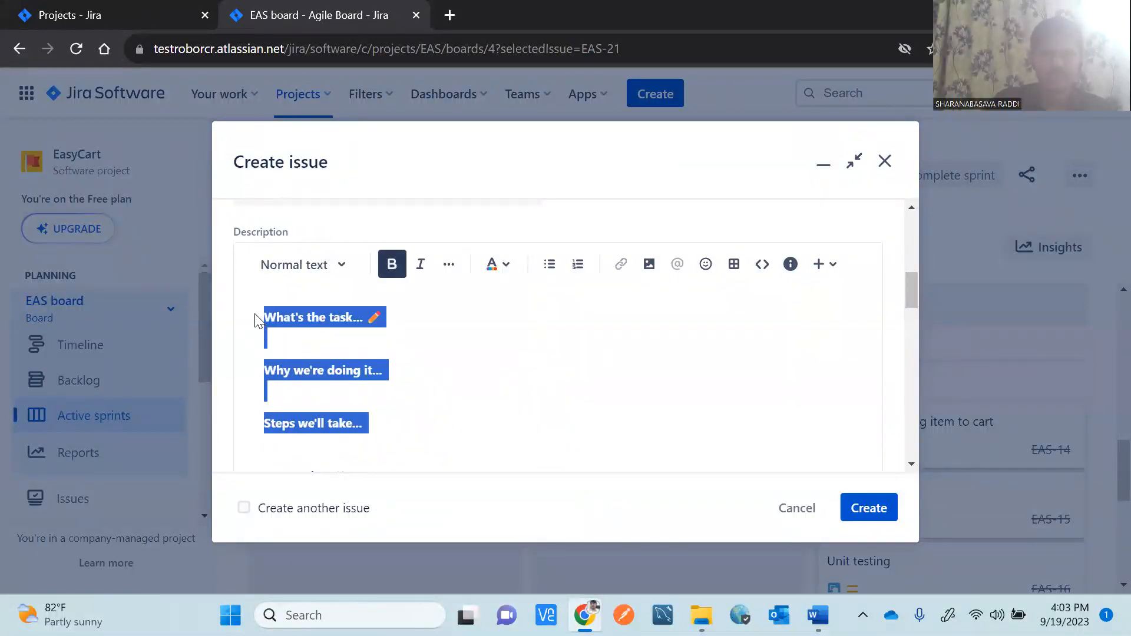
key("BackSpace")
left_click_drag(384, 349, 257, 356)
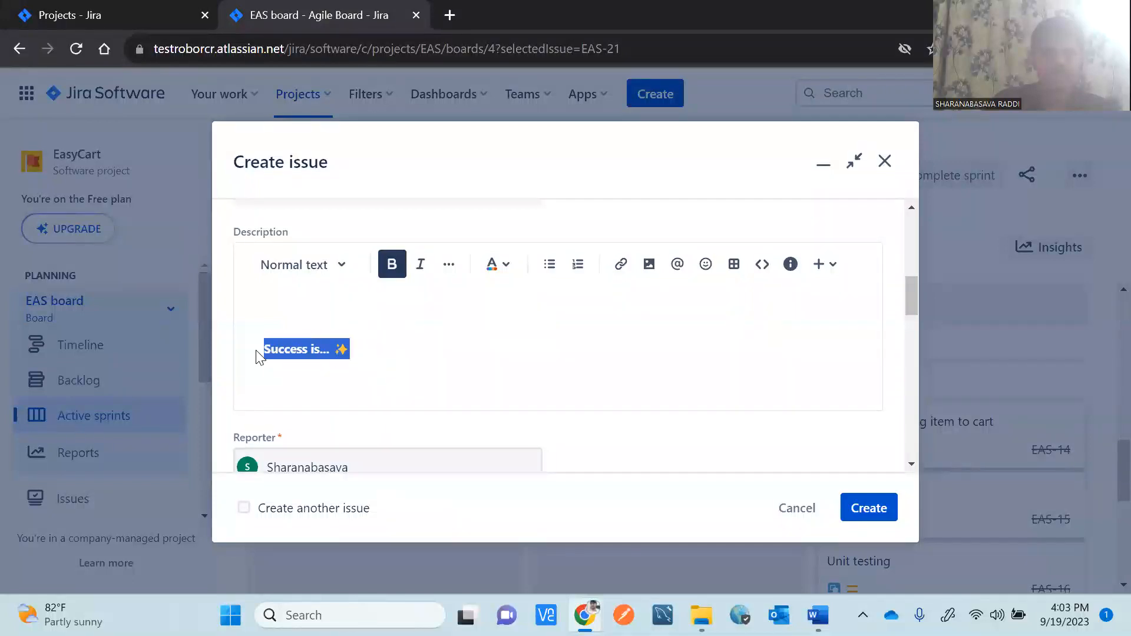
key("BackSpace")
key("BackSpace")
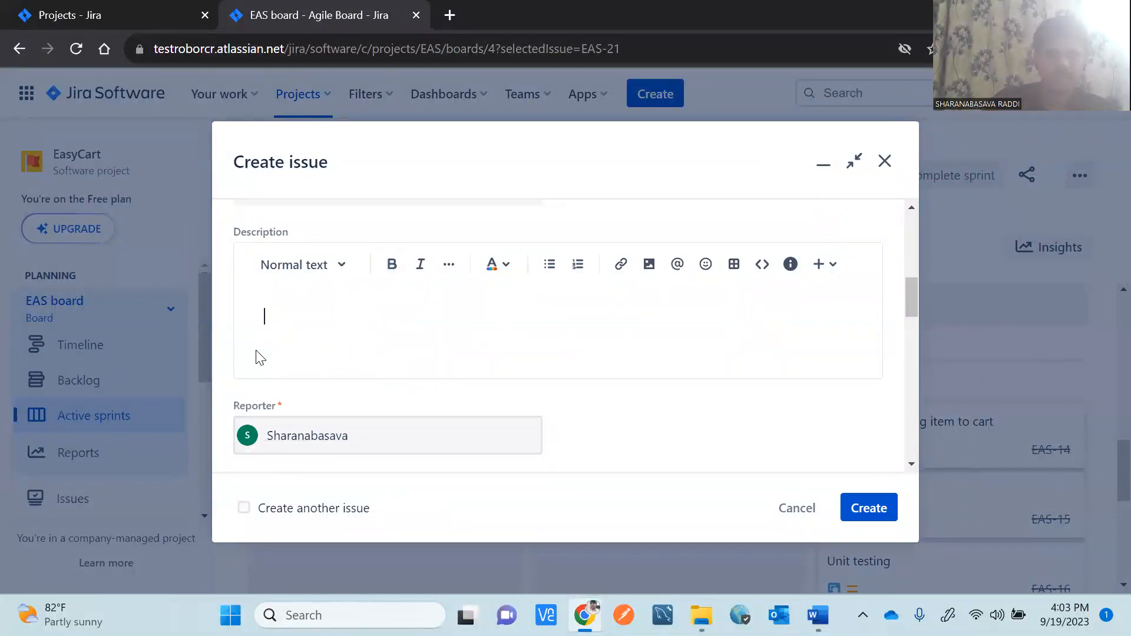
Paste the summary sentence in bold, then add a plain 'Test data:' line below it.
key("ctrl+v")
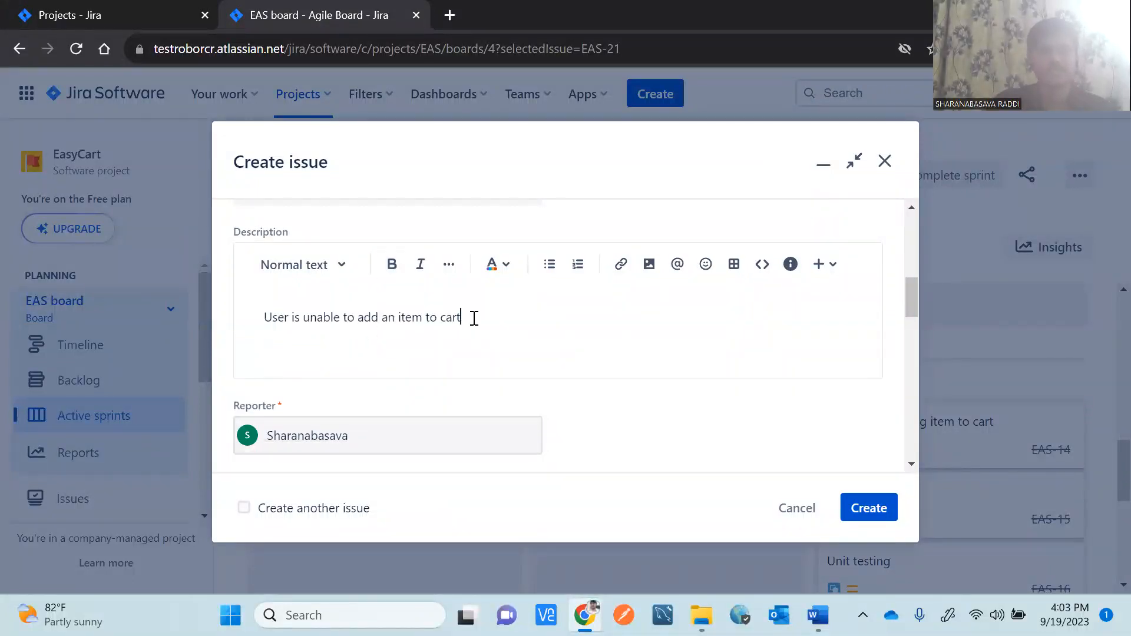
left_click_drag(474, 318, 252, 322)
key("ctrl+c")
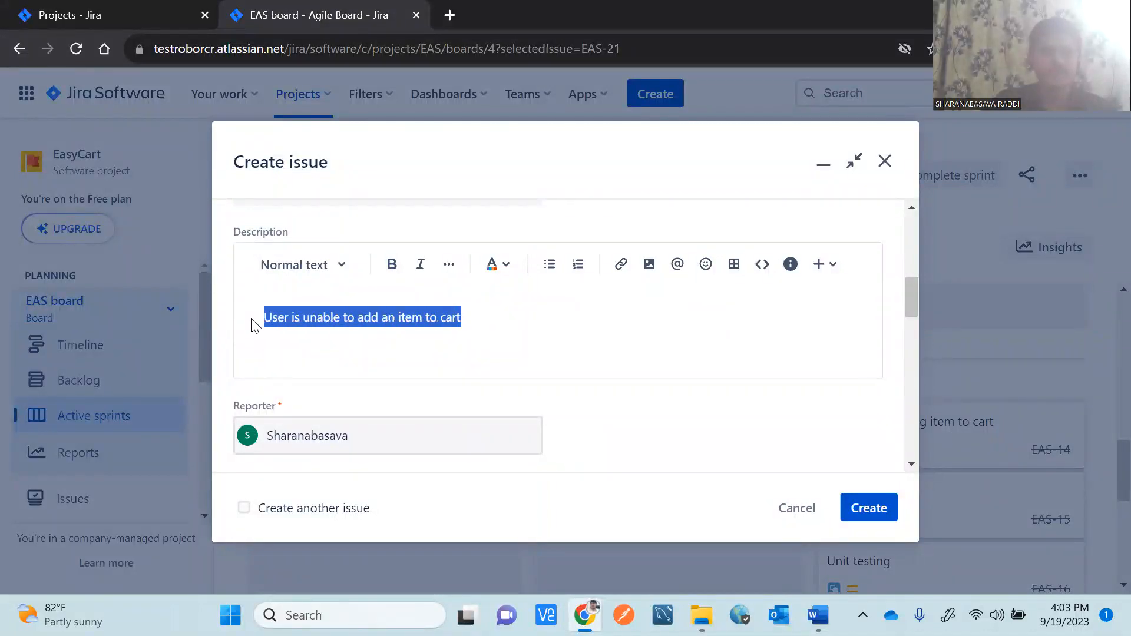
key("ctrl+b")
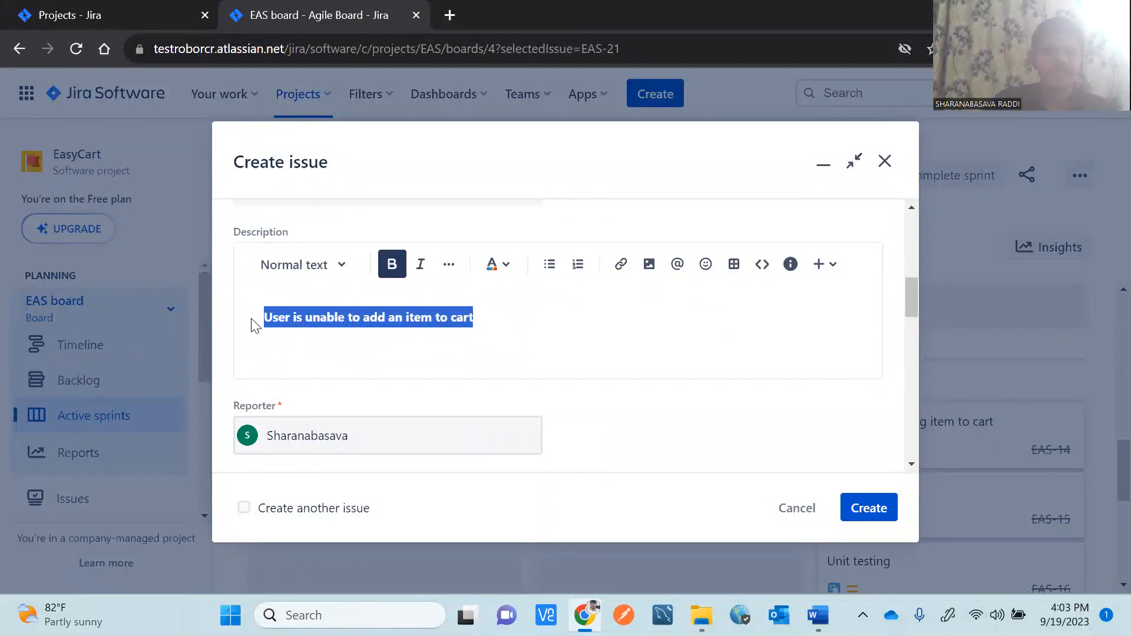
left_click(538, 319)
key("Return")
key("ctrl+b")
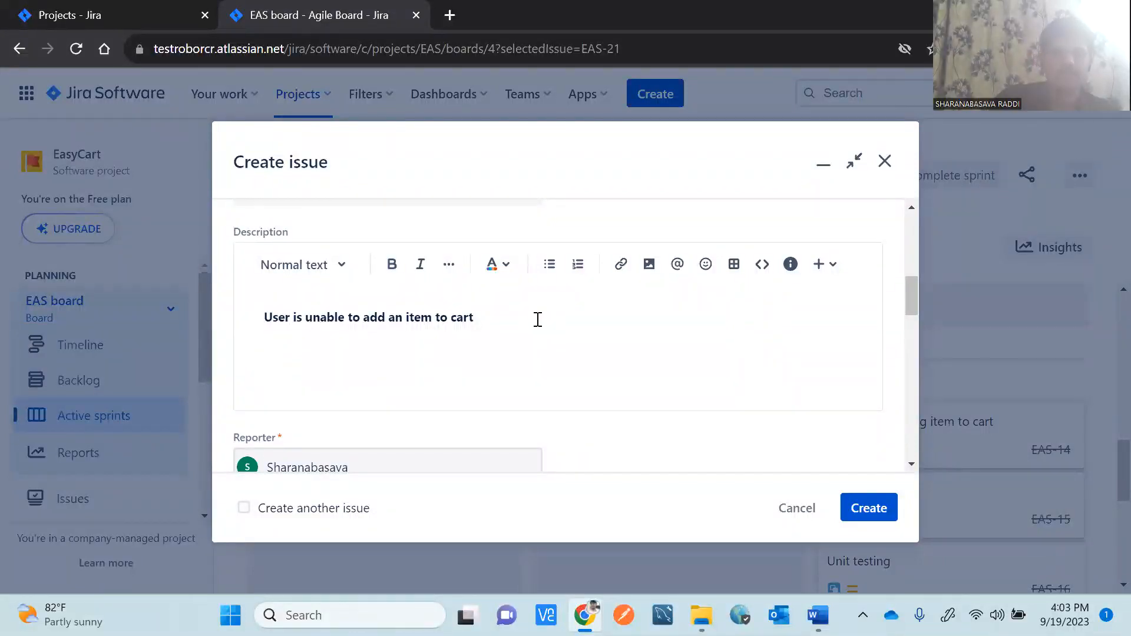
type("Test data:")
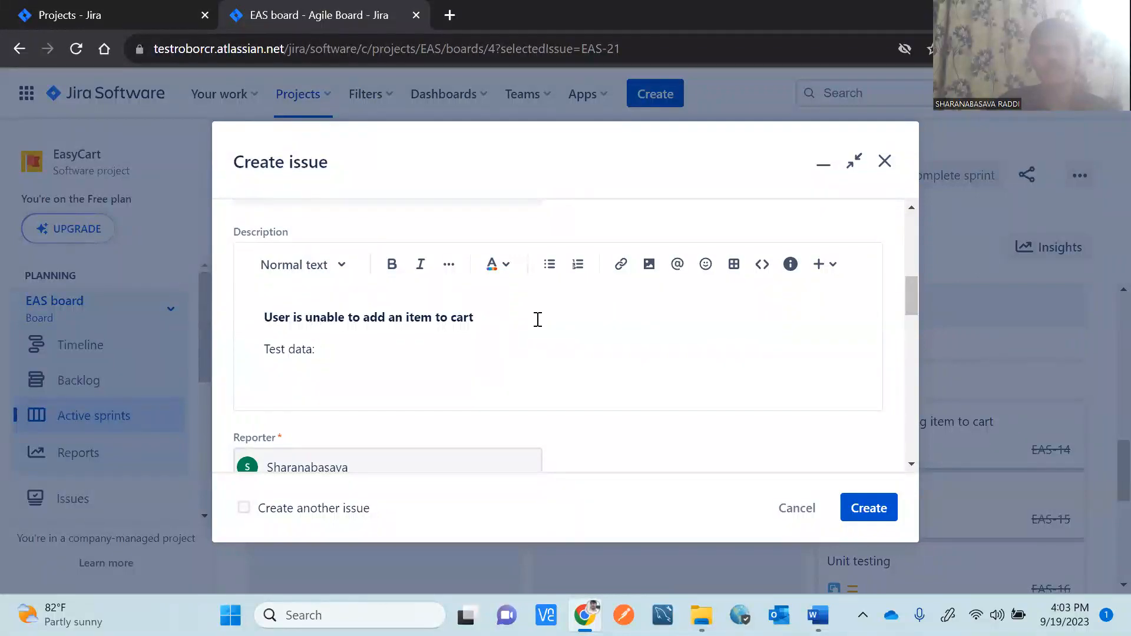
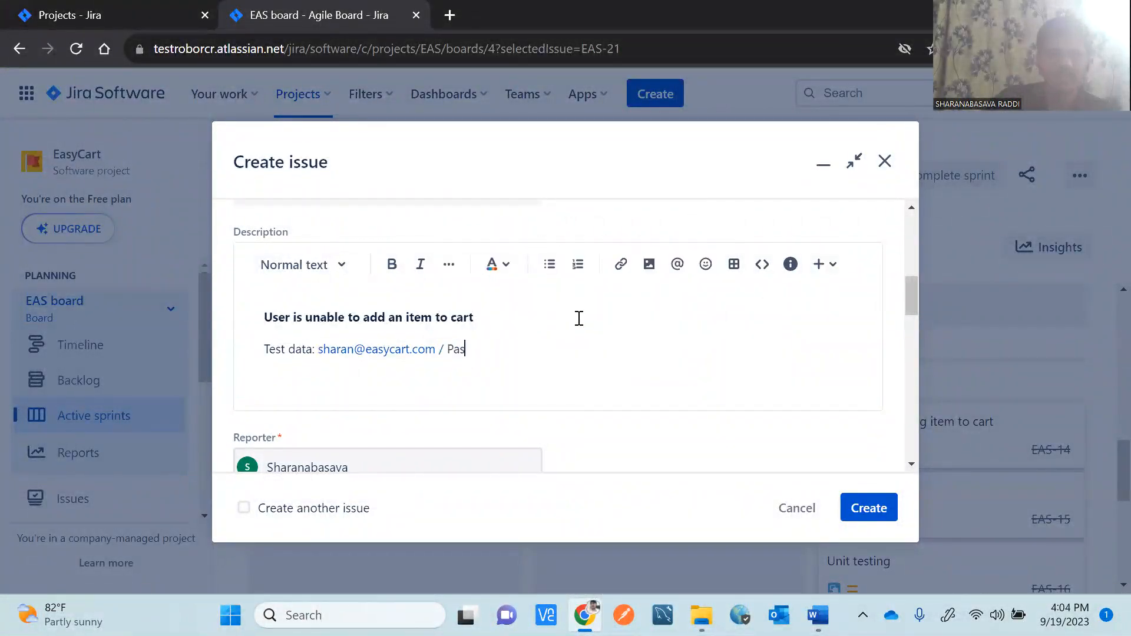
Fill in the test account e-mail and password after 'Test data:' and bold the label.
type("sword@123")
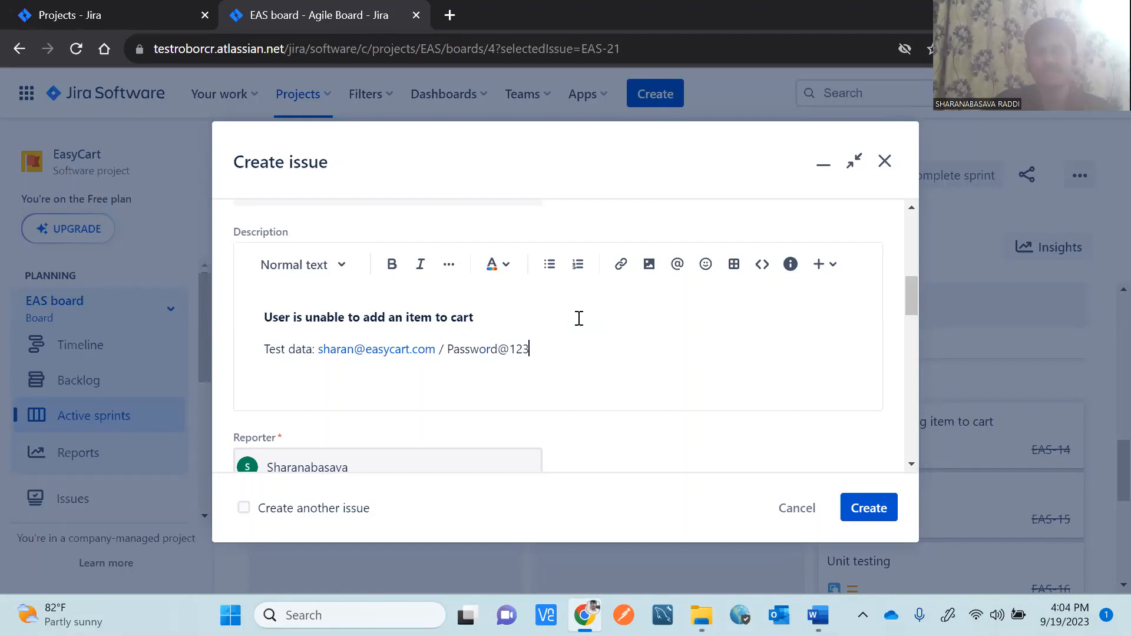
key("Return")
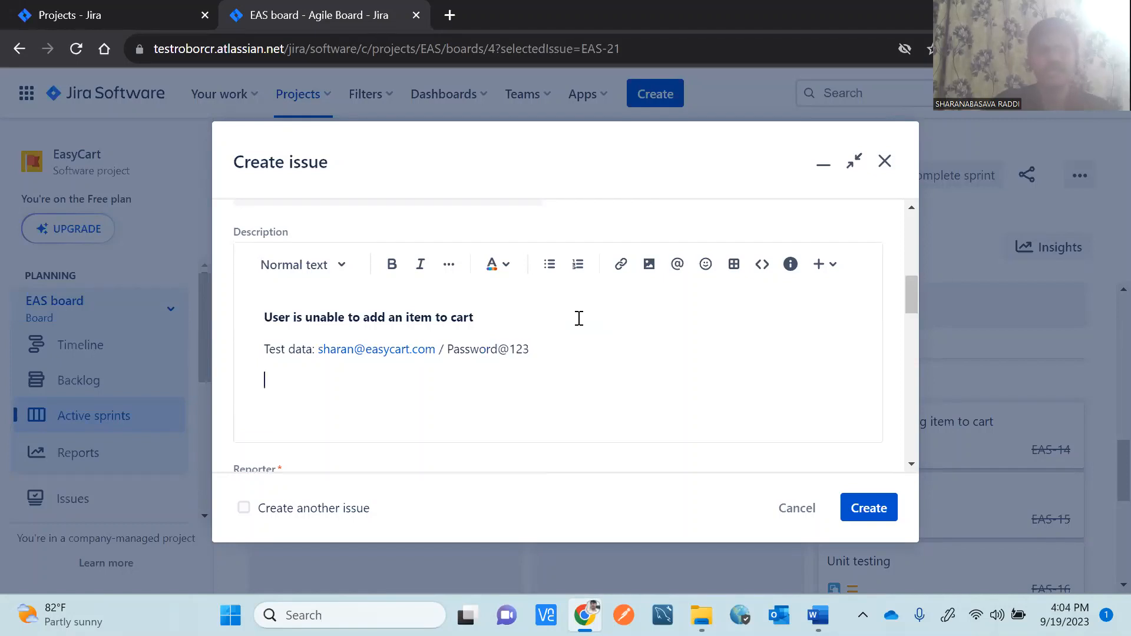
left_click_drag(314, 349, 262, 354)
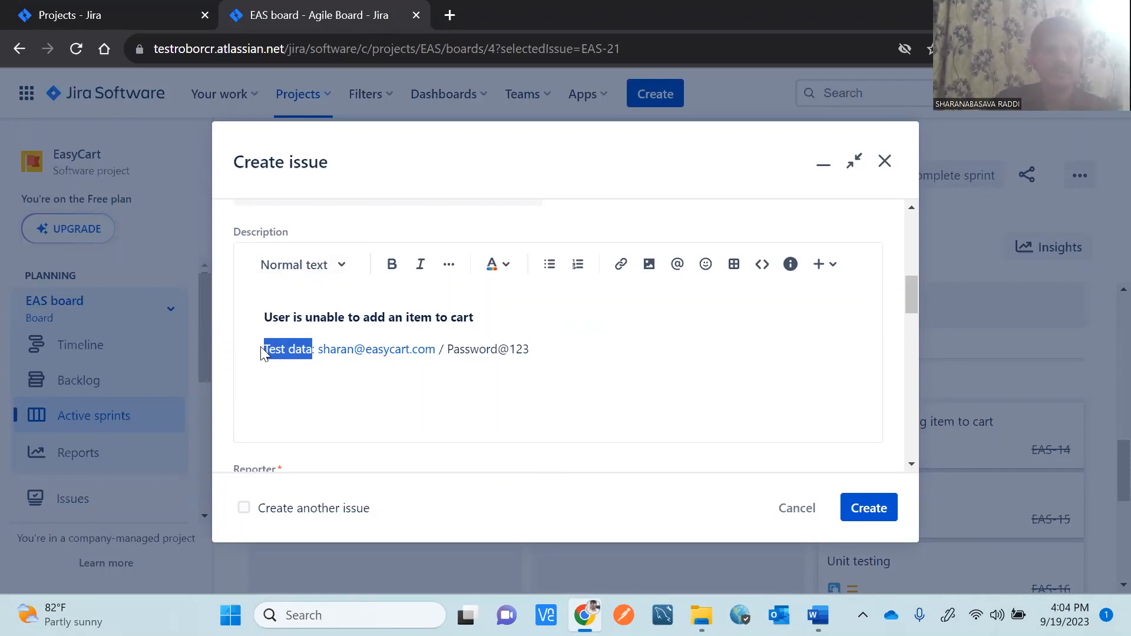
key("ctrl+b")
left_click(550, 350)
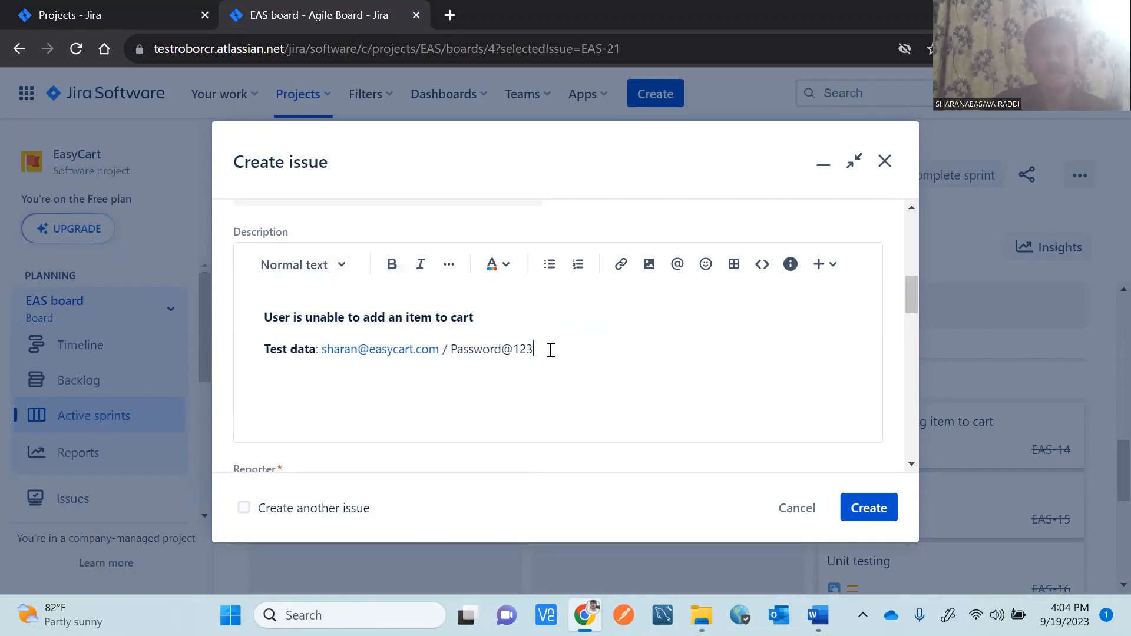
key("Return")
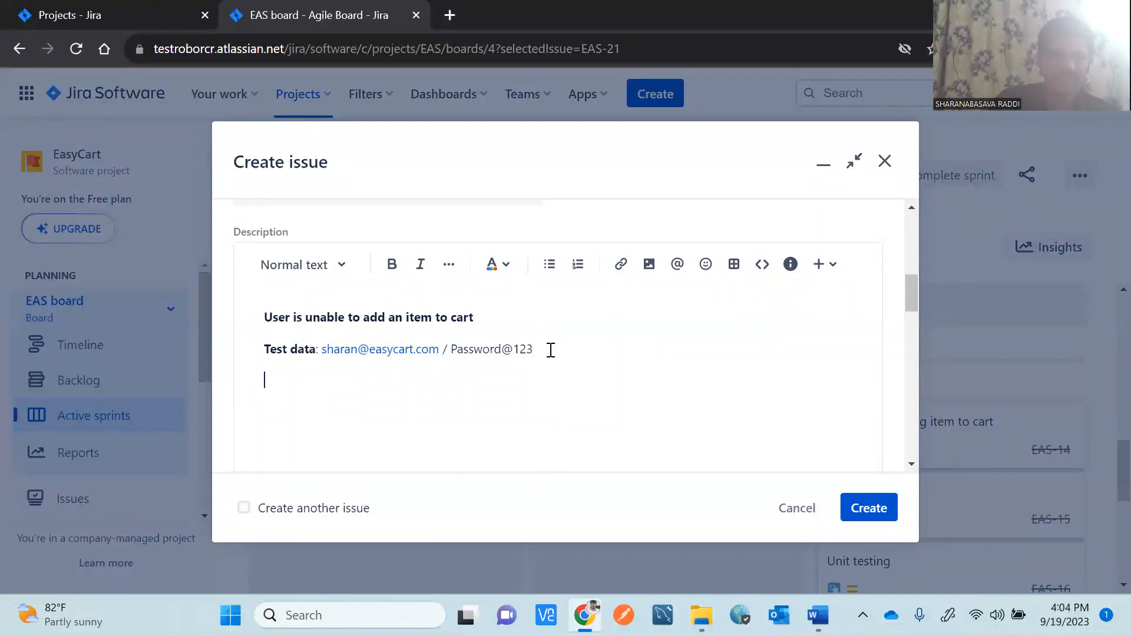
Add a bold 'Steps to reproduce:' heading to the description.
type("Steps to ")
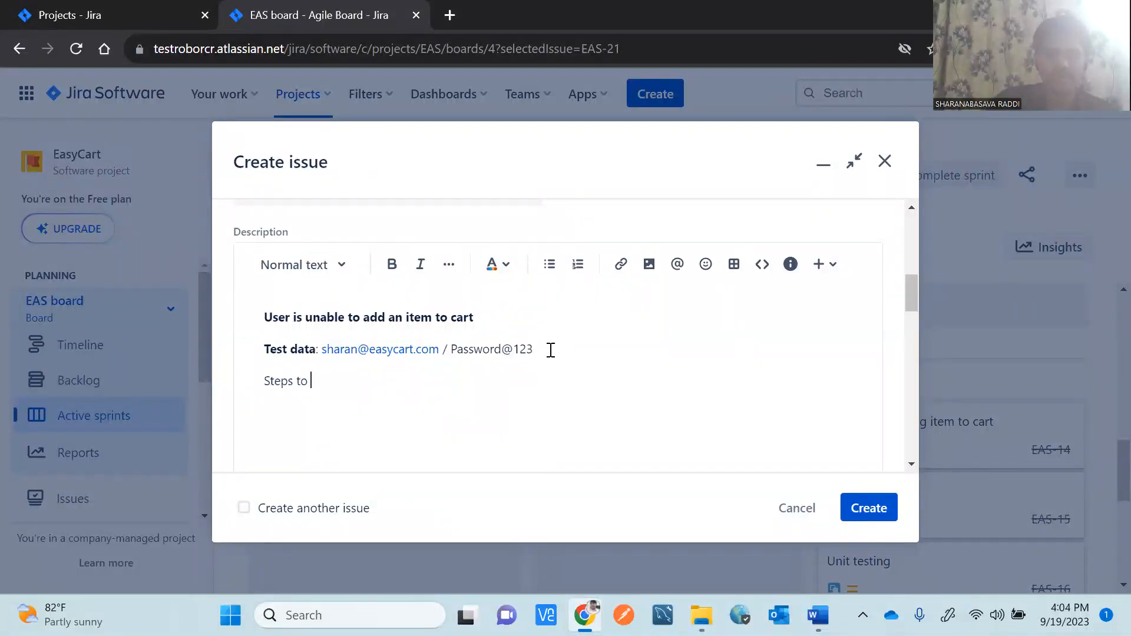
type("reproduce:")
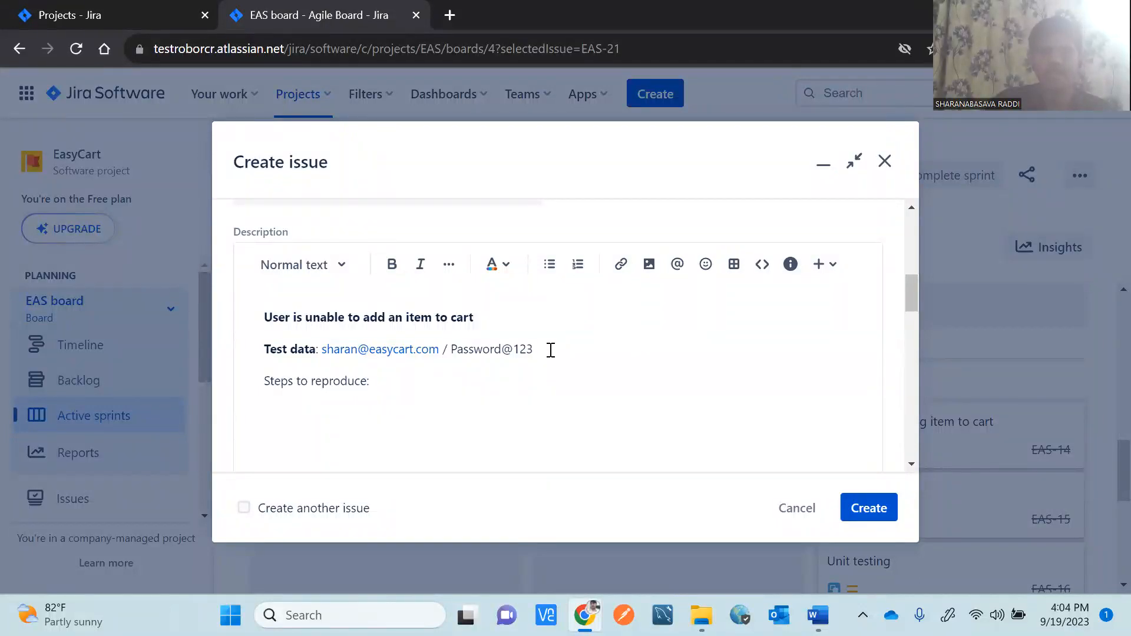
left_click_drag(375, 381, 265, 390)
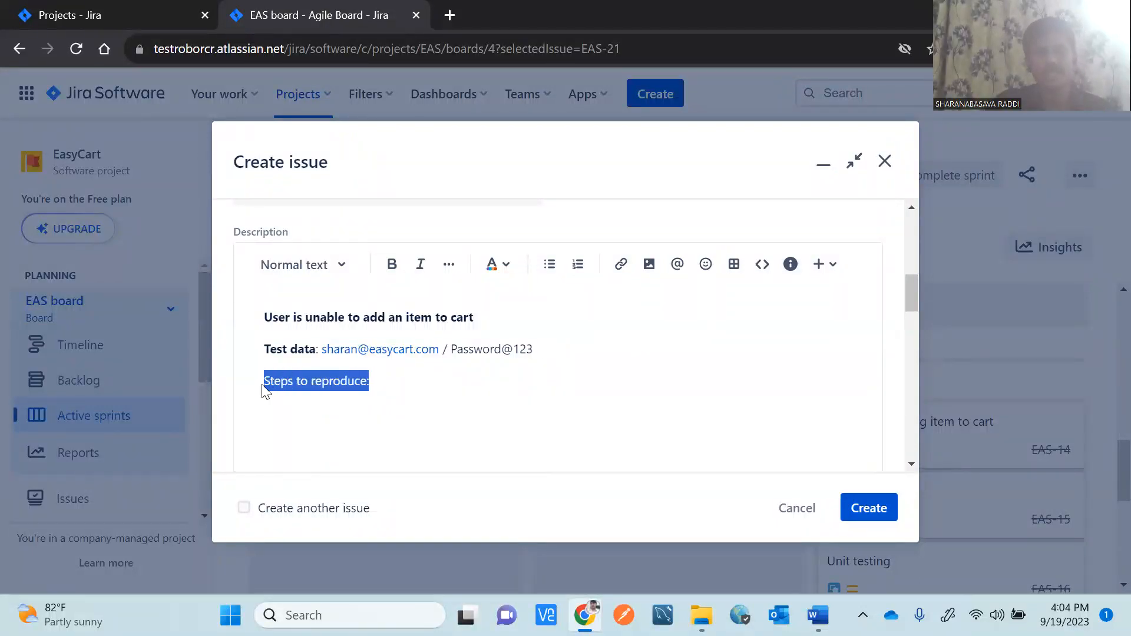
key("ctrl+v")
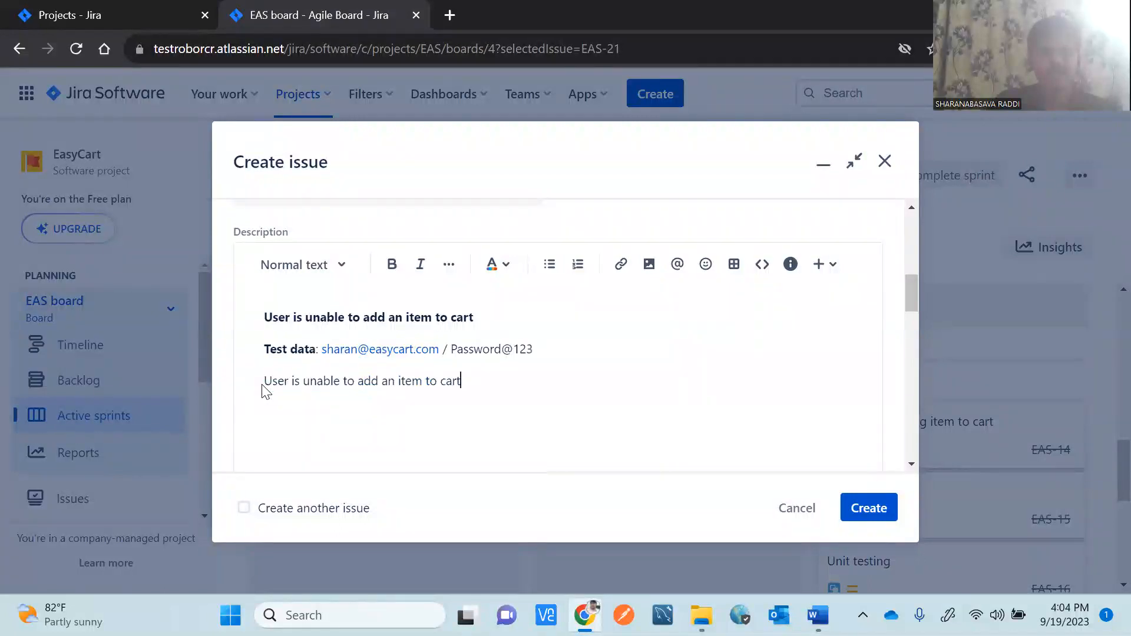
key("ctrl+z")
key("ctrl+b")
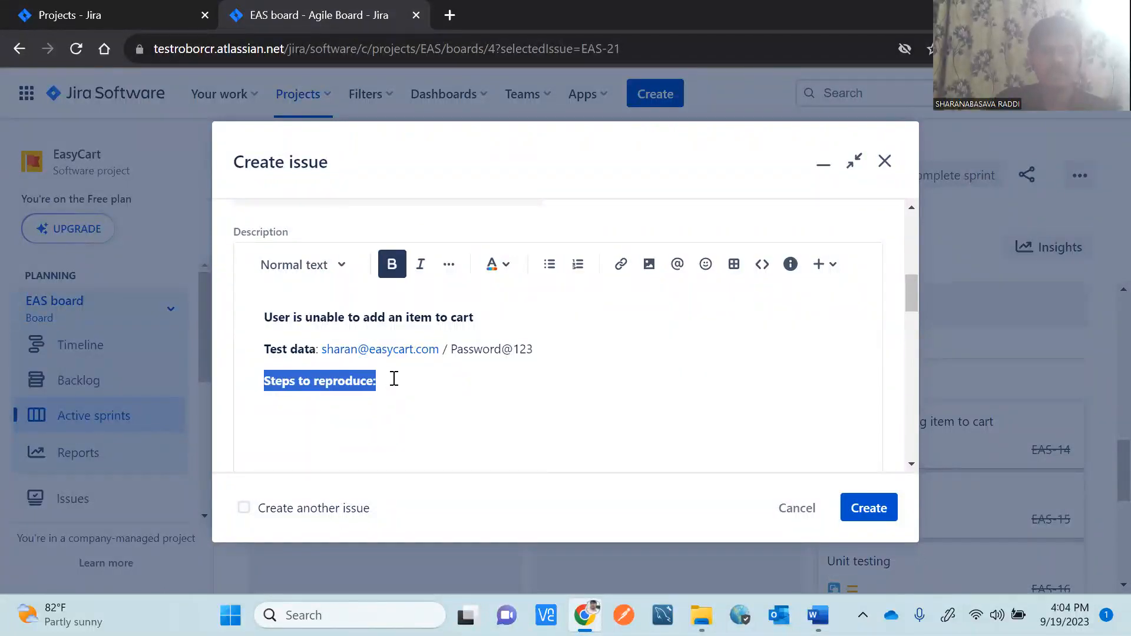
left_click(432, 384)
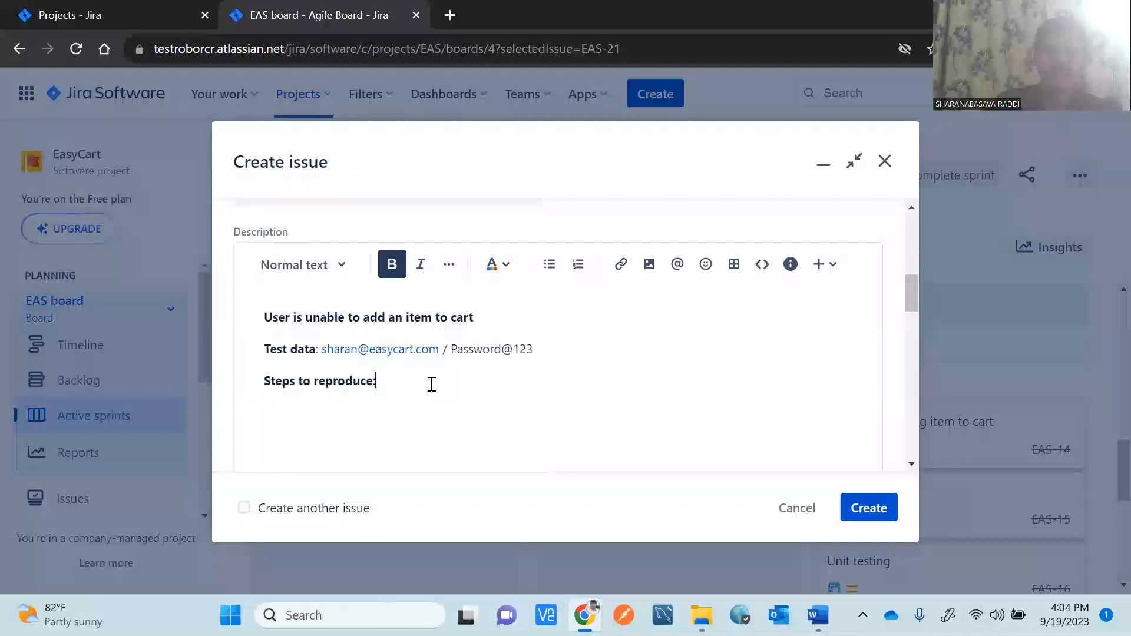
key("Return")
type("1.")
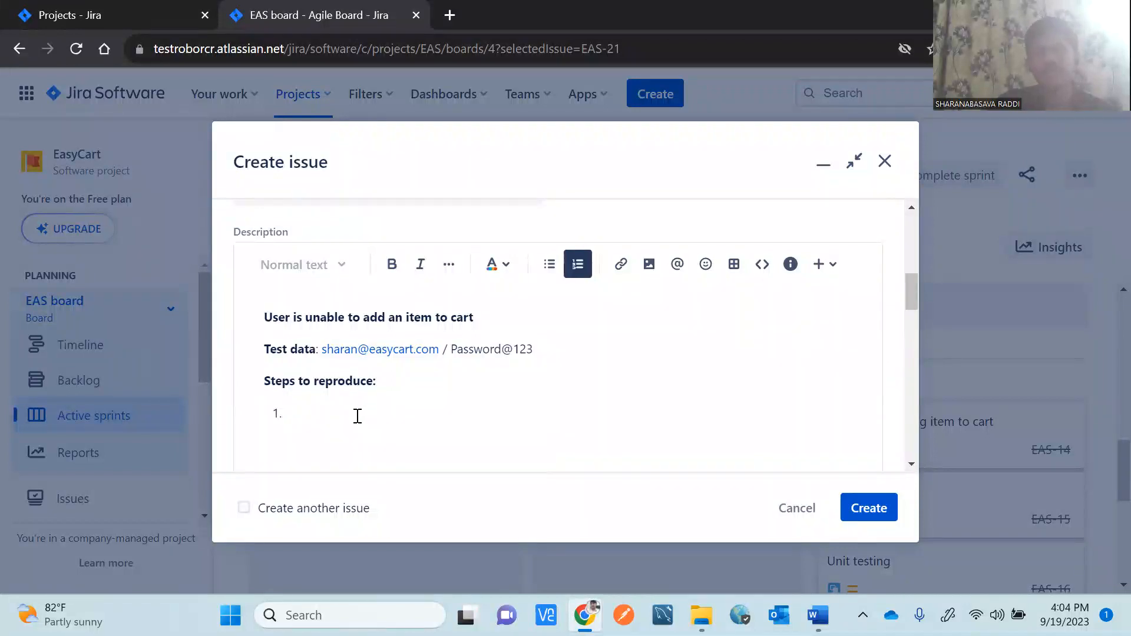
type("Log")
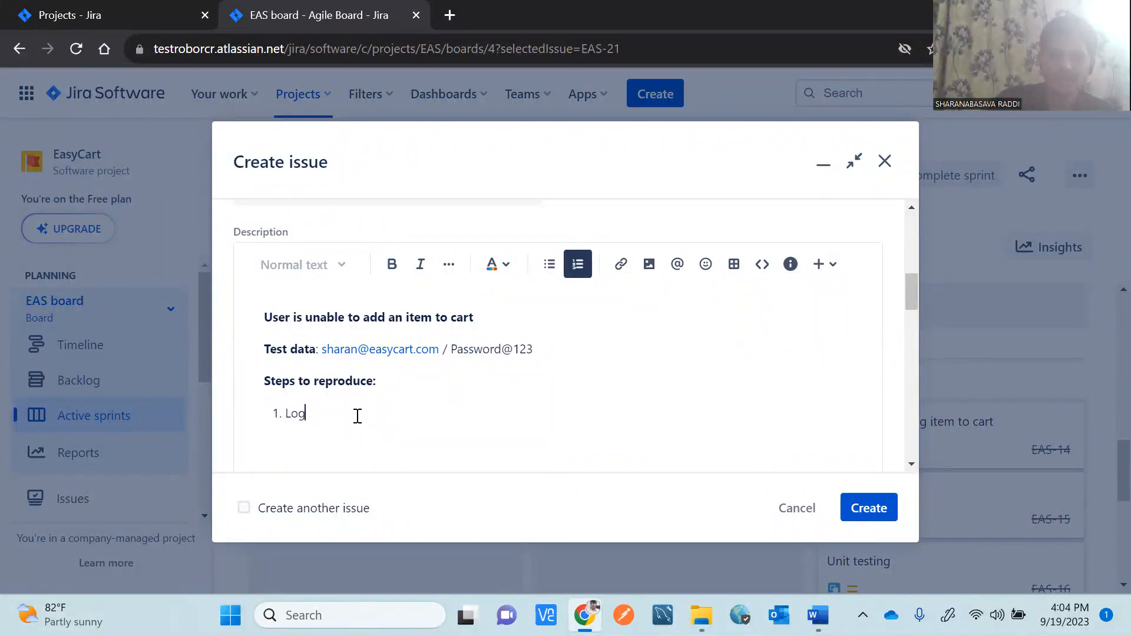
type("in into www")
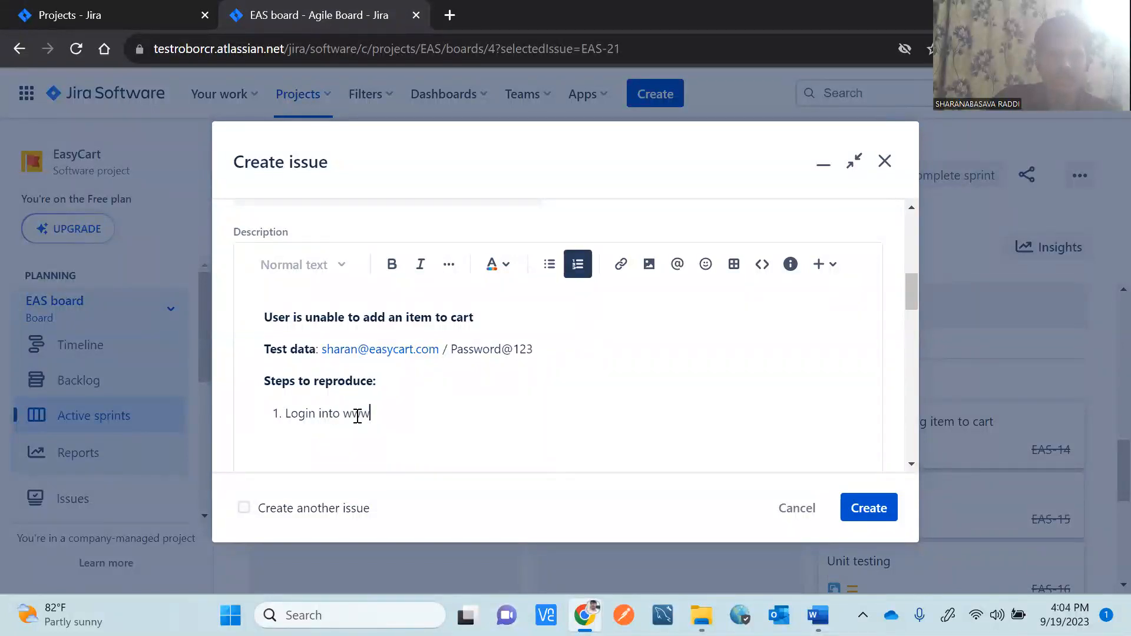
type(".easycart.com")
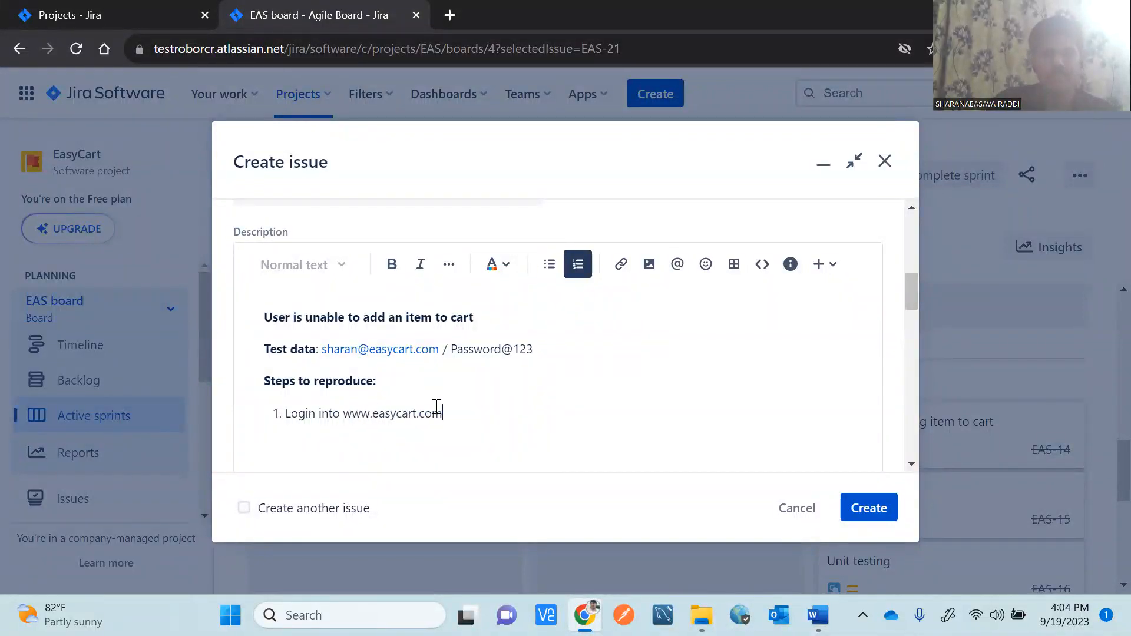
type(" with above")
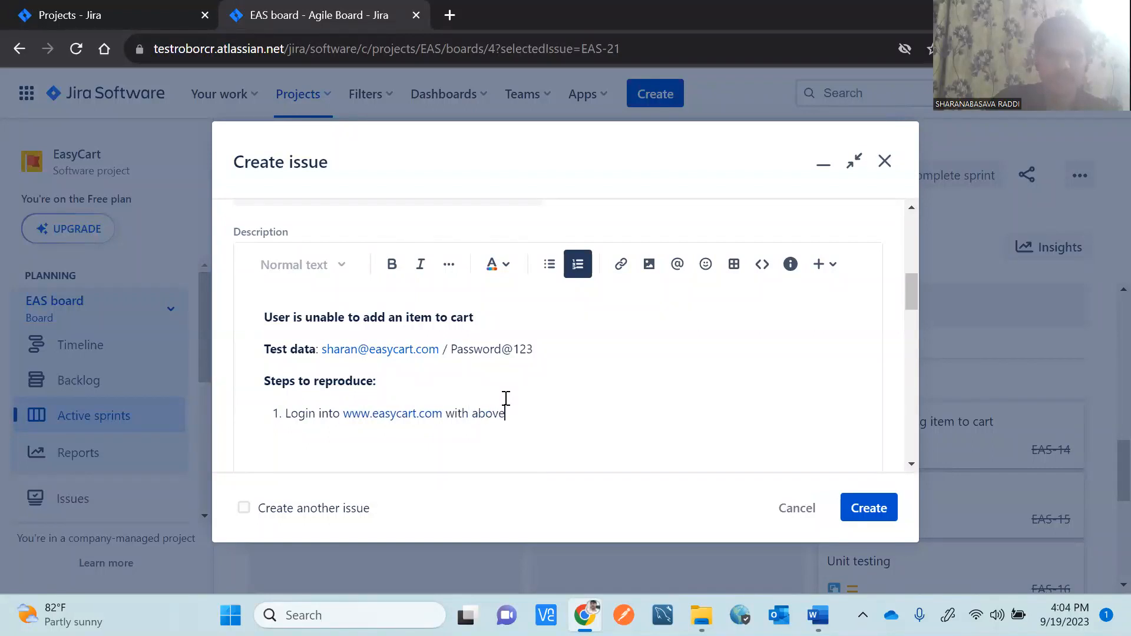
type(" credentials")
type("Searc")
type("h for an")
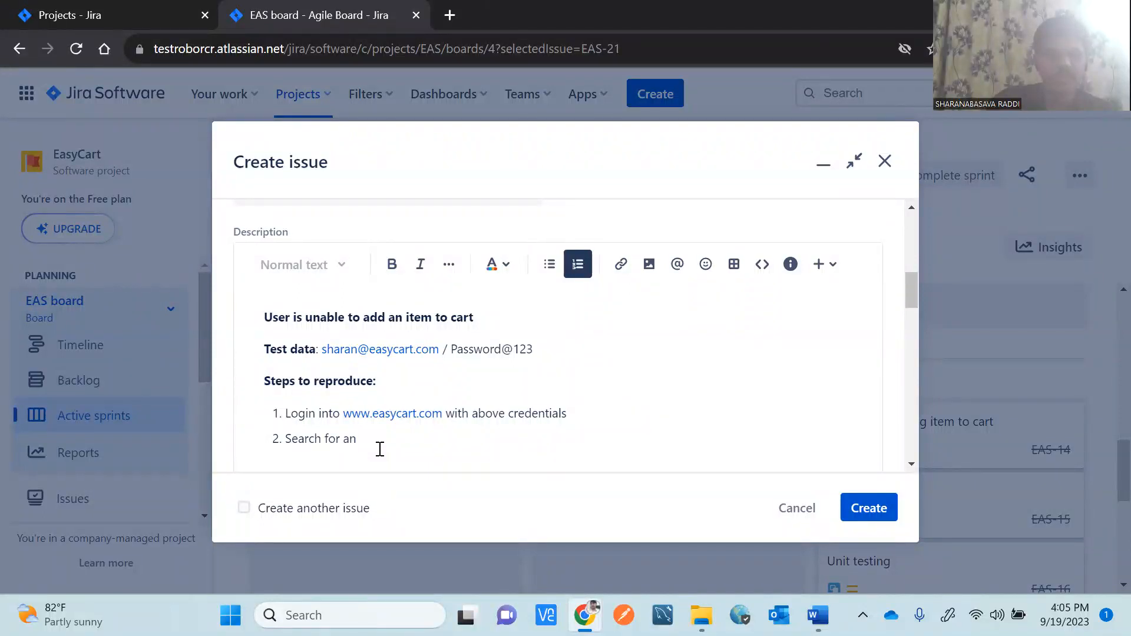
type(" item(ex: relme5)")
left_click(416, 438)
type("a")
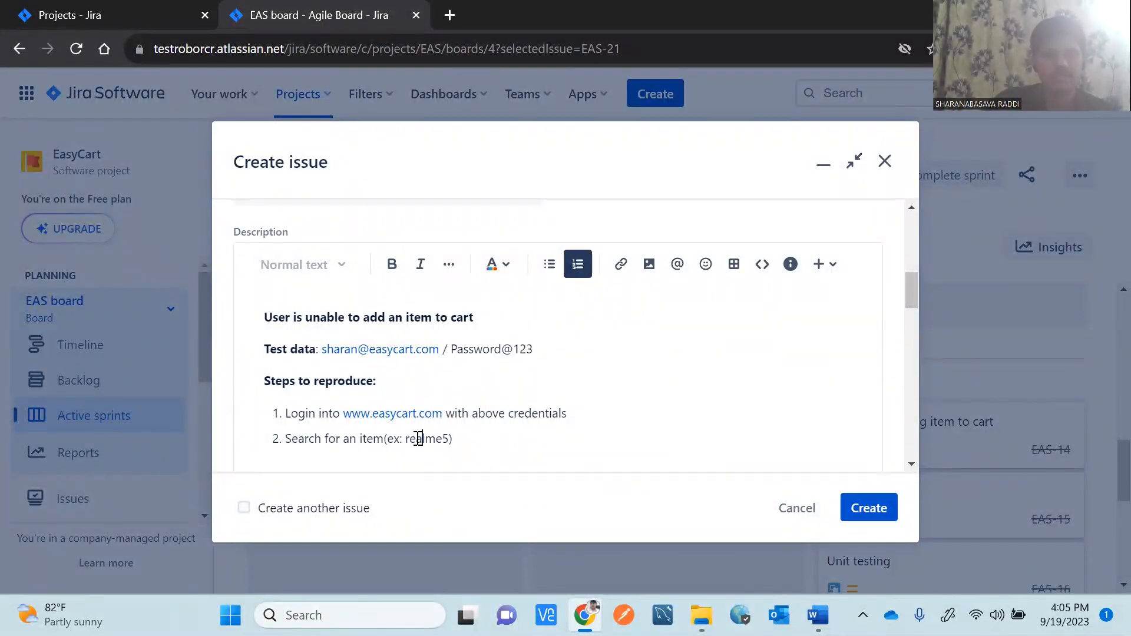
Add steps 3 'Click on search result product' and 4 'Click on "Add item" buttom', then end the list.
key("Return")
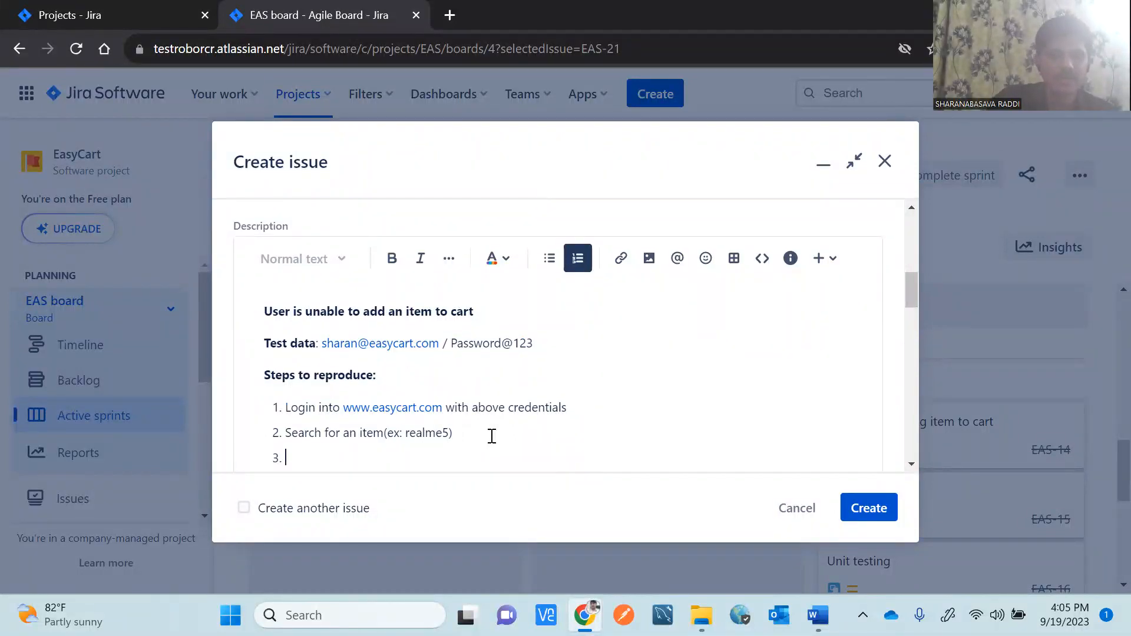
type("Click on ")
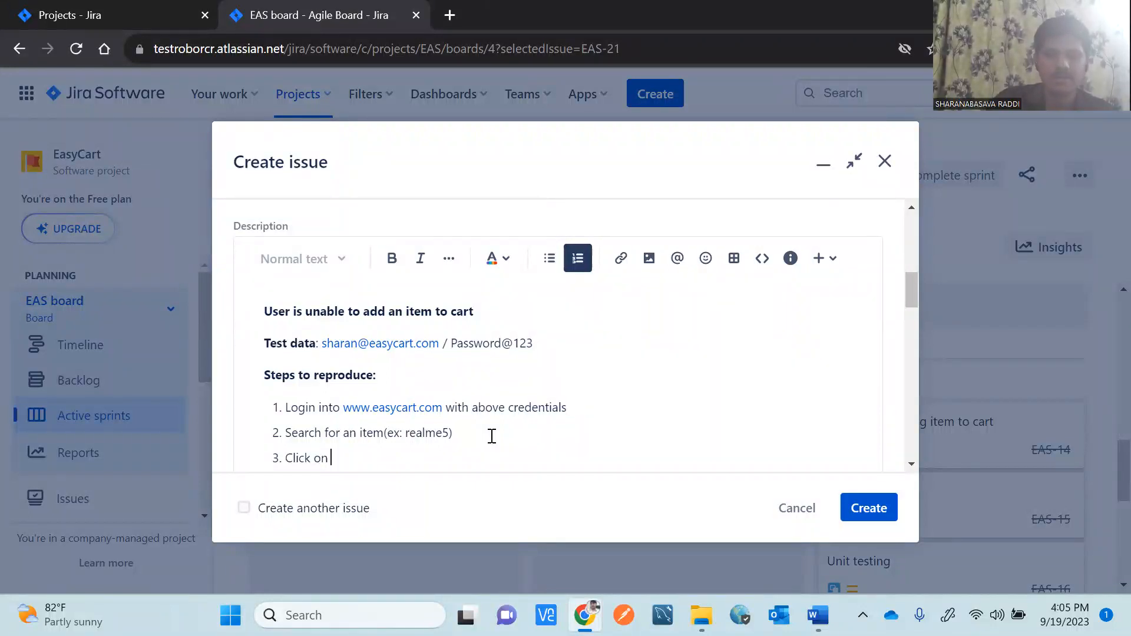
type("sear")
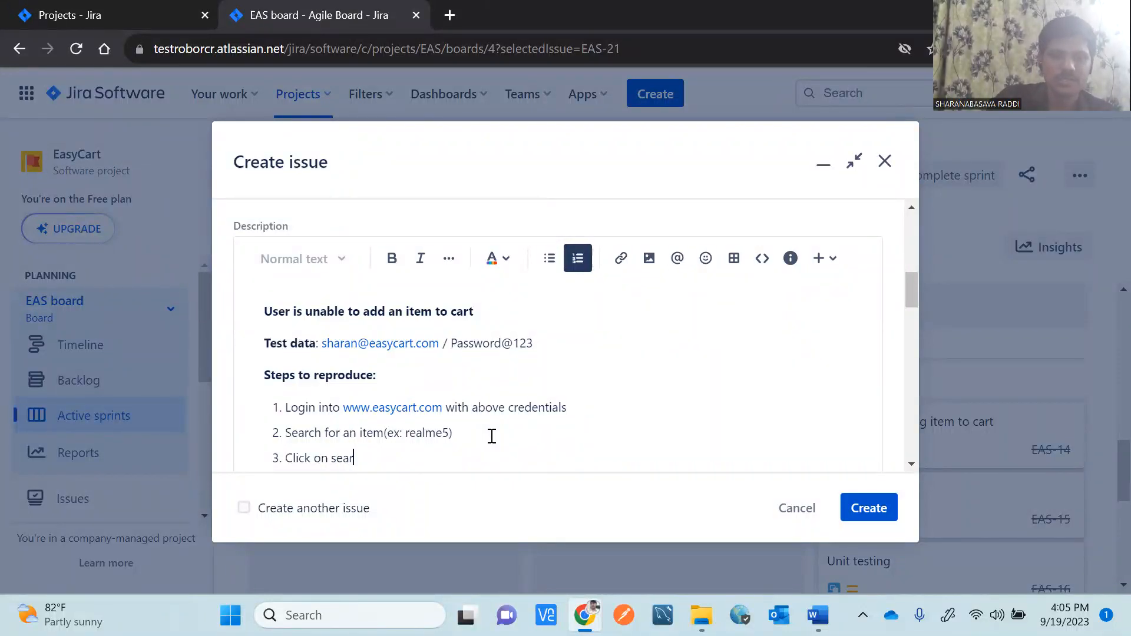
type("ch resu")
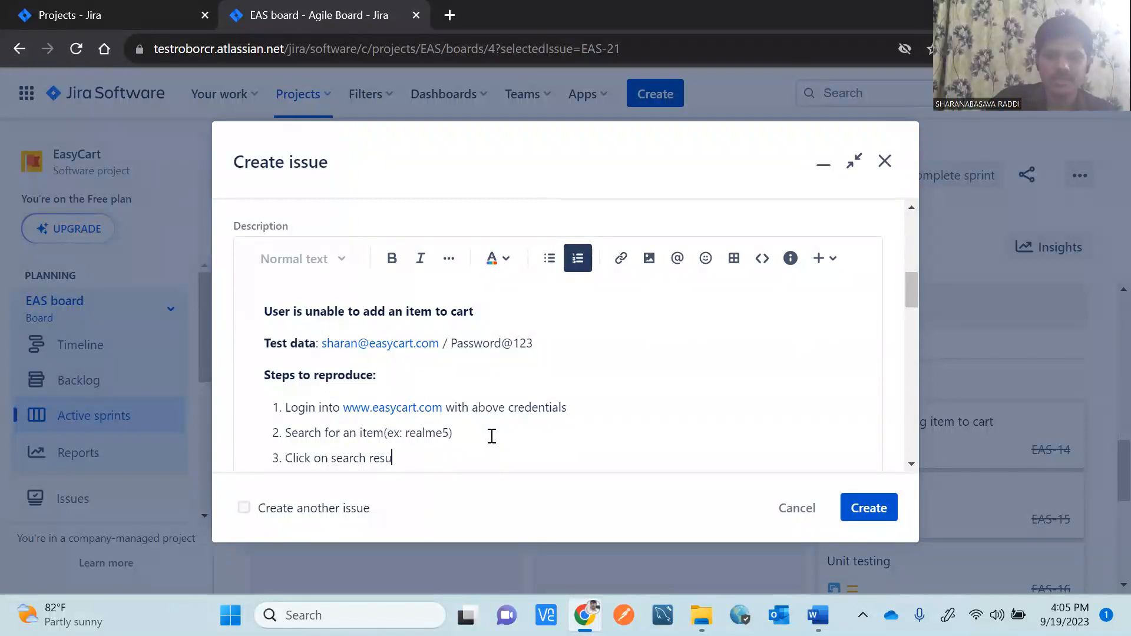
type("lt product")
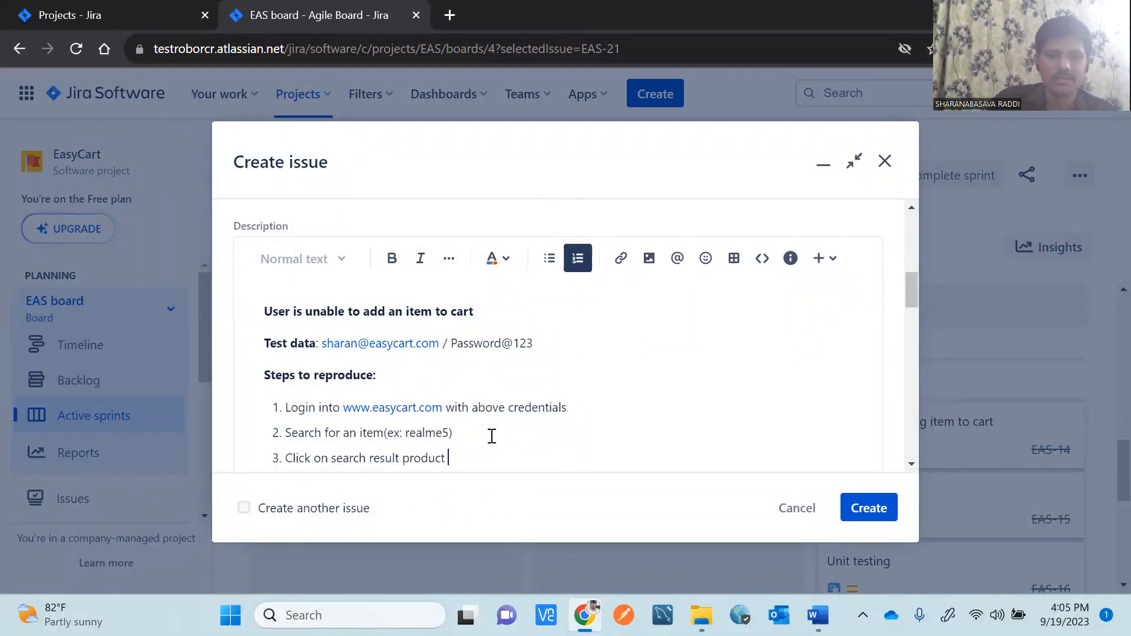
key("Return")
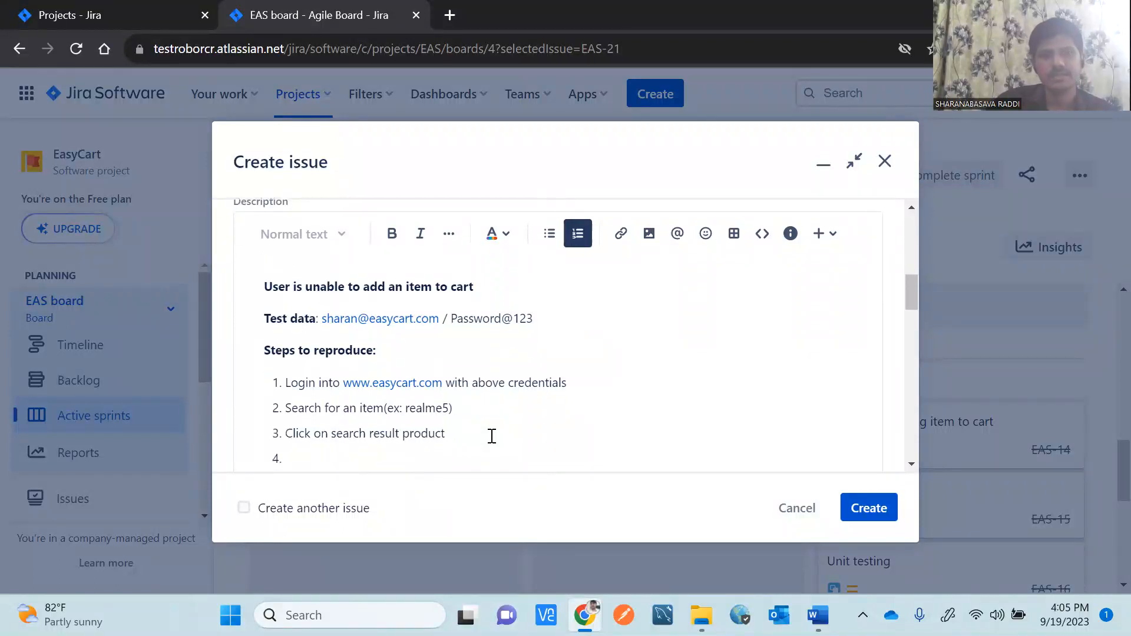
type("Click on Add item")
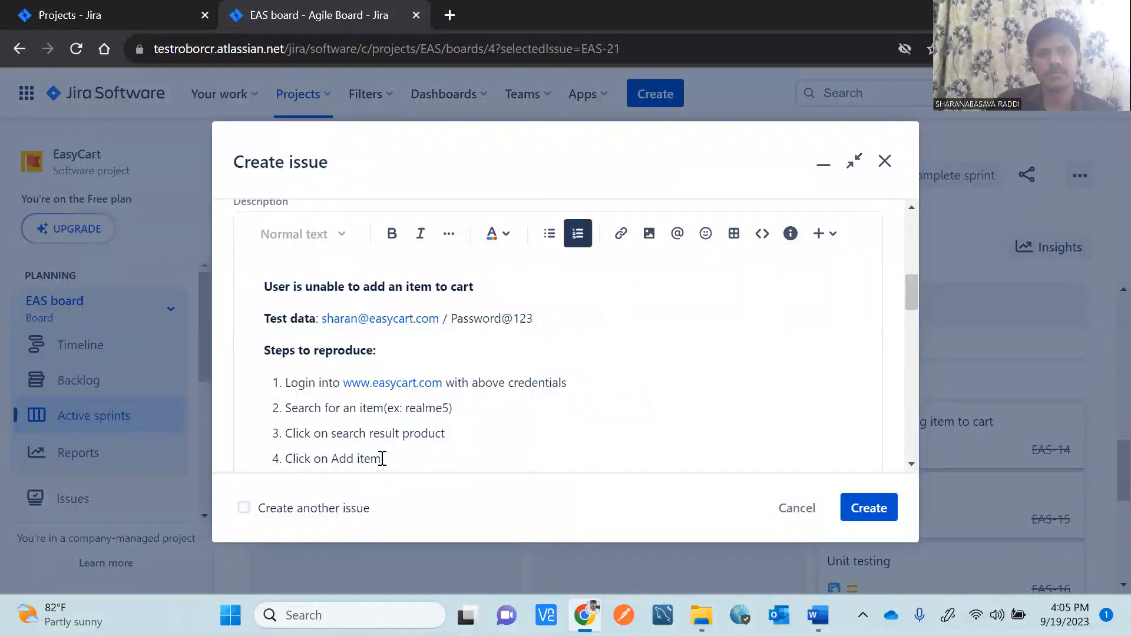
type(" buttom")
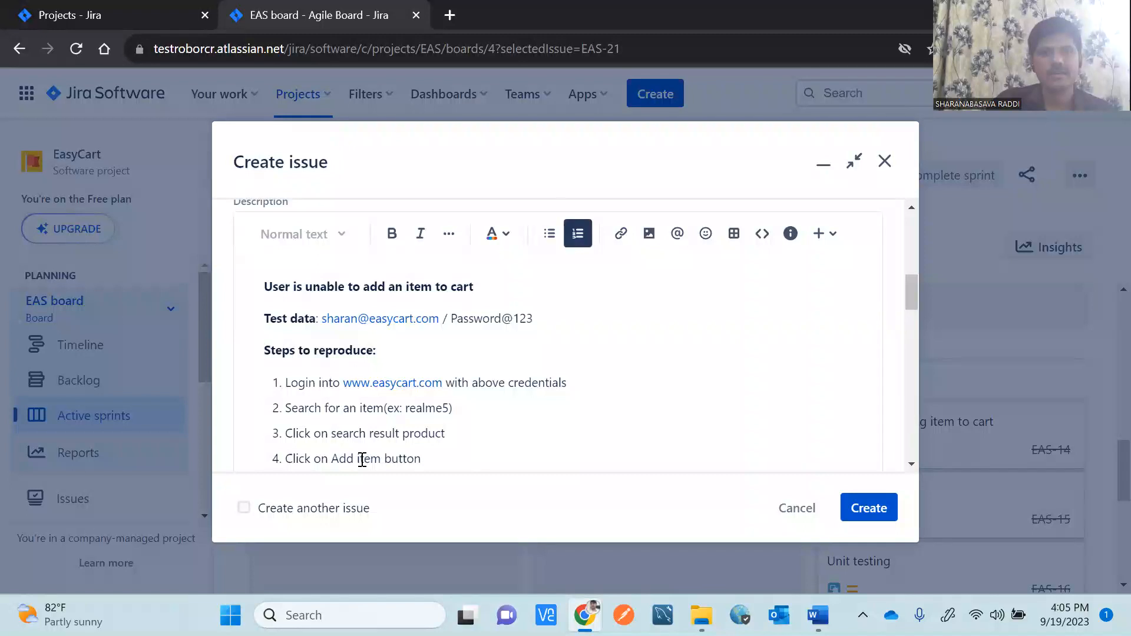
left_click(335, 459)
type("\"")
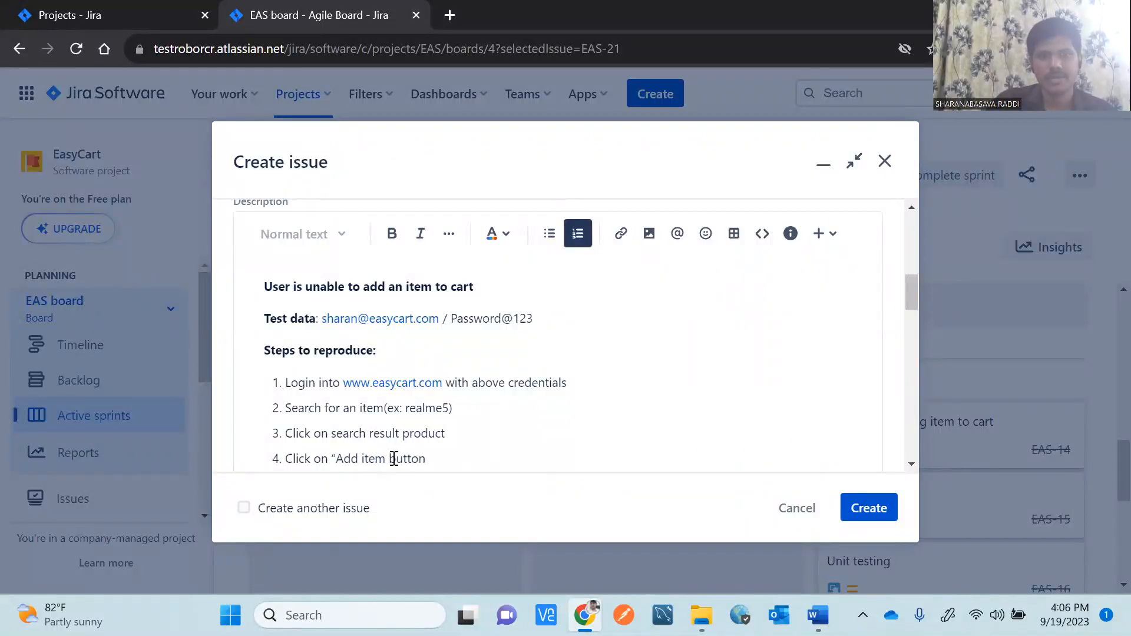
left_click(386, 458)
type("\"")
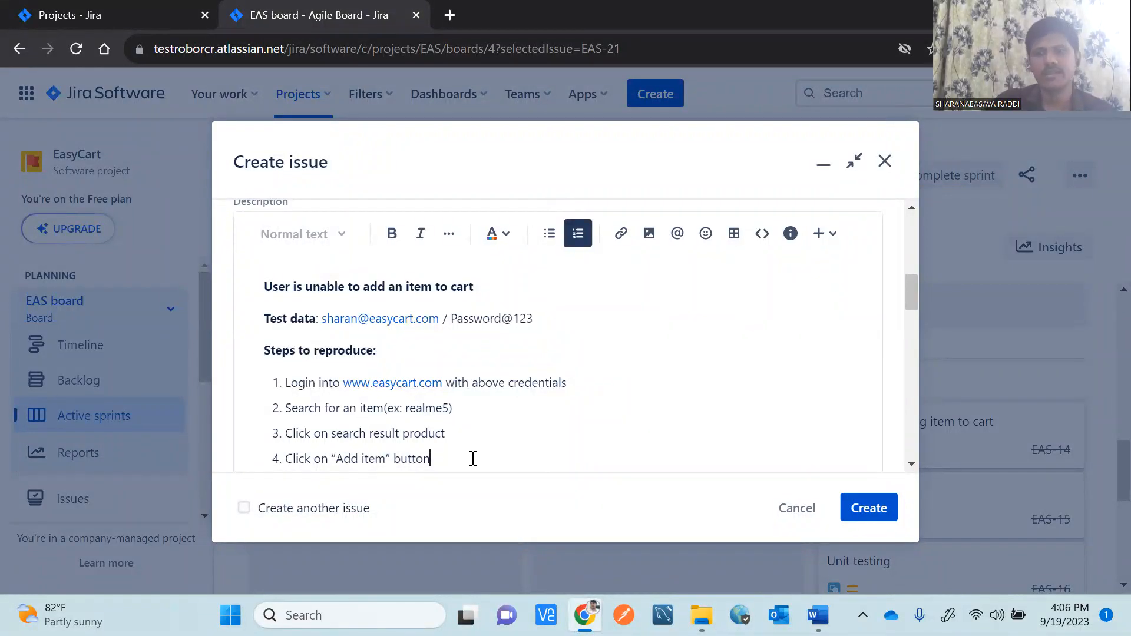
key("Return")
key("BackSpace")
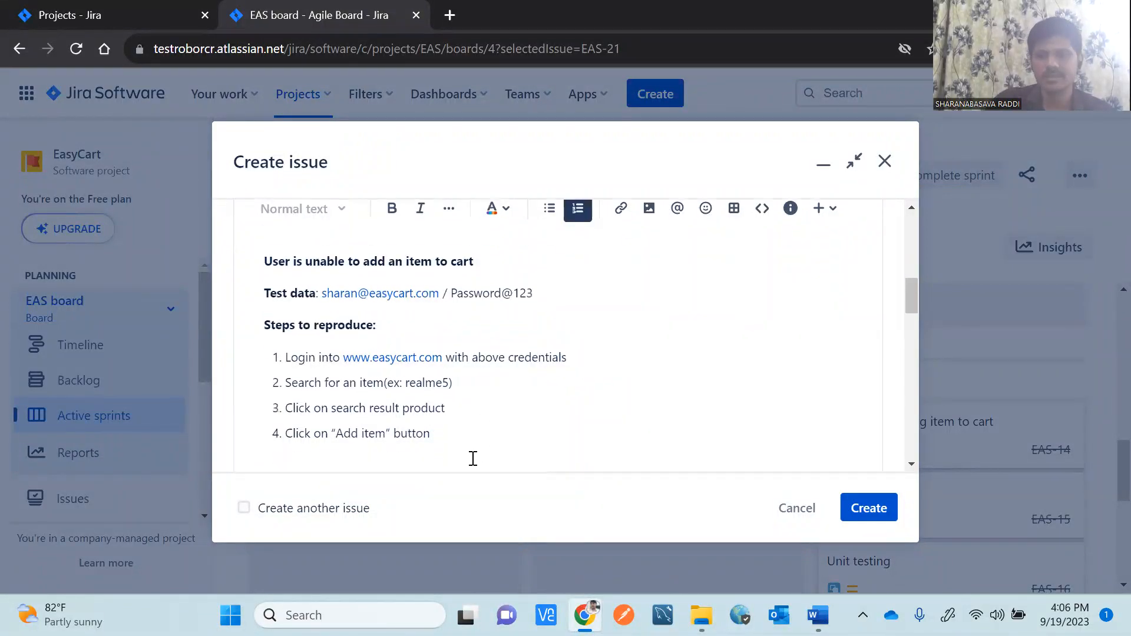
key("Return")
key("Return")
Type 'Expectation: Item should be added to the cart' and bold the 'Expectation:' label.
type("W")
key("BackSpace")
type("Exp")
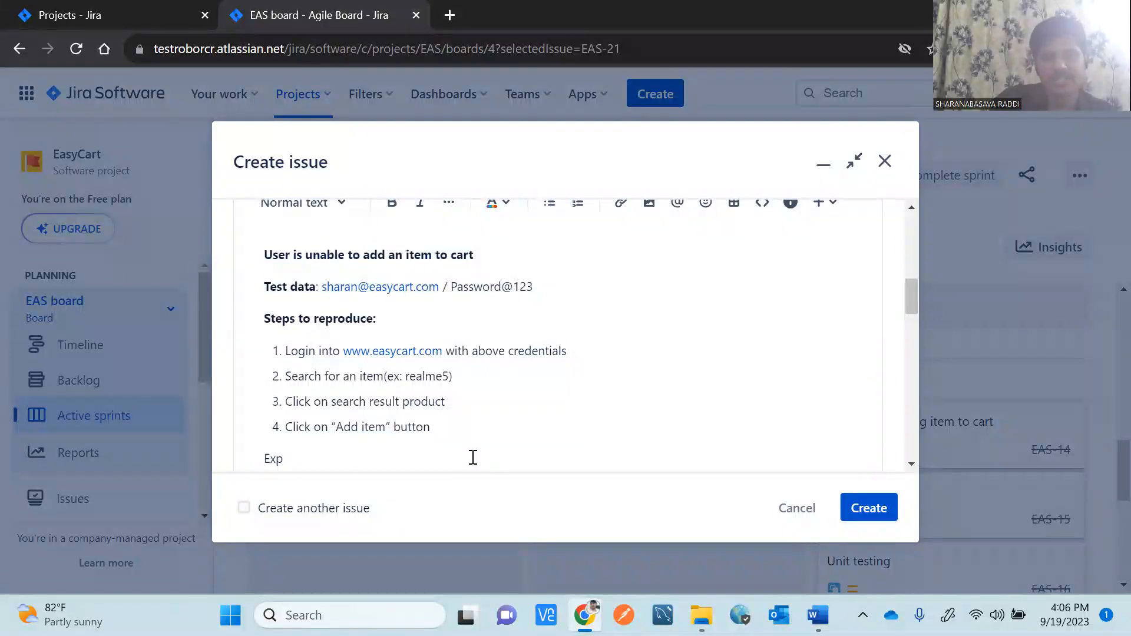
type("ectation: I")
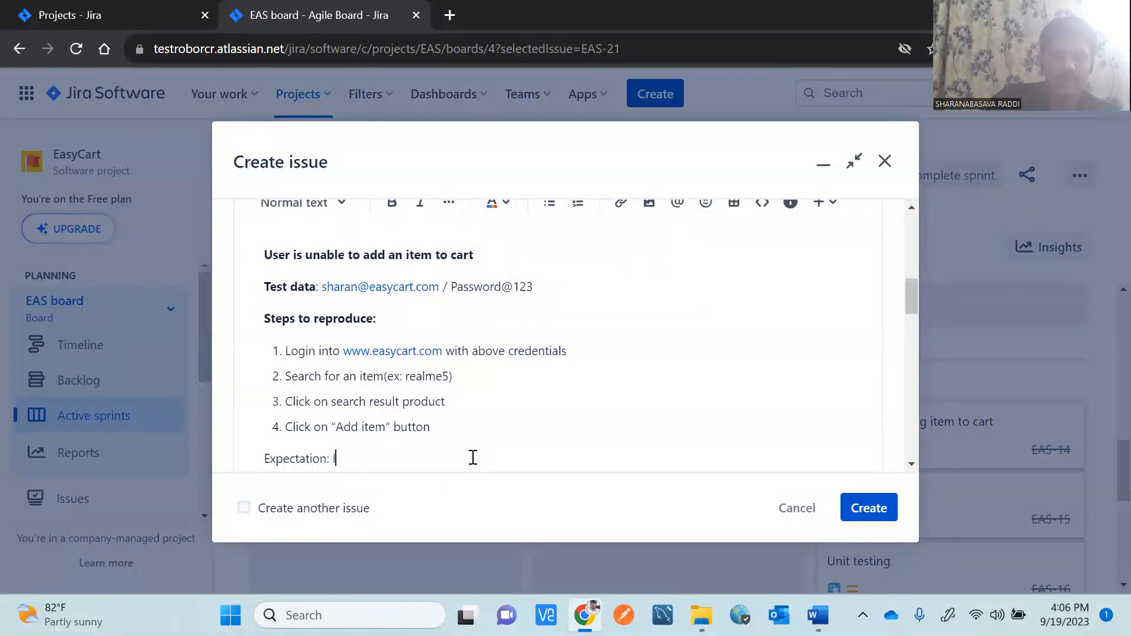
type("tem shou")
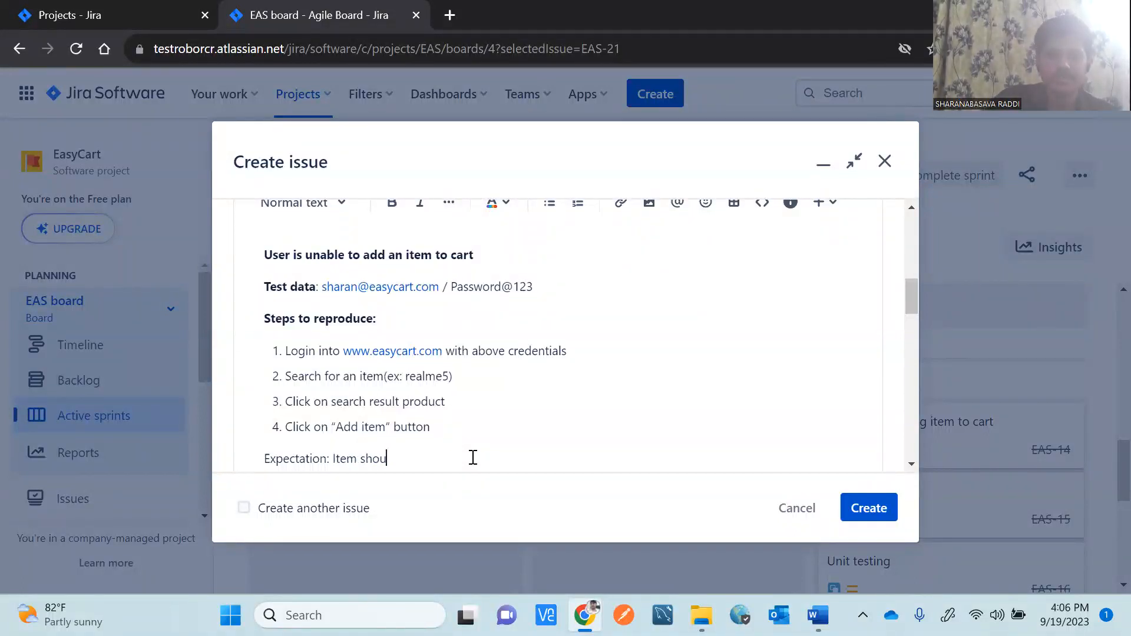
type("ld be ad")
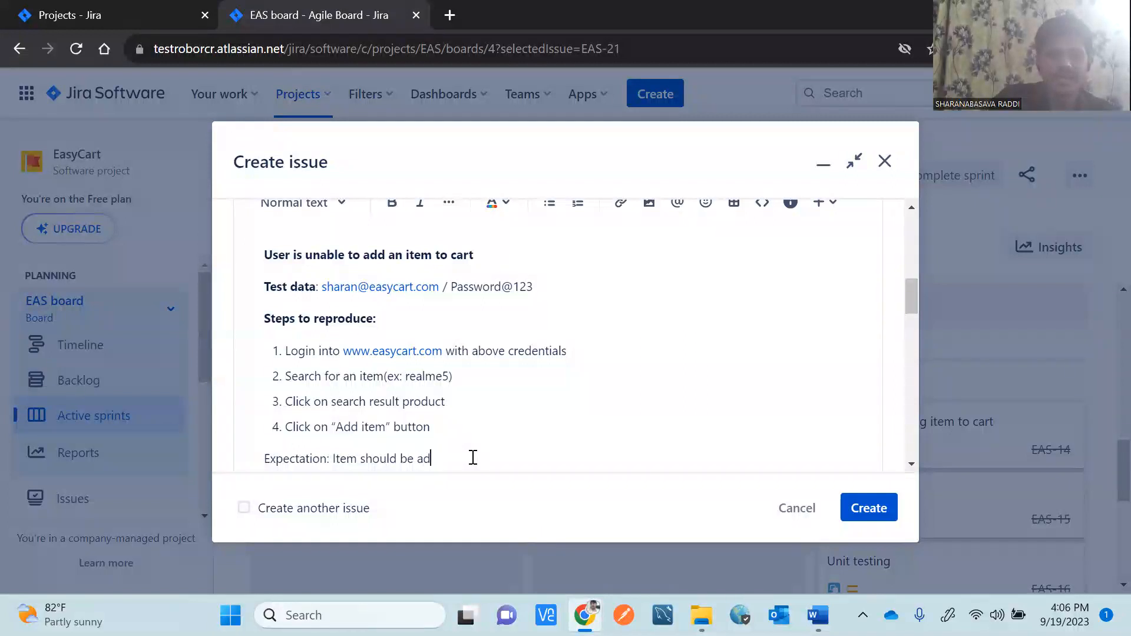
type("ded to the cart")
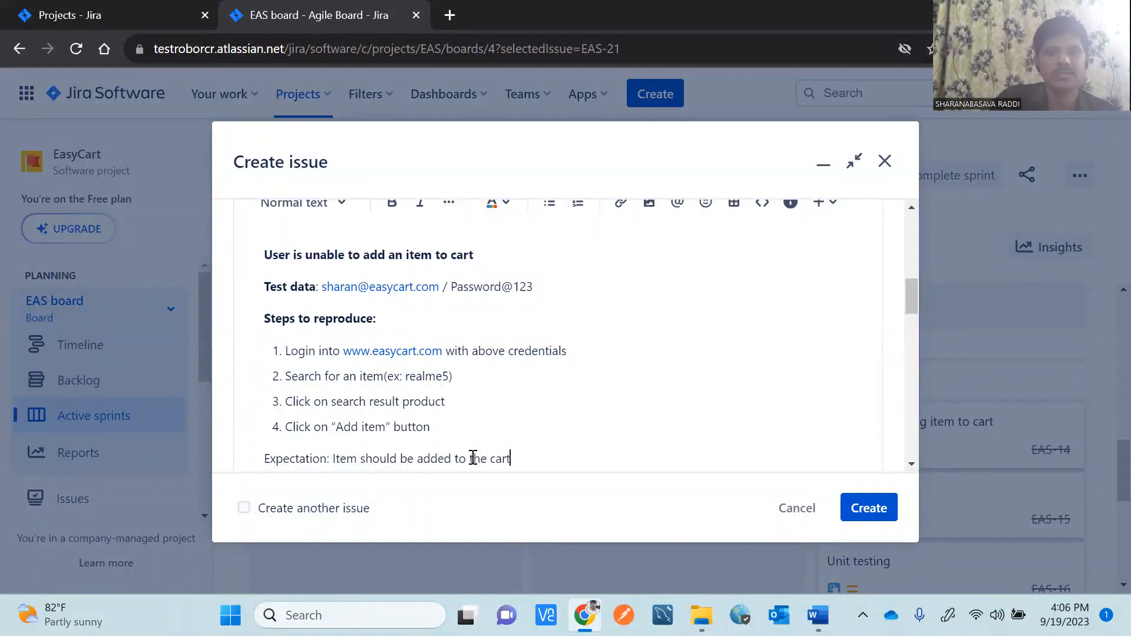
left_click(330, 459)
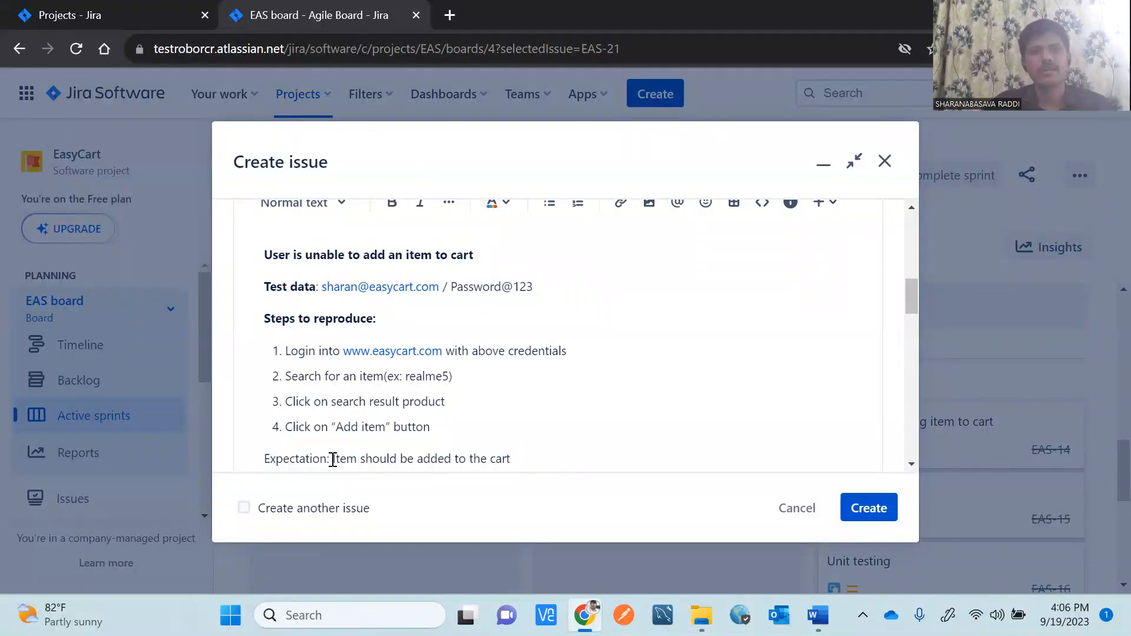
left_click_drag(308, 458, 263, 460)
key("ctrl+b")
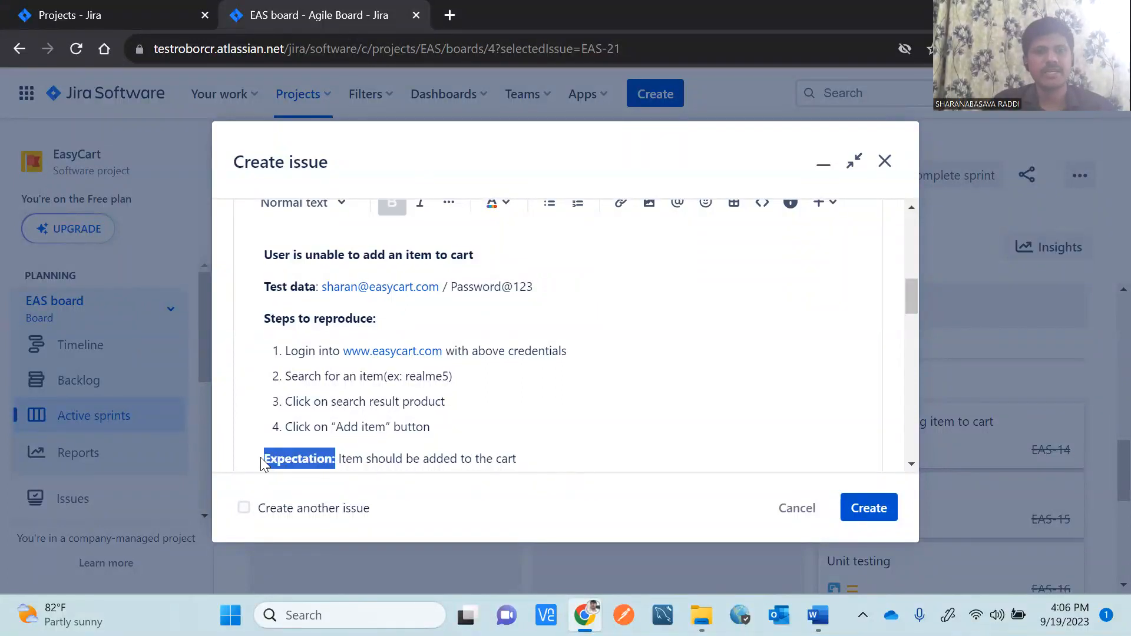
left_click(568, 458)
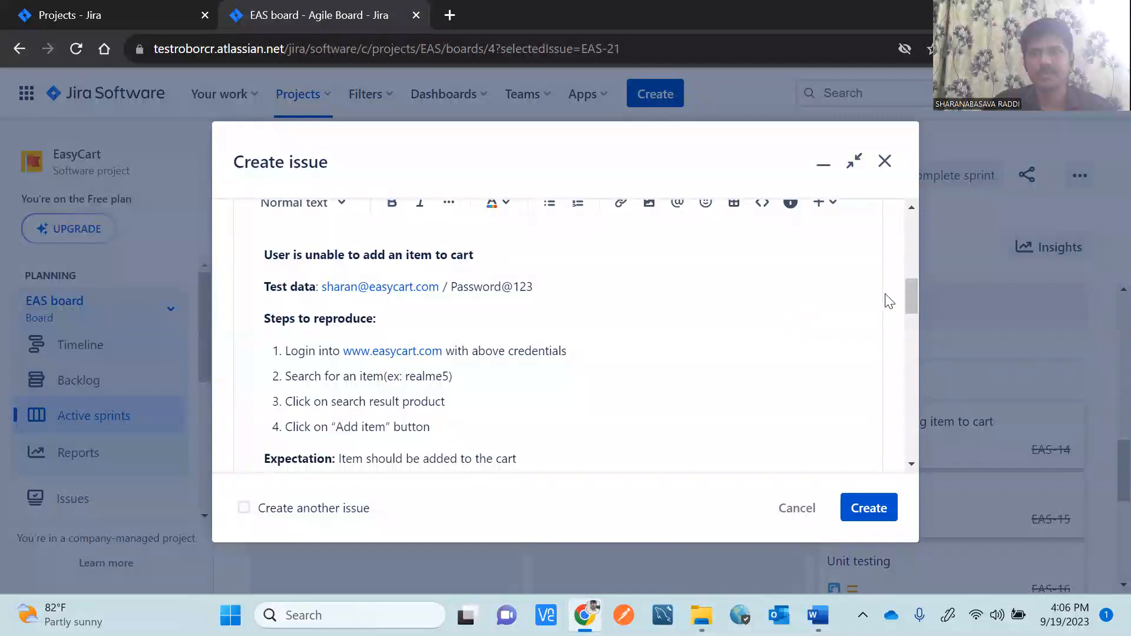
scroll(915, 307, "down", 3)
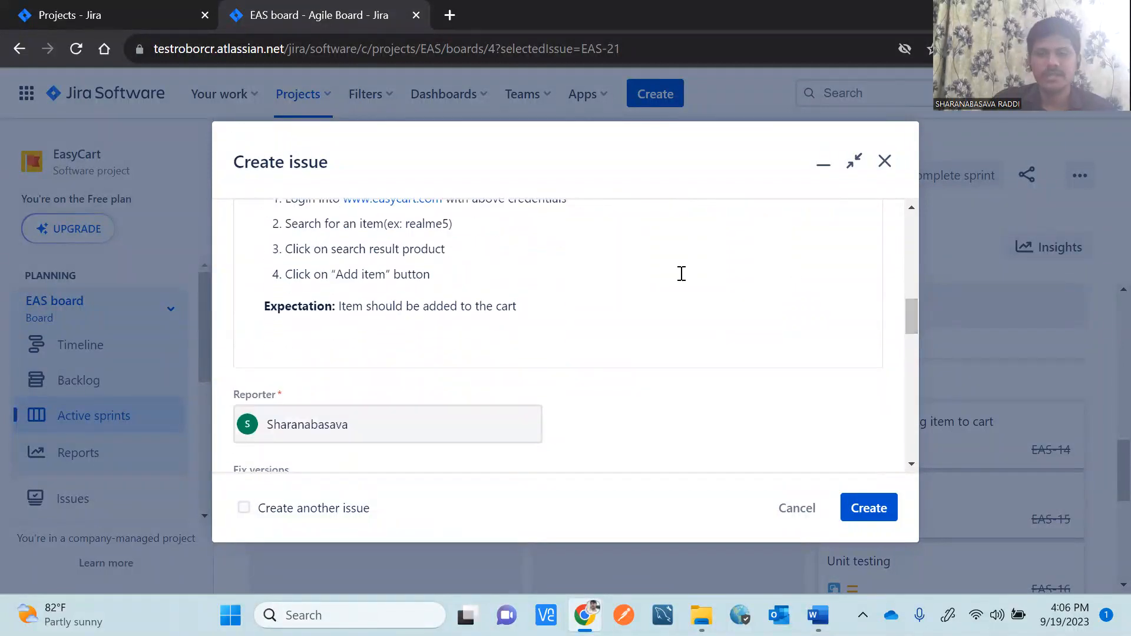
Add the line 'Actual: Item is not getting added to the cart after clicking on Add item button' with a bold label.
left_click(281, 330)
type("Act")
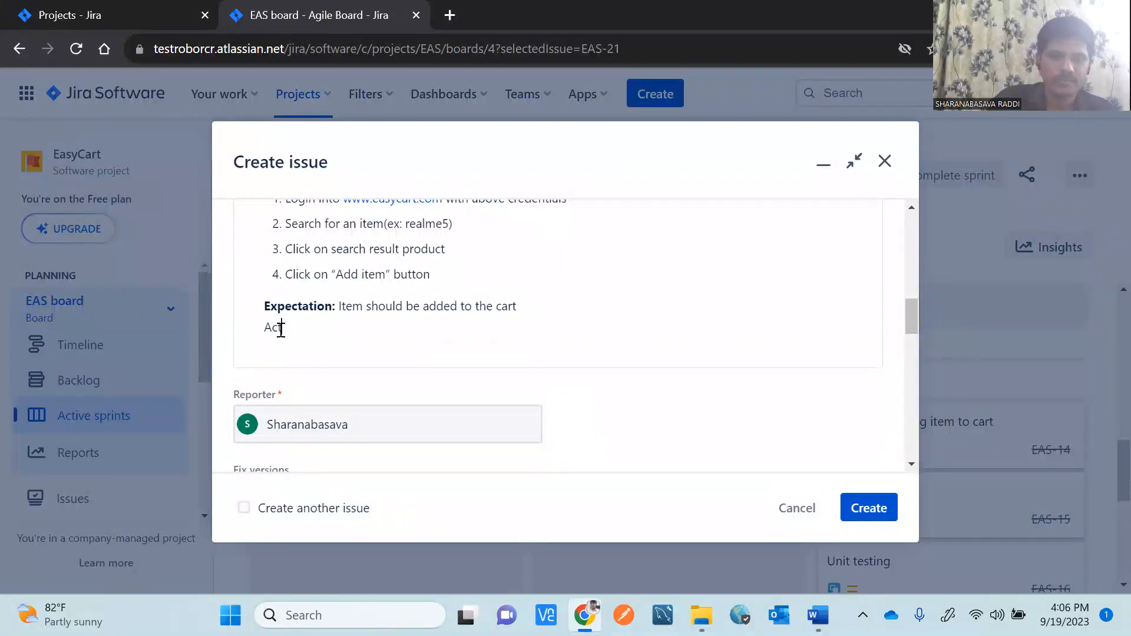
type("ual: ")
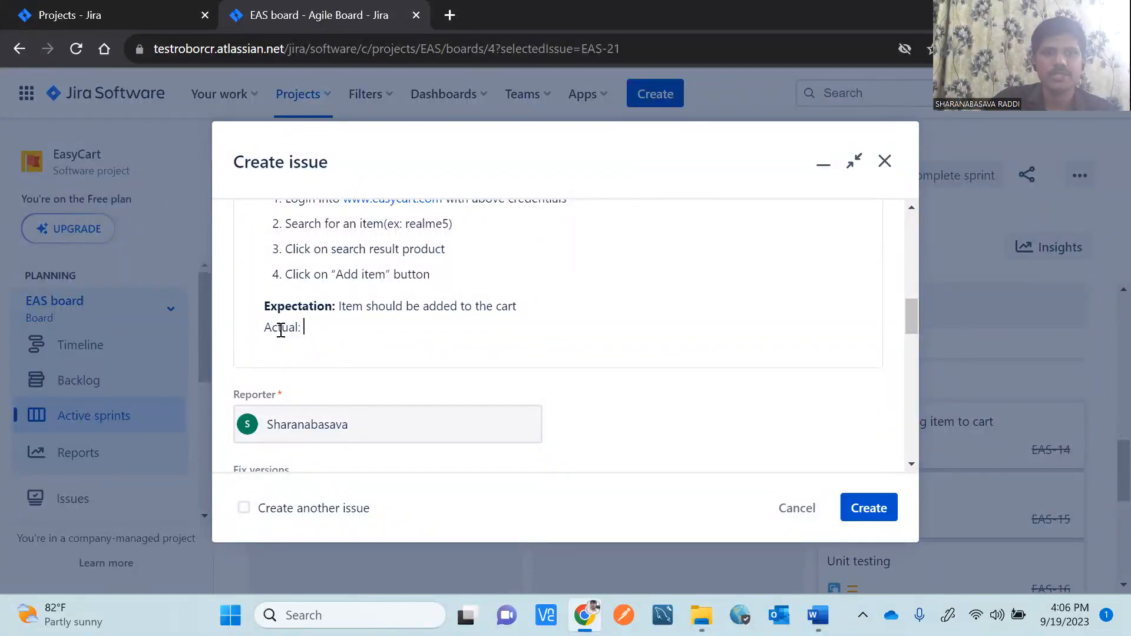
type("Item is ")
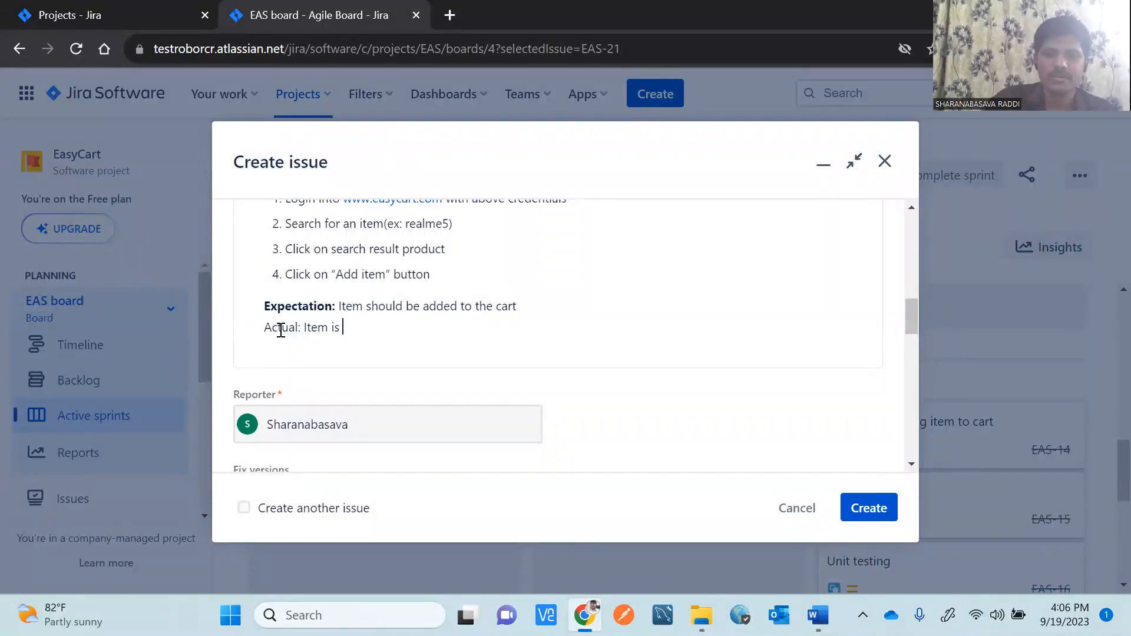
type("not getting added ")
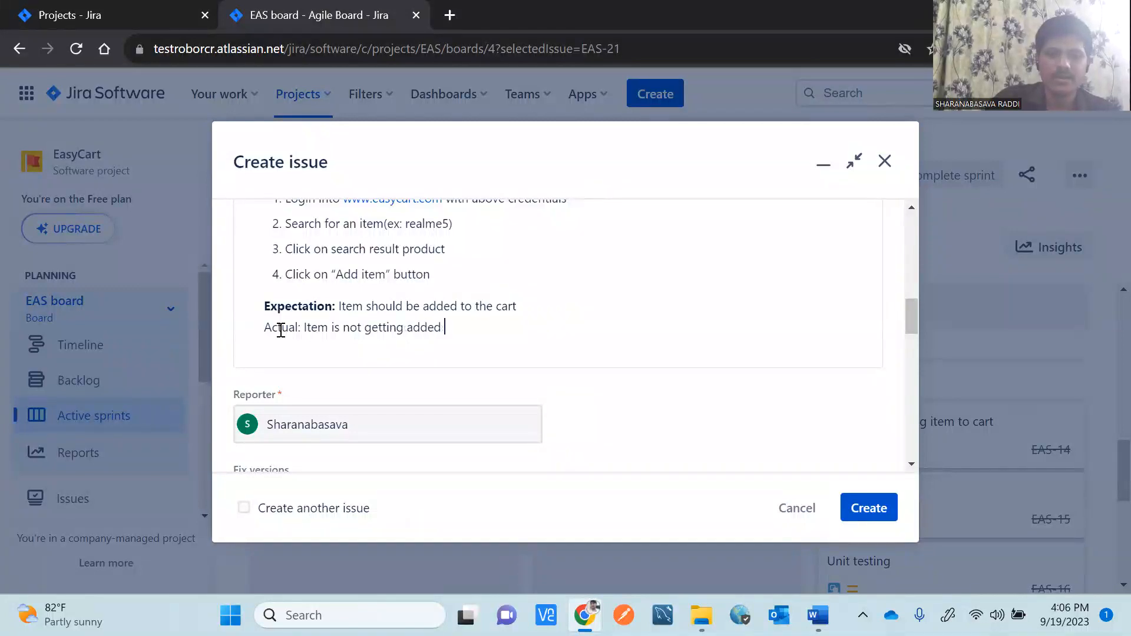
type("to the cart after clicking on Add ")
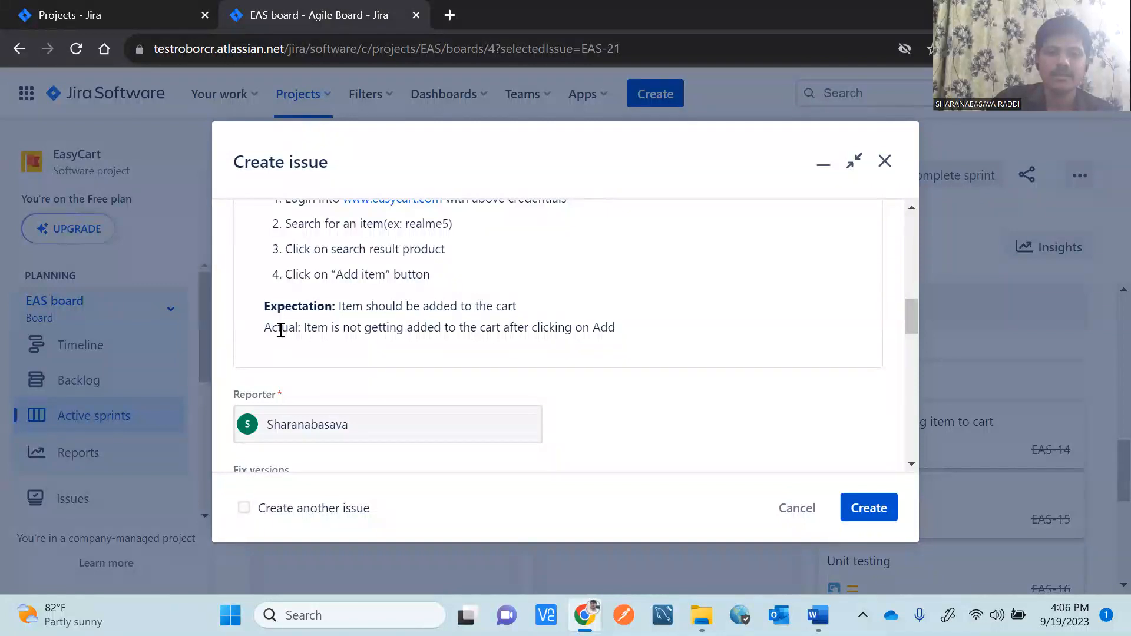
type("item buttomn")
key("BackSpace")
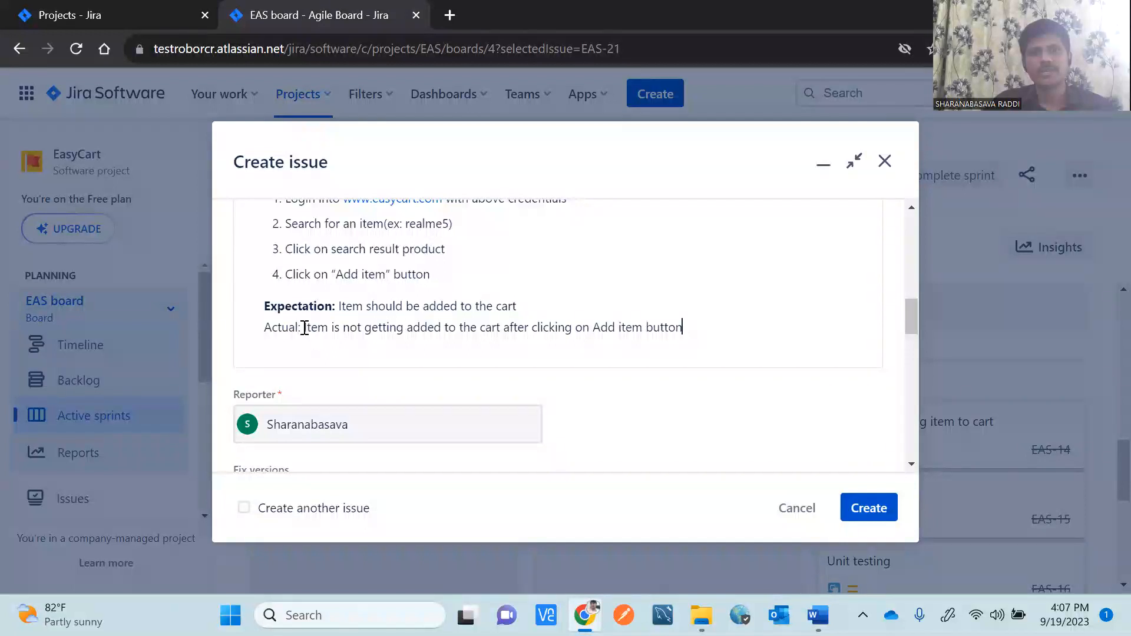
left_click_drag(301, 327, 259, 335)
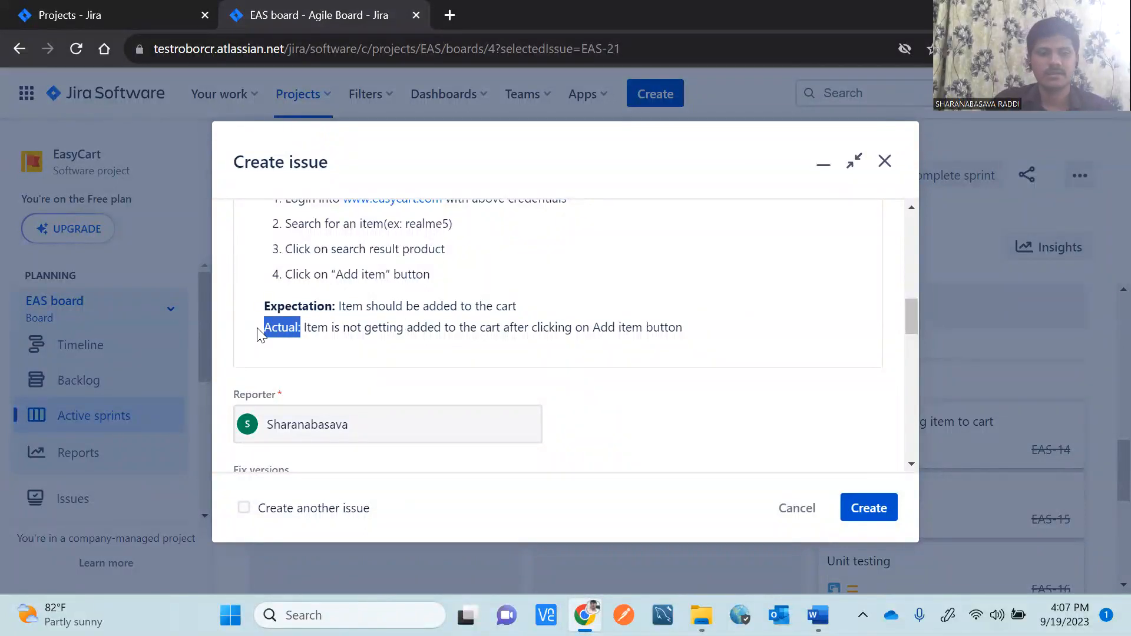
key("ctrl+b")
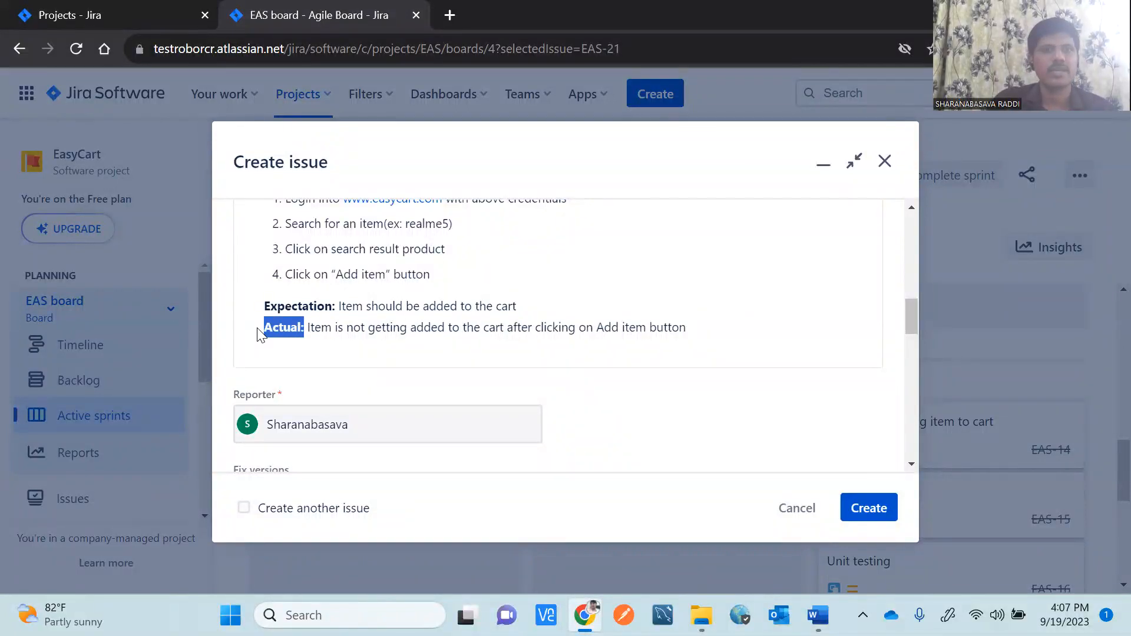
Rename the labels to 'Expected result' and 'Actual result', and quote "Add item".
left_click(333, 306)
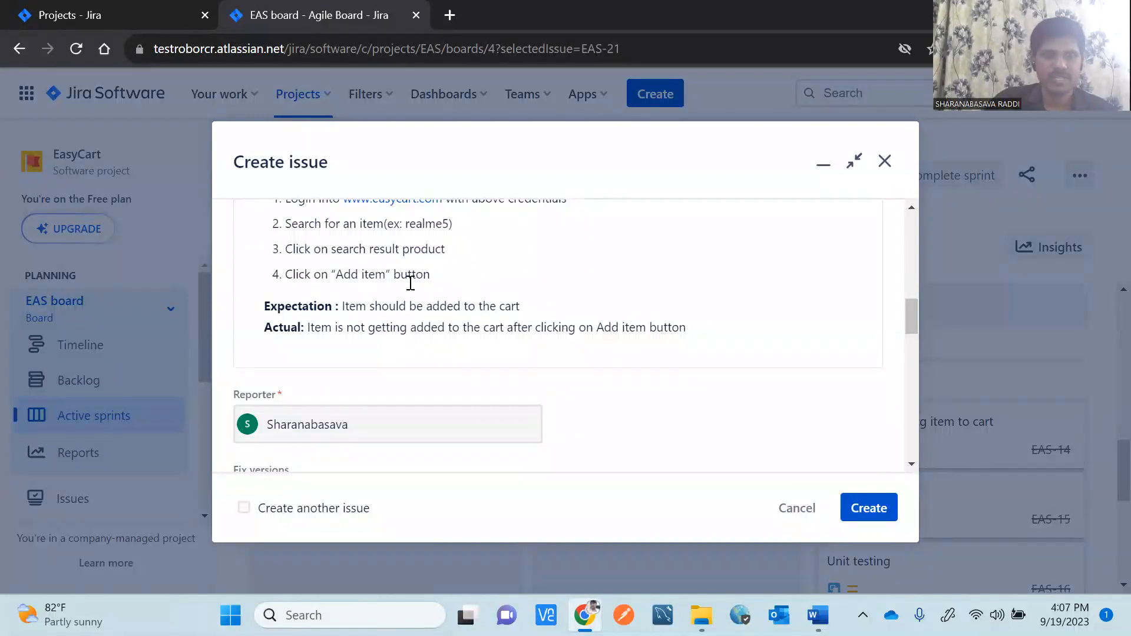
key("BackSpace")
key("BackSpace")
key("BackSpace")
key("BackSpace")
key("BackSpace")
key("BackSpace")
type("ed result")
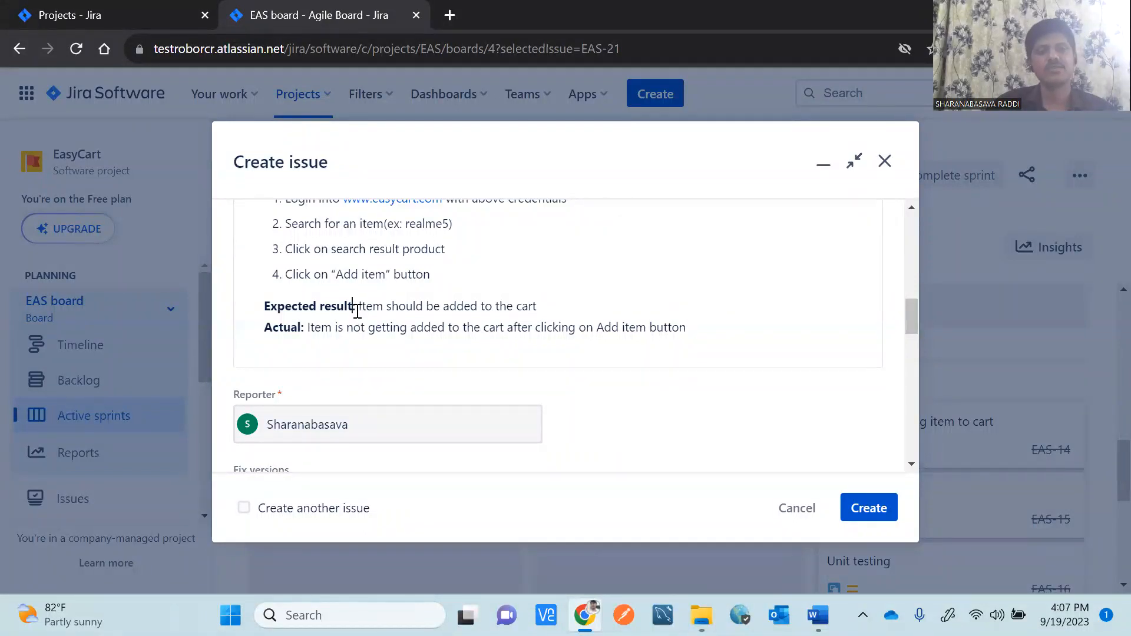
left_click(301, 328)
type(":")
type(" result")
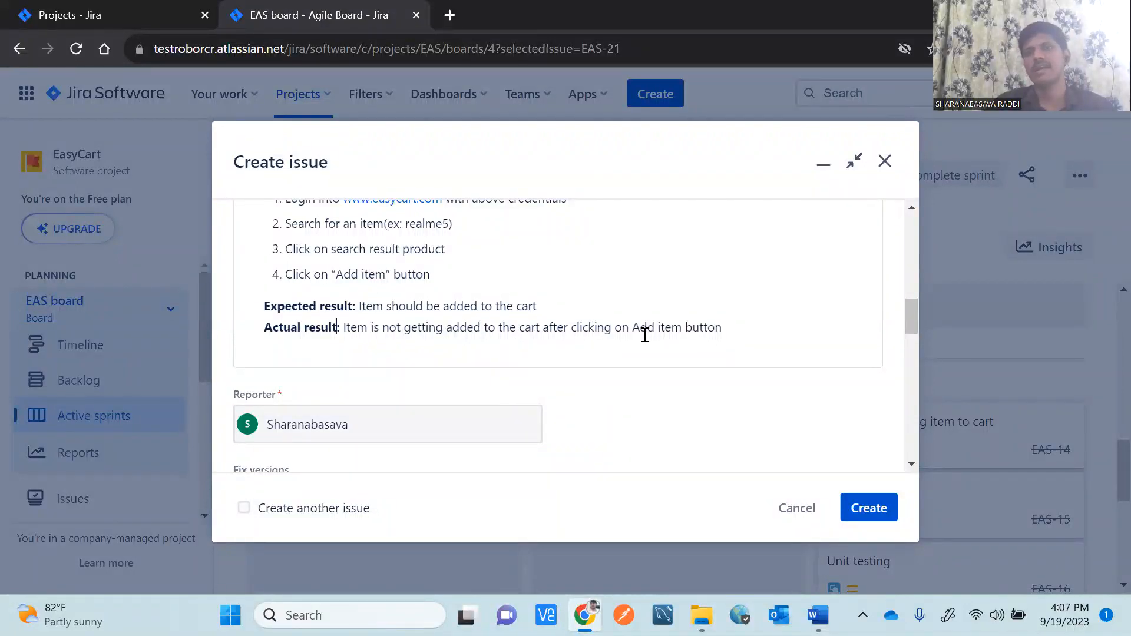
left_click(634, 324)
type("\"")
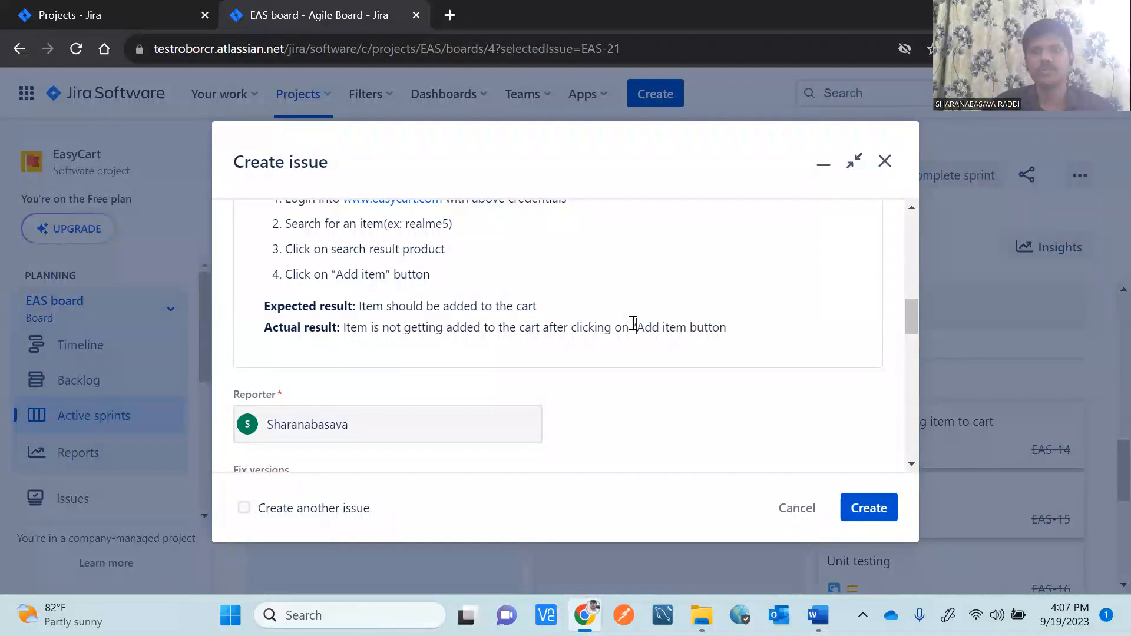
left_click(688, 327)
type("\"")
mouse_move(907, 313)
left_mouse_down()
mouse_move(909, 214)
mouse_move(913, 331)
left_mouse_up()
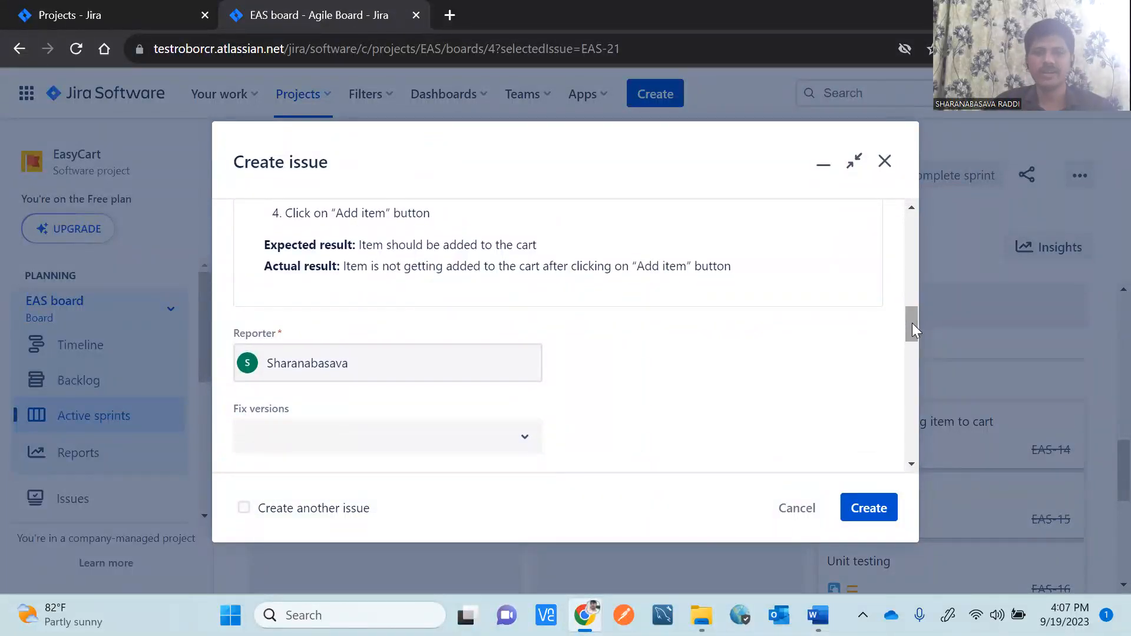
Set the bug's Fix versions to EAS_001.
left_click_drag(912, 323, 910, 329)
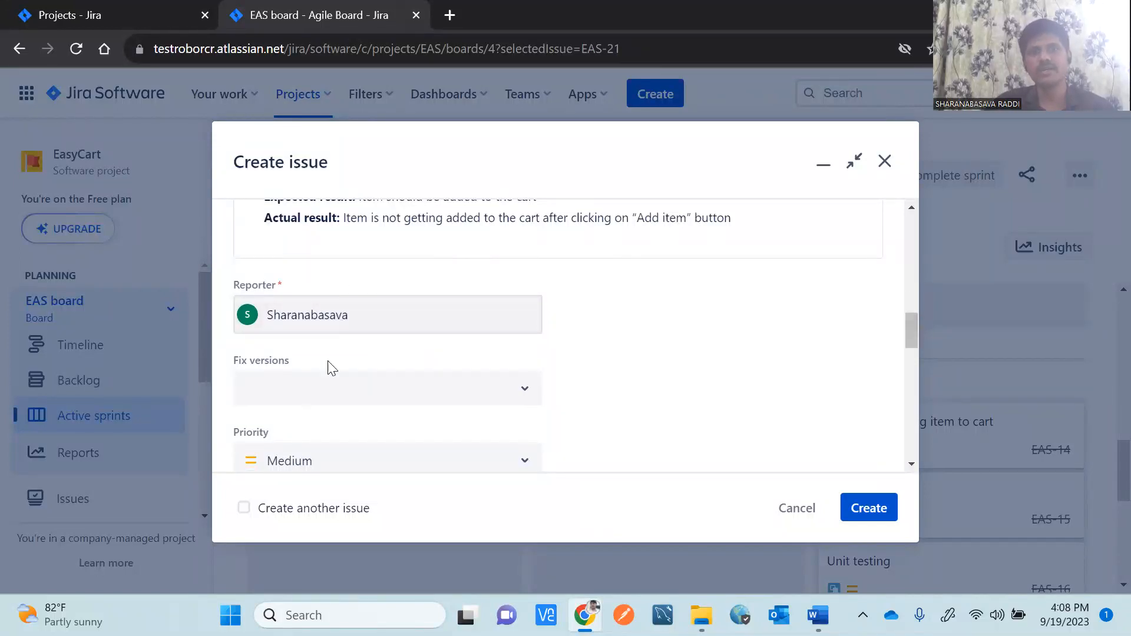
left_click_drag(913, 329, 913, 339)
left_click(498, 324)
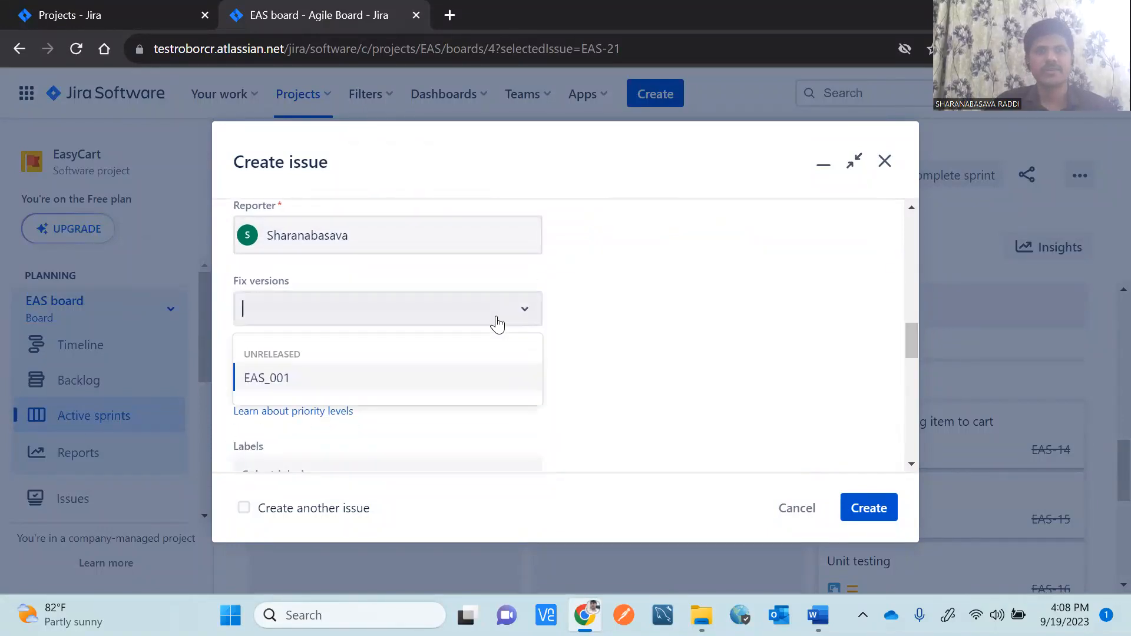
left_click(302, 385)
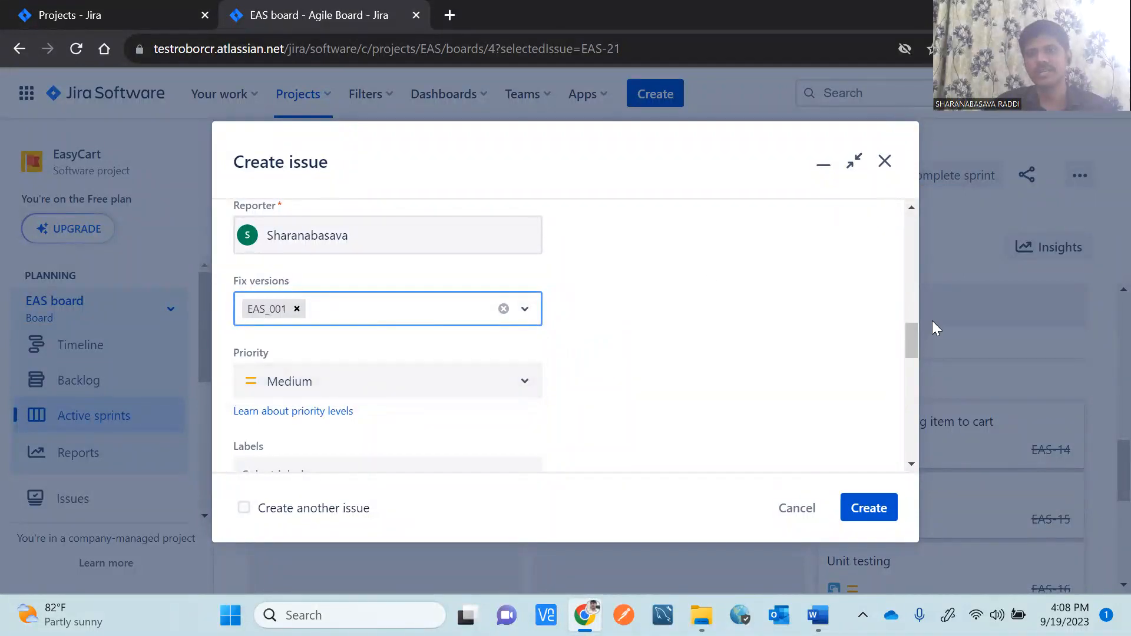
Set the bug's priority to Highest.
scroll(914, 347, "down", 1)
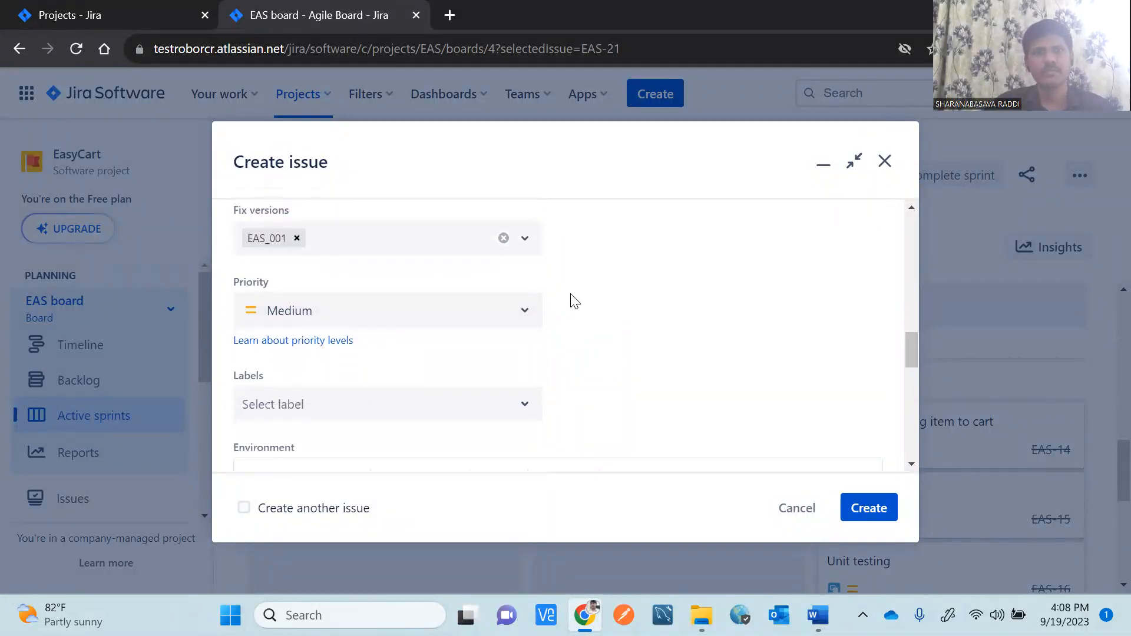
left_click(509, 320)
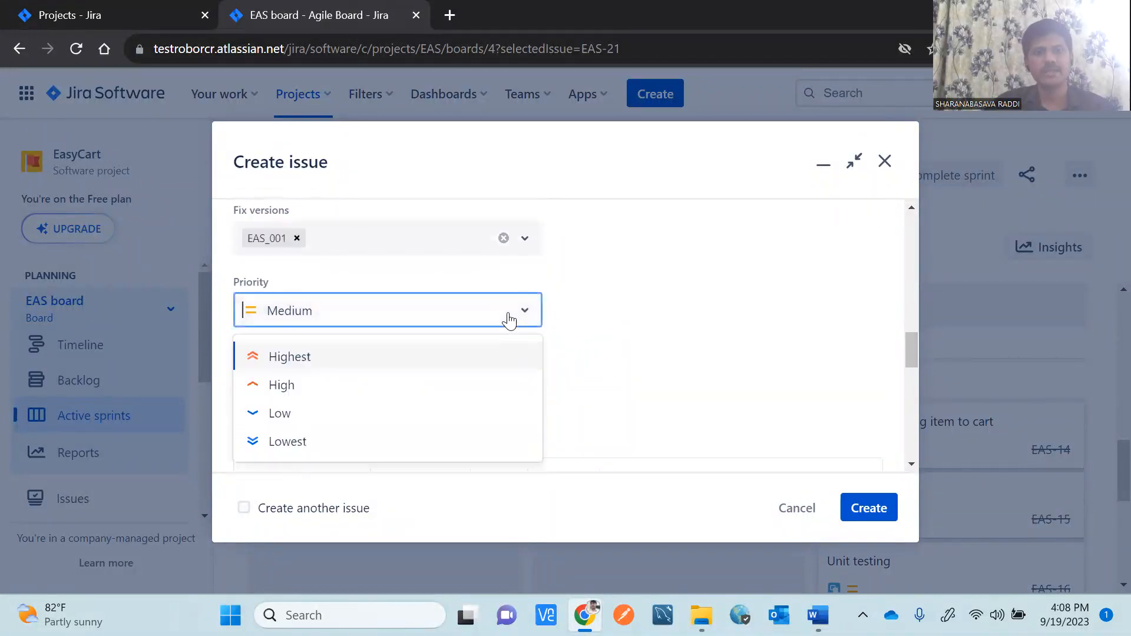
left_click(317, 386)
left_click(455, 312)
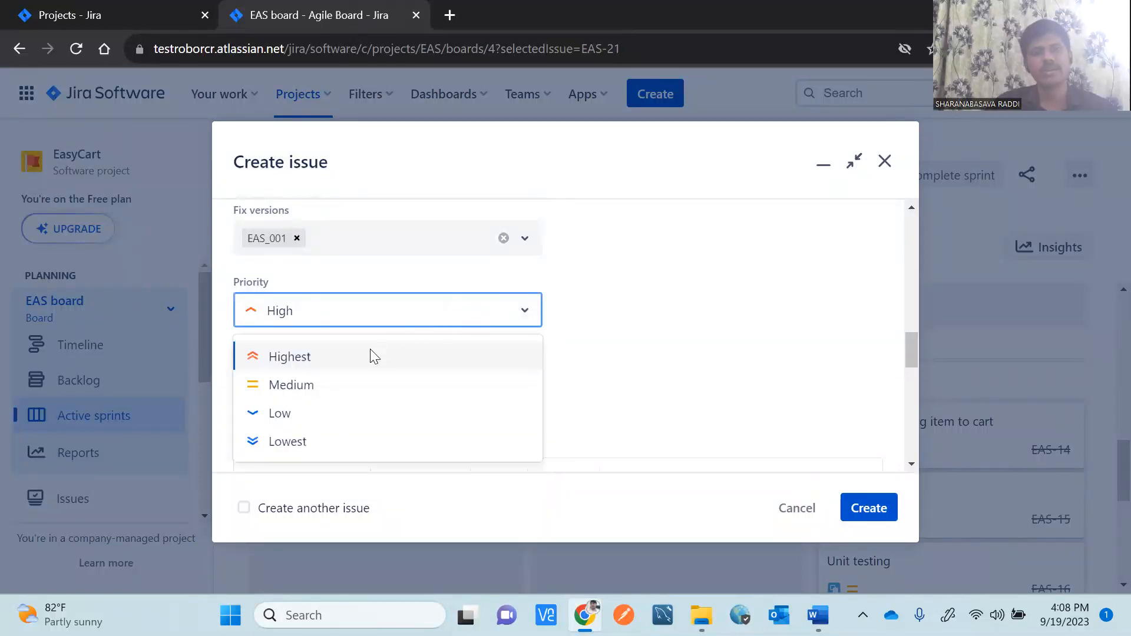
left_click(357, 366)
left_click(761, 282)
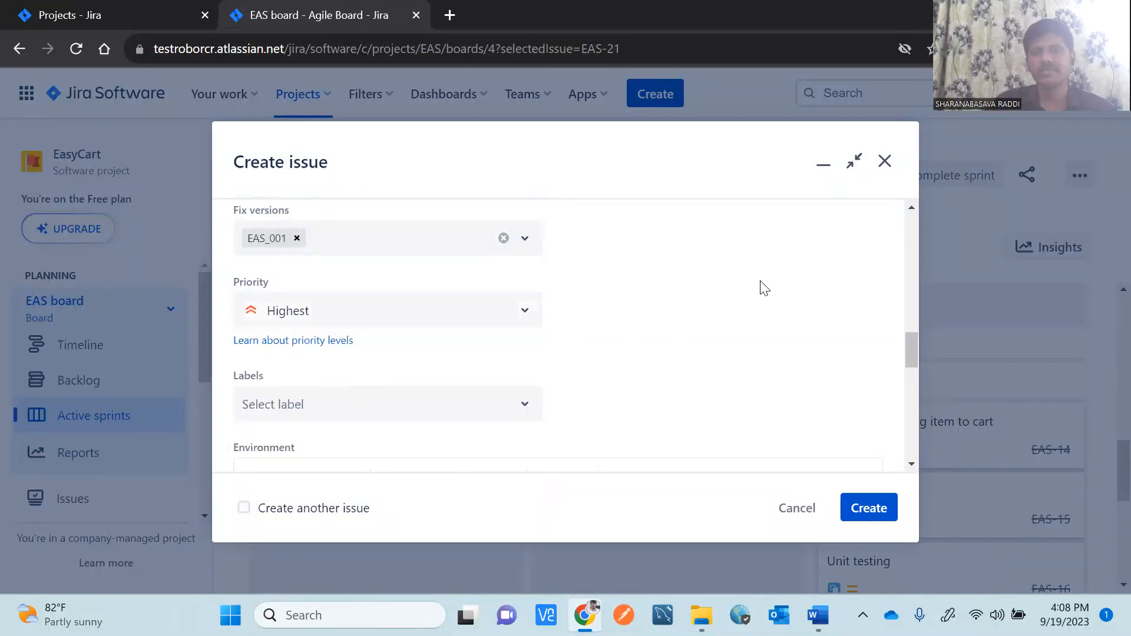
Set the bug's Affects versions to EAS_001.
left_click_drag(910, 353, 913, 374)
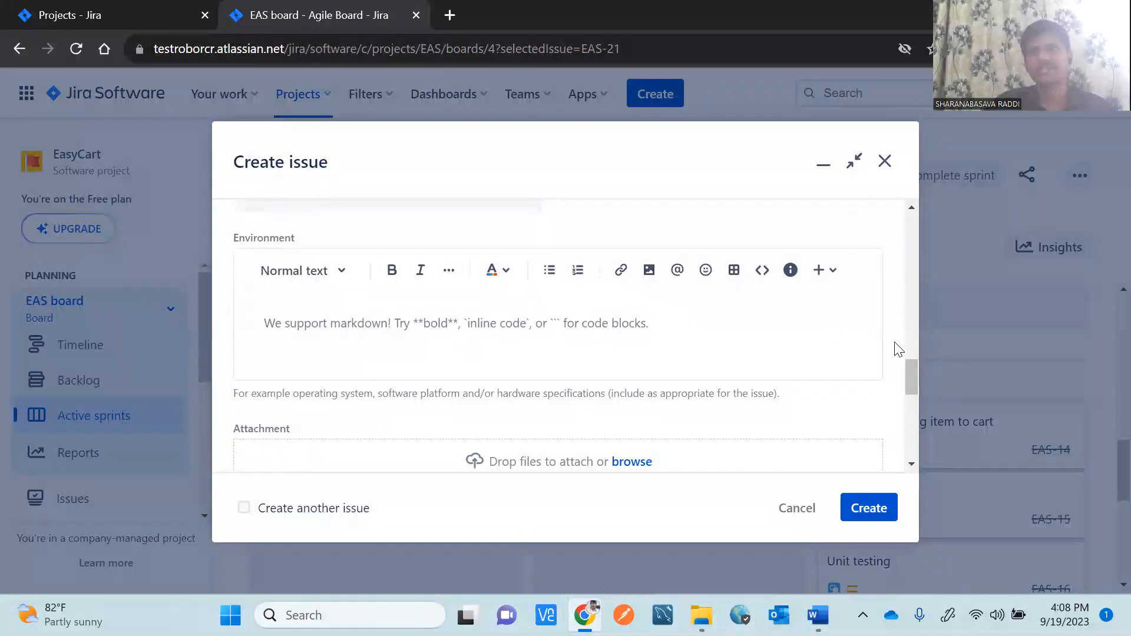
left_click_drag(913, 380, 914, 395)
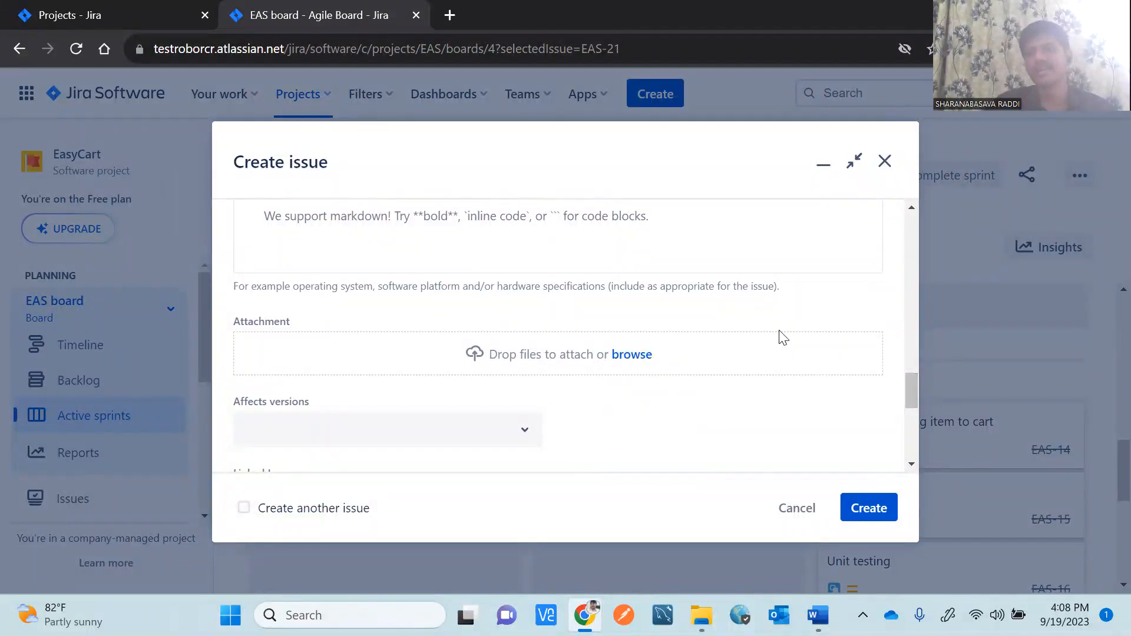
left_click_drag(911, 387, 912, 405)
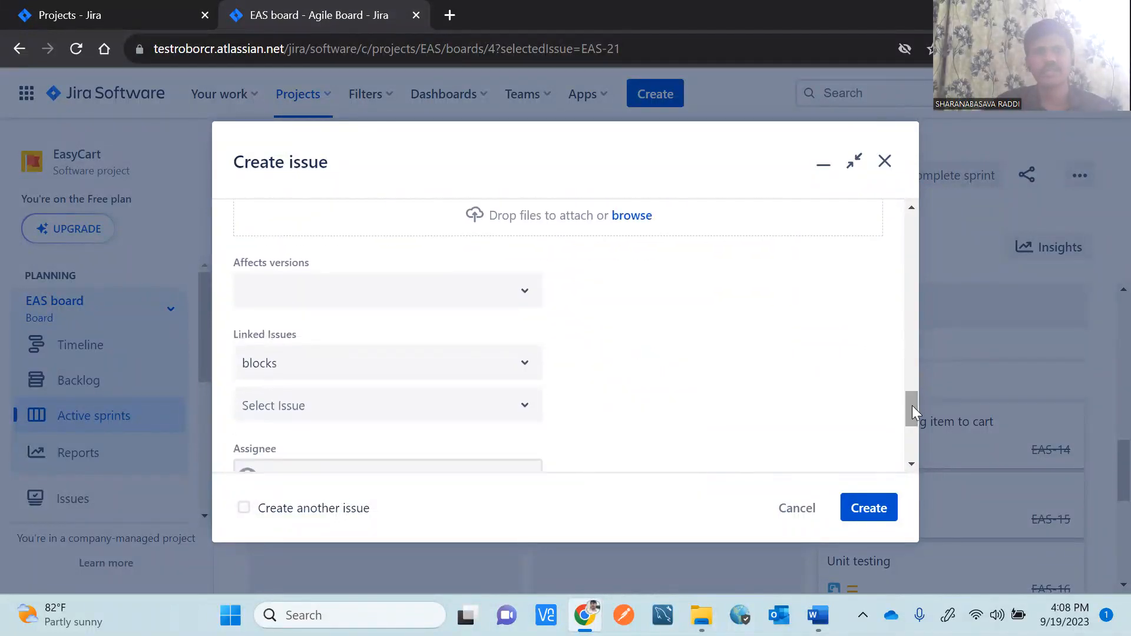
left_click(520, 294)
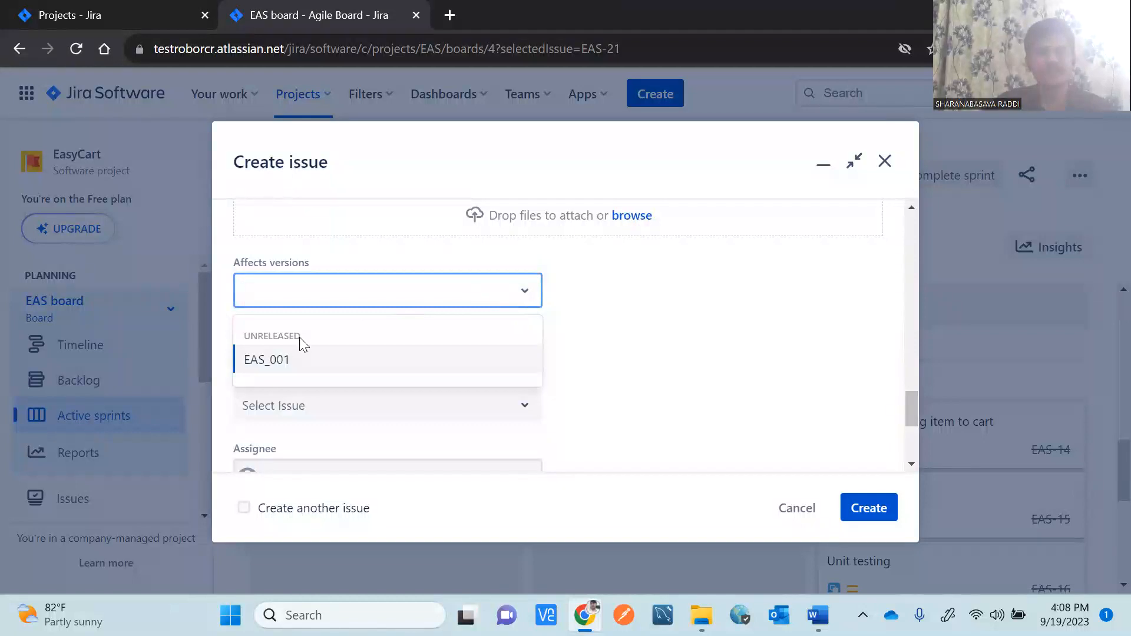
left_click(277, 360)
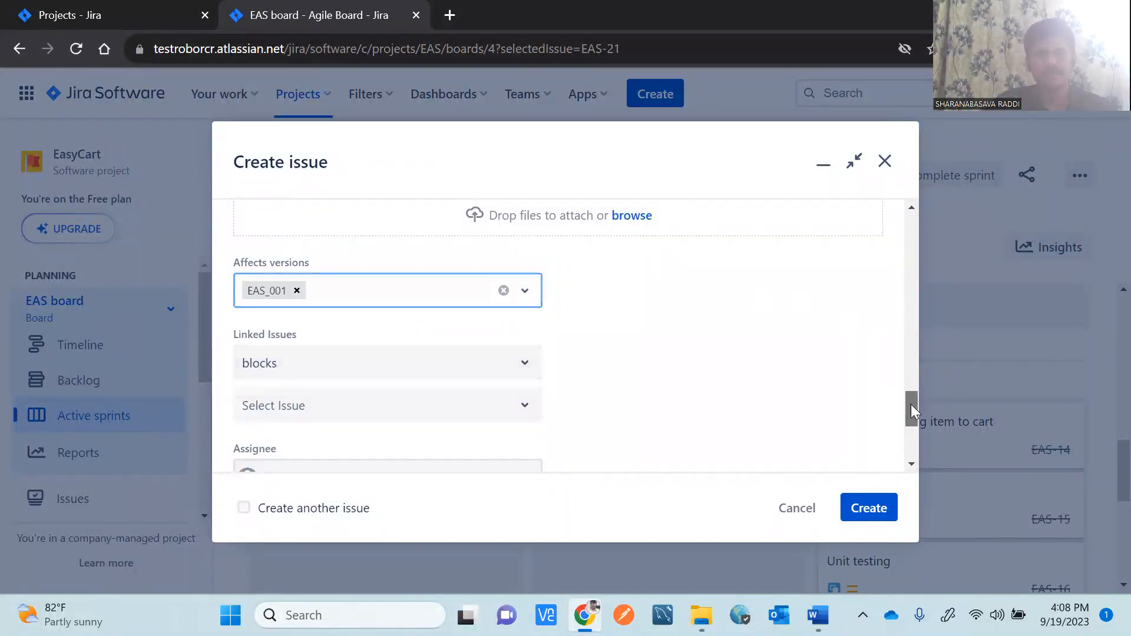
left_click_drag(911, 404, 911, 411)
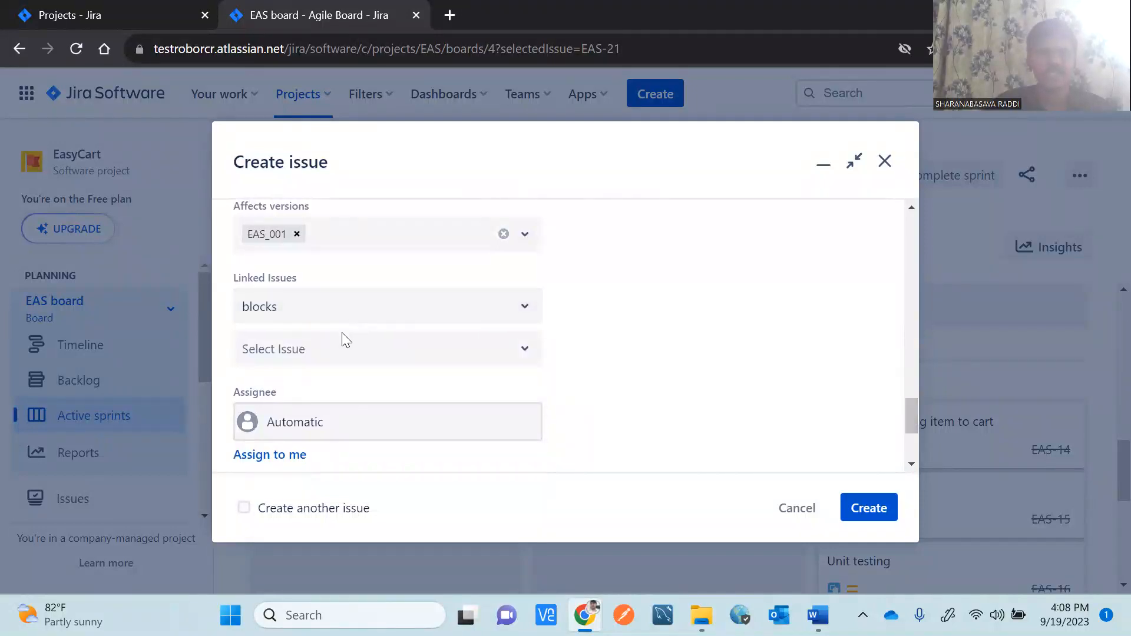
Link the bug as blocking issue EAS-3.
left_click(326, 359)
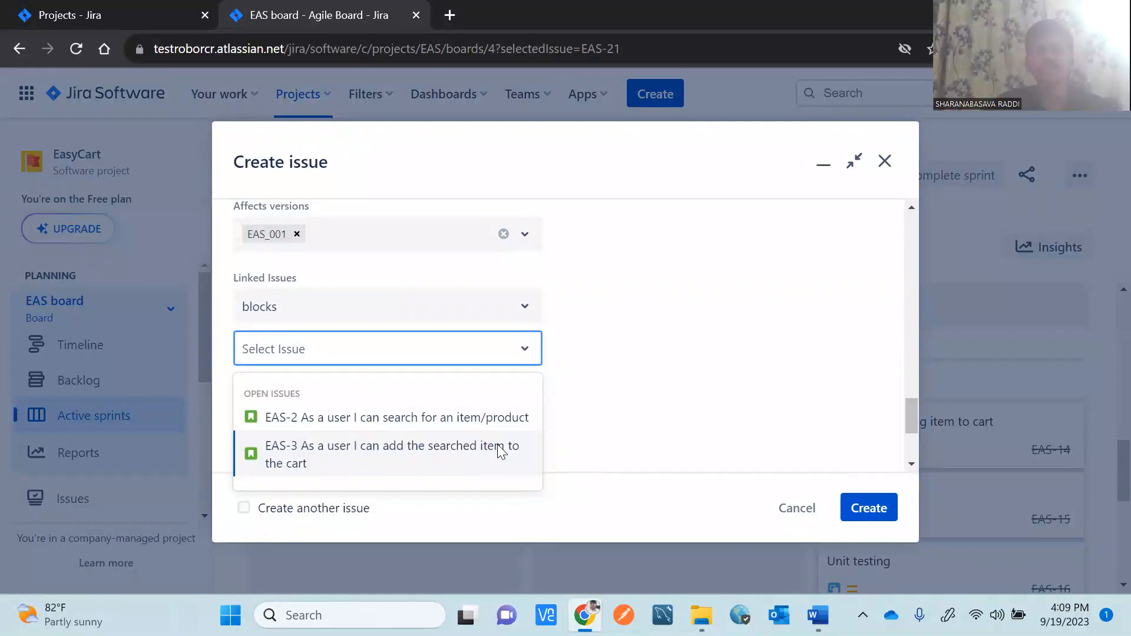
left_click(406, 454)
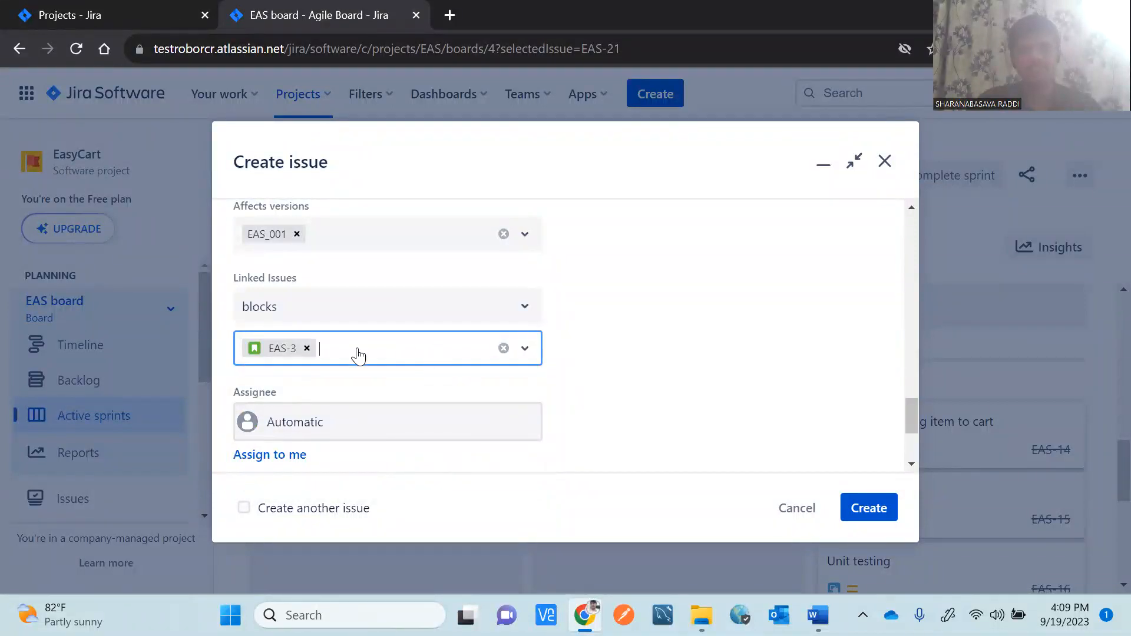
left_click_drag(912, 415, 914, 432)
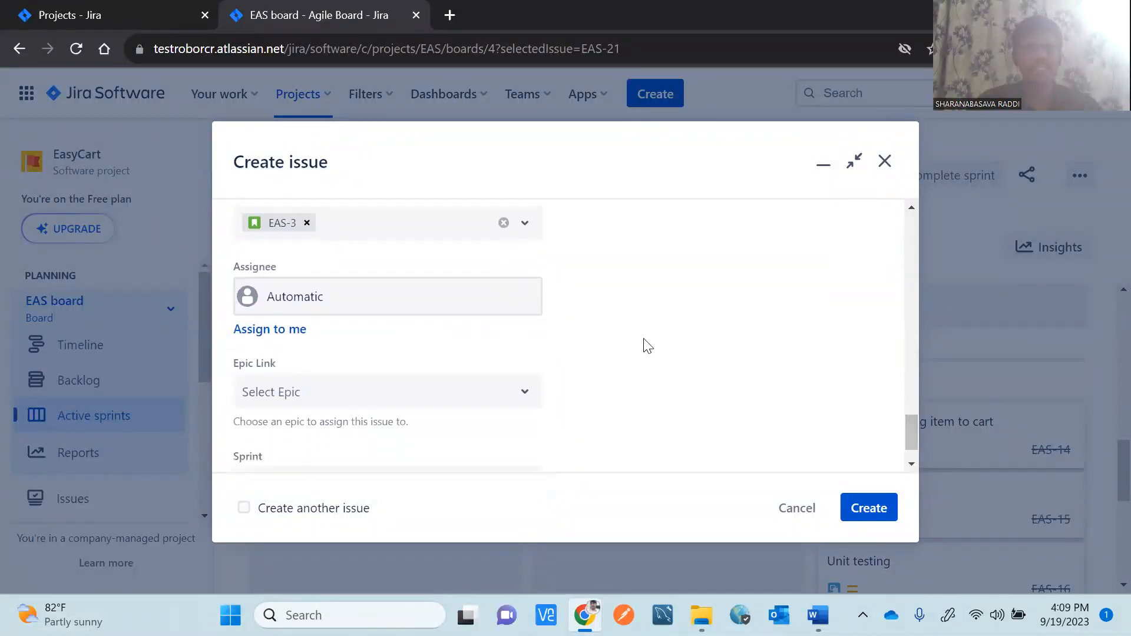
Assign the bug to a team member, link it to epic EAS-1, and place it in EAS_Sprint_01.
left_click(325, 308)
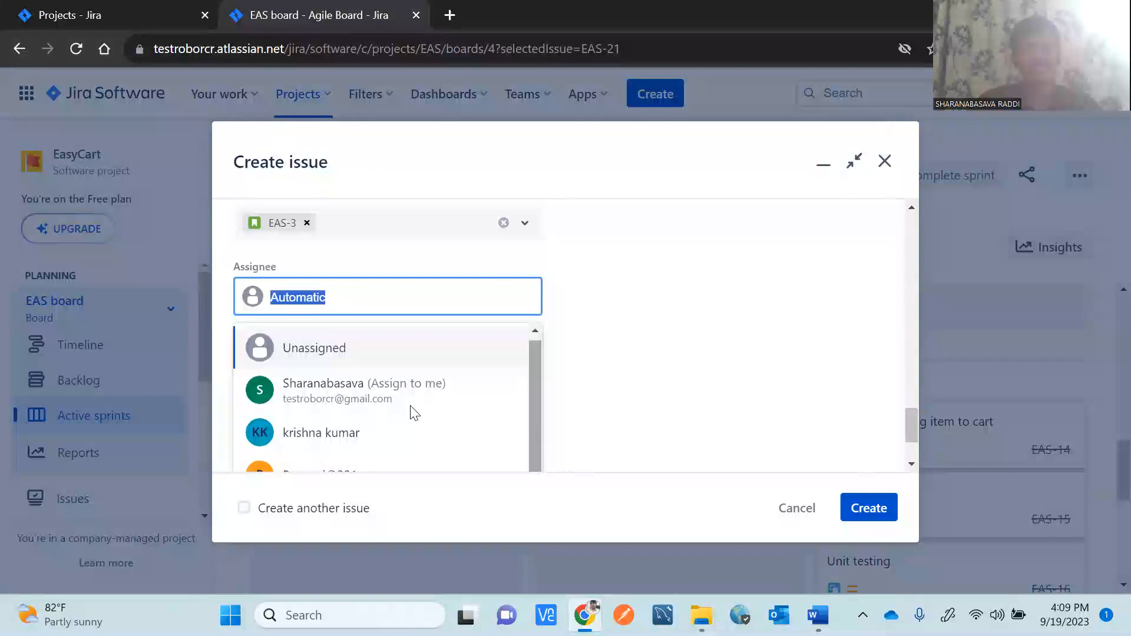
left_click(335, 449)
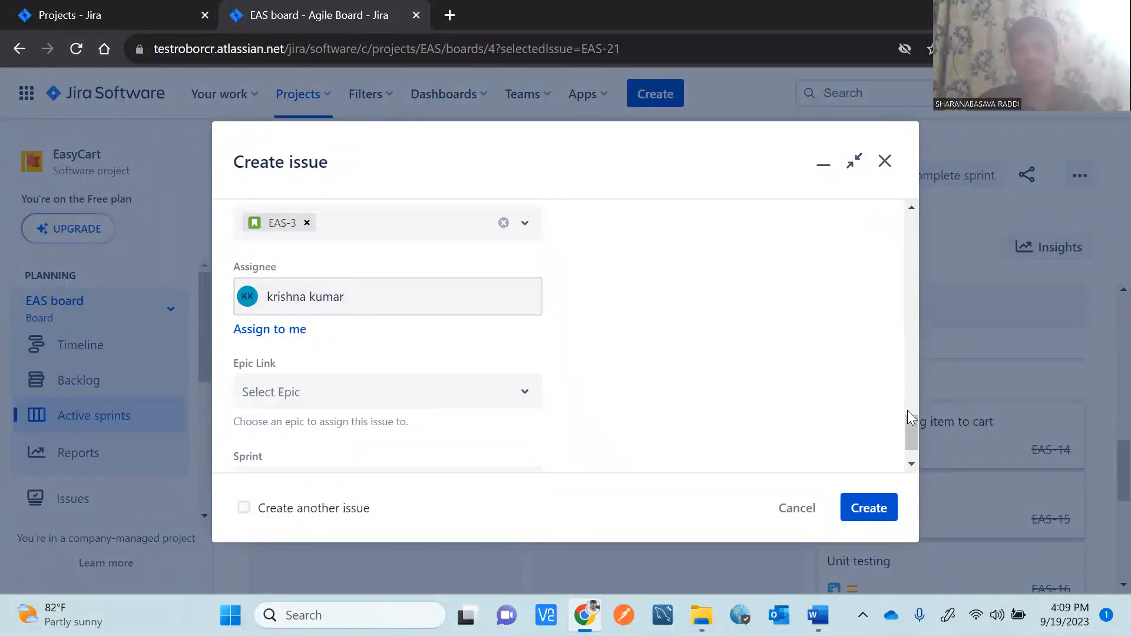
scroll(909, 424, "down", 2)
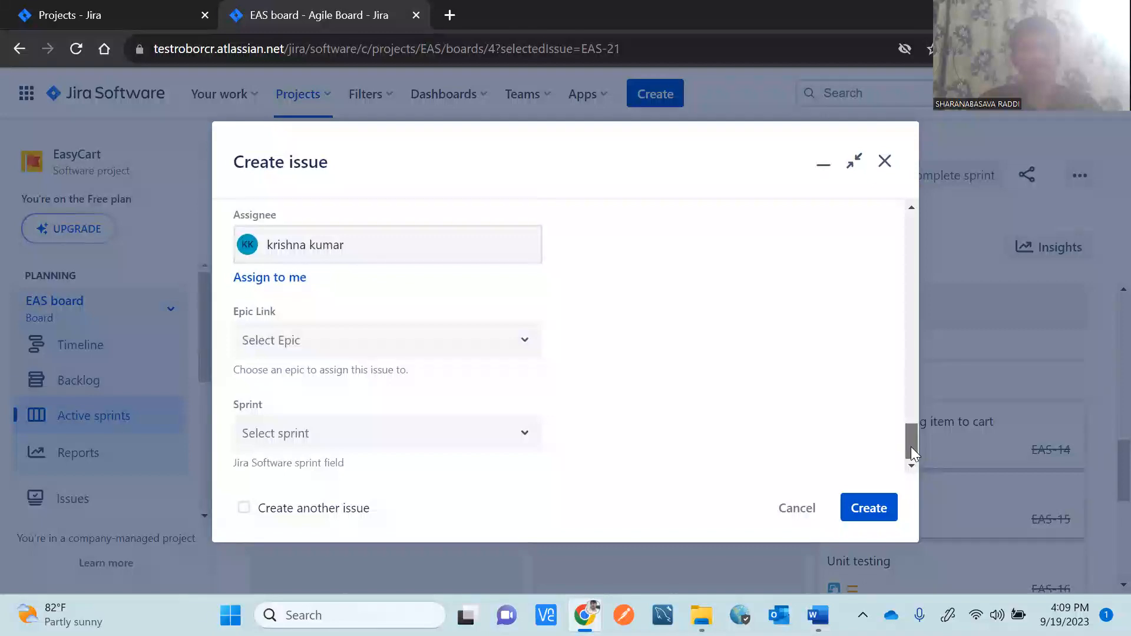
left_click(485, 352)
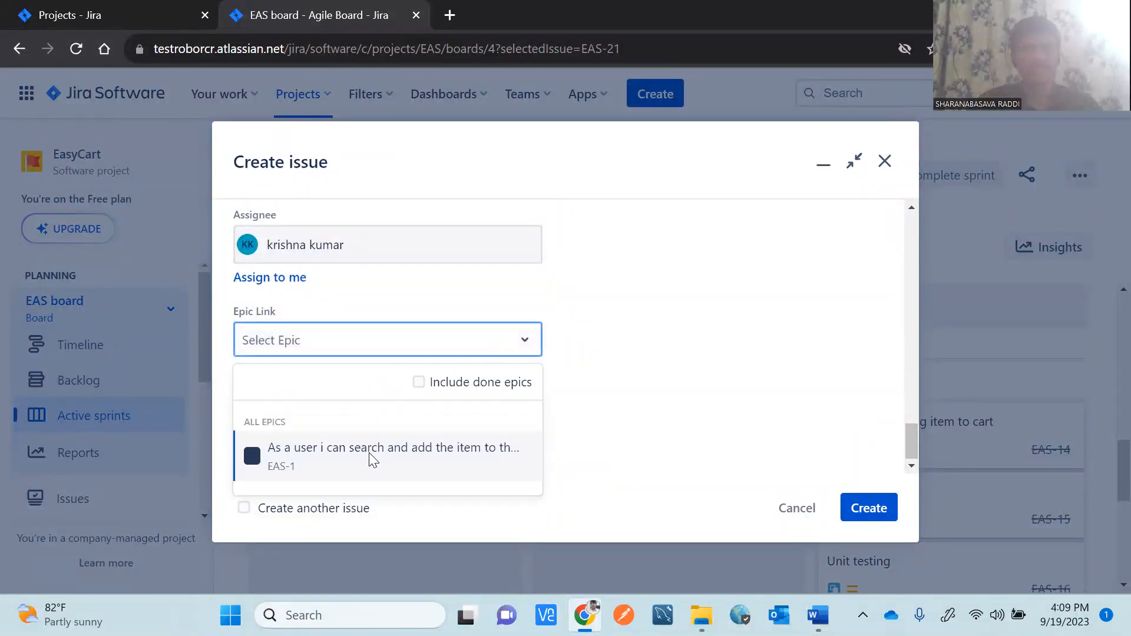
left_click(370, 457)
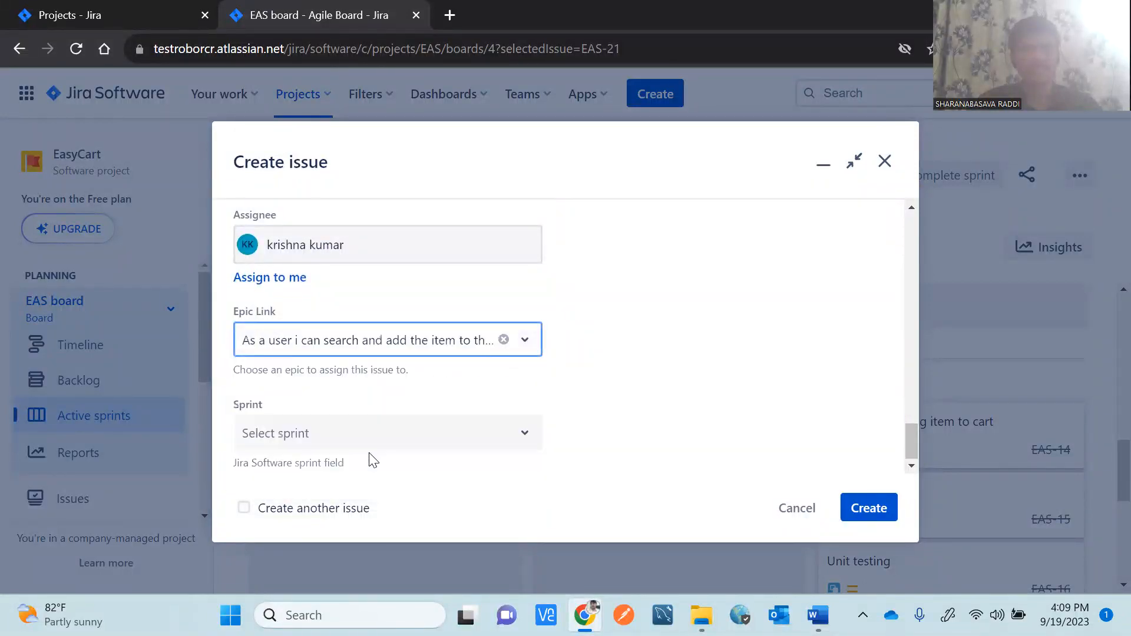
left_click(504, 439)
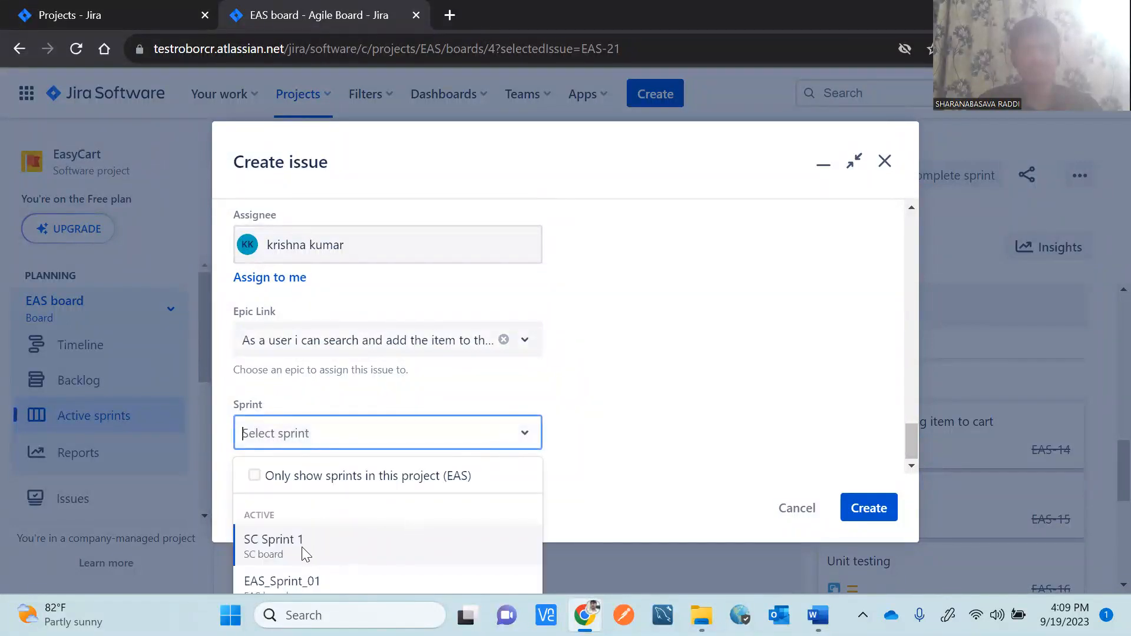
left_click(313, 581)
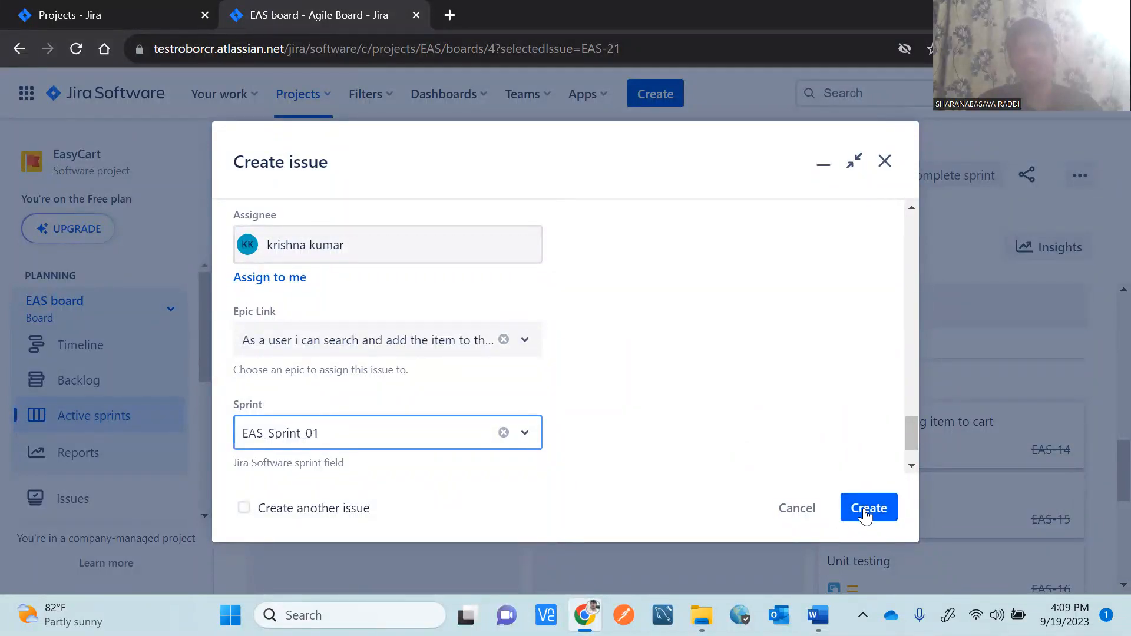
Review the completed bug form and description, then create it as issue EAS-23.
left_click_drag(911, 435, 898, 203)
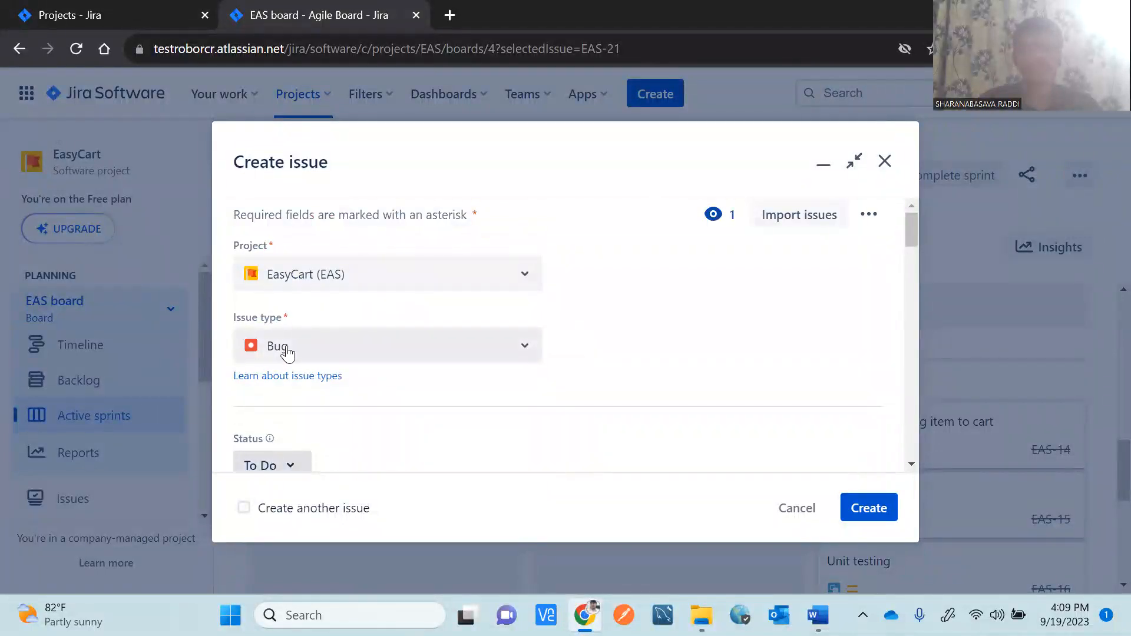
left_click_drag(911, 225, 914, 260)
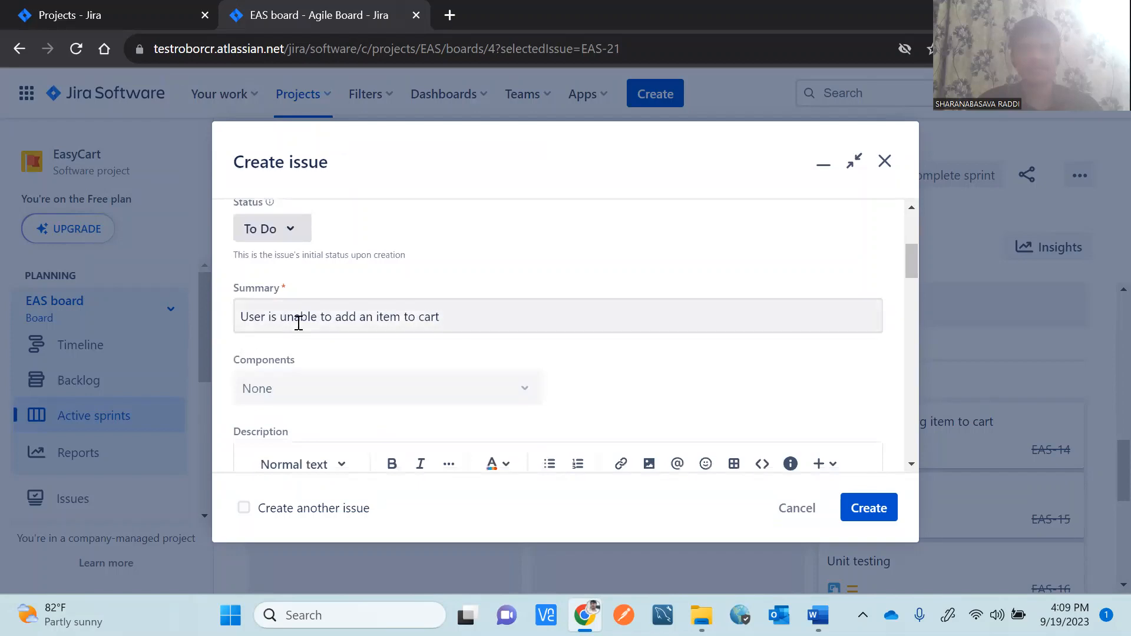
left_click_drag(914, 249, 921, 283)
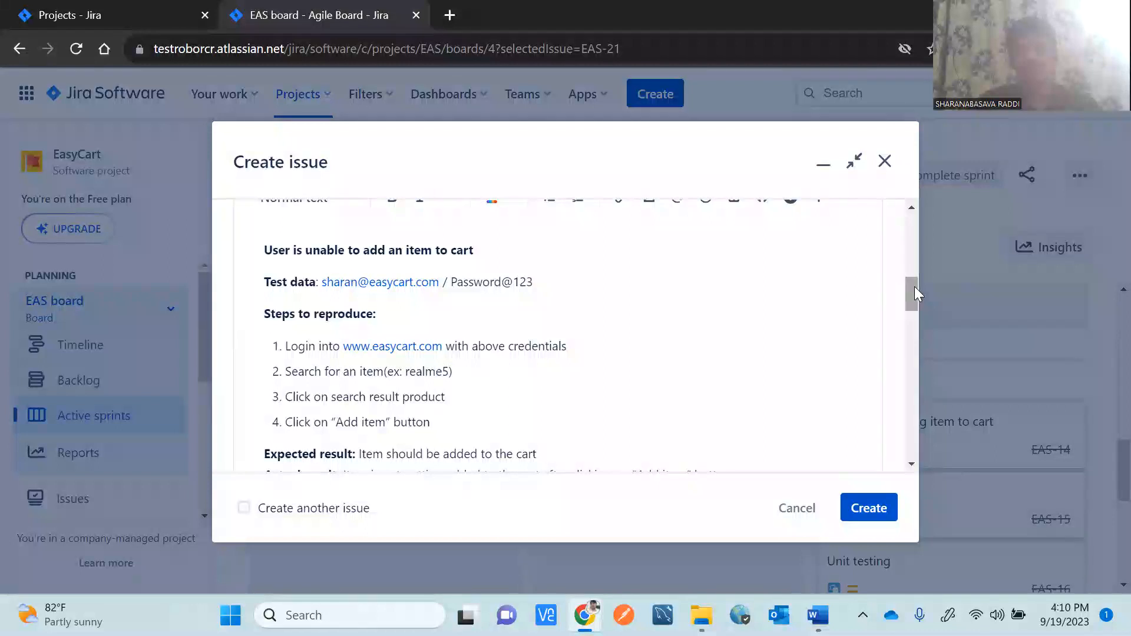
left_click_drag(914, 286, 913, 296)
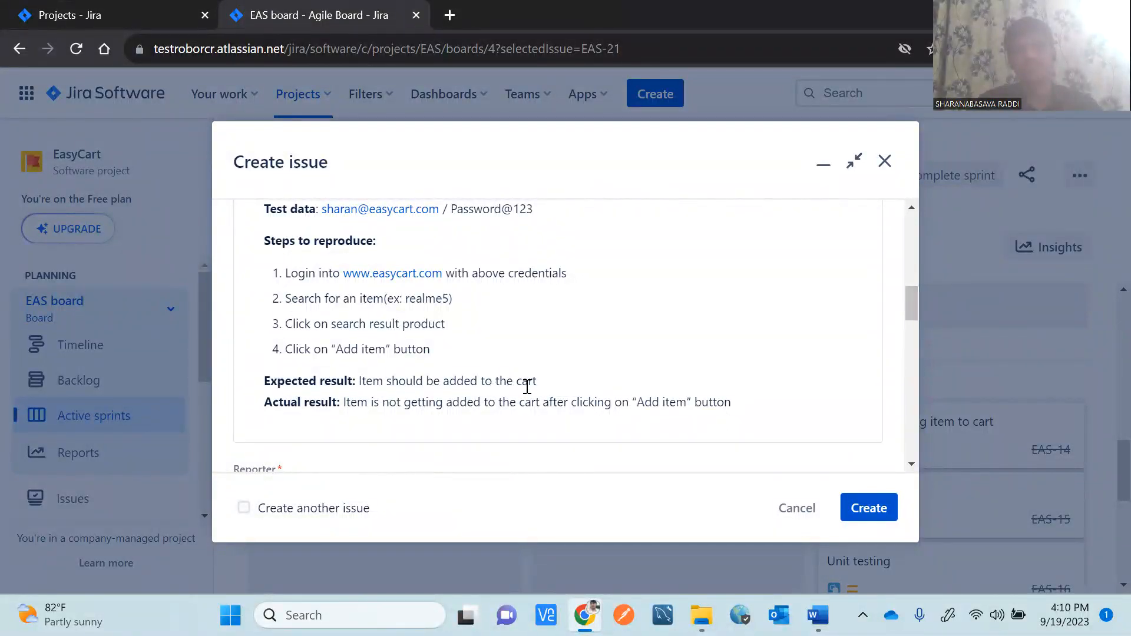
left_click_drag(550, 381, 361, 383)
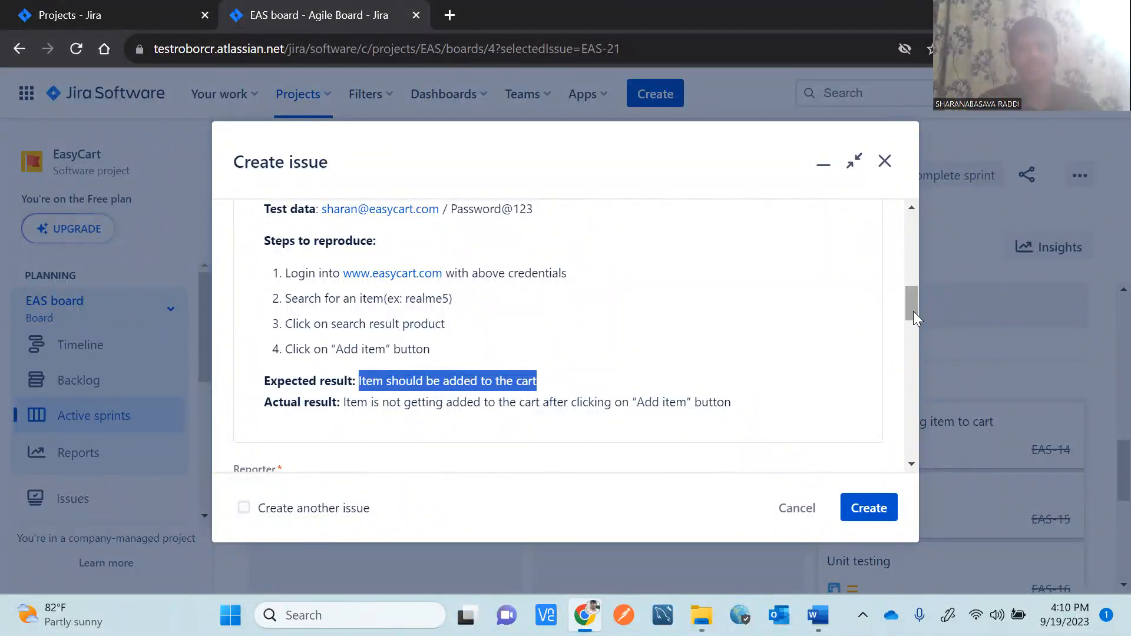
left_click(741, 402)
left_click_drag(740, 402, 344, 410)
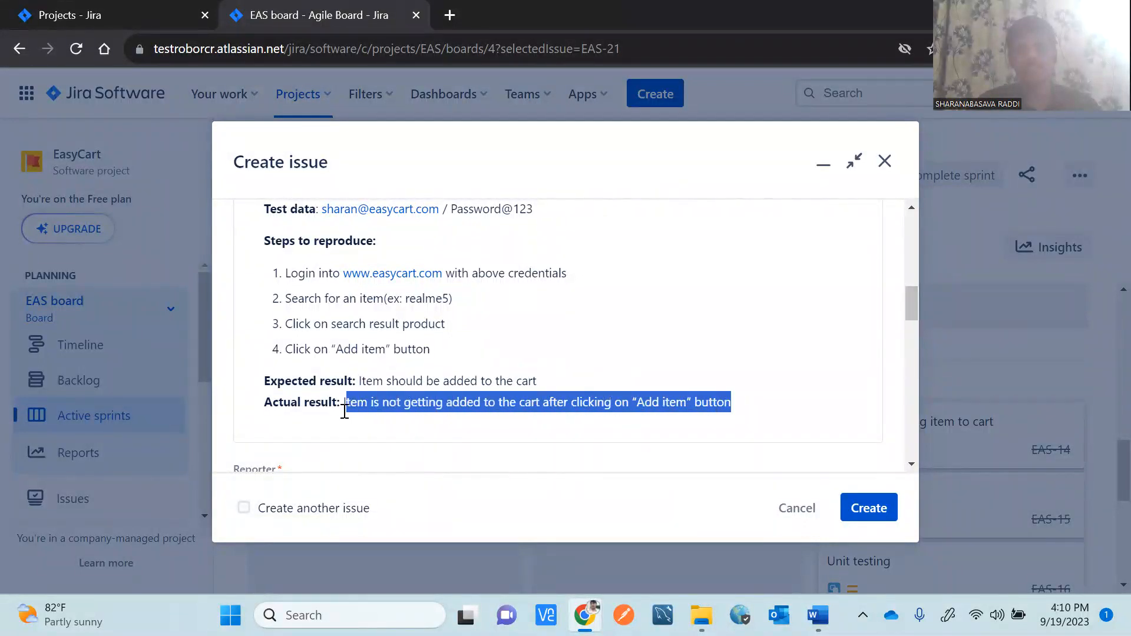
left_click(781, 379)
left_click_drag(912, 305, 936, 429)
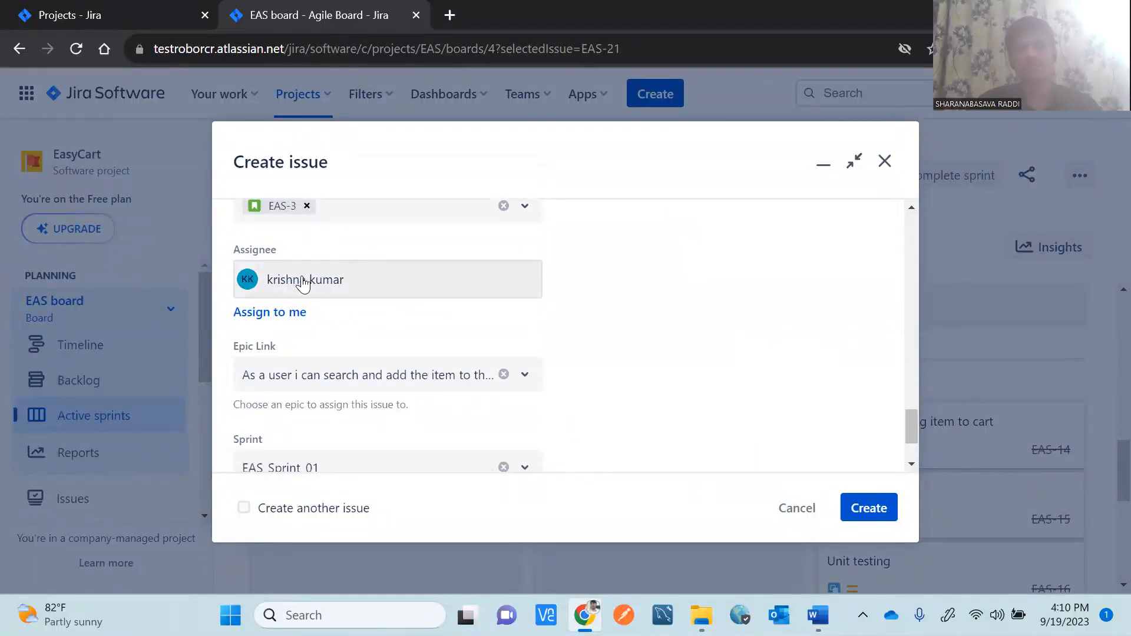
left_click_drag(913, 420, 909, 434)
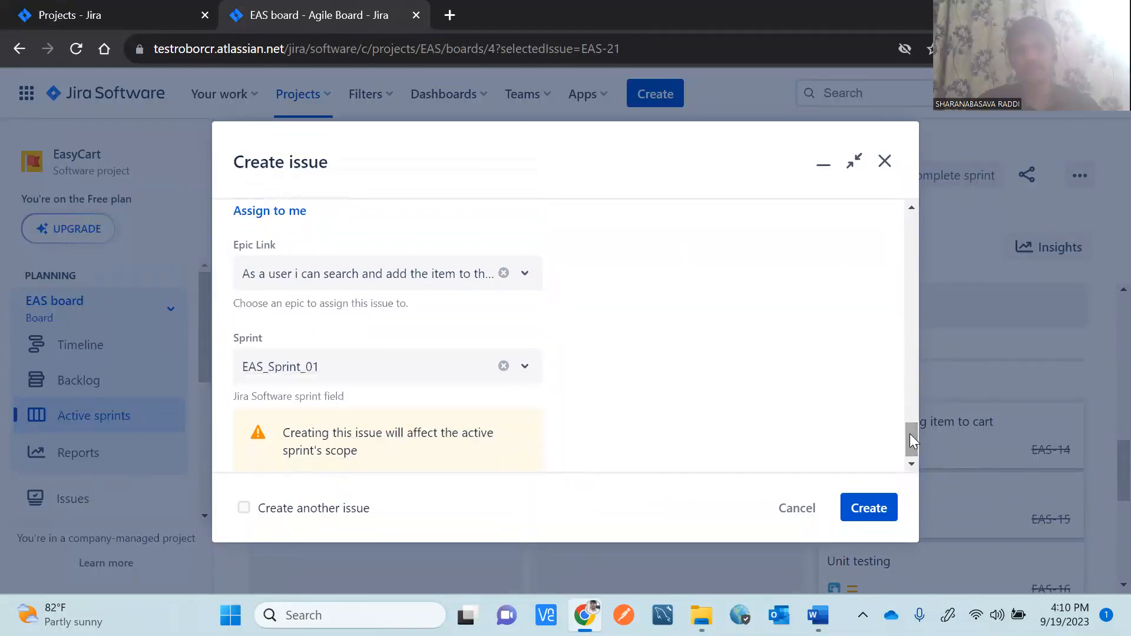
left_click(873, 510)
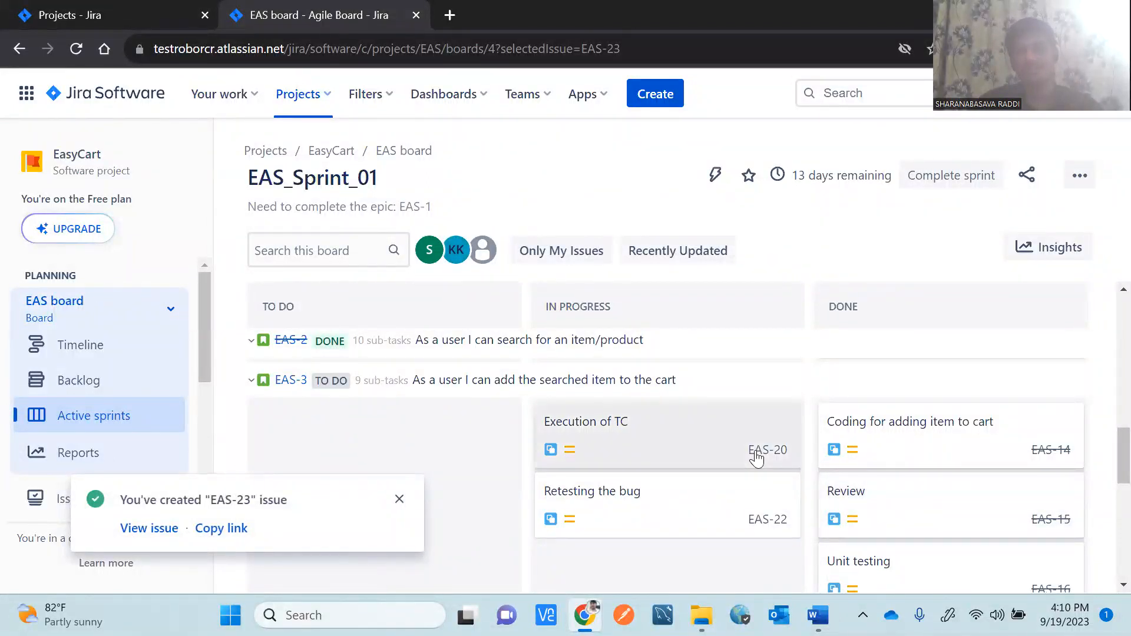
Dismiss the EAS-23 created notice, scroll to Other Issues, and open the EAS-23 card.
scroll(1107, 459, "down", 3)
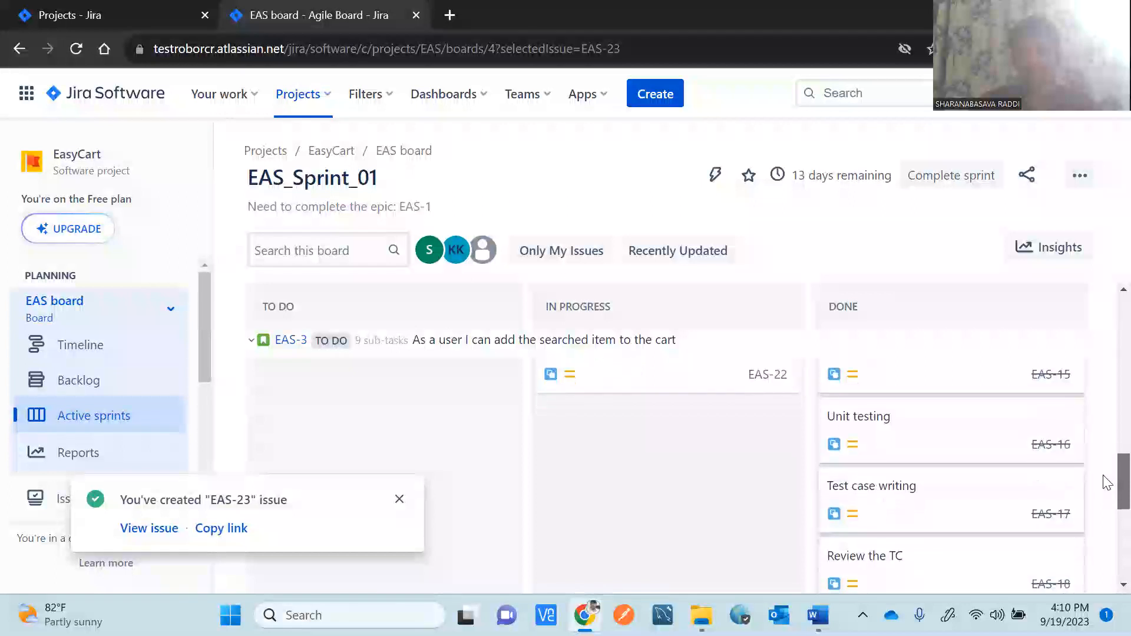
left_click(399, 499)
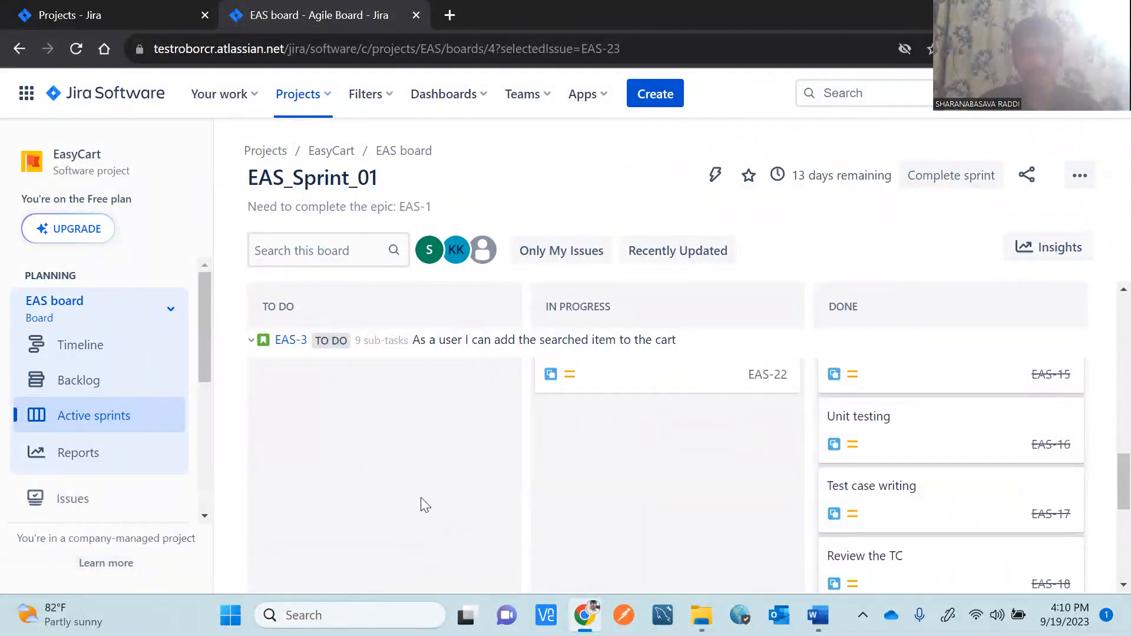
scroll(1104, 477, "down", 5)
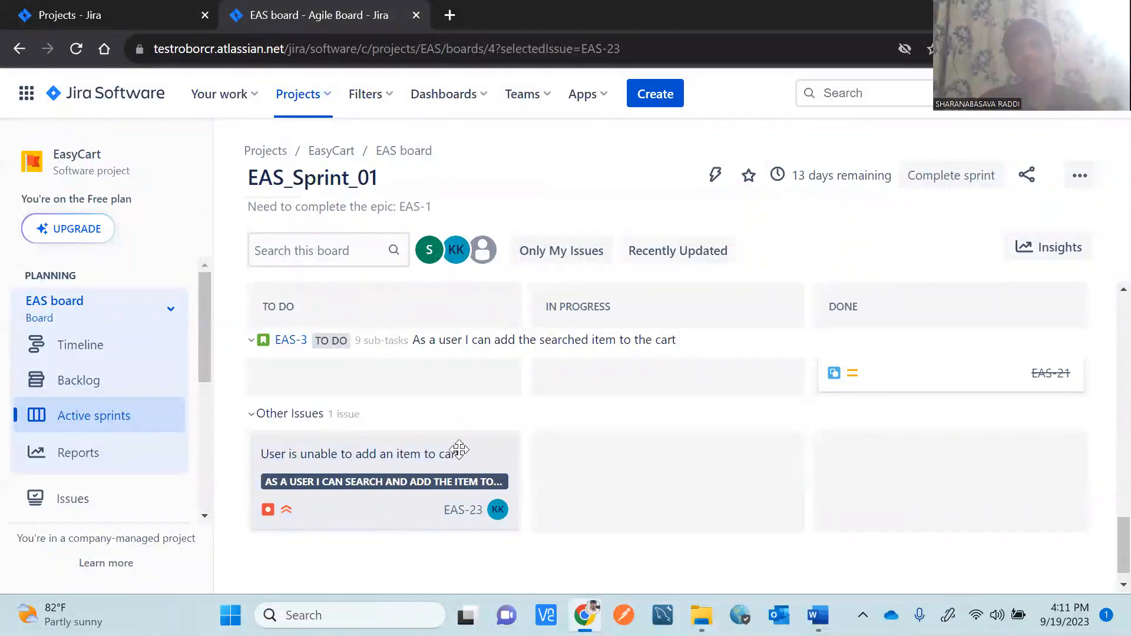
left_click(367, 460)
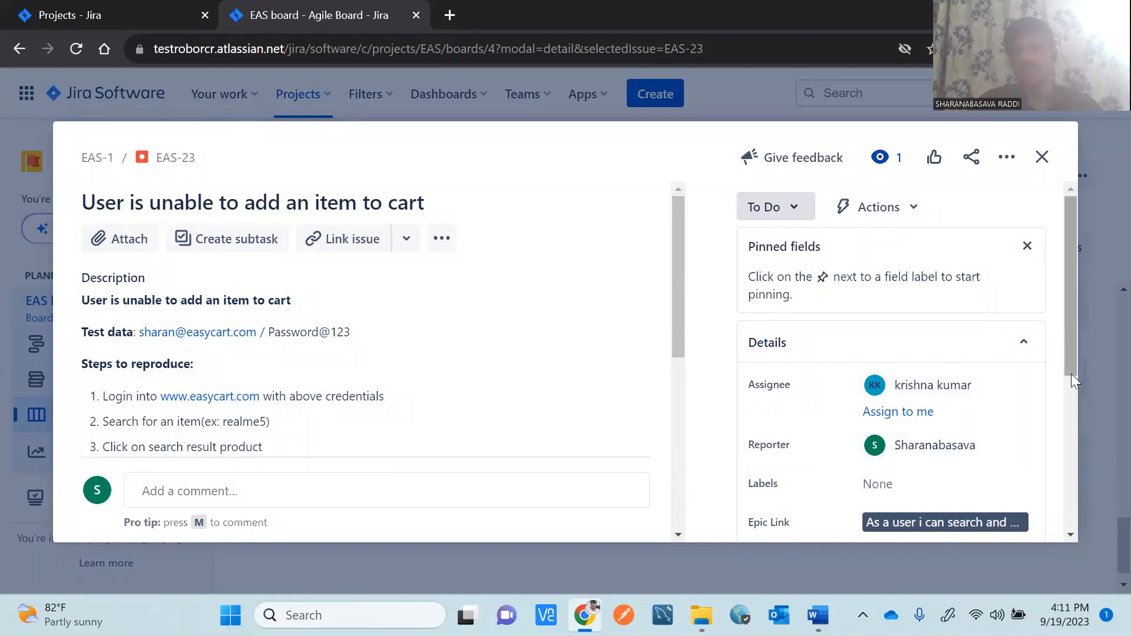
Scroll through EAS-23's description and Details panel: assignee, epic, sprint and priority.
left_click_drag(1071, 367, 1084, 446)
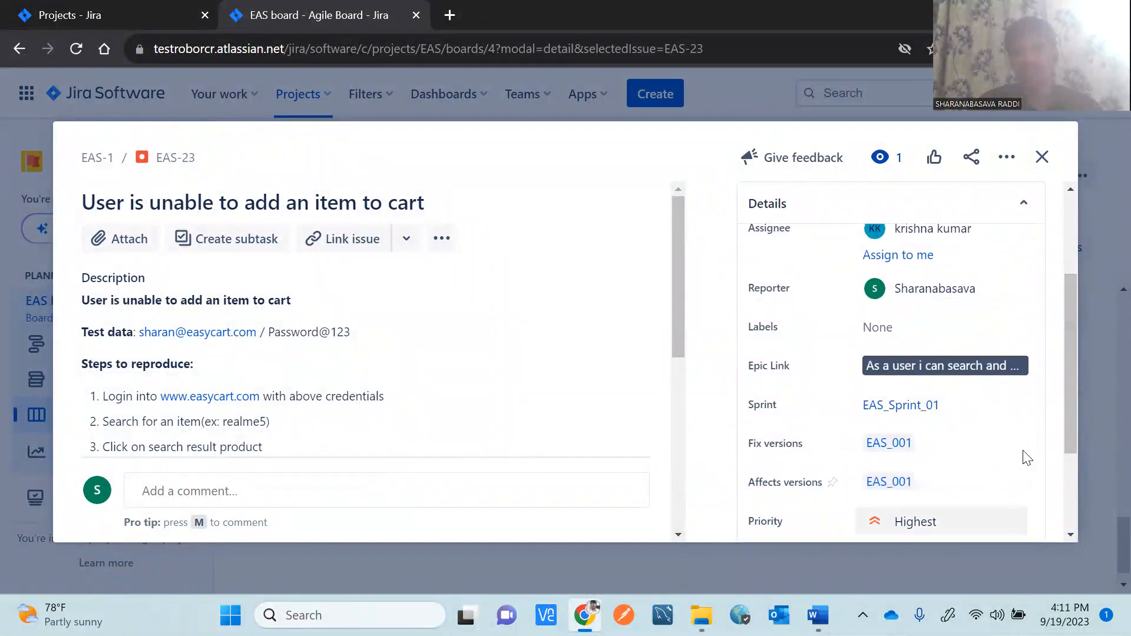
mouse_move(1070, 433)
left_mouse_down()
mouse_move(1082, 494)
mouse_move(1048, 324)
left_mouse_up()
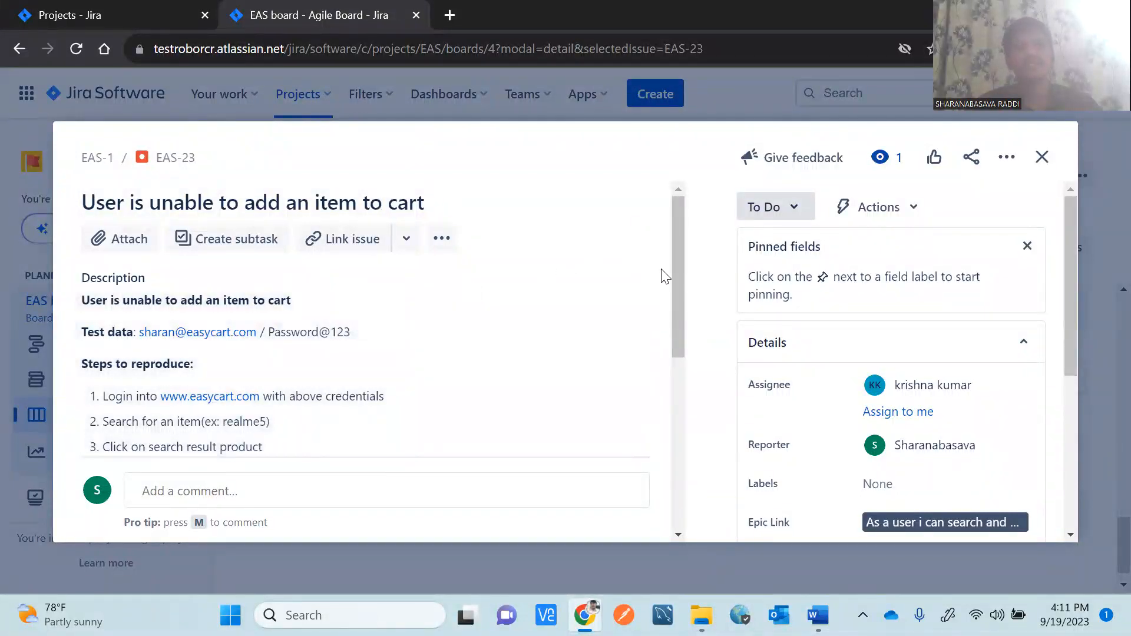
left_click_drag(677, 281, 677, 357)
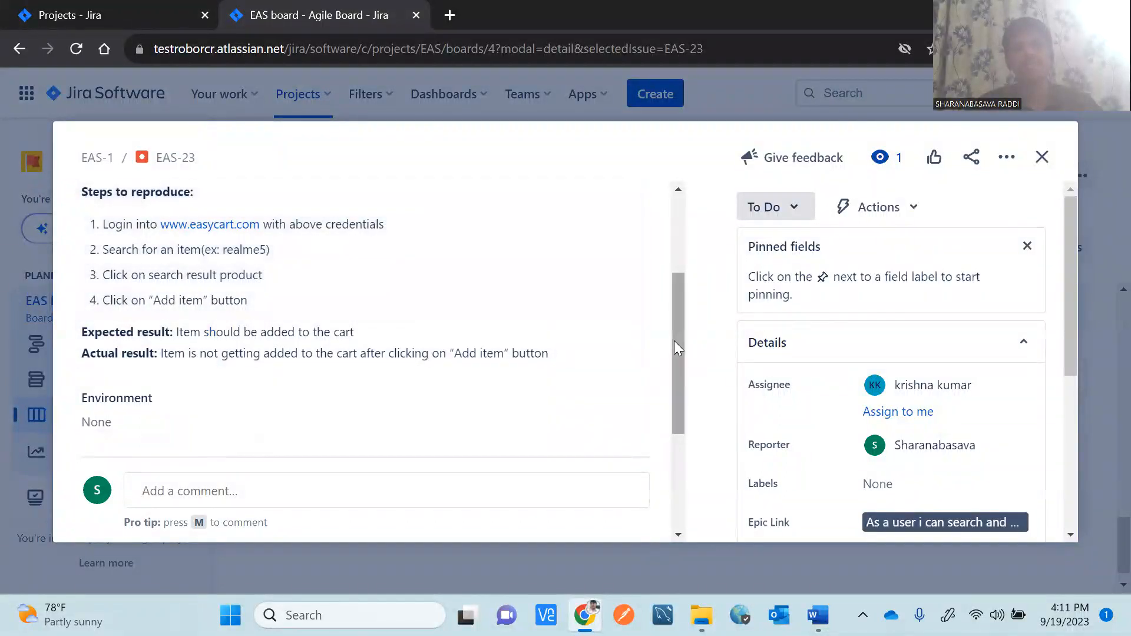
left_click_drag(674, 347, 665, 261)
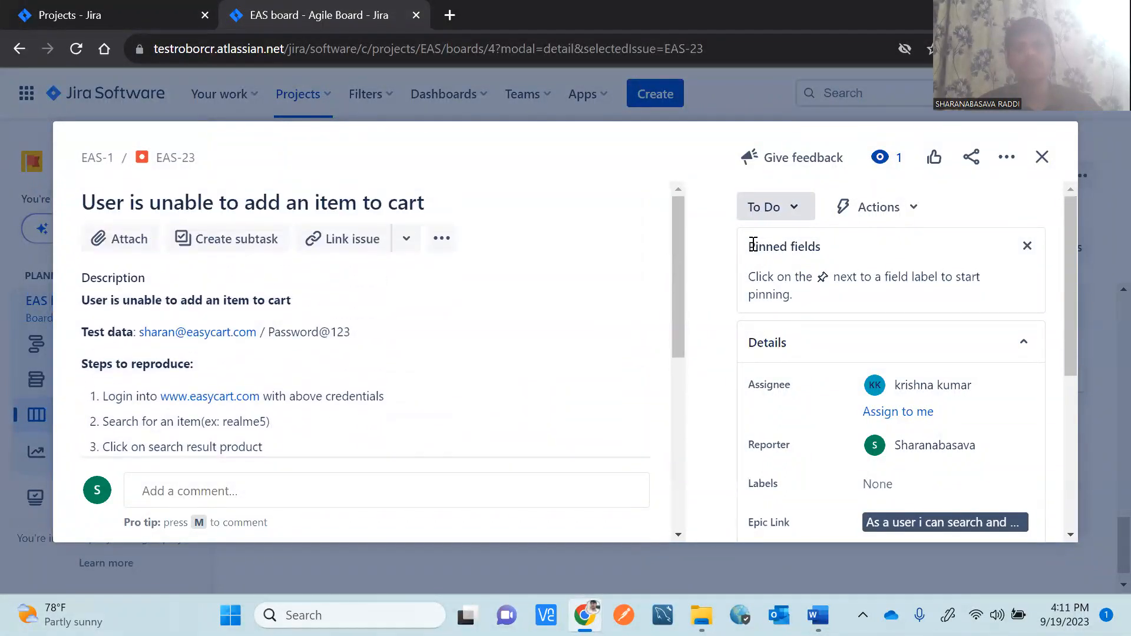
Change EAS-23's status from To Do to In Progress and close the issue.
left_click(793, 212)
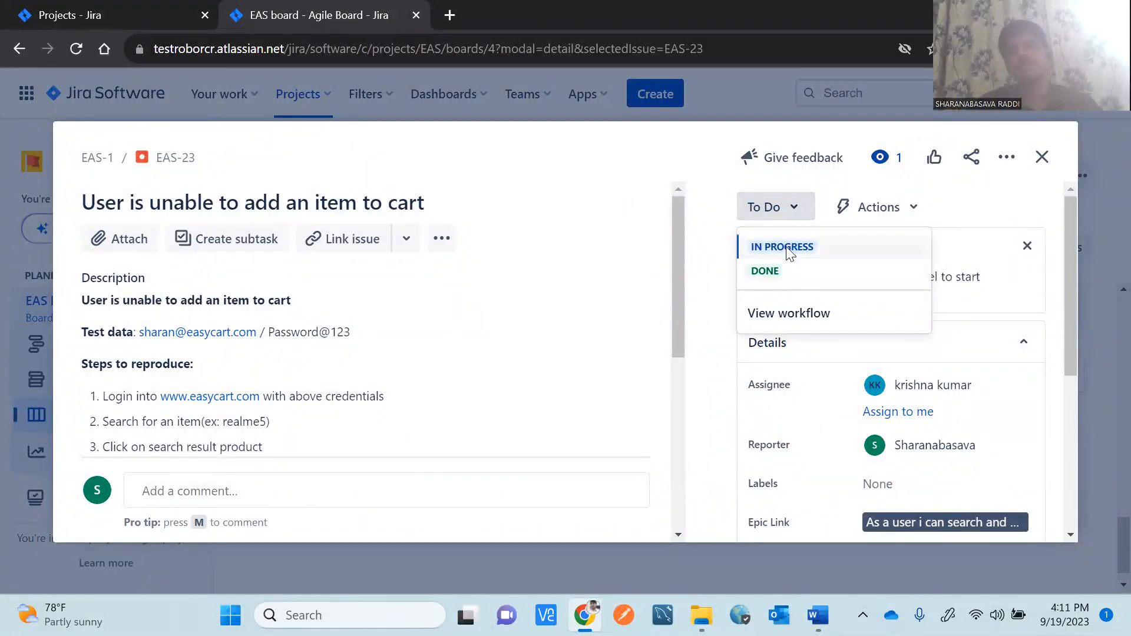
left_click(677, 147)
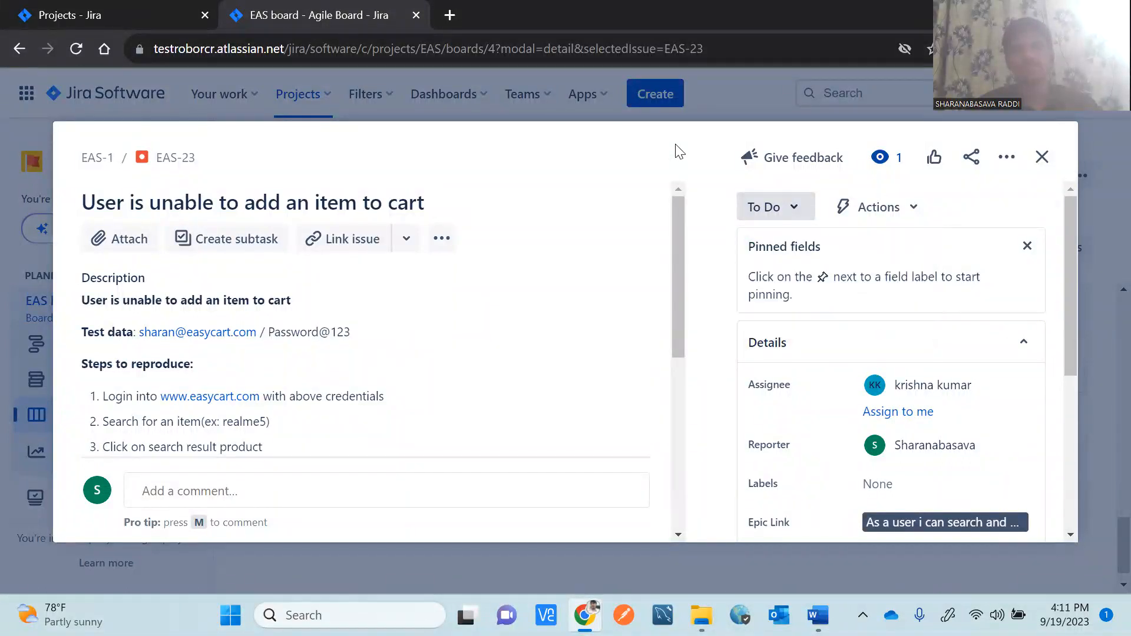
left_click(795, 211)
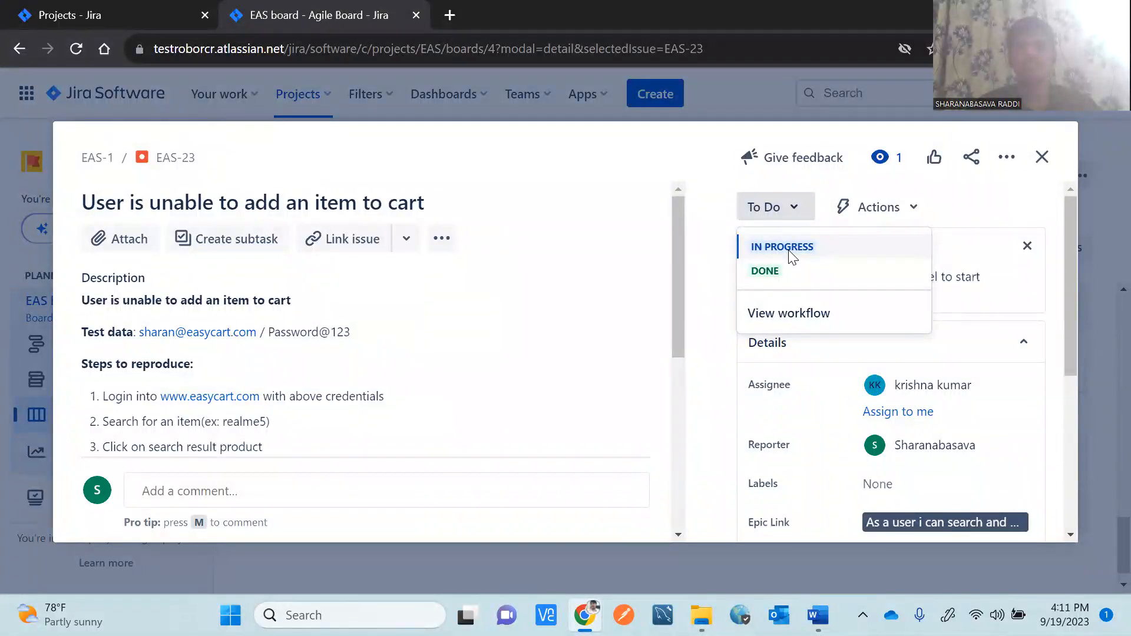
left_click(788, 247)
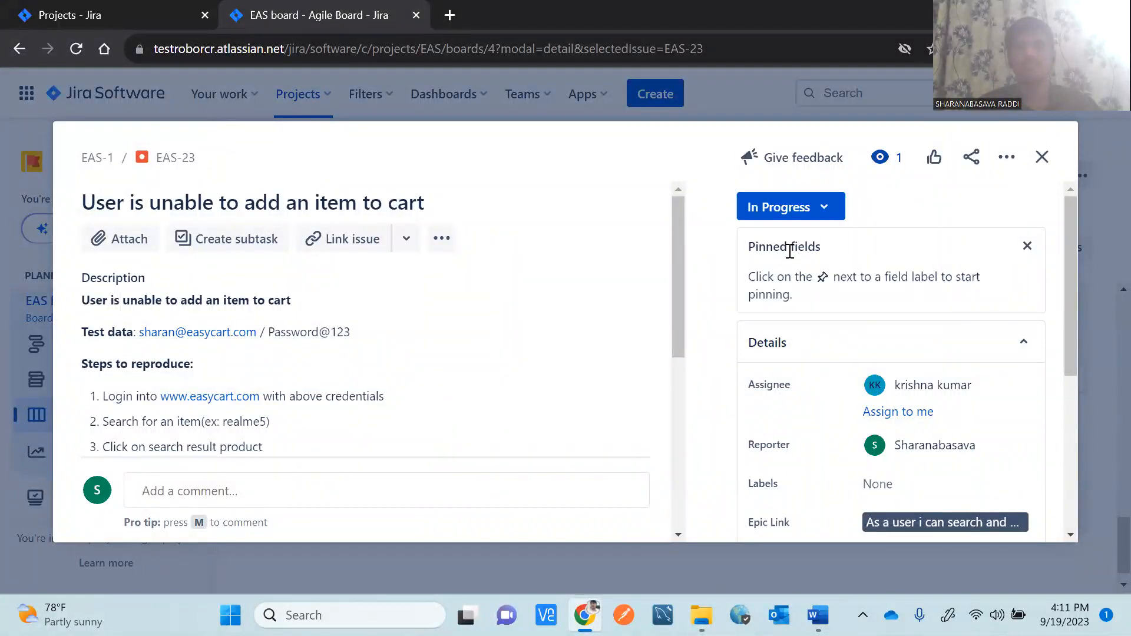
left_click(1042, 159)
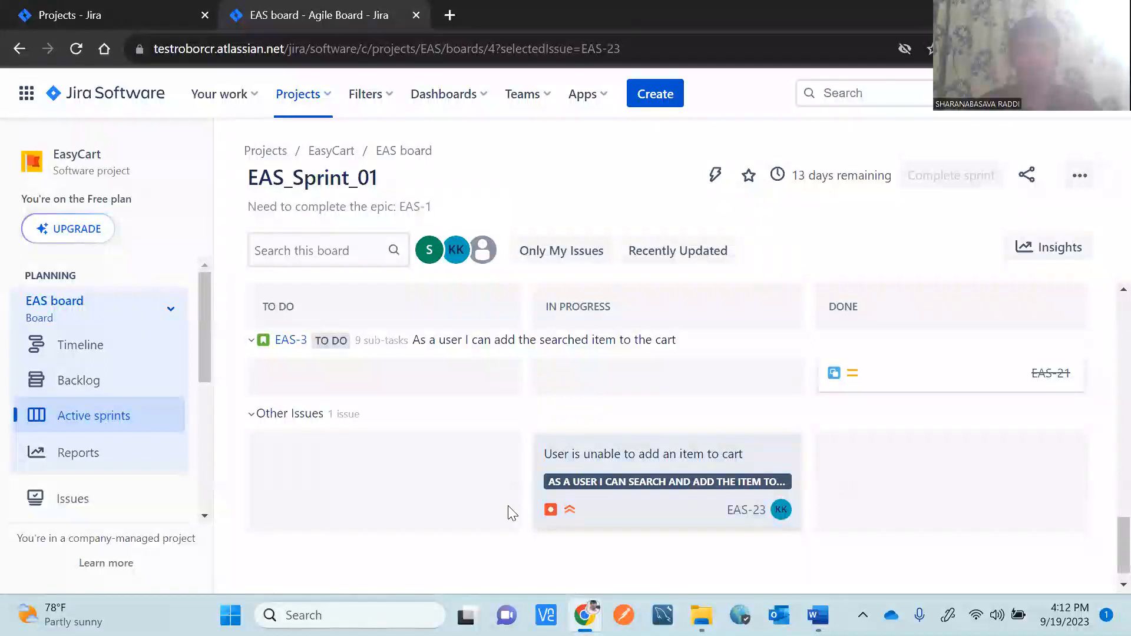
Reopen EAS-23, change its status from In Progress to Done, and close it.
left_click(666, 483)
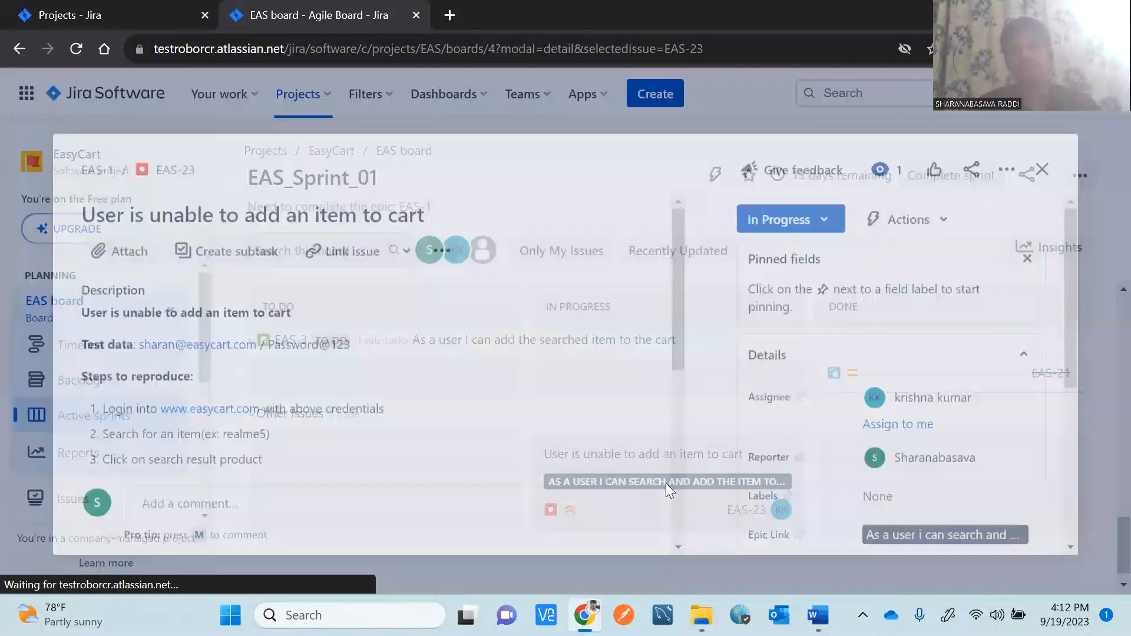
left_click(825, 214)
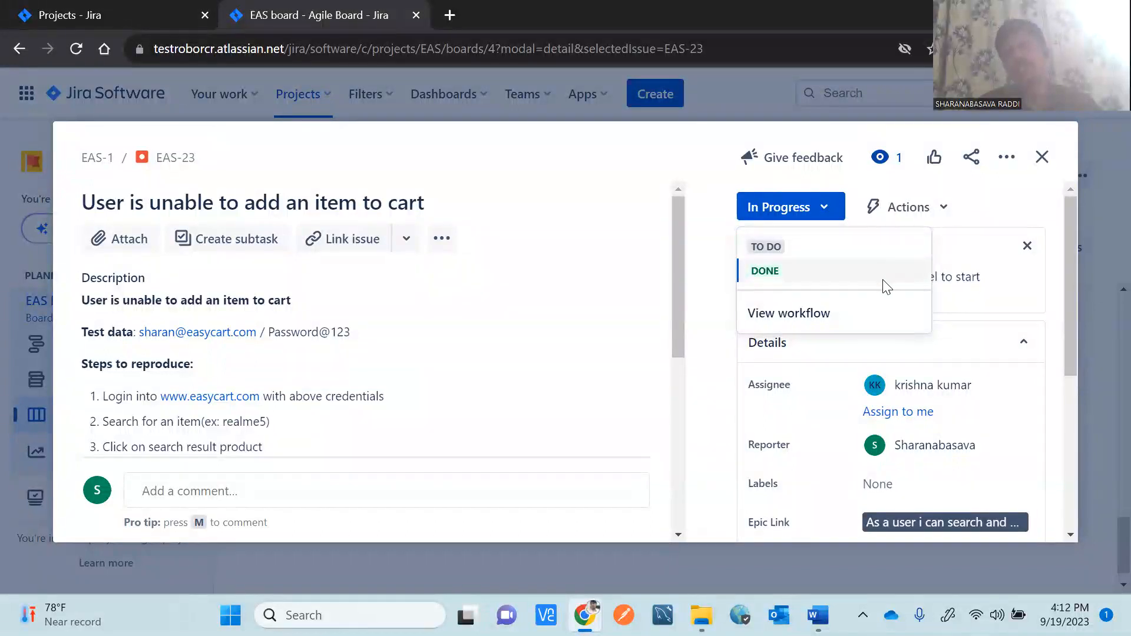
left_click(781, 278)
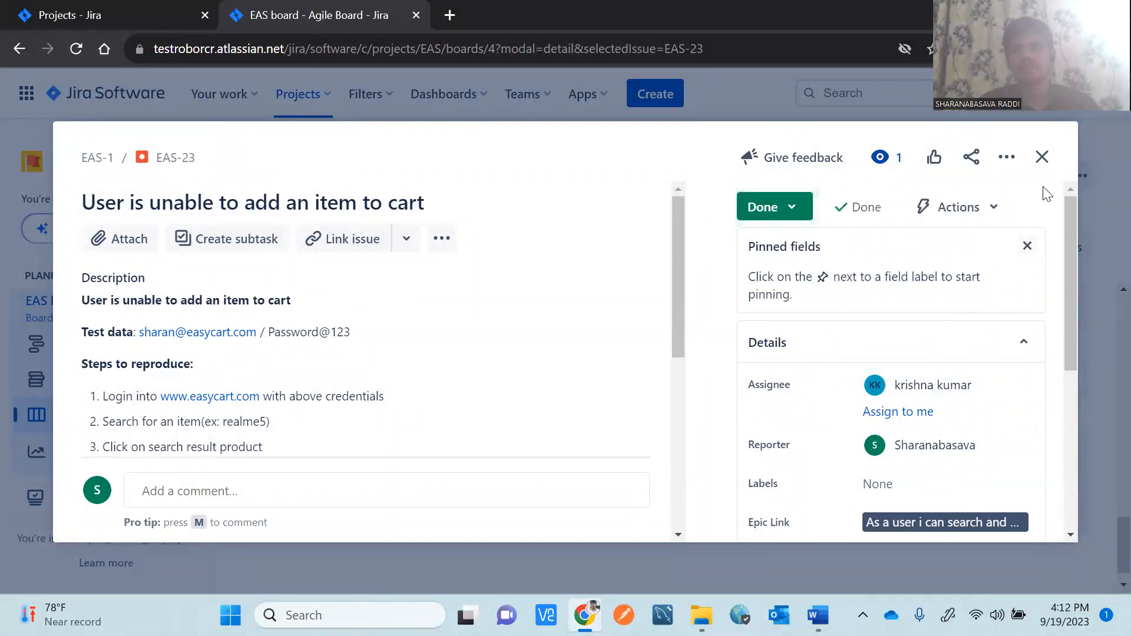
left_click(1042, 164)
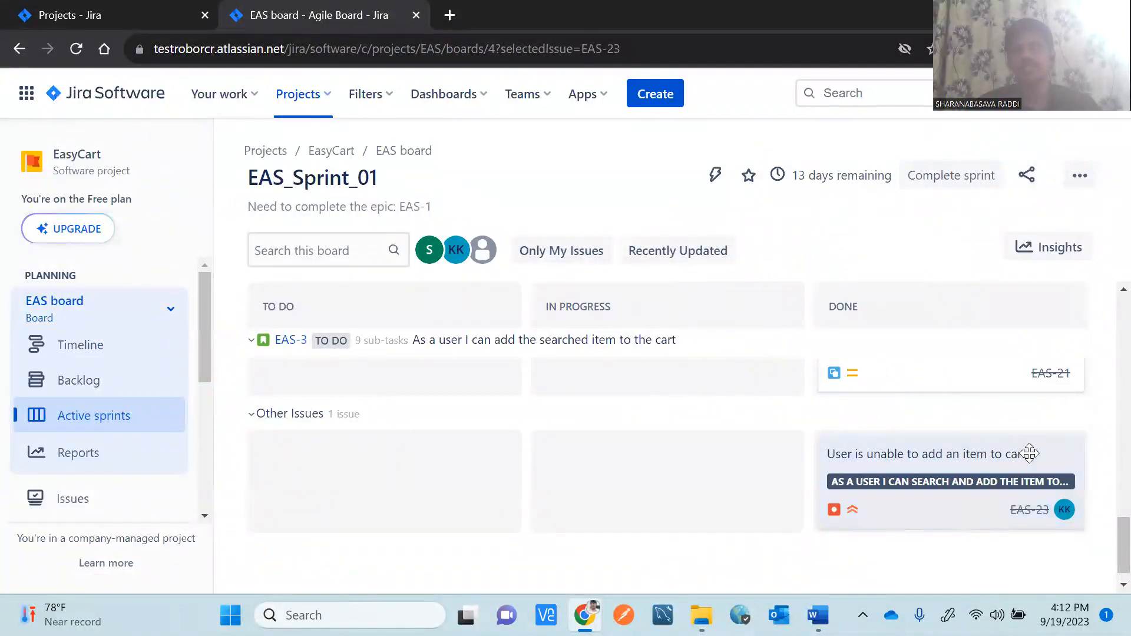
scroll(1106, 430, "up", 5)
scroll(1106, 430, "up", 5)
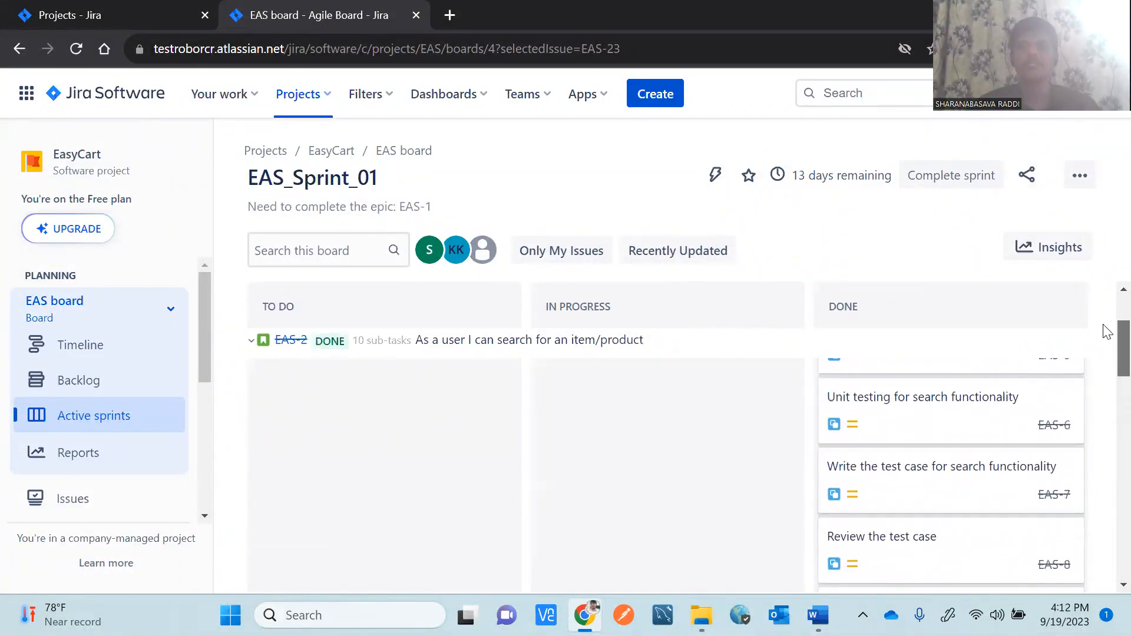
scroll(1107, 439, "down", 5)
scroll(1105, 471, "down", 5)
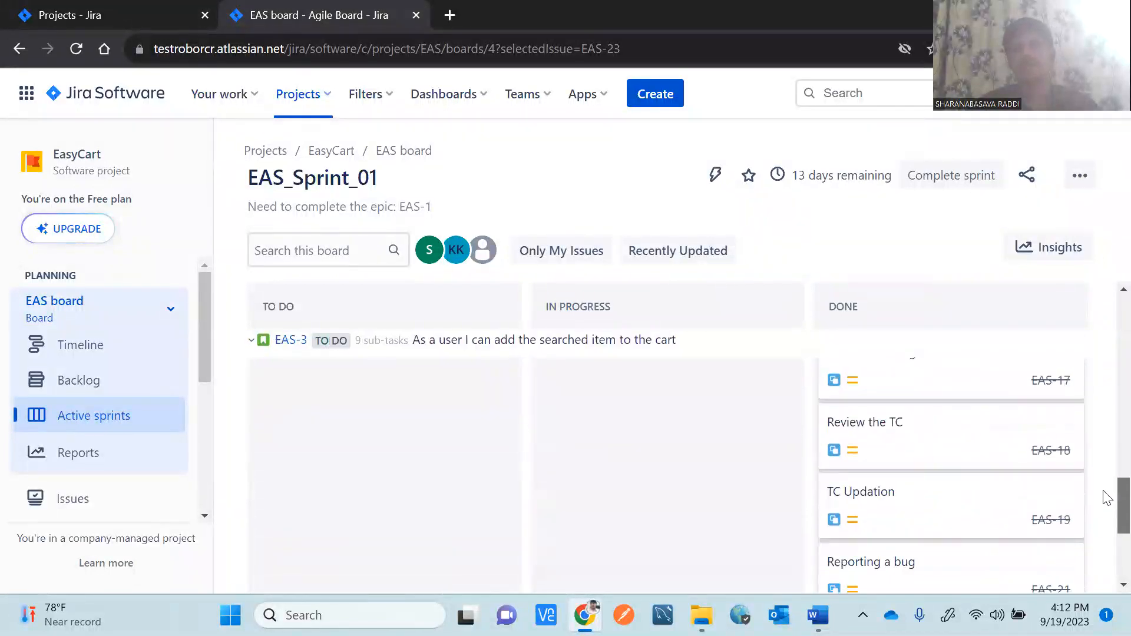
scroll(1106, 542, "up", 10)
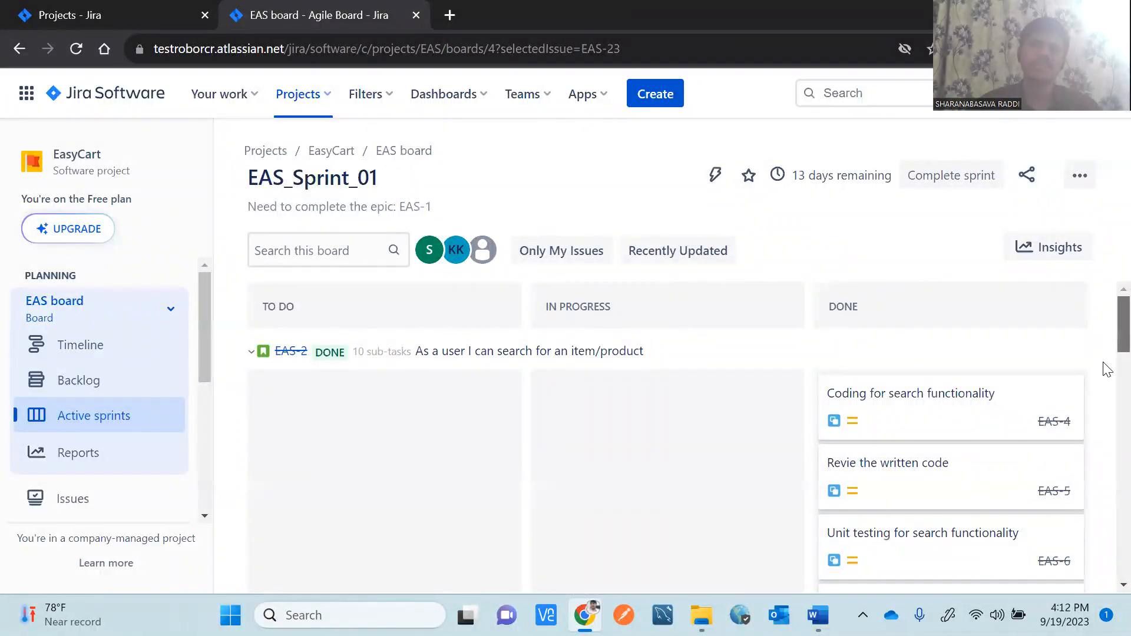
scroll(1106, 370, "down", 10)
left_click_drag(1106, 570, 1106, 333)
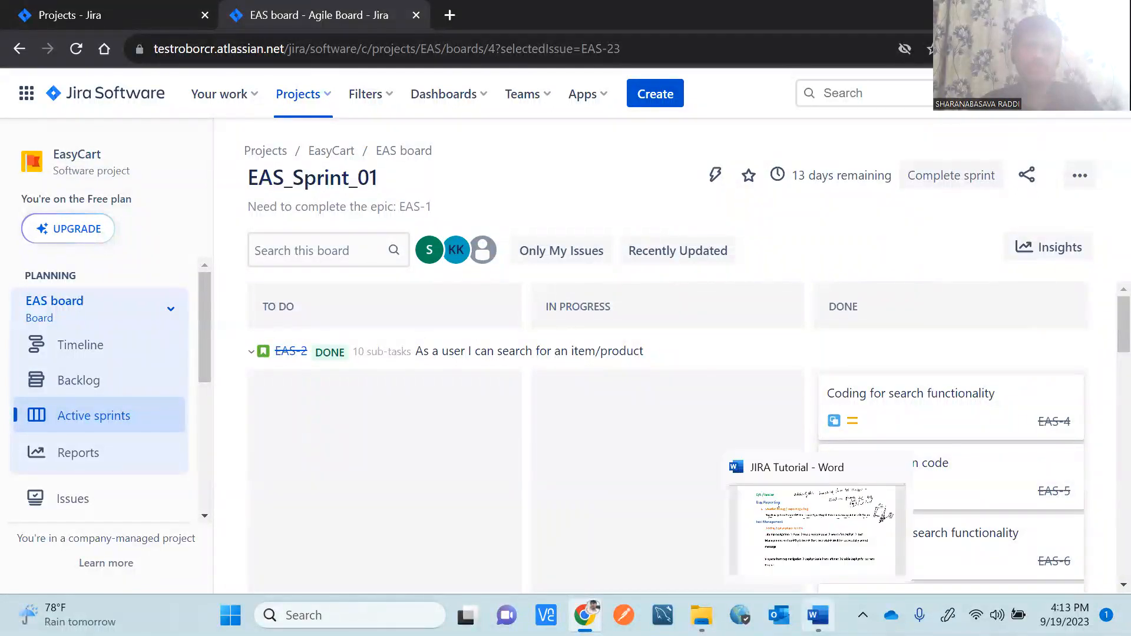
In the JIRA Tutorial notes, highlight the Test Management and Adding Zephyr plugin to JIRA headings.
left_click(789, 526)
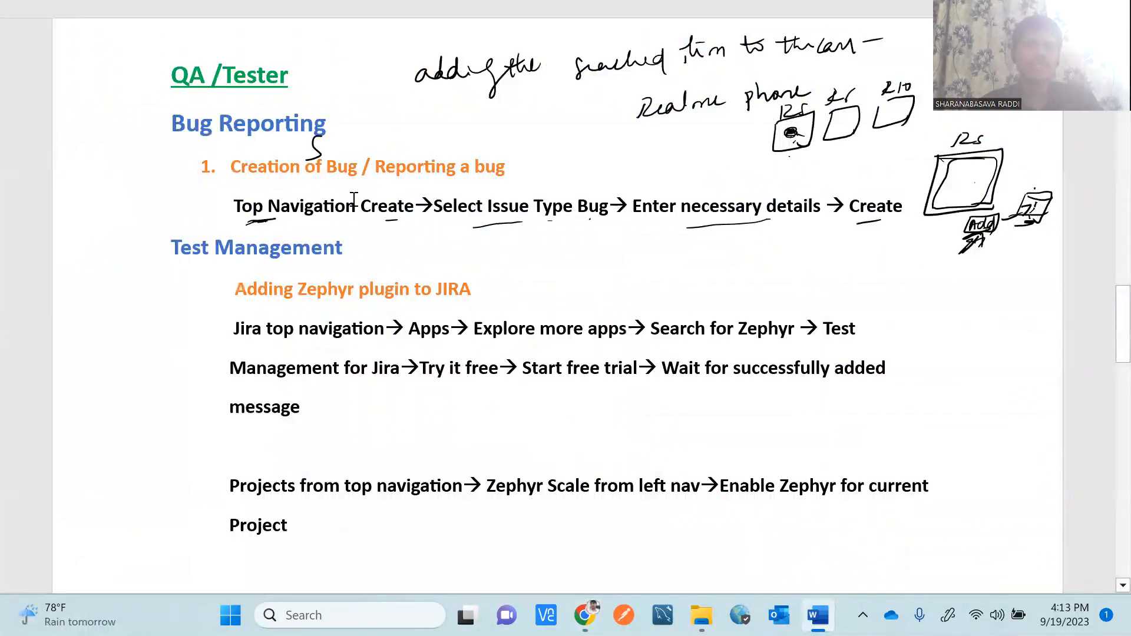
left_click_drag(1107, 310, 1107, 343)
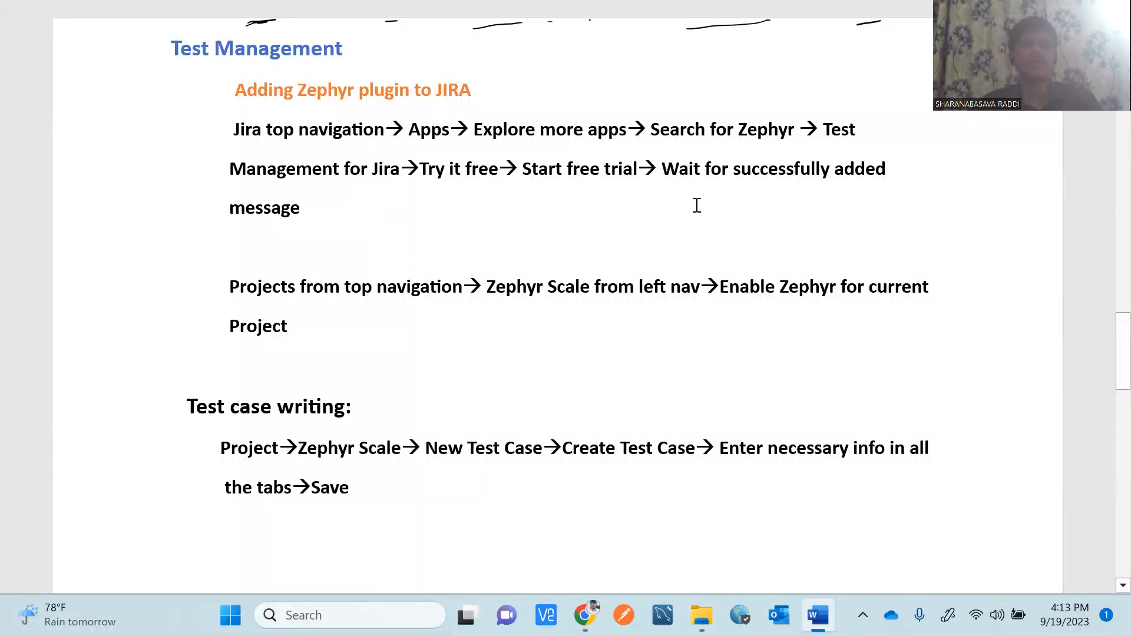
left_click_drag(344, 50, 182, 47)
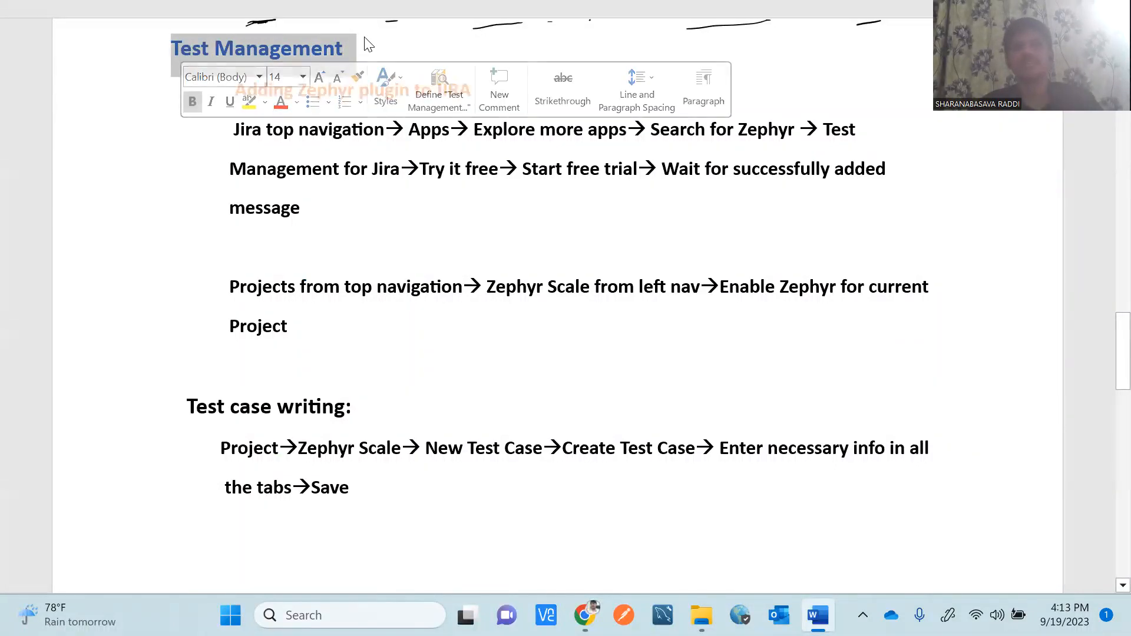
left_click(374, 48)
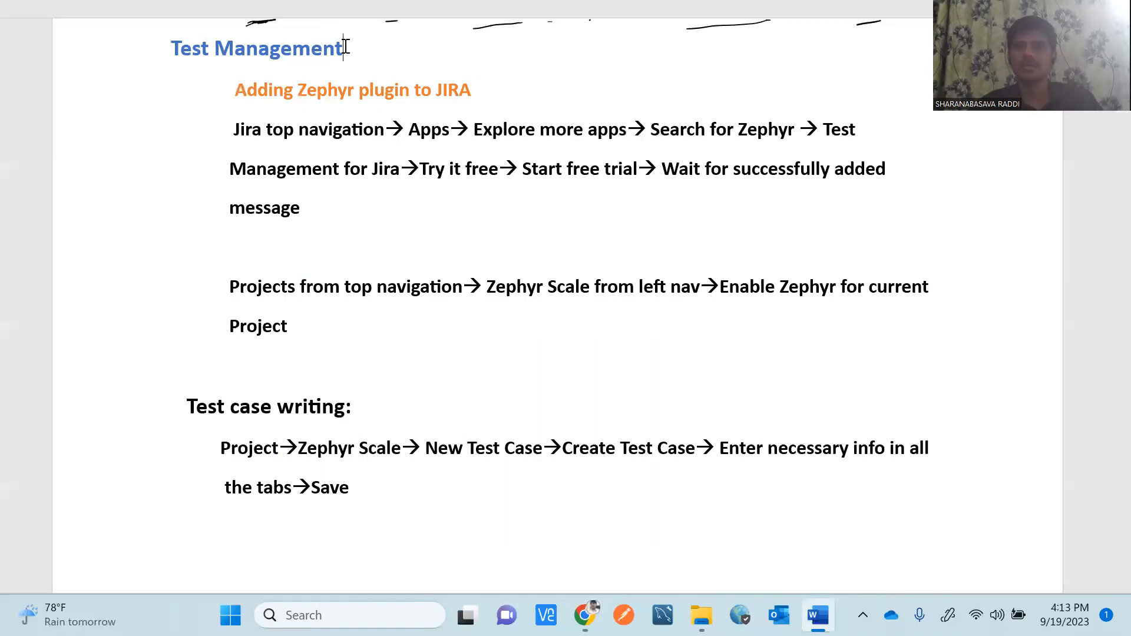
left_click_drag(350, 47, 173, 57)
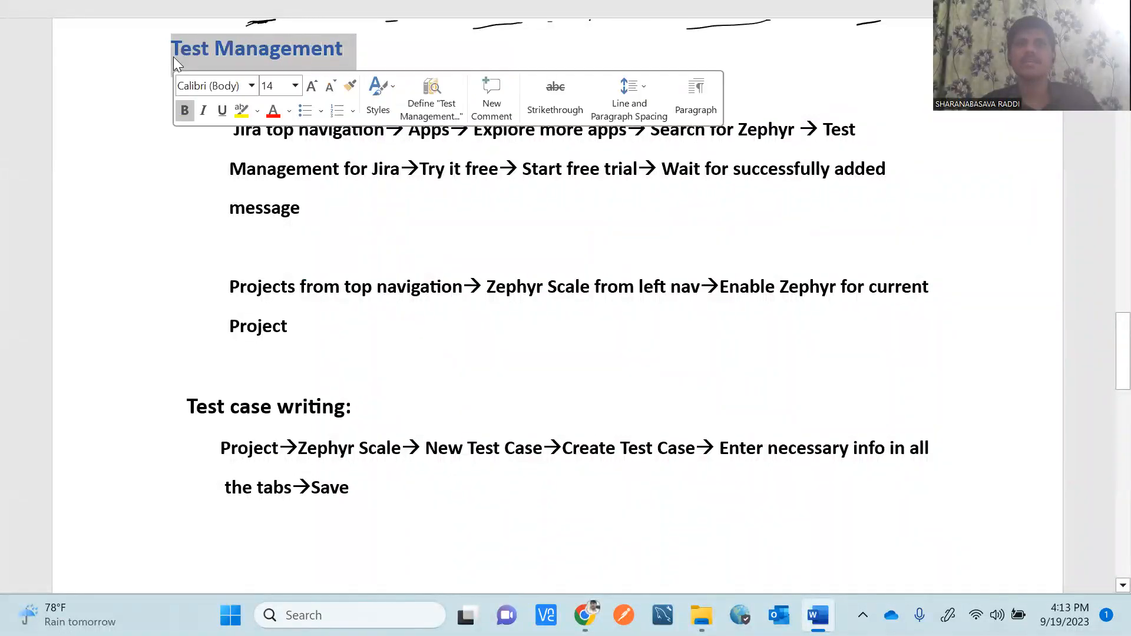
left_click(373, 49)
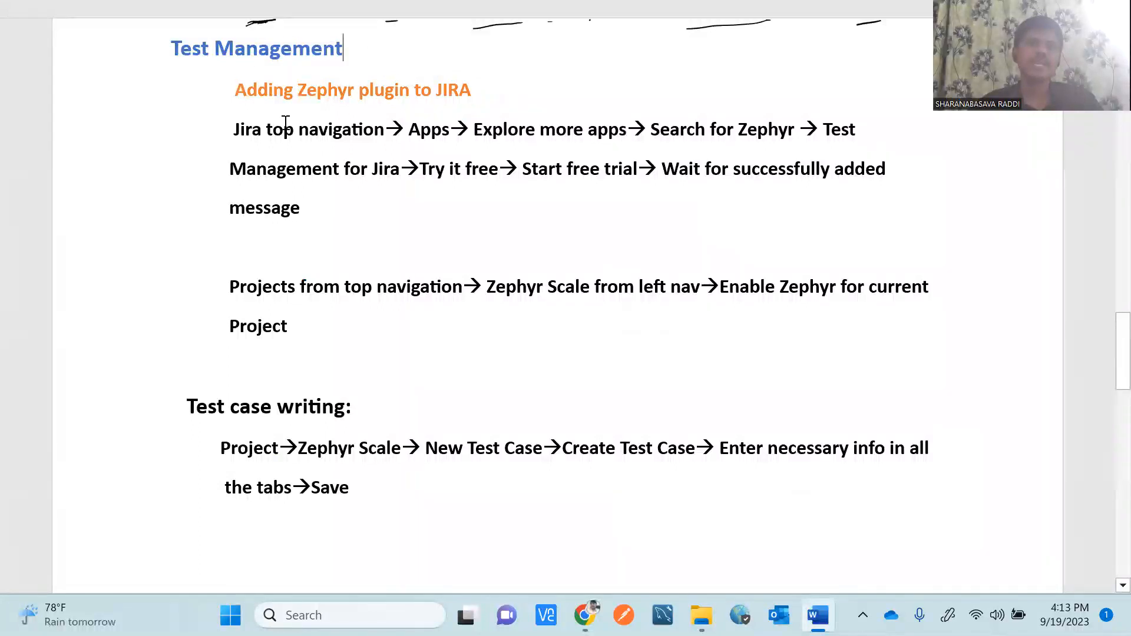
left_click_drag(347, 47, 174, 51)
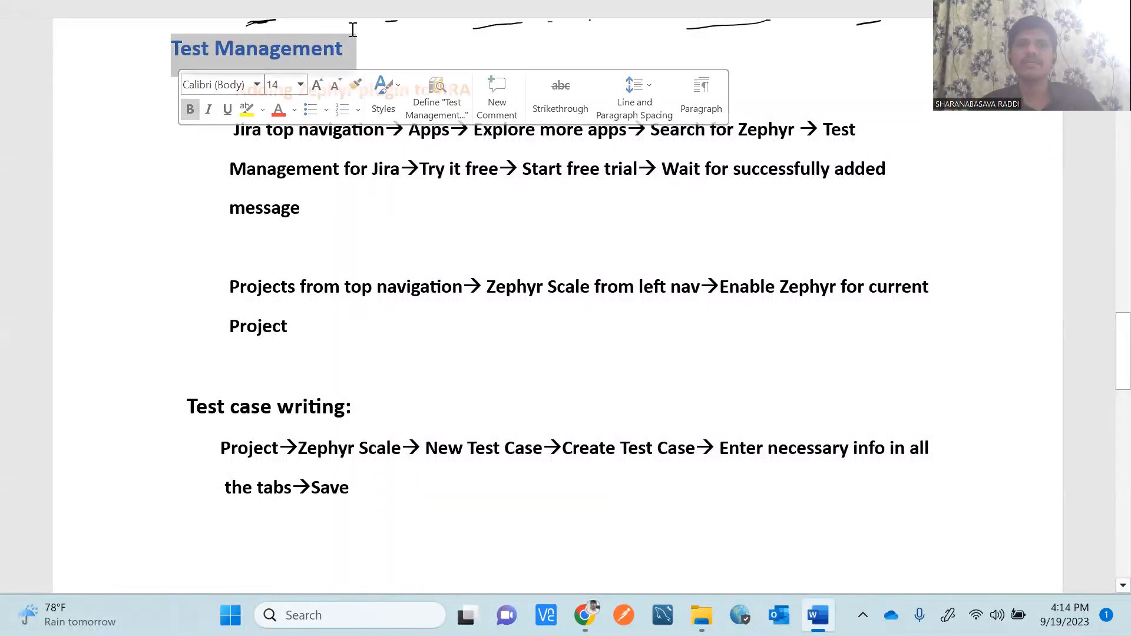
left_click(392, 48)
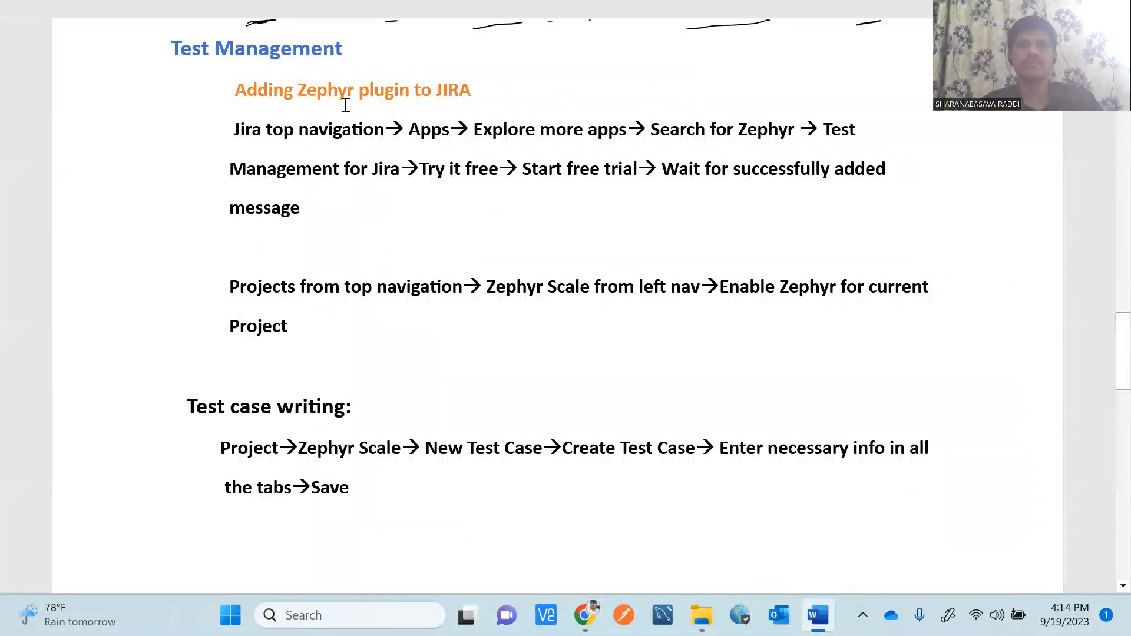
left_click_drag(237, 95, 460, 81)
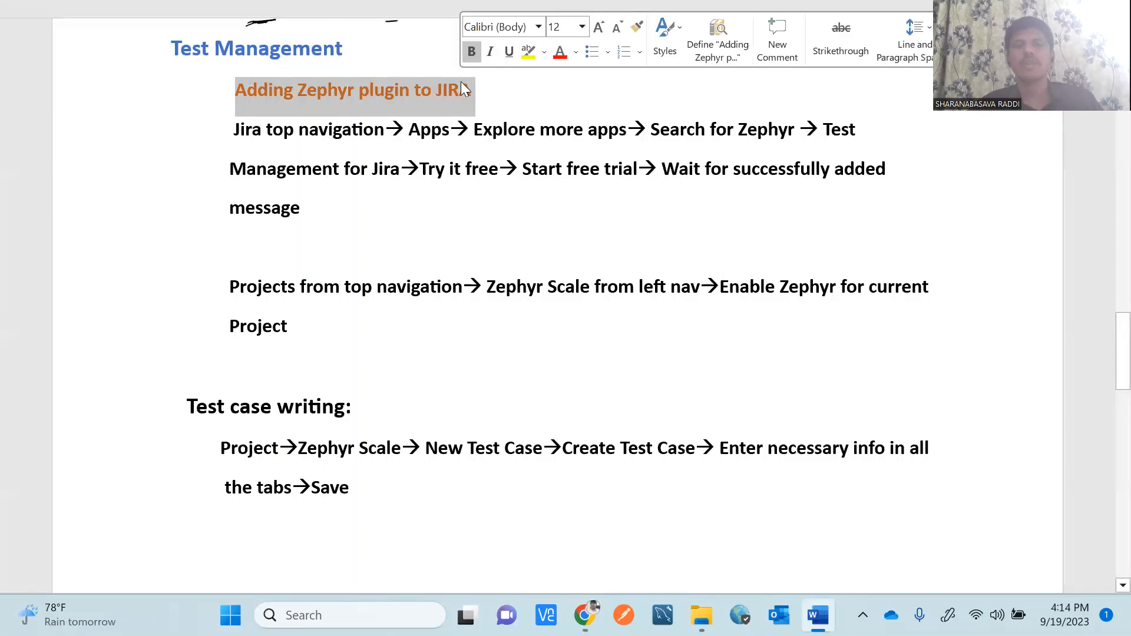
Highlight the word Zephyr in the 'Adding Zephyr plugin to JIRA' heading.
left_click(508, 98)
left_click_drag(354, 88, 298, 88)
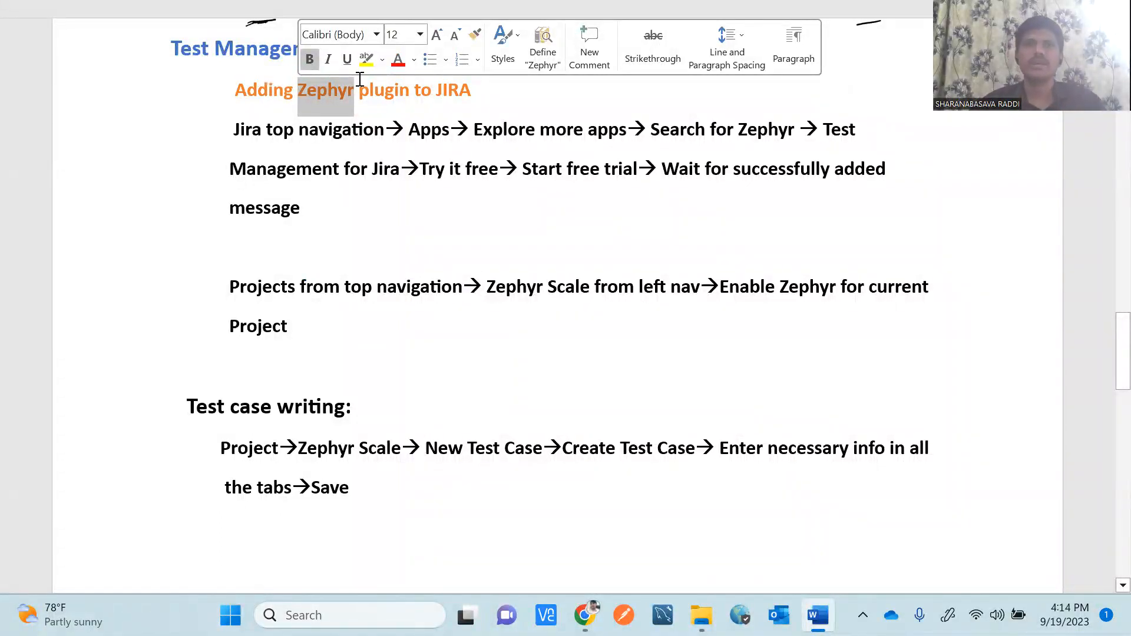
left_click(500, 96)
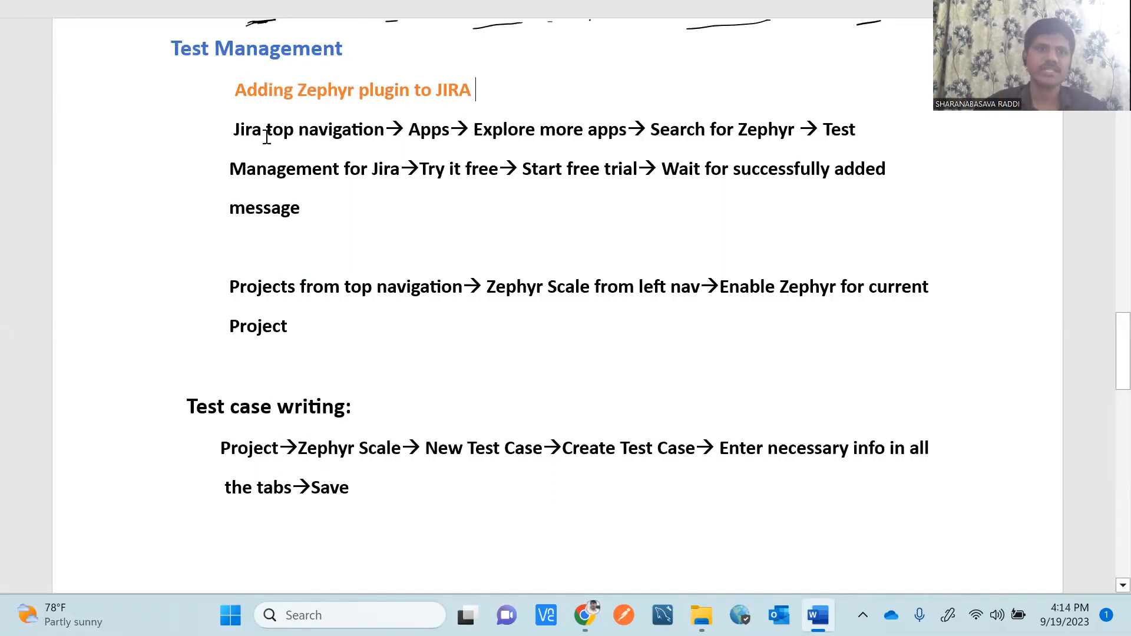
Highlight the Zephyr plugin installation steps paragraph, then return to the Jira board.
left_click_drag(232, 128, 396, 197)
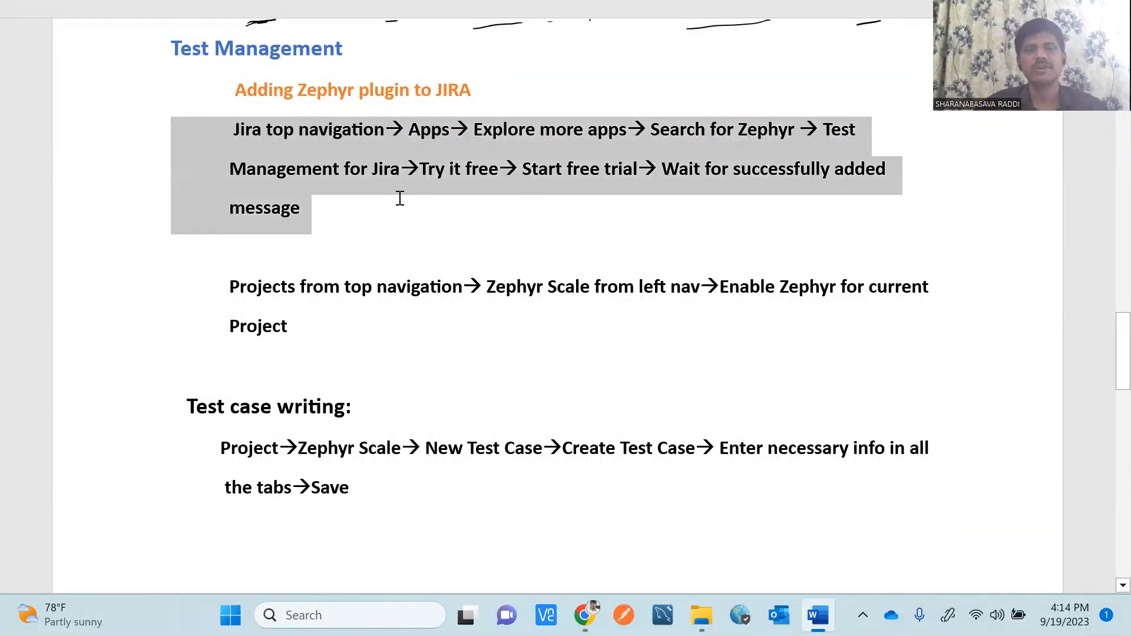
left_click(344, 219)
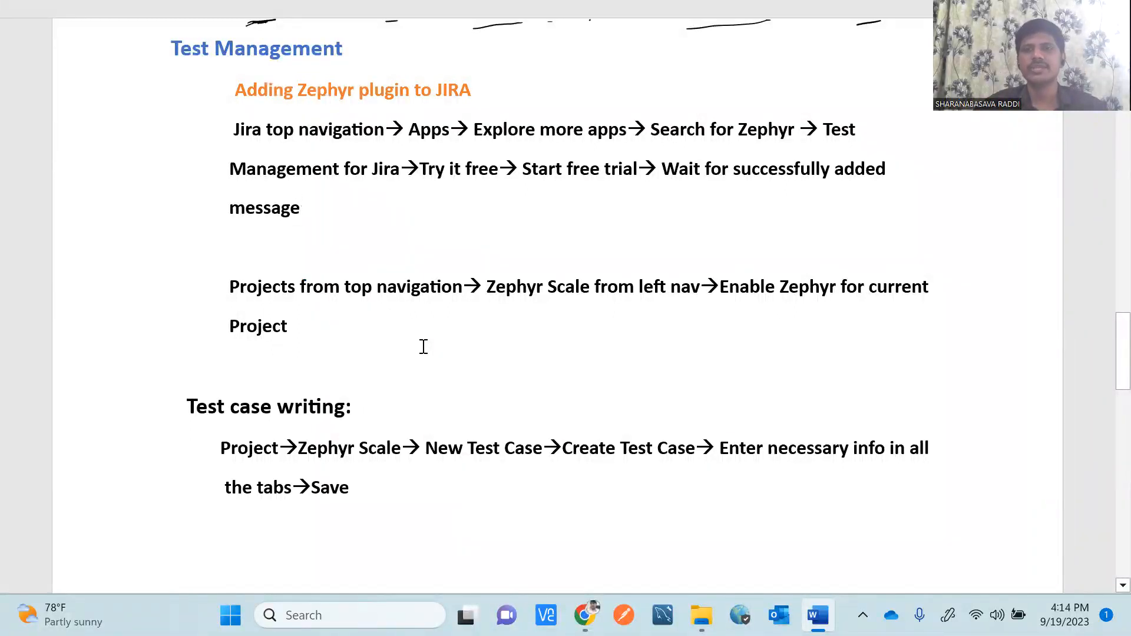
left_click_drag(307, 207, 231, 139)
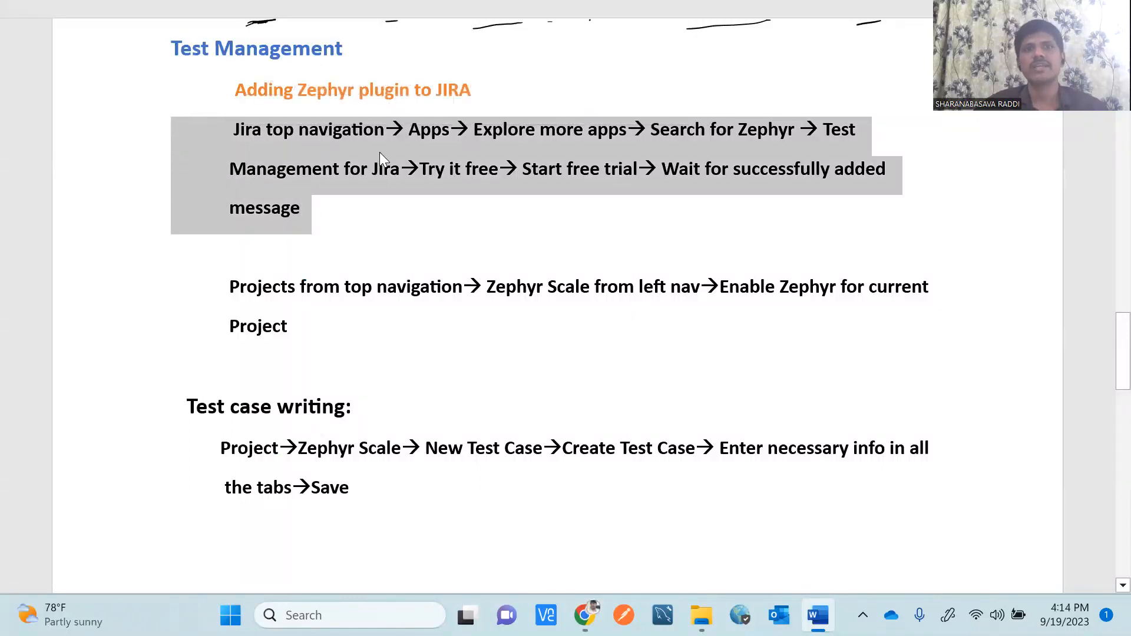
left_click(333, 222)
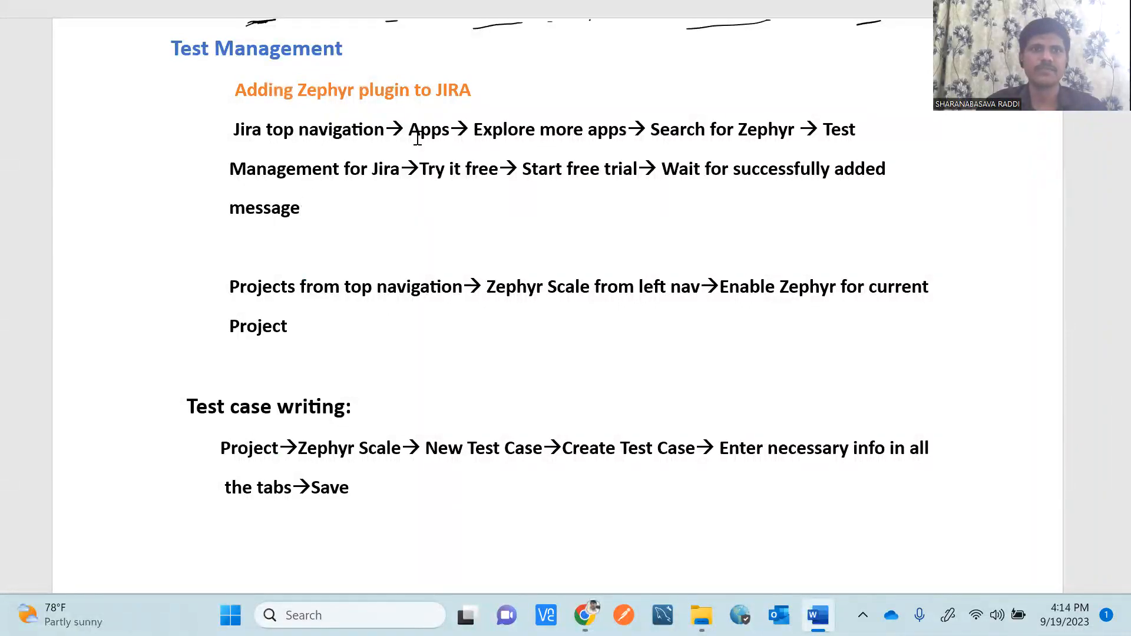
key("alt+Tab")
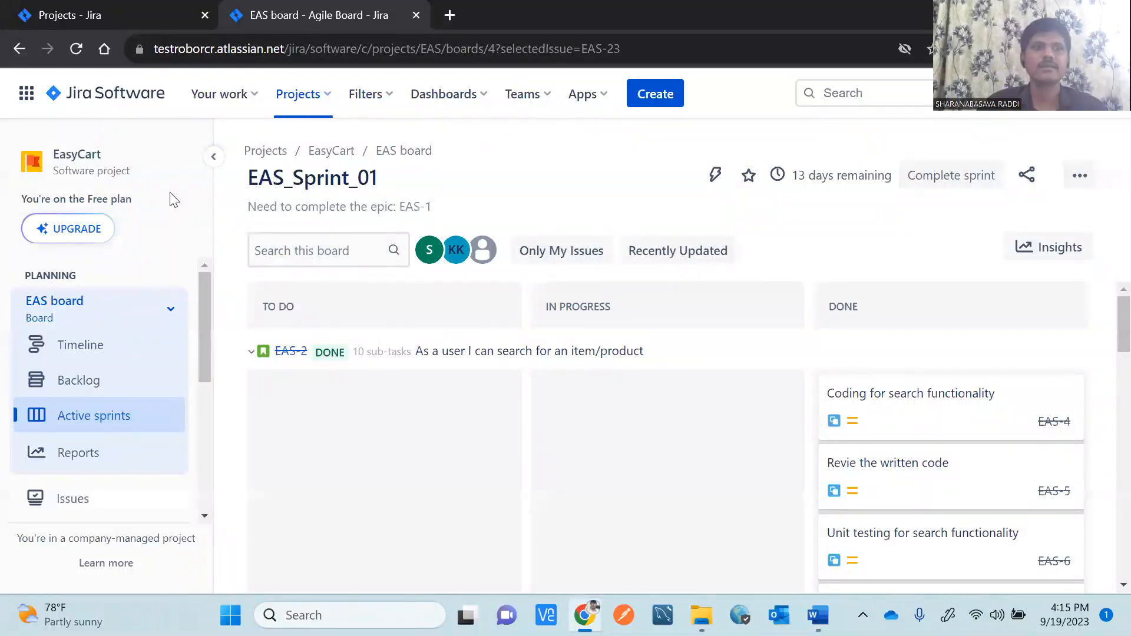
Switch to Jira Software's Projects list showing EasyCart (EAS), glancing at the Word notes.
left_click(33, 99)
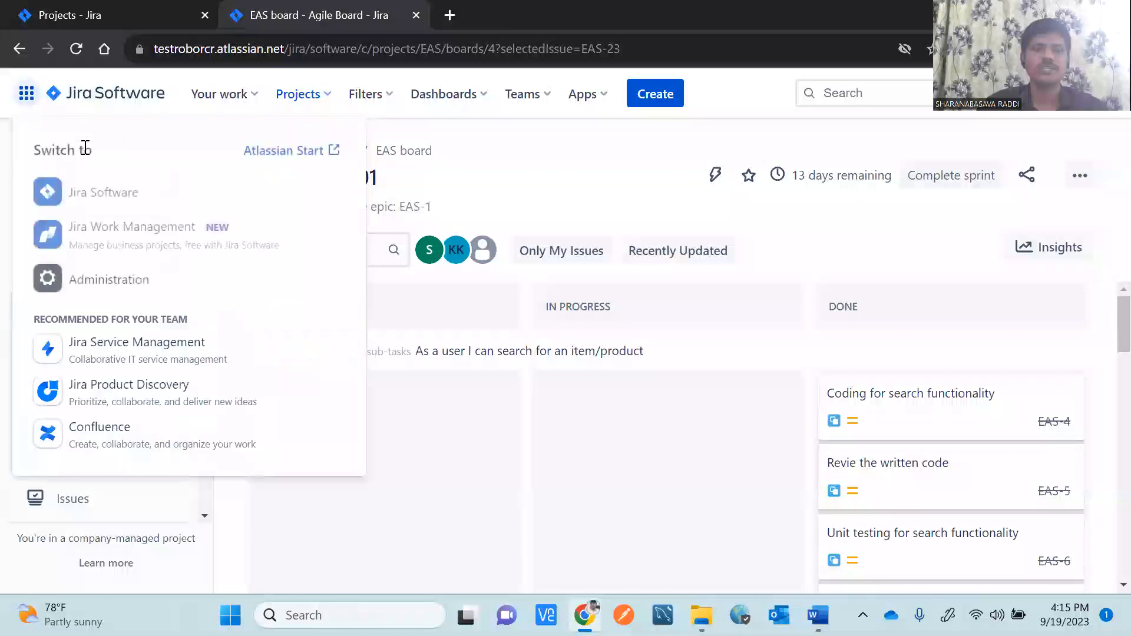
left_click(92, 205)
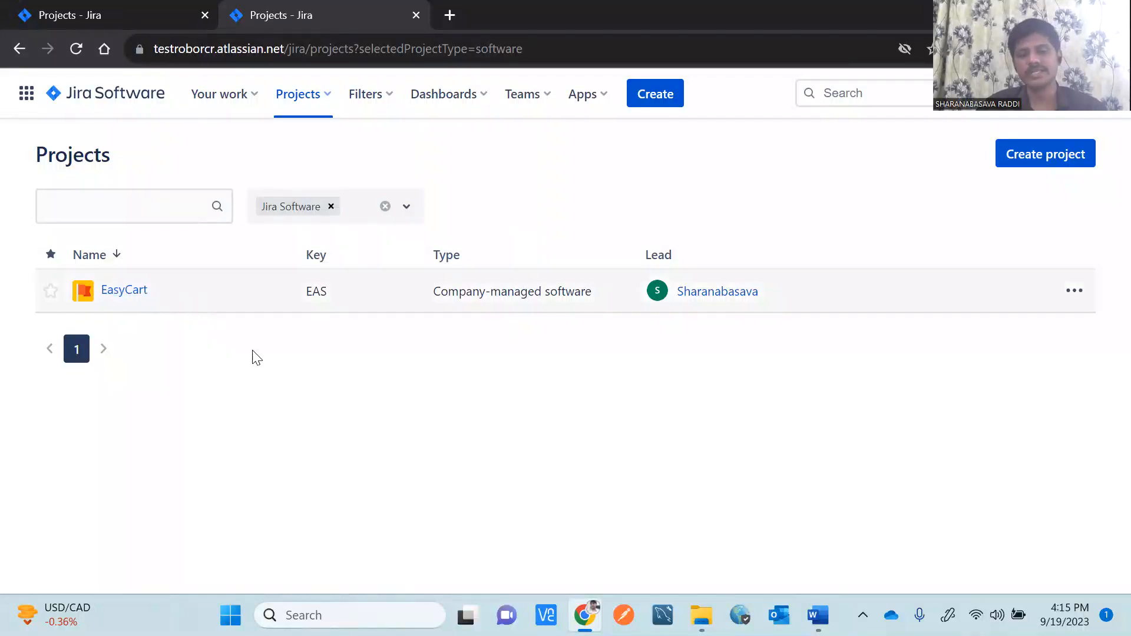
key("alt+Tab")
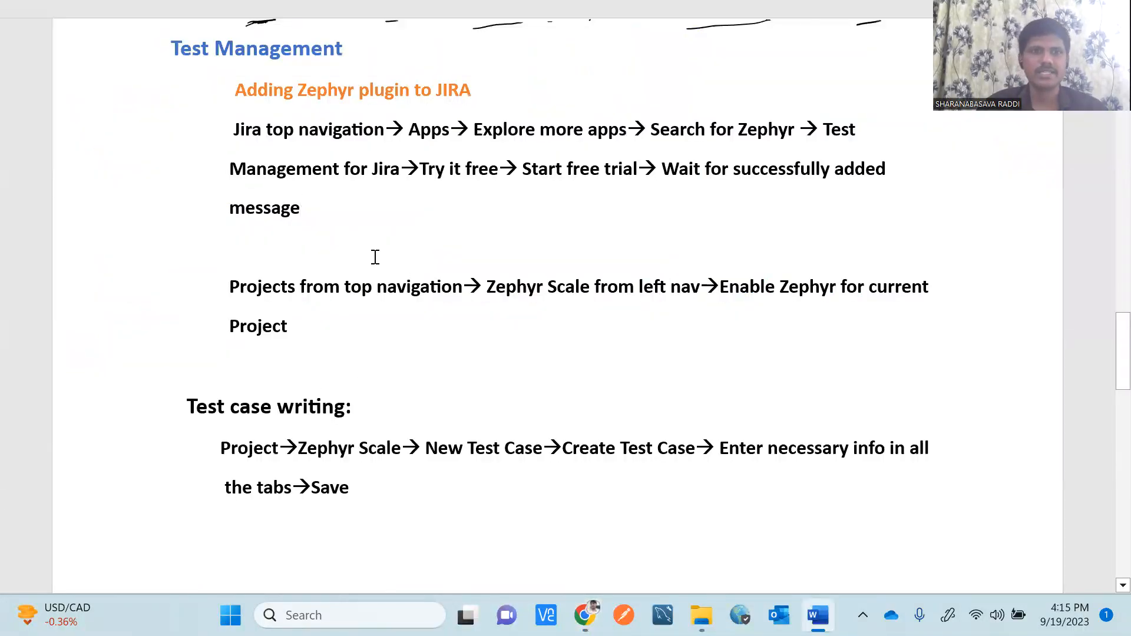
key("alt+Tab")
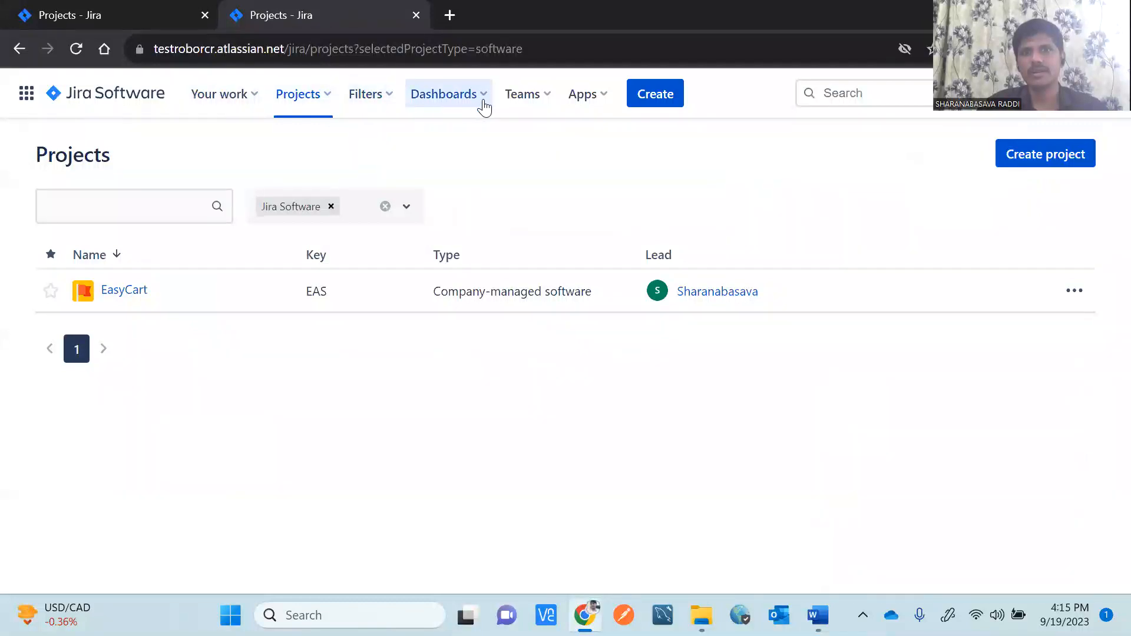
Open the Jira app marketplace from Apps > Explore more apps, checking the Word notes.
left_click(602, 104)
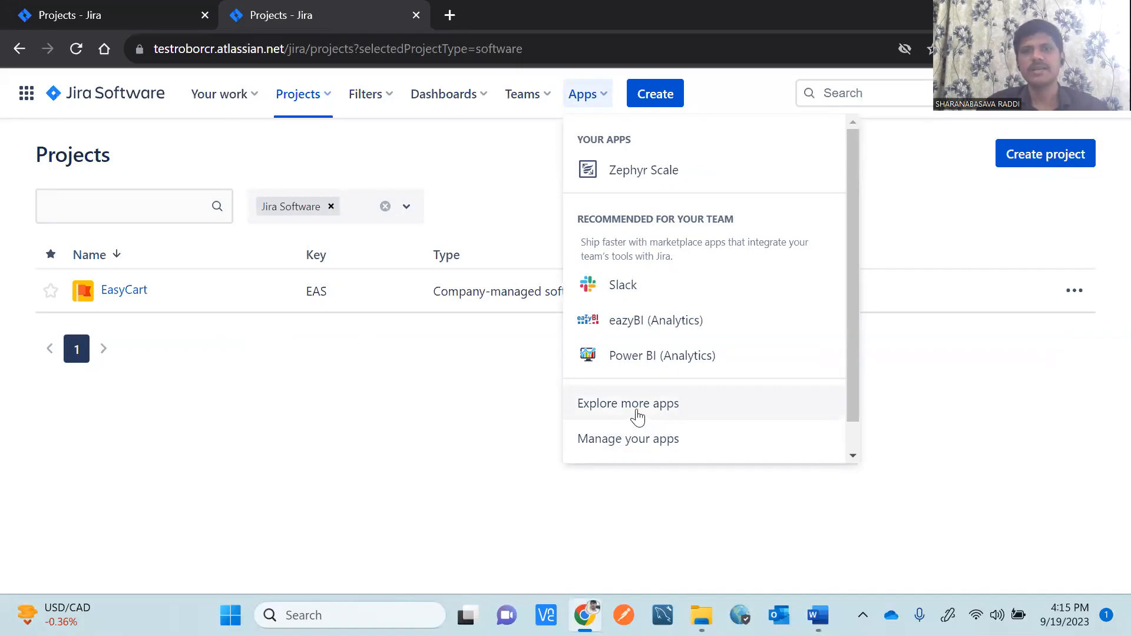
left_click(638, 412)
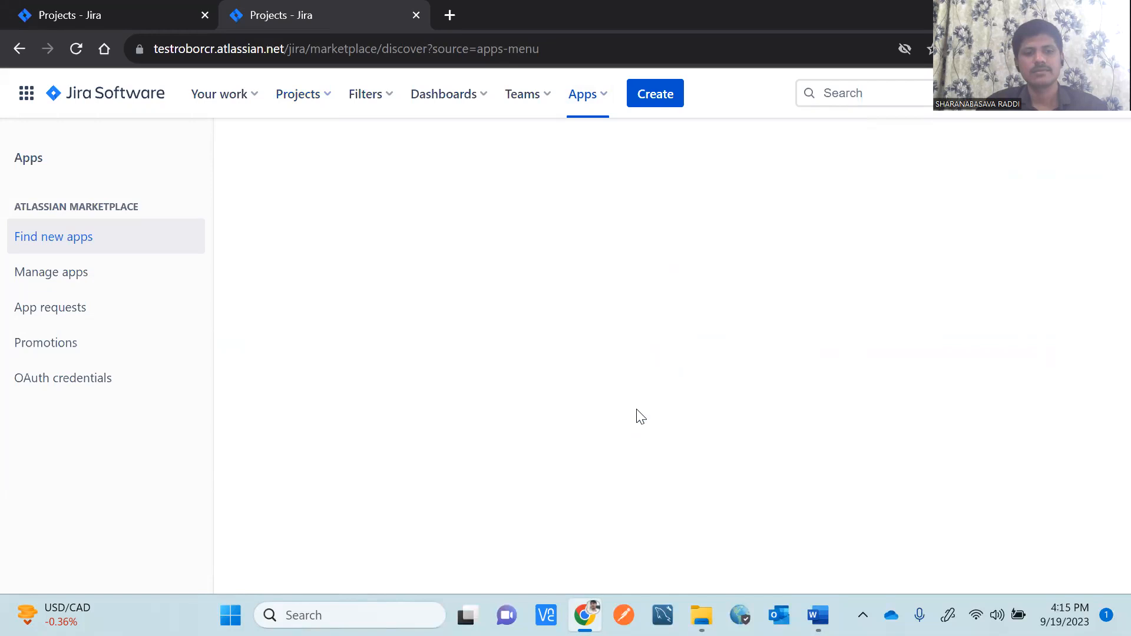
key("alt+Tab")
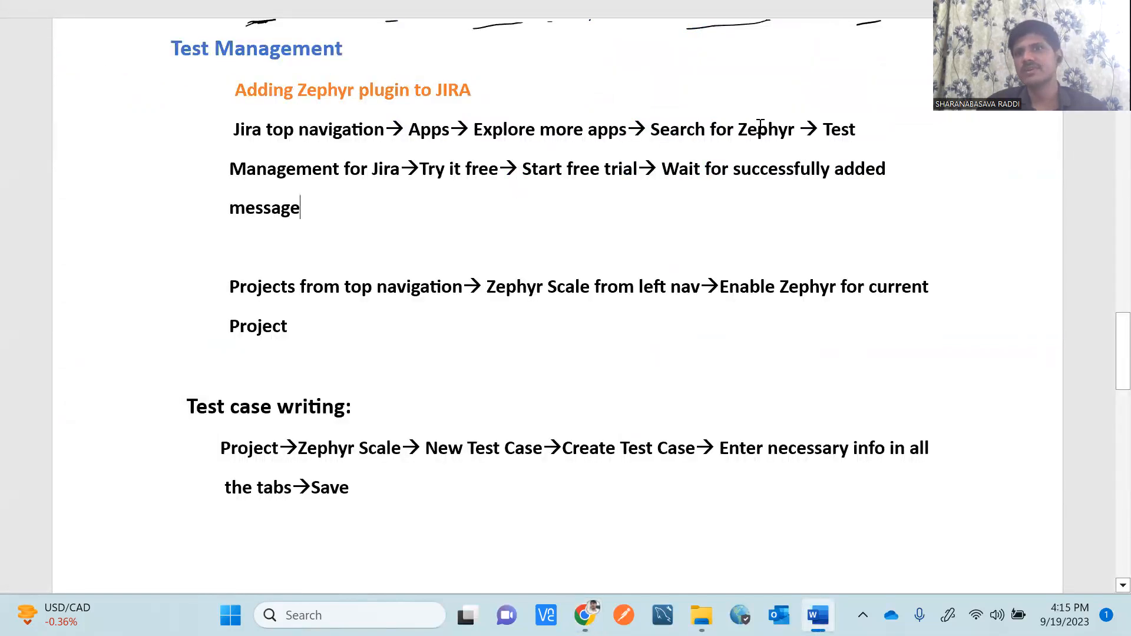
key("alt+Tab")
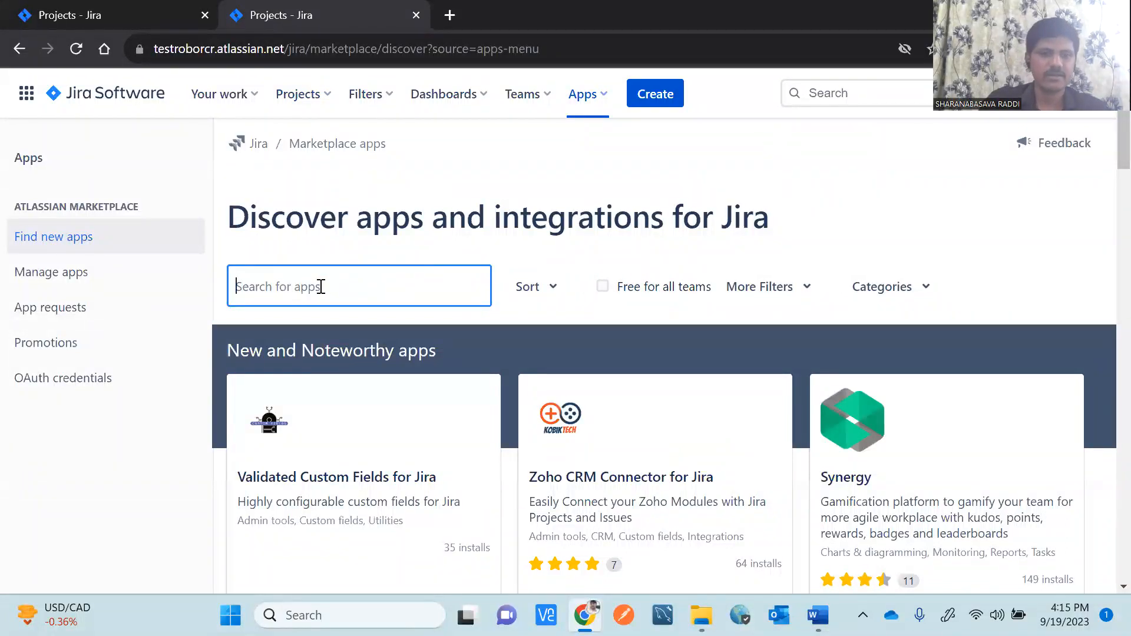
Search the marketplace for 'Zephy' to list the six Zephyr apps.
type("Zephyr")
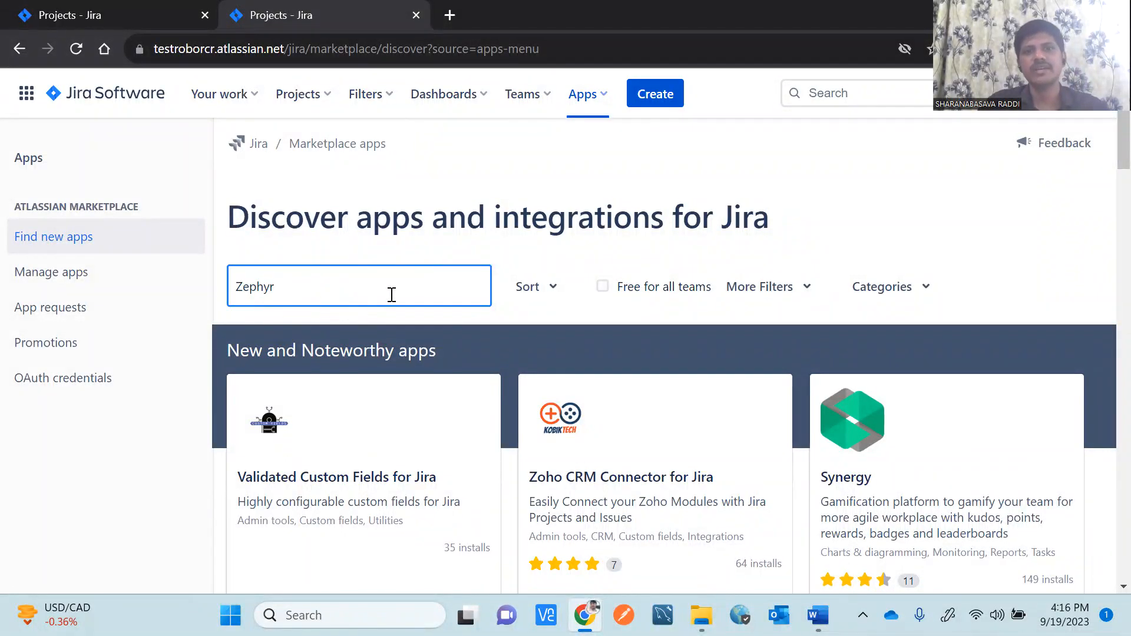
key("Return")
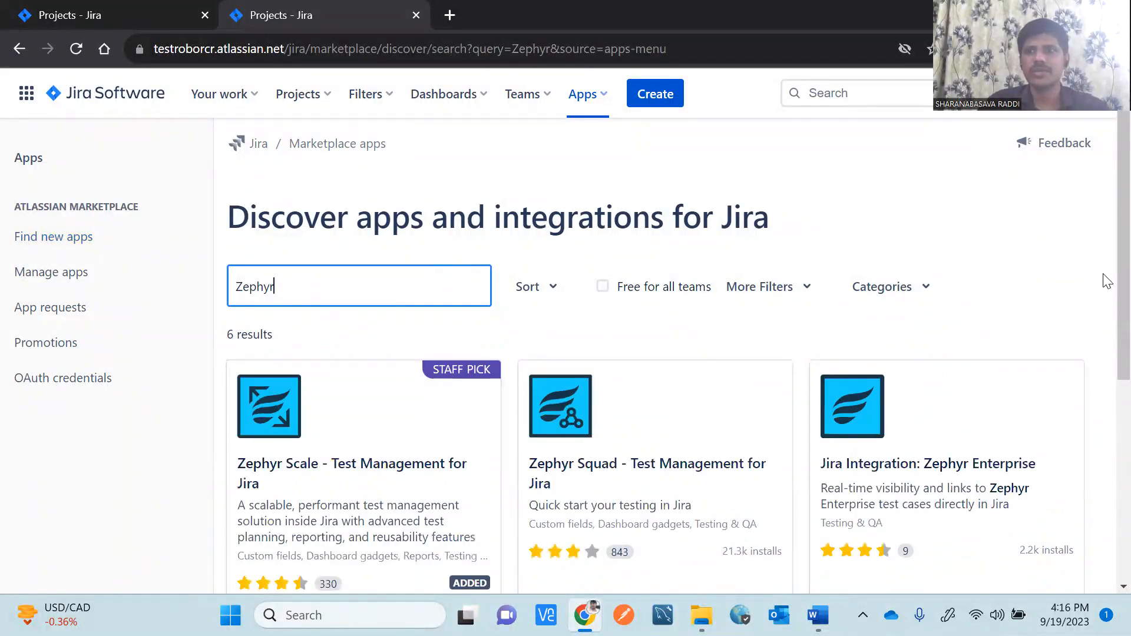
scroll(1106, 274, "down", 6)
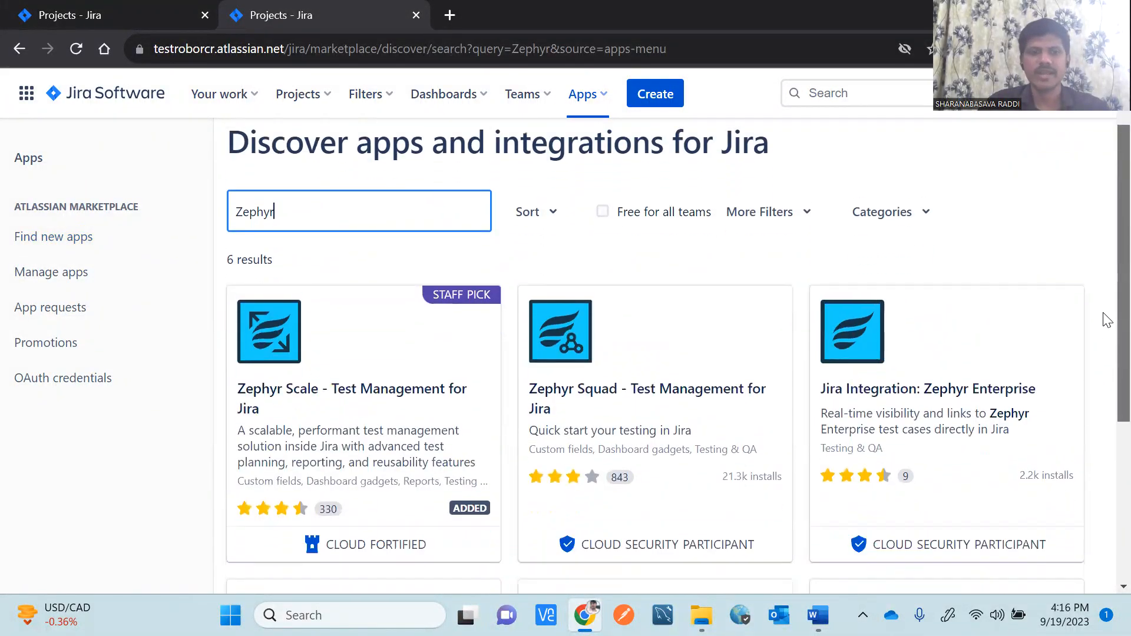
scroll(1105, 377, "up", 4)
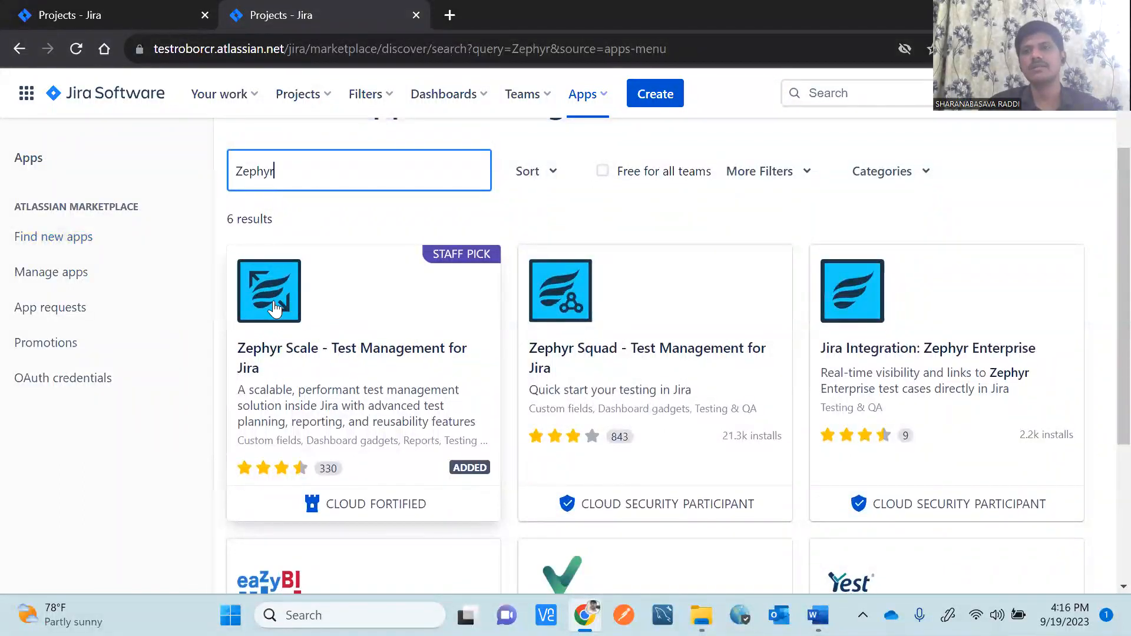
Open the Zephyr Scale – Test Management for Jira page, confirm it's Added, then return to the Word notes.
left_click(275, 307)
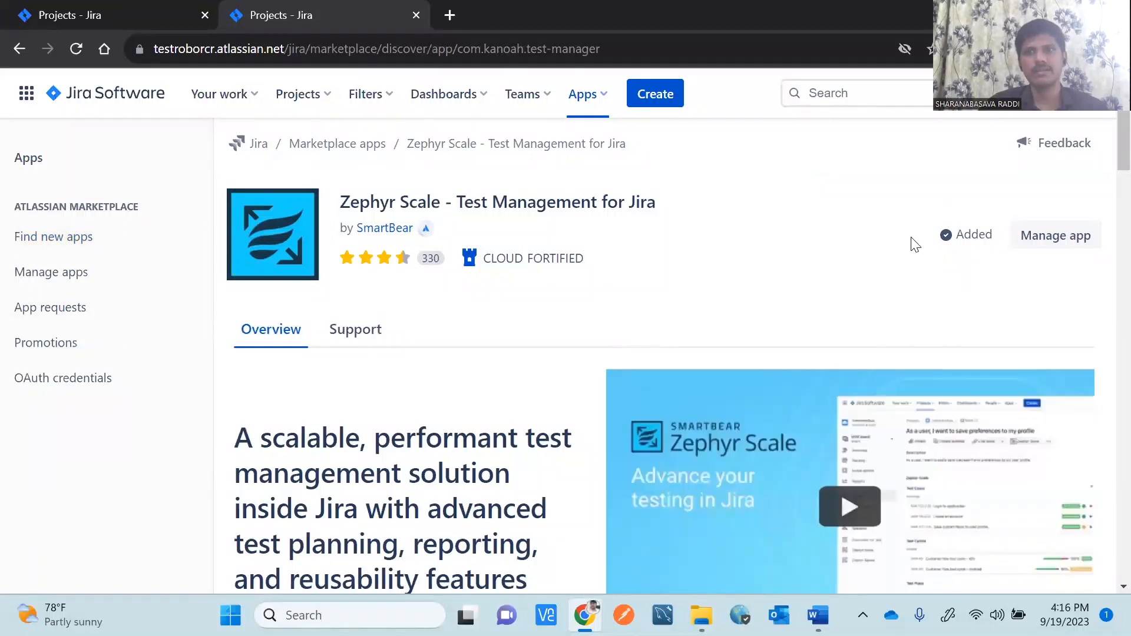
mouse_move(974, 241)
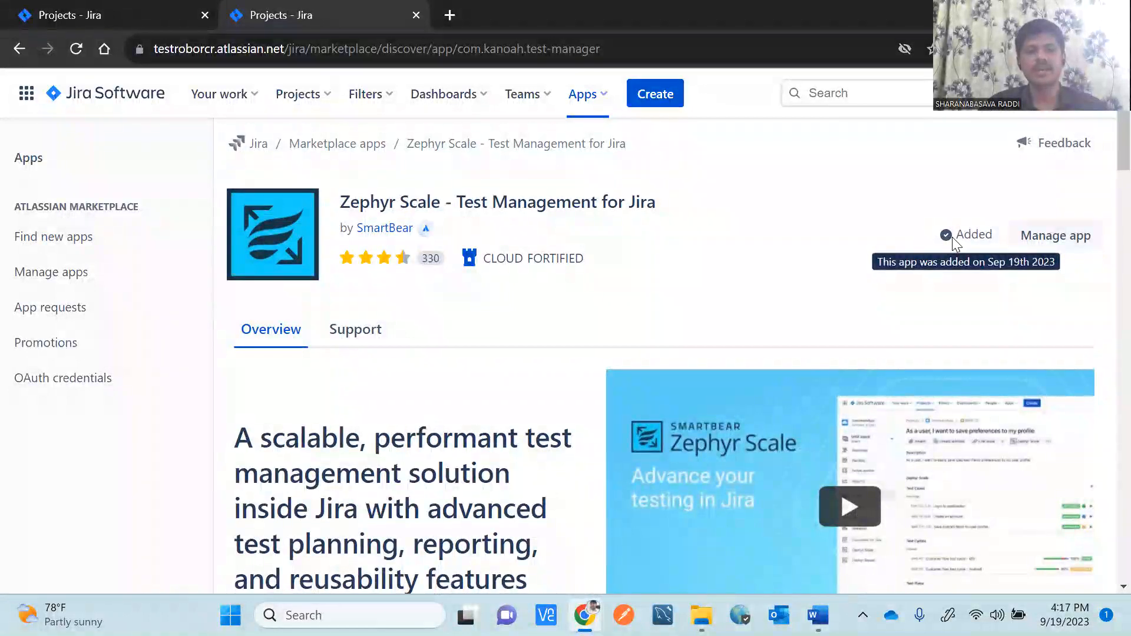
key("alt+Tab")
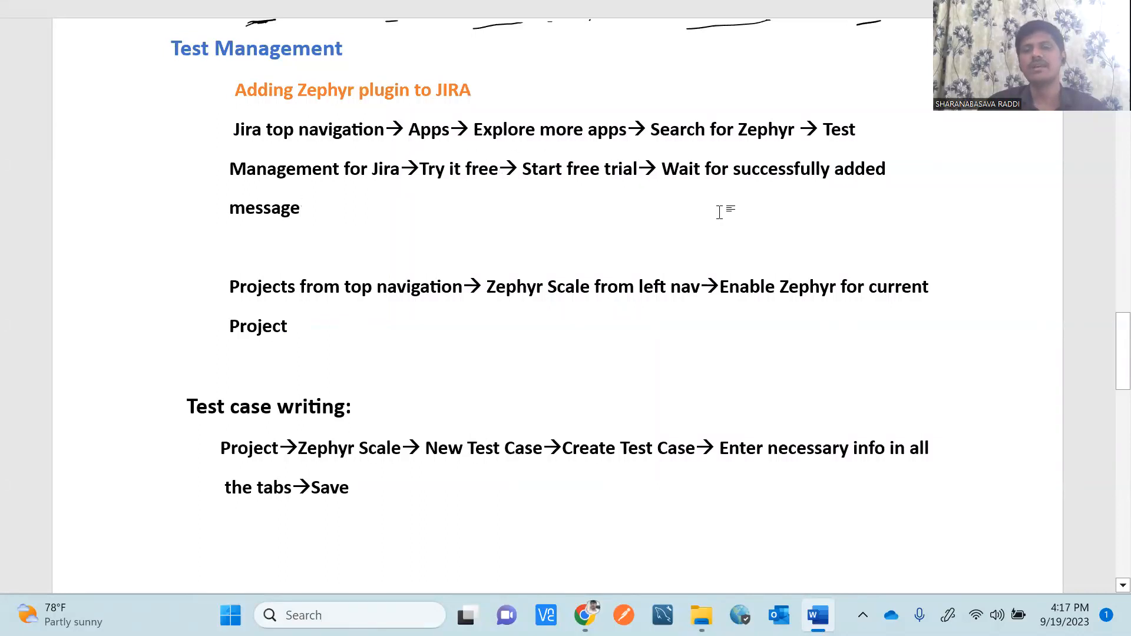
key("alt+Tab")
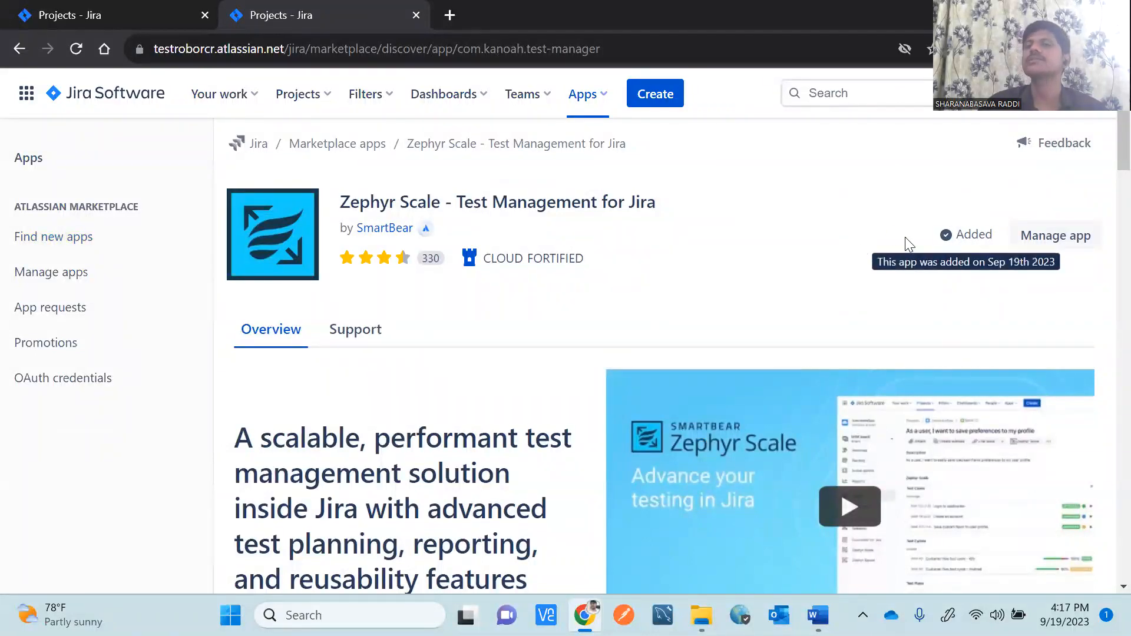
key("alt+Tab")
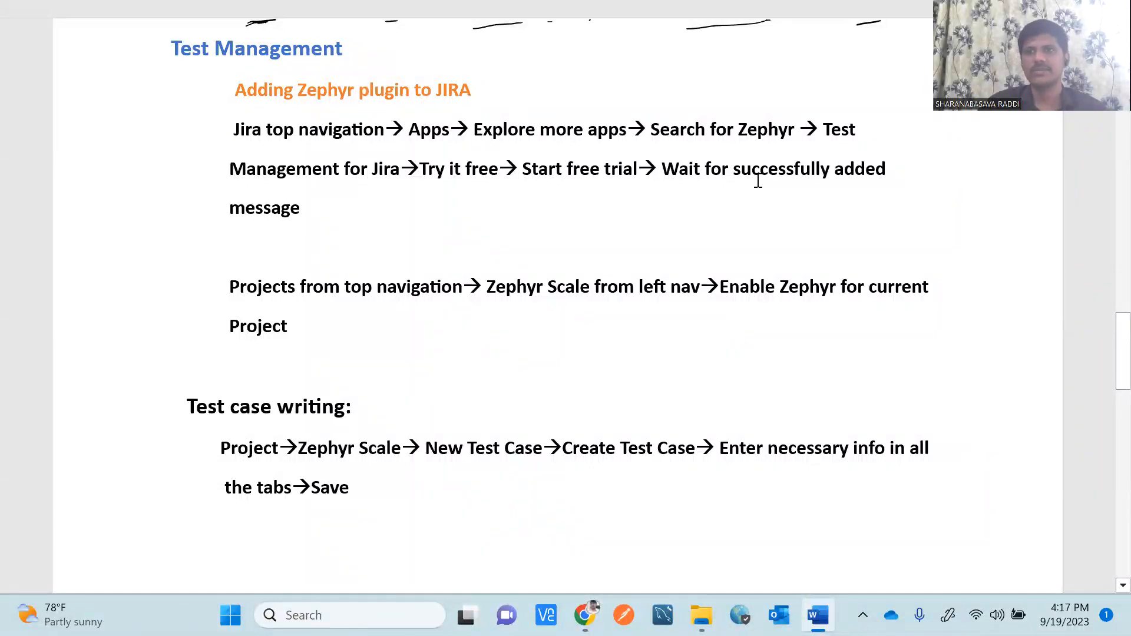
Switch from the Word notes back to the Zephyr Scale app page in Chrome.
key("alt+Tab")
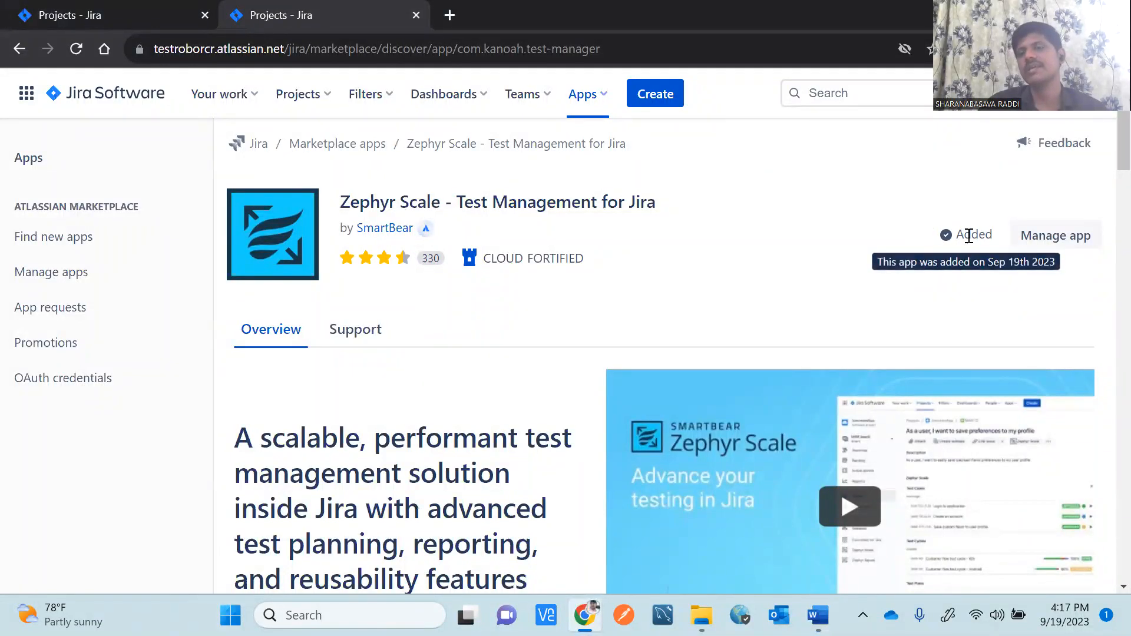
left_click(27, 96)
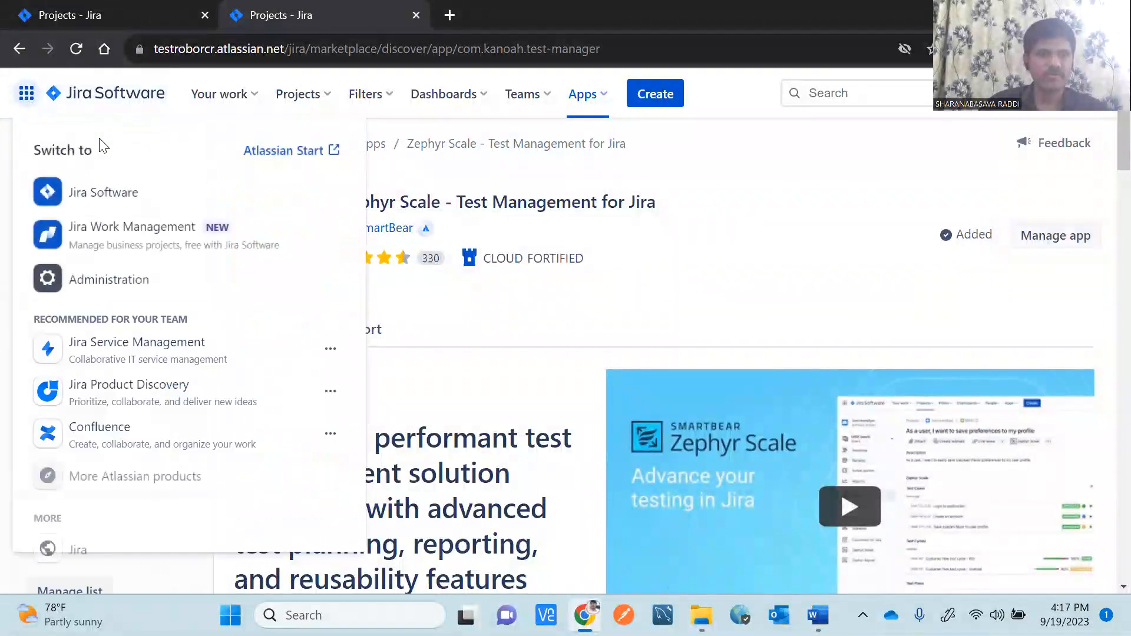
left_click(94, 203)
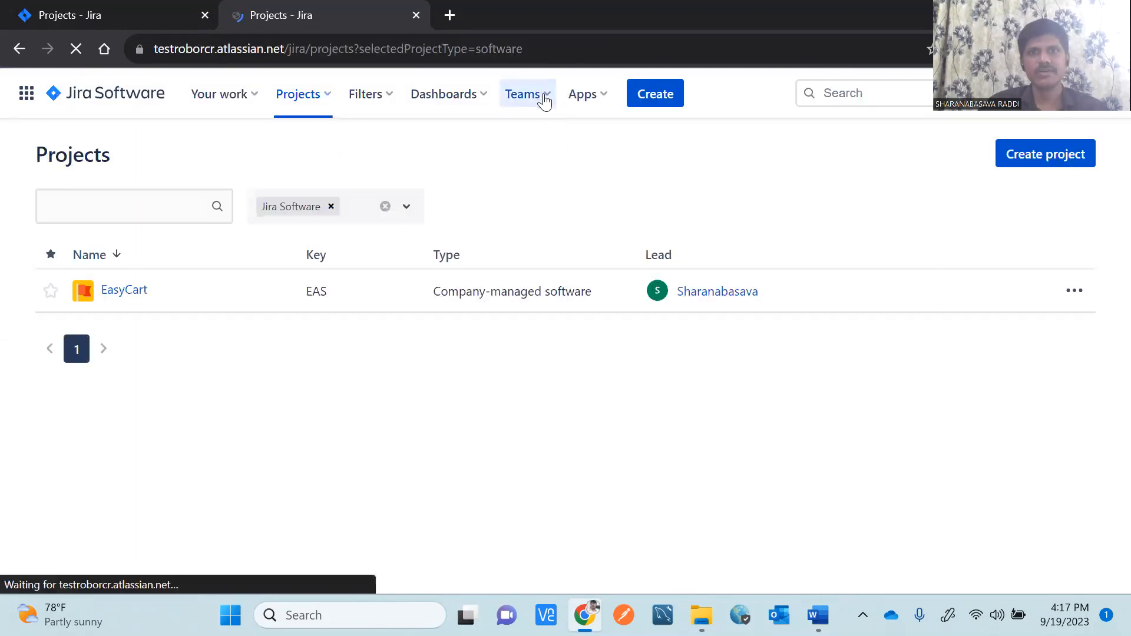
left_click(601, 103)
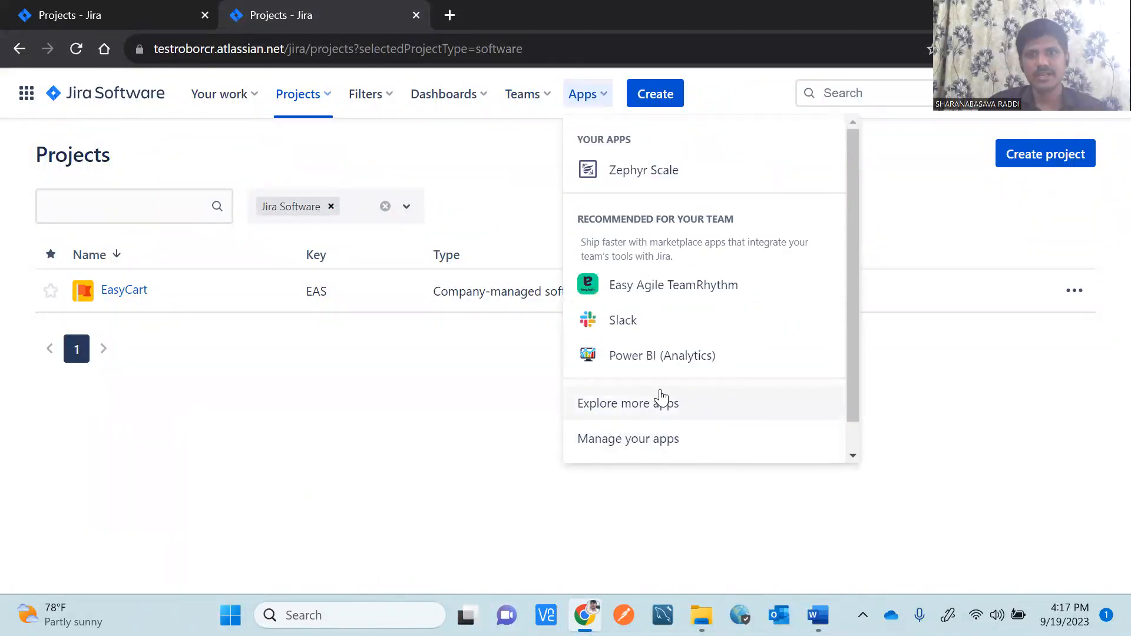
left_click(655, 414)
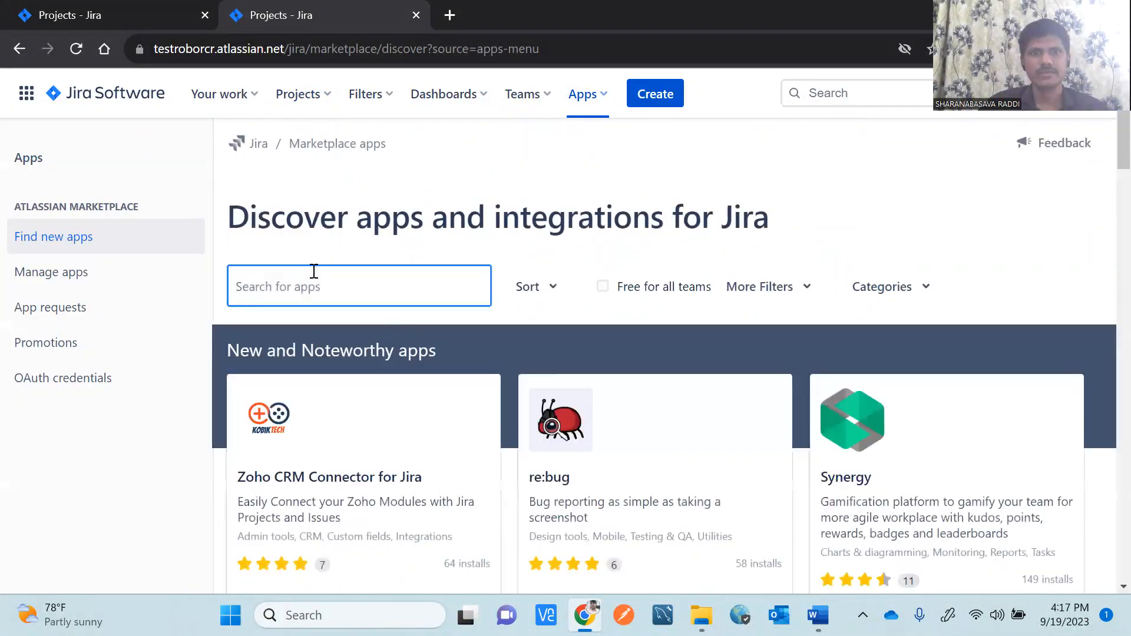
type("Zephyr")
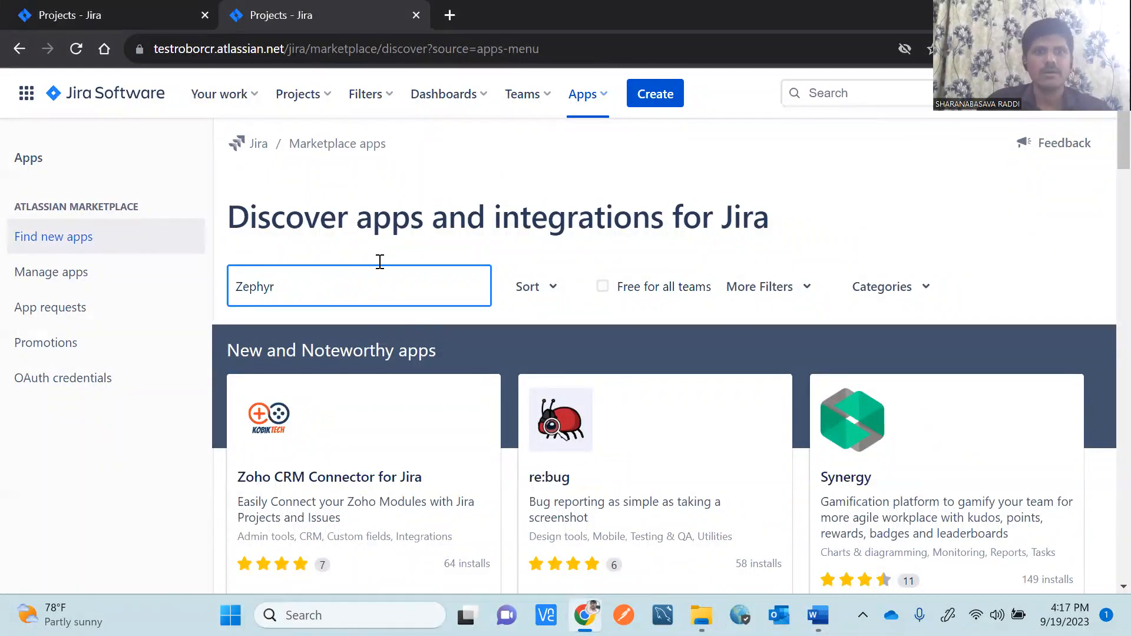
key("Return")
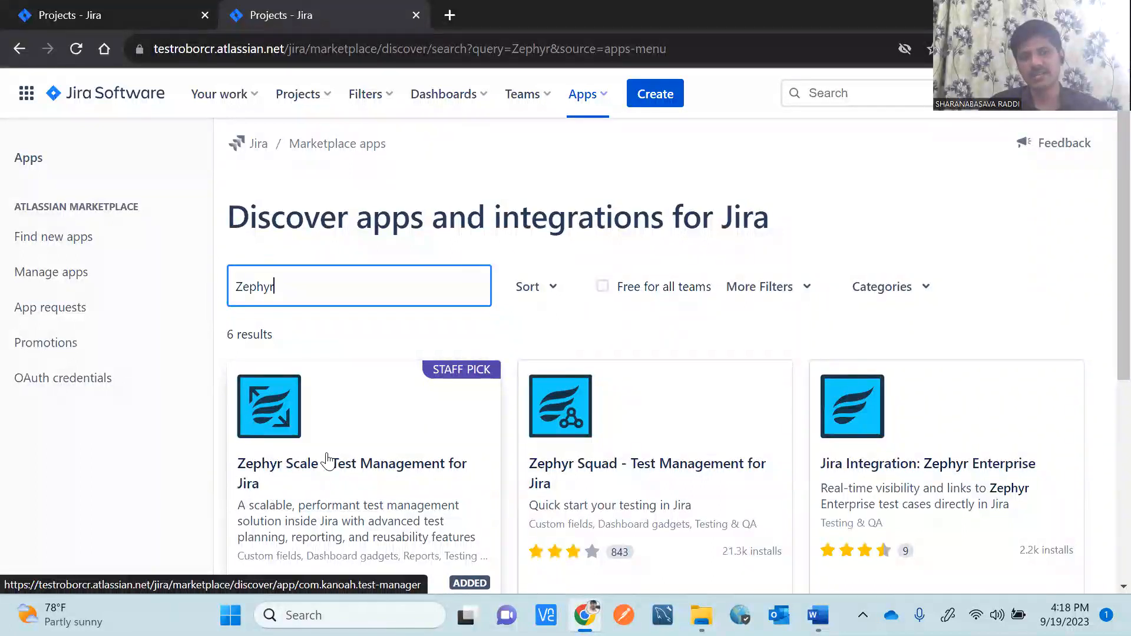
left_click(327, 461)
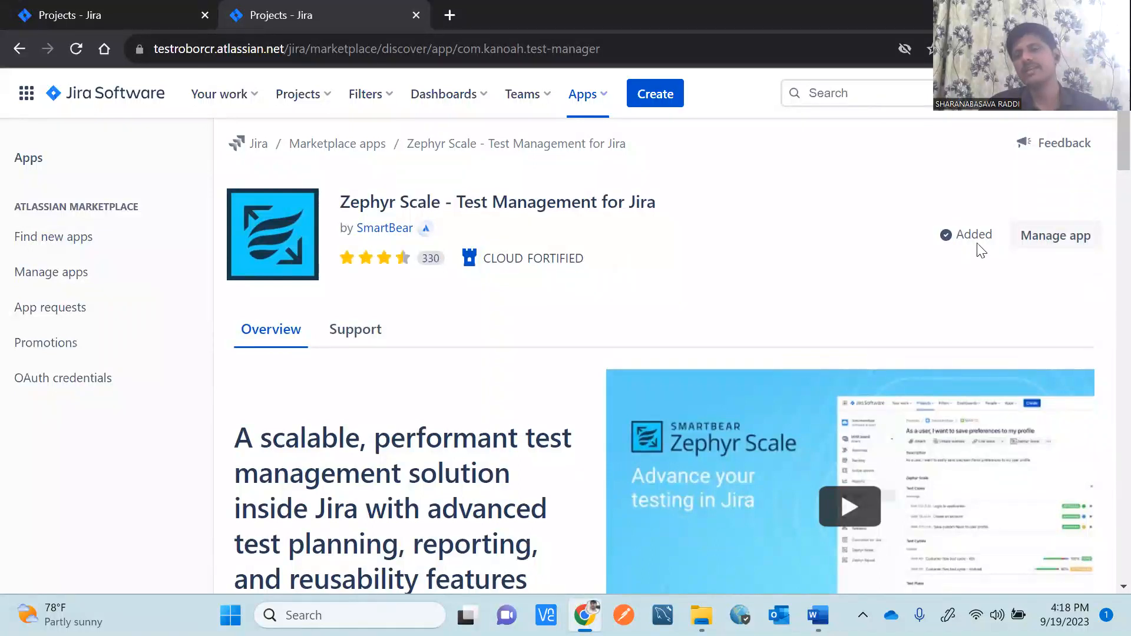
Check the installed apps list, then use the app switcher to reach Jira Software's Projects list showing EasyCart.
mouse_move(946, 247)
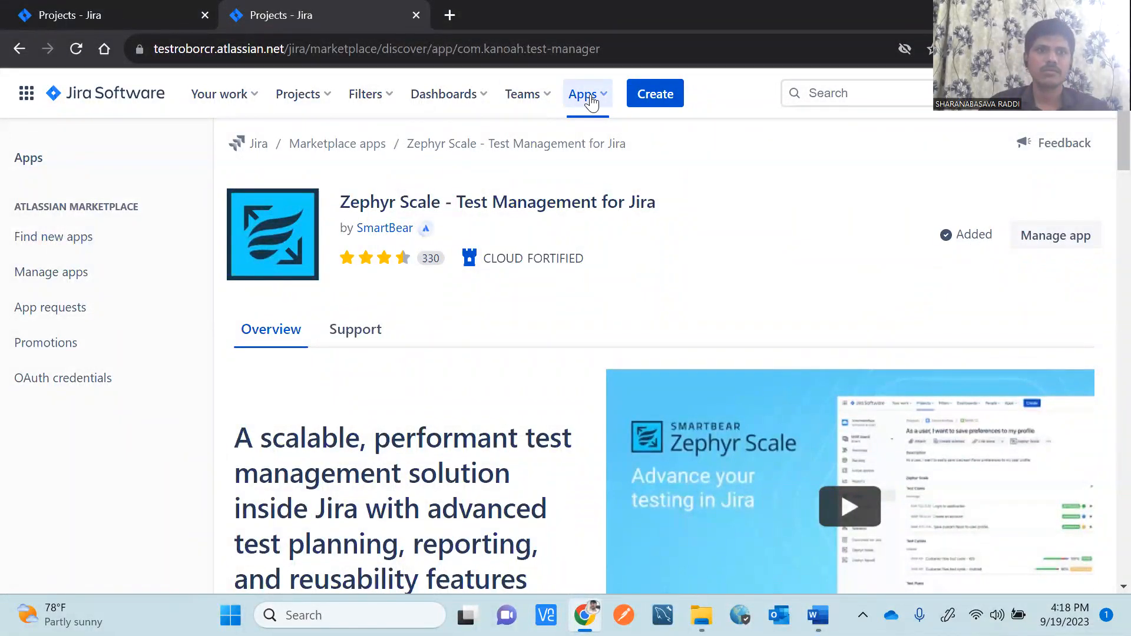
left_click(591, 102)
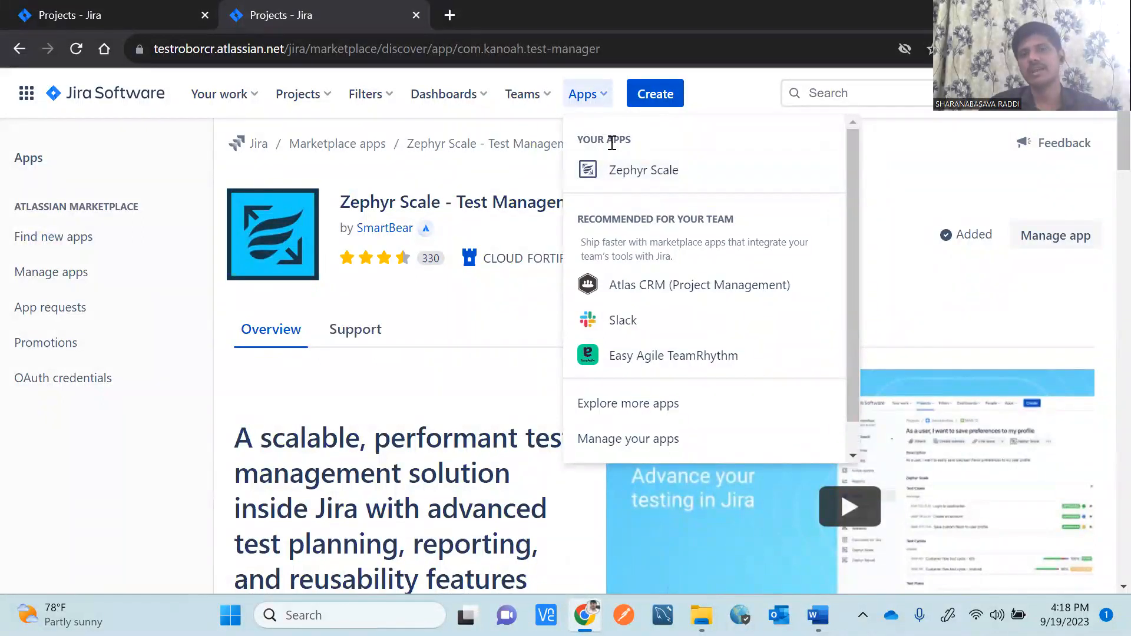
left_click_drag(635, 142, 575, 140)
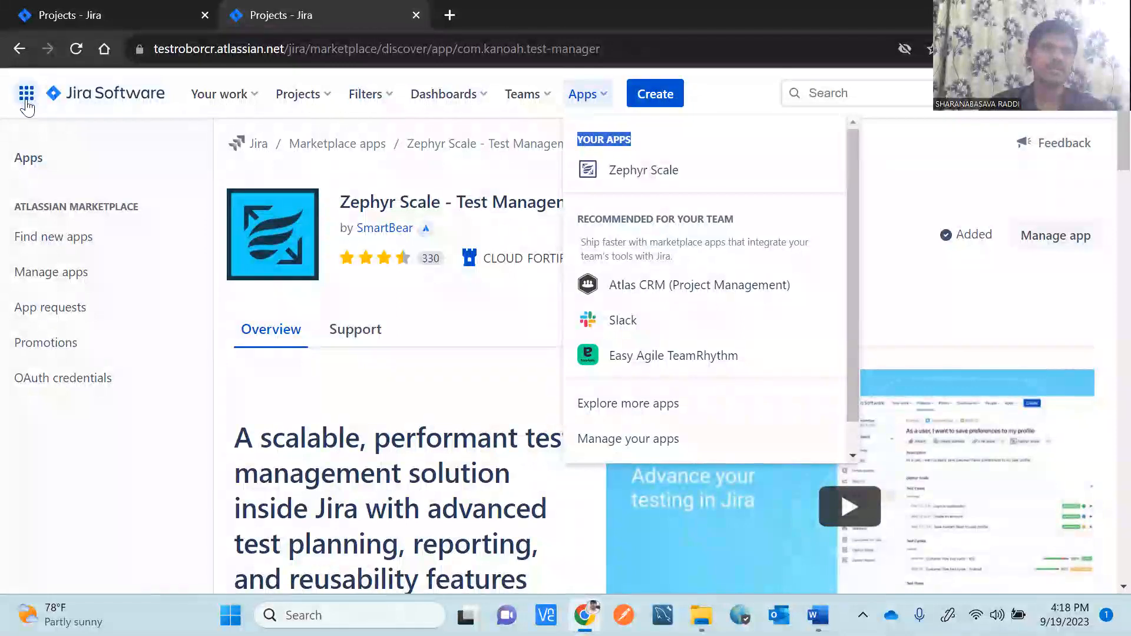
left_click(27, 101)
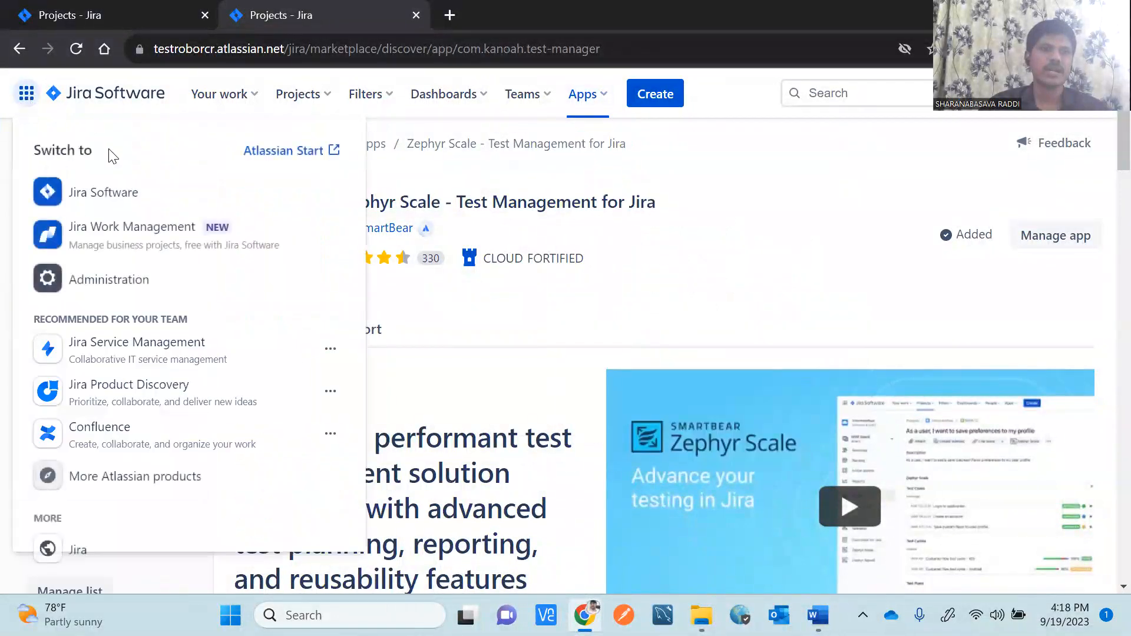
left_click(96, 203)
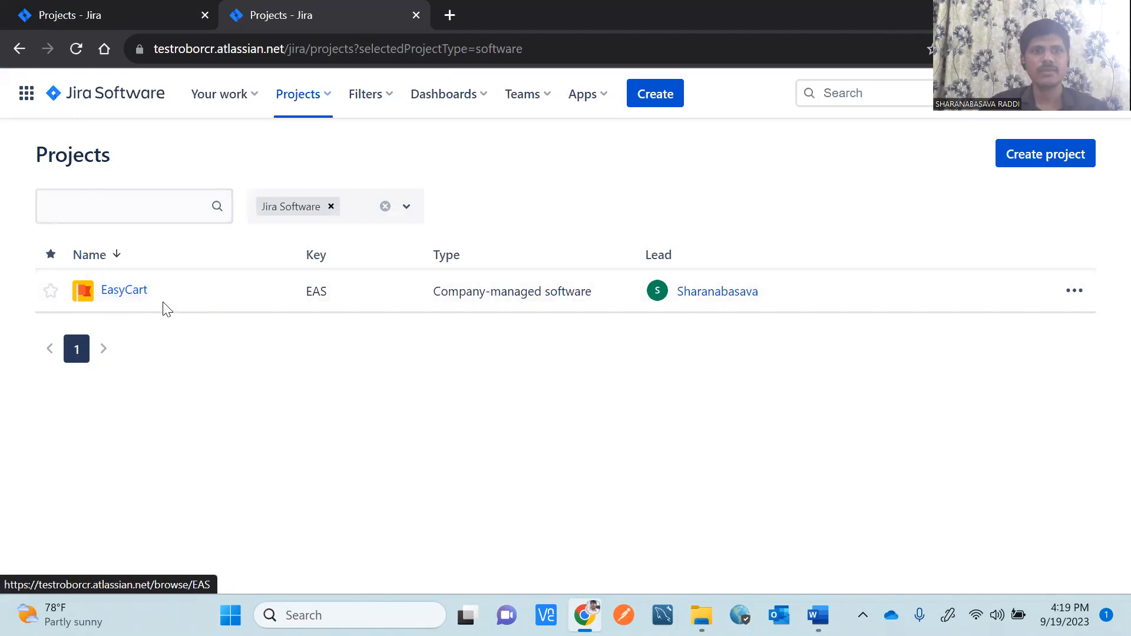
Open EasyCart's EAS_Sprint_01 board and scroll the sidebar down to Zephyr Scale.
left_click(124, 290)
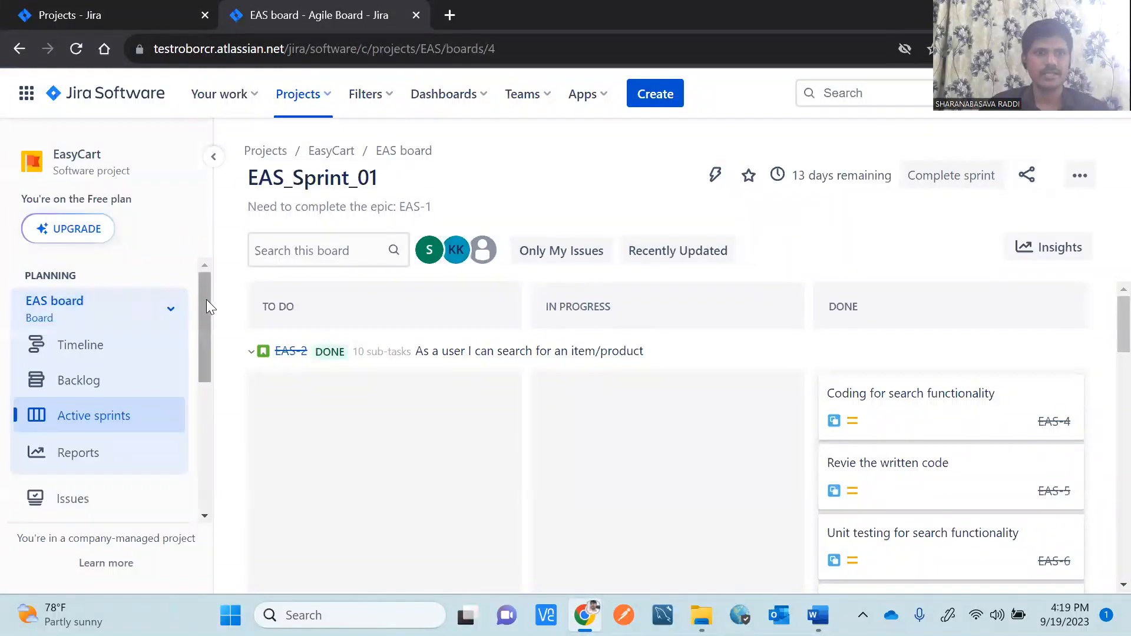
left_click_drag(206, 305, 230, 444)
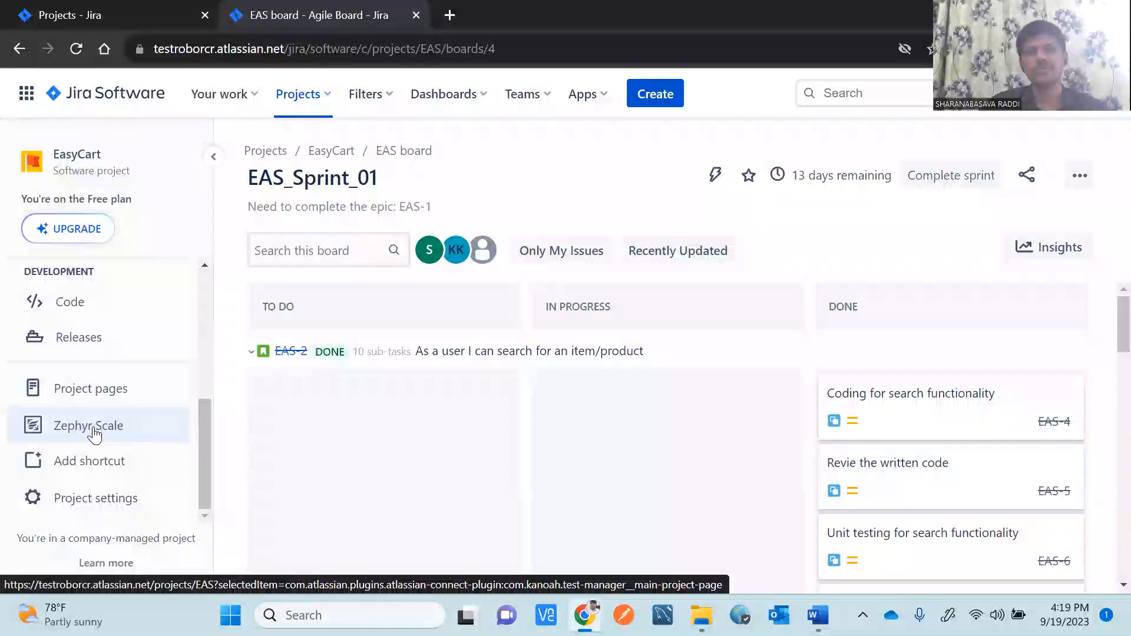
Highlight the Word notes on adding the Zephyr plugin and 'Projects from top navigation', then return to the board.
key("alt+Tab")
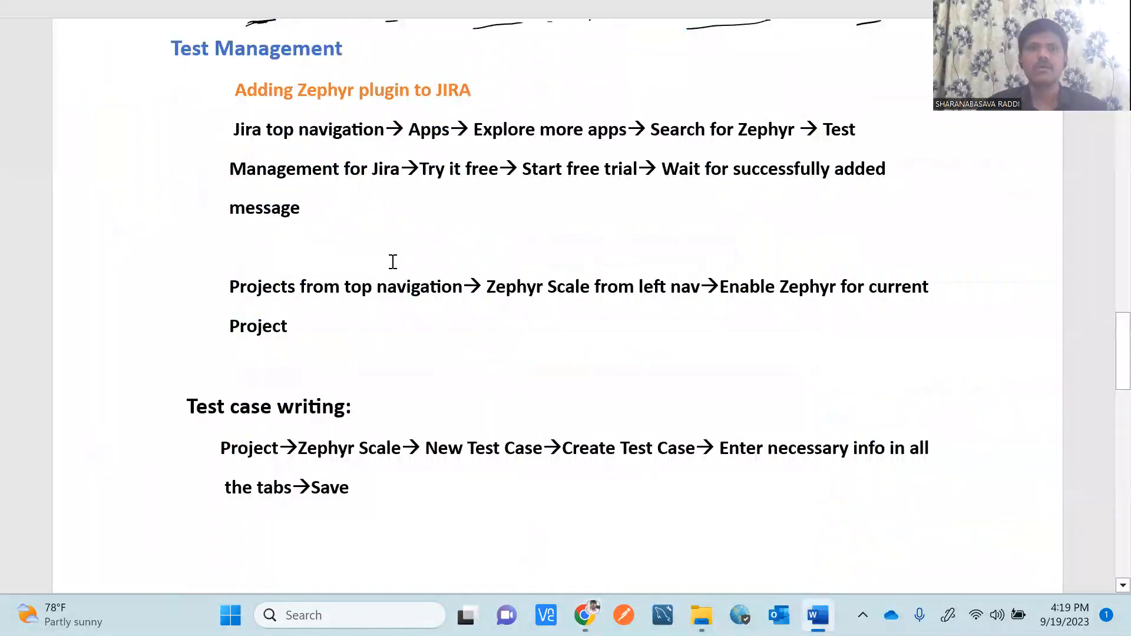
left_click_drag(319, 212, 229, 137)
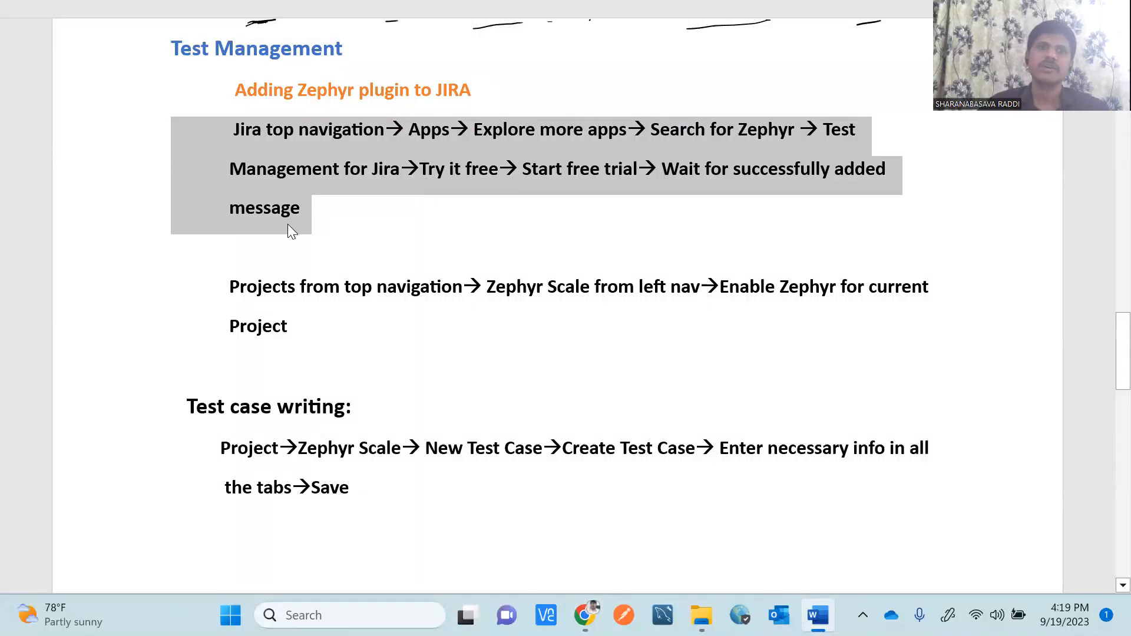
left_click(320, 220)
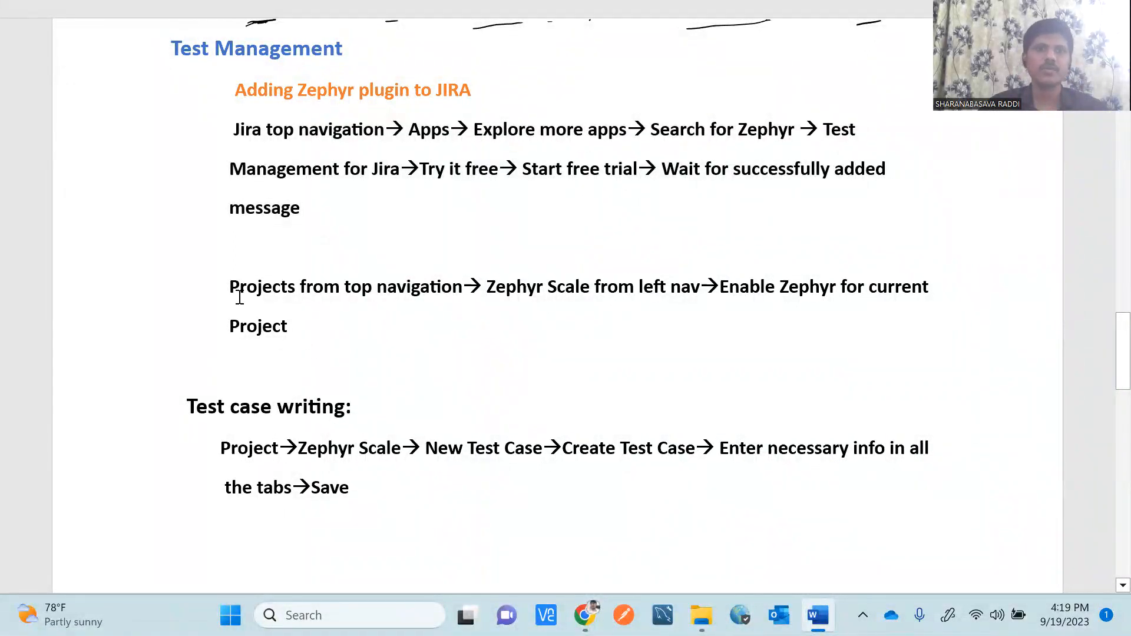
left_click_drag(227, 287, 425, 289)
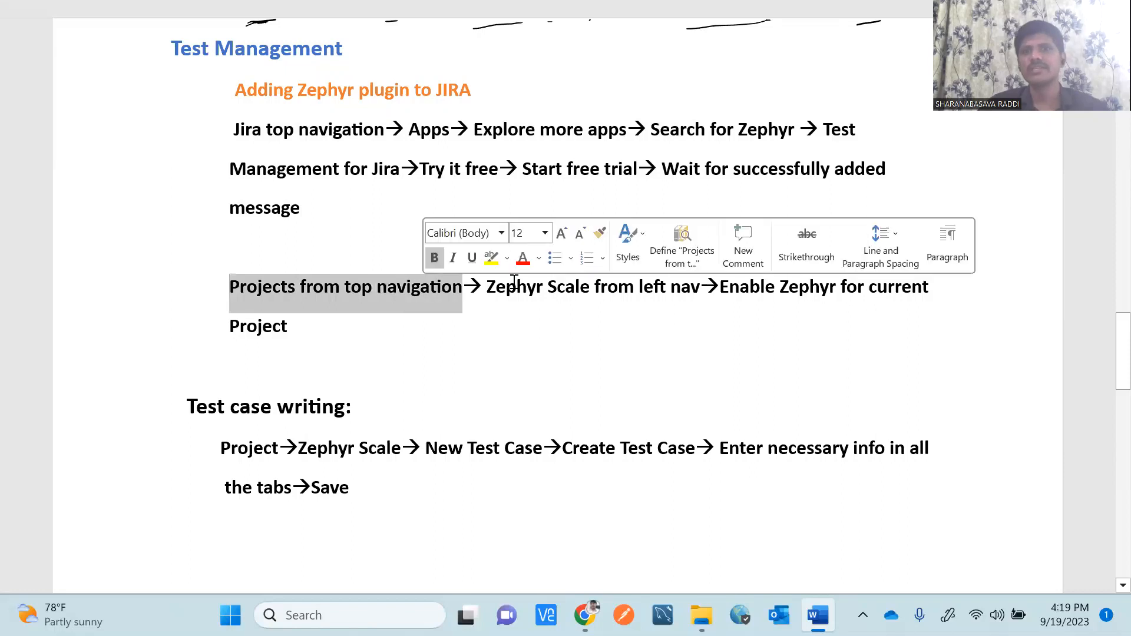
left_click(567, 290)
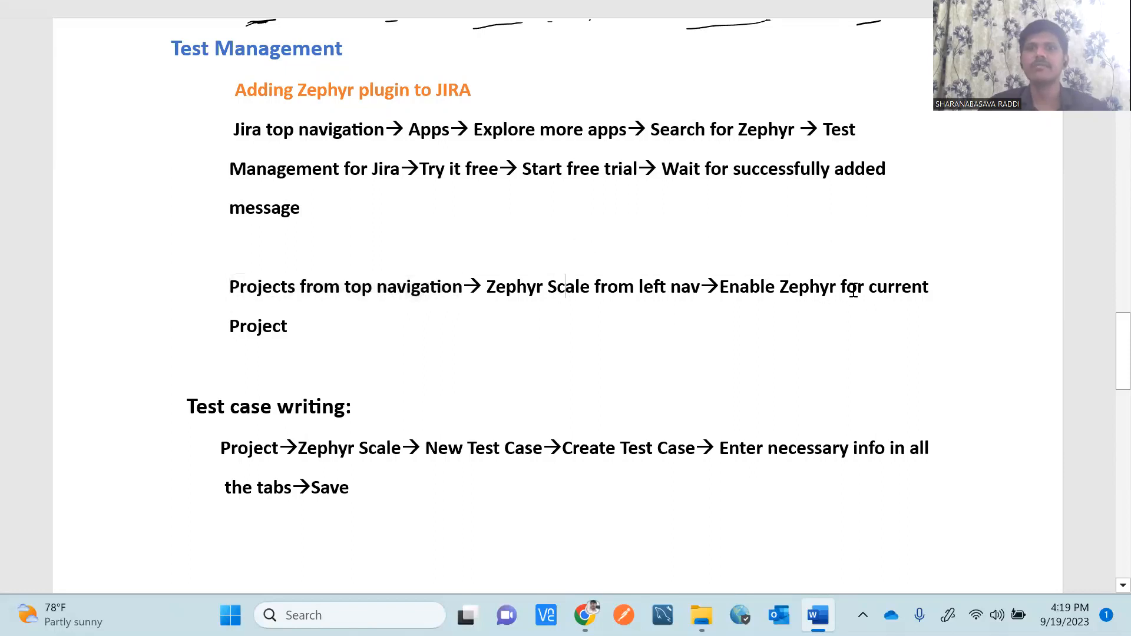
key("alt+Tab")
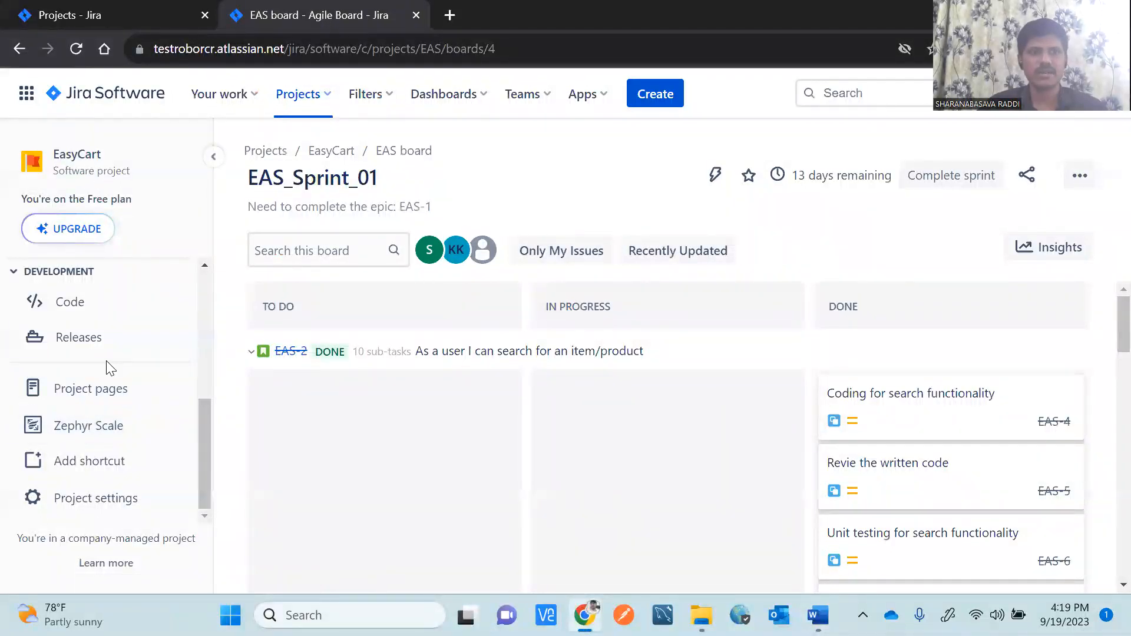
Open EasyCart's Zephyr Scale page from the project sidebar, reloading it once after glancing at the notes.
left_click(97, 434)
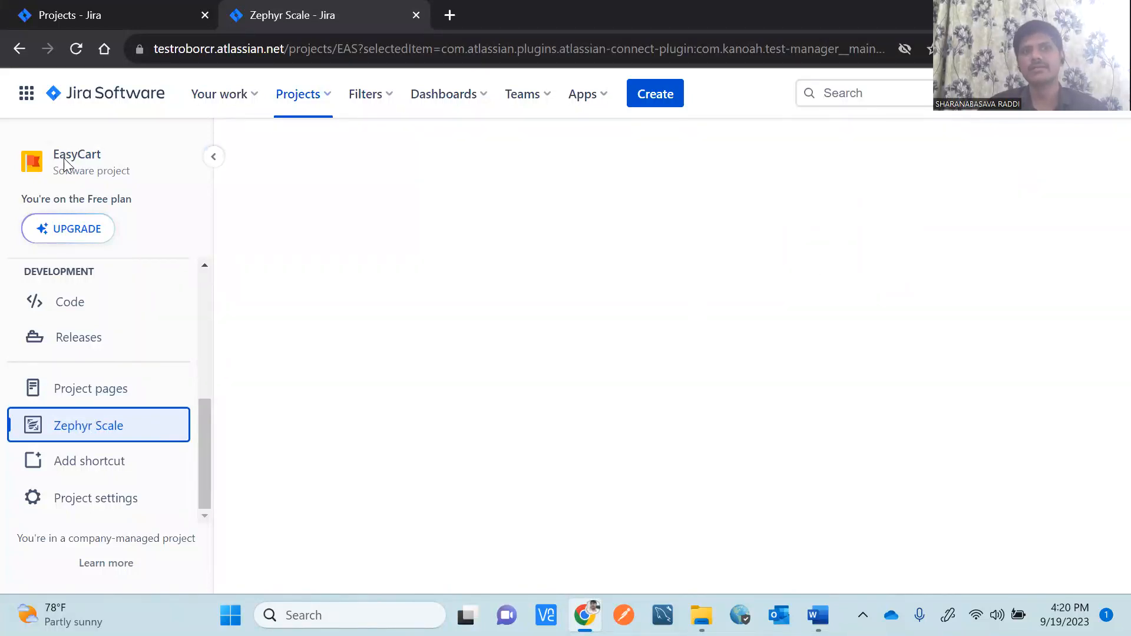
left_click(94, 427)
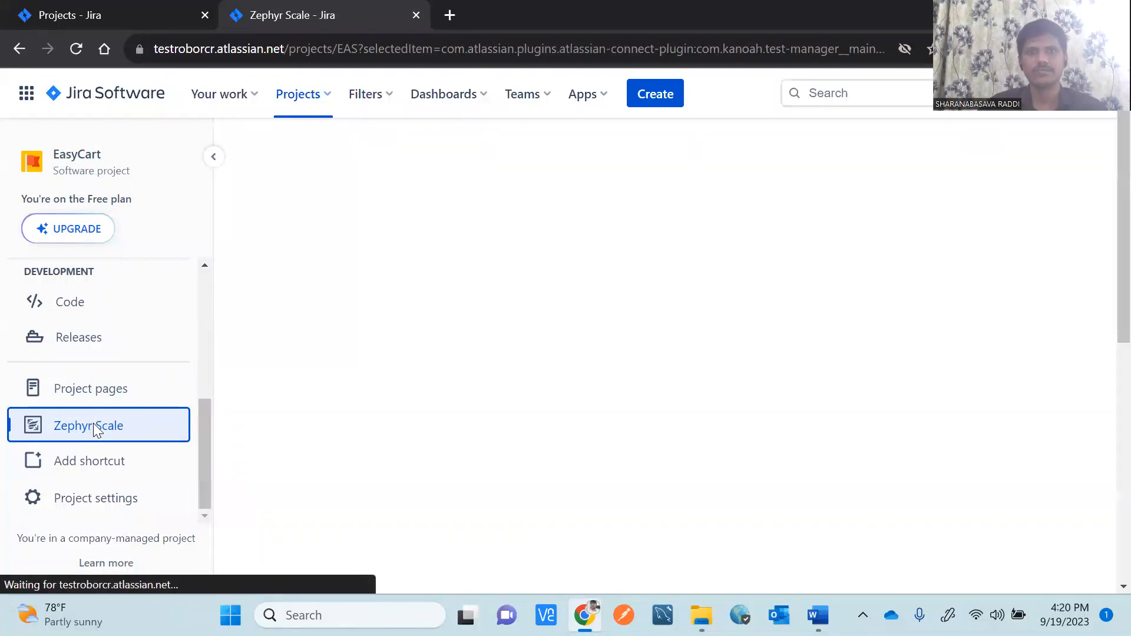
key("alt+Tab")
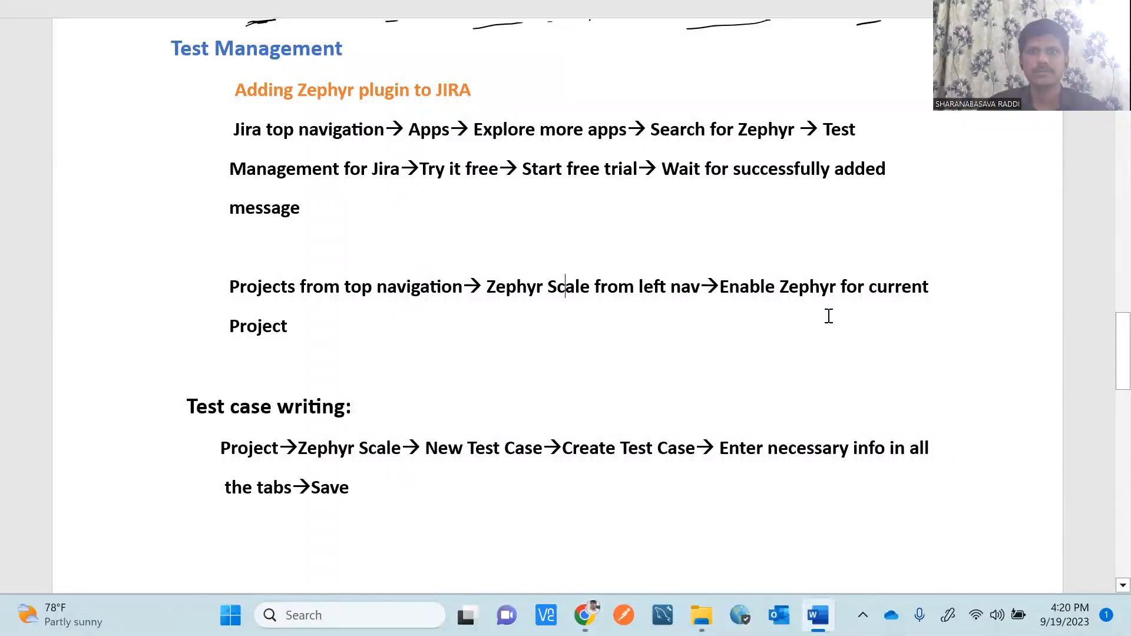
key("alt+Tab")
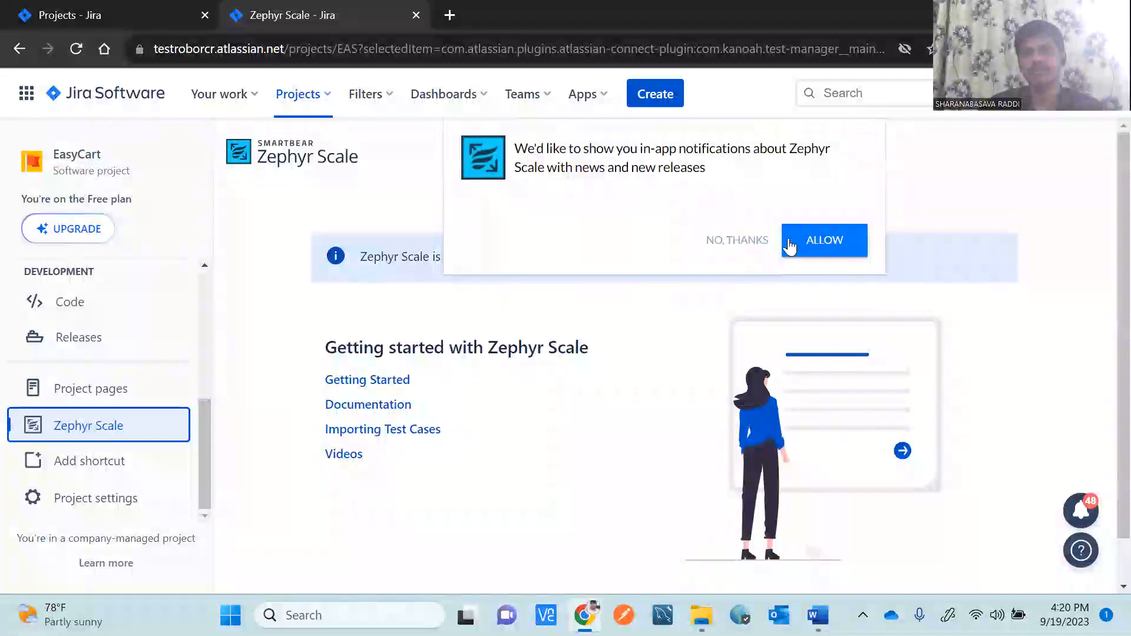
Decline notifications, dismiss the survey, and enable Zephyr Scale for EasyCart.
left_click(757, 239)
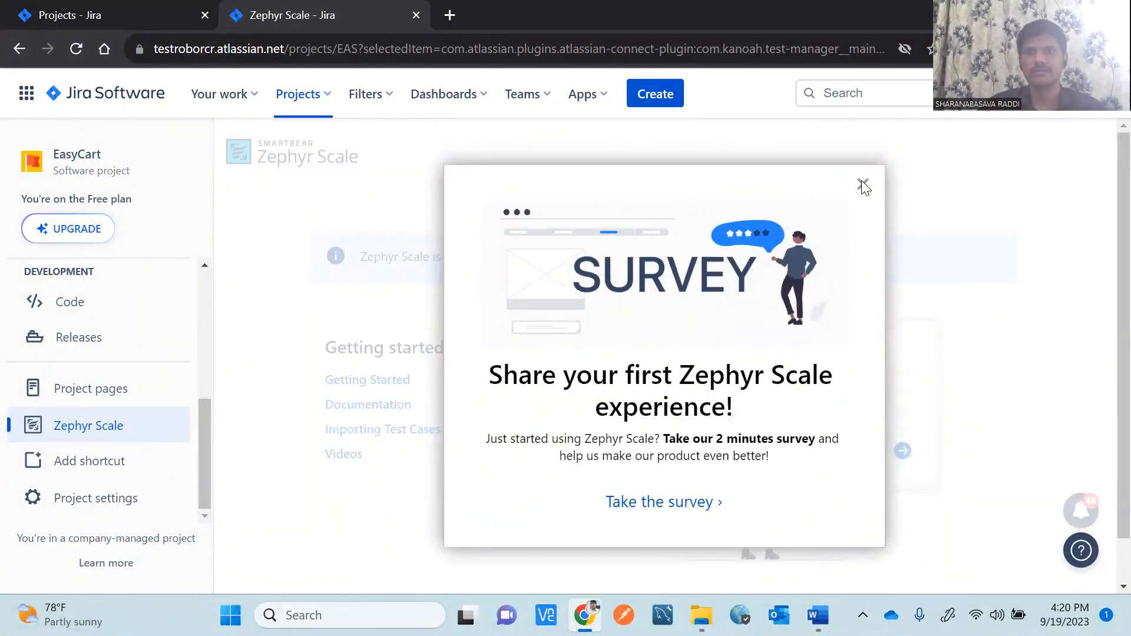
left_click(862, 183)
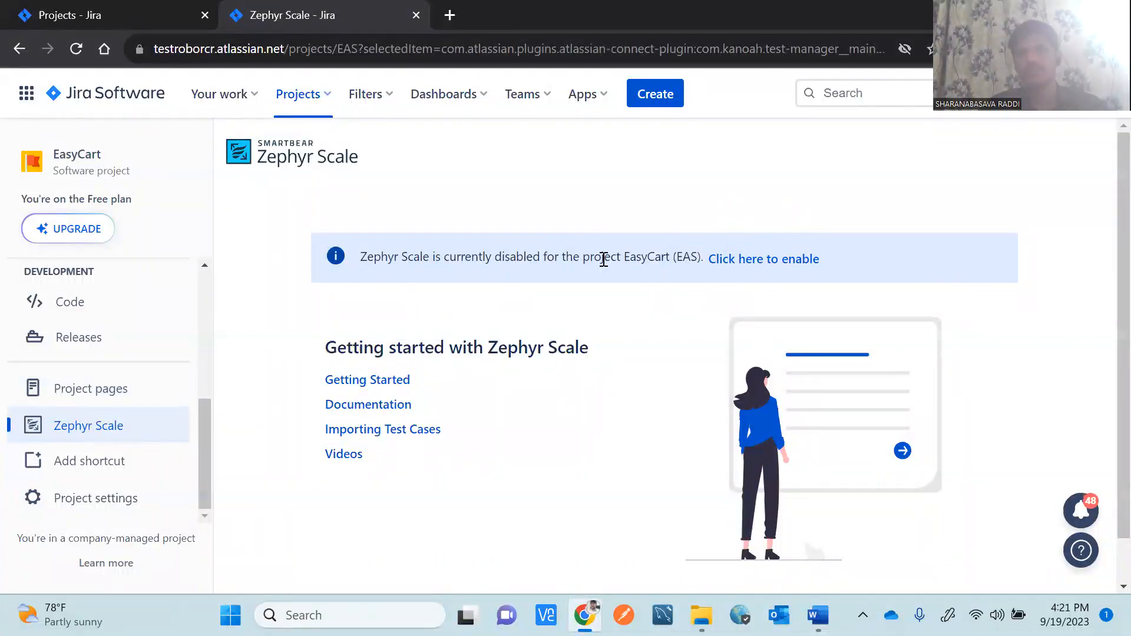
left_click(779, 264)
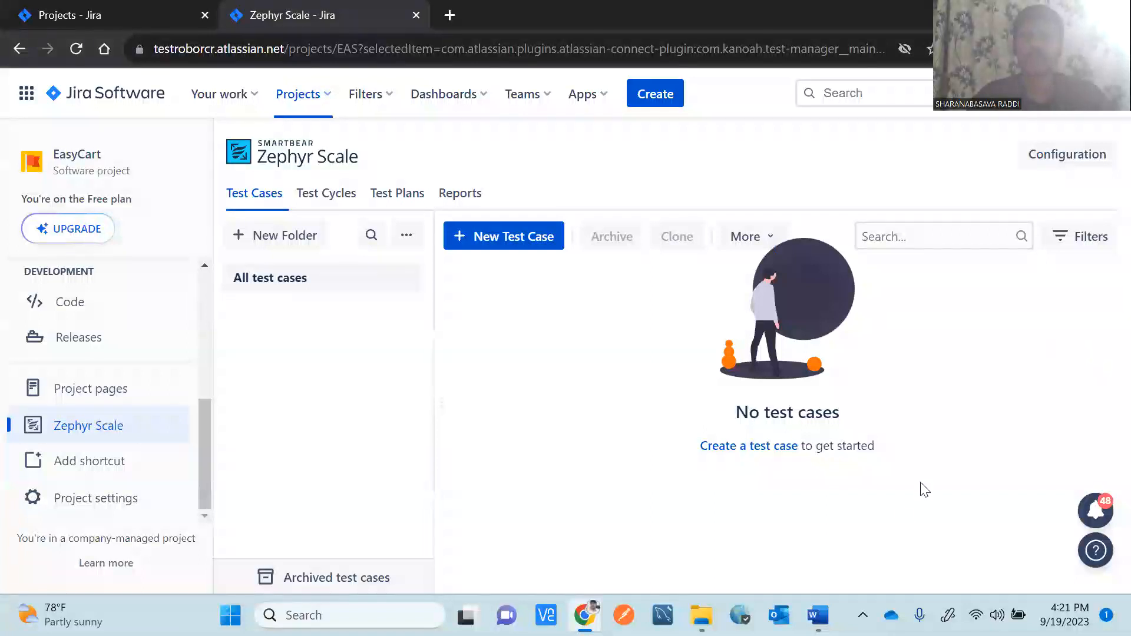
Highlight the Test case writing steps in the Word notes, then return to the empty test case list.
mouse_move(818, 615)
left_click(790, 524)
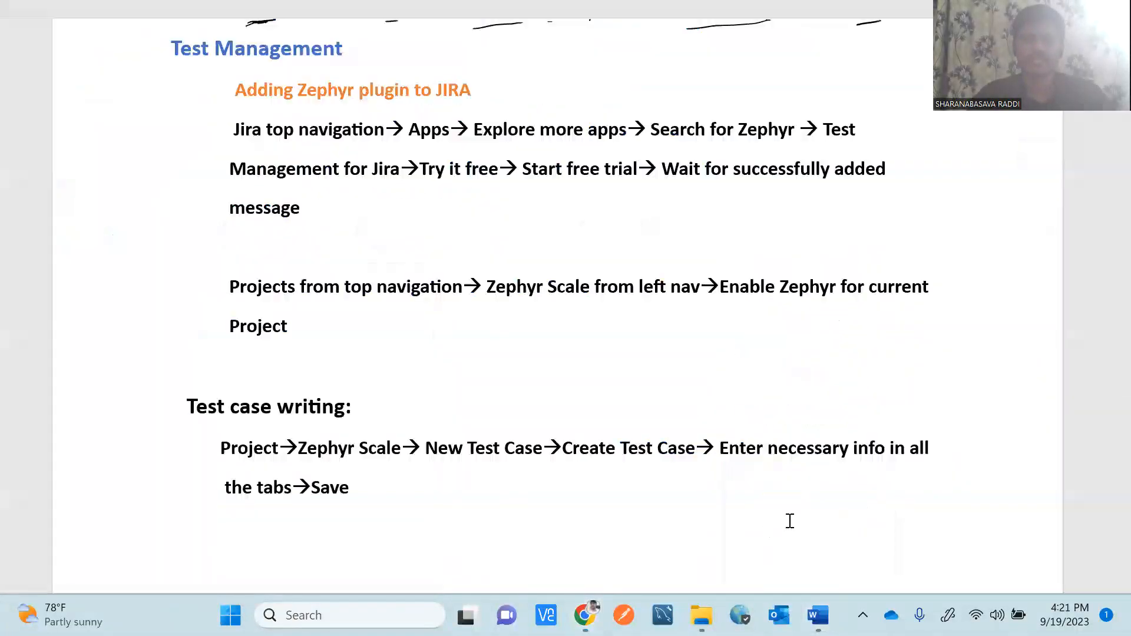
left_click_drag(182, 401, 402, 478)
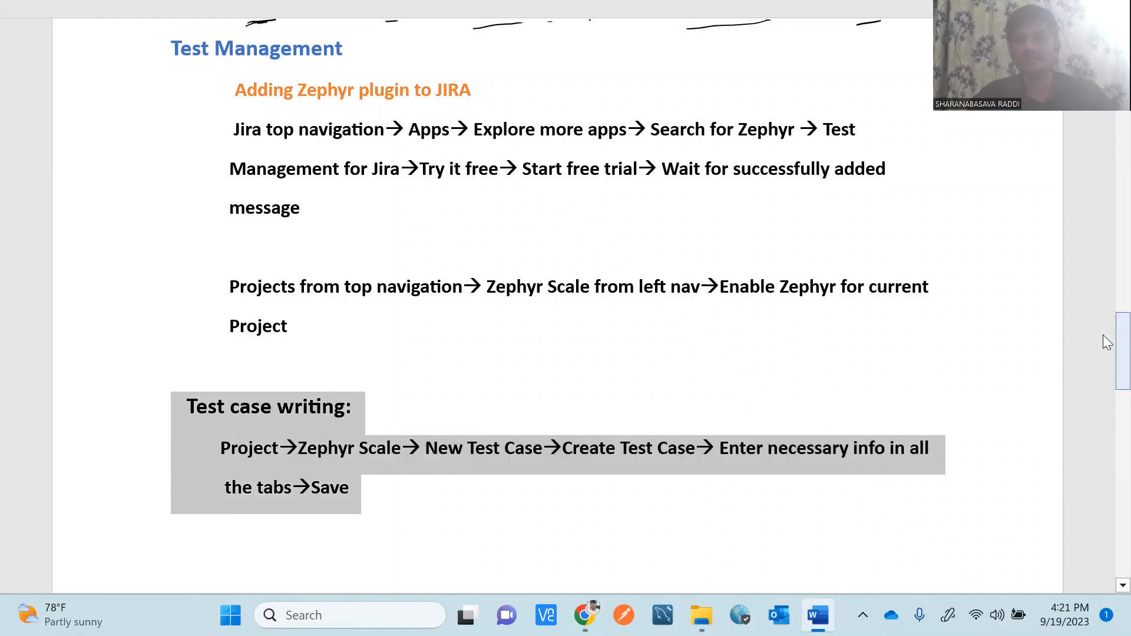
scroll(1103, 334, "down", 3)
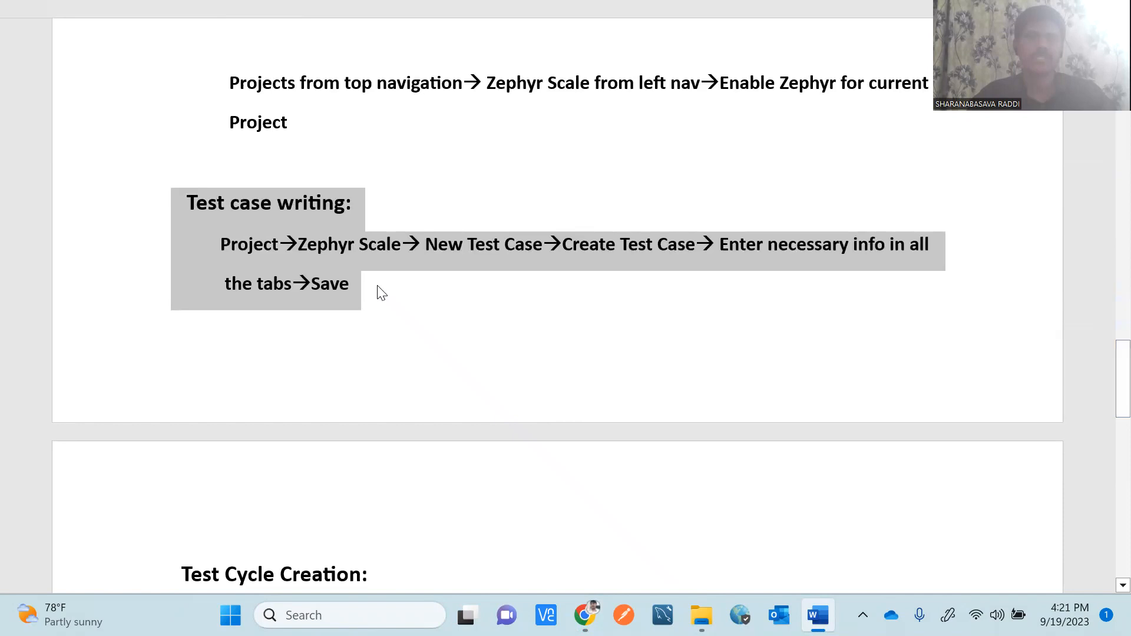
left_click(378, 288)
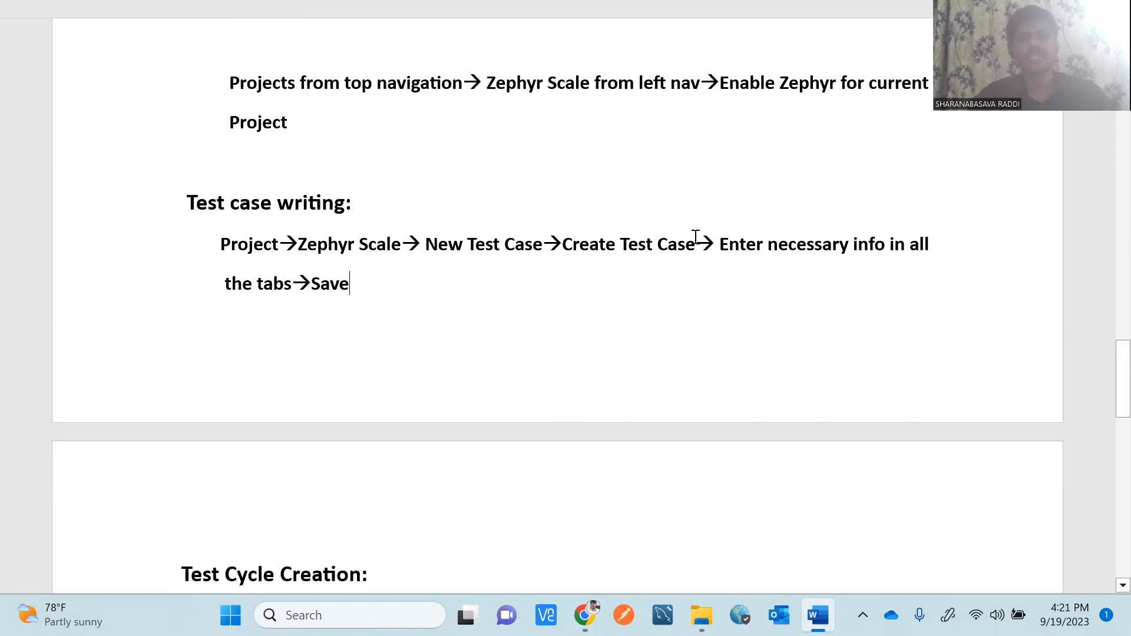
key("alt+Tab")
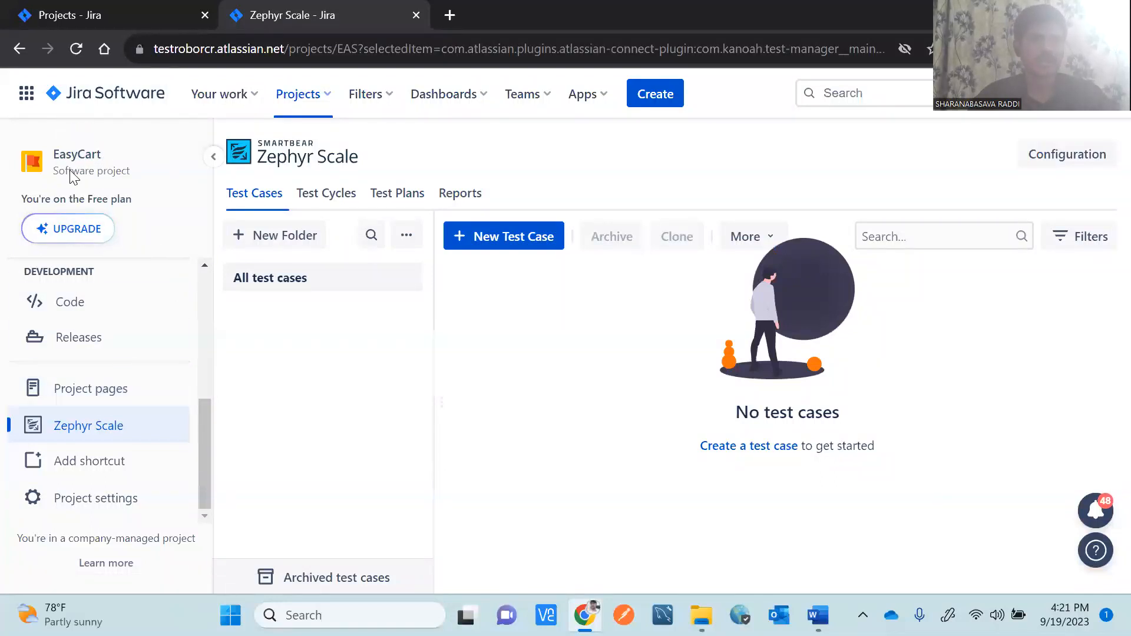
Decline the notifications prompt and open 'Create a test case' in a new tab, keeping the list tab.
left_click(83, 436)
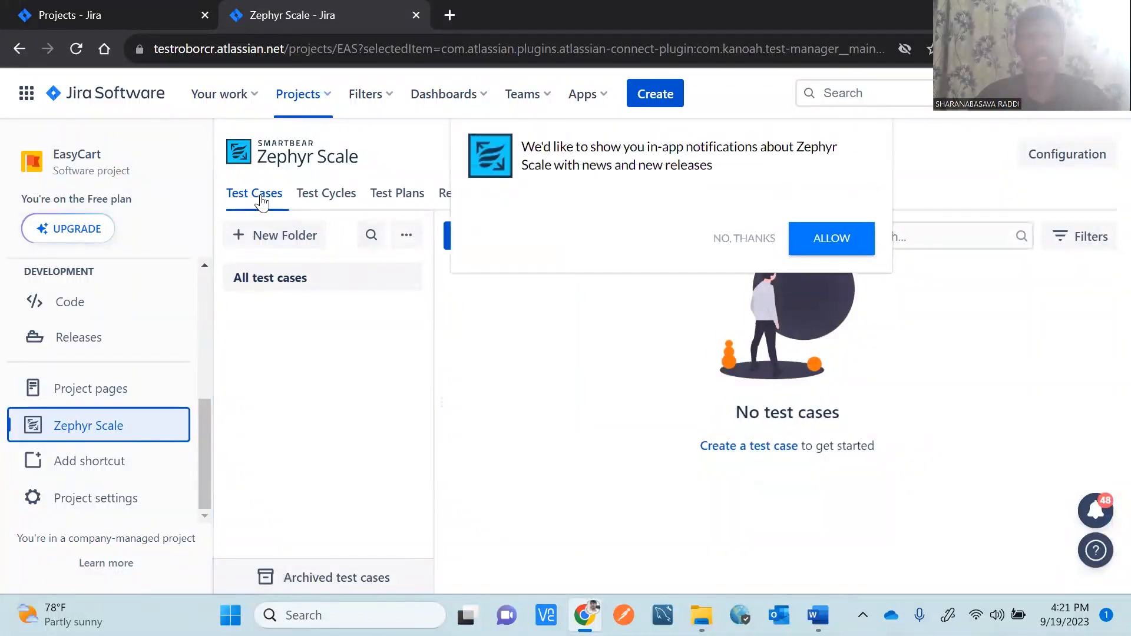
left_click(723, 248)
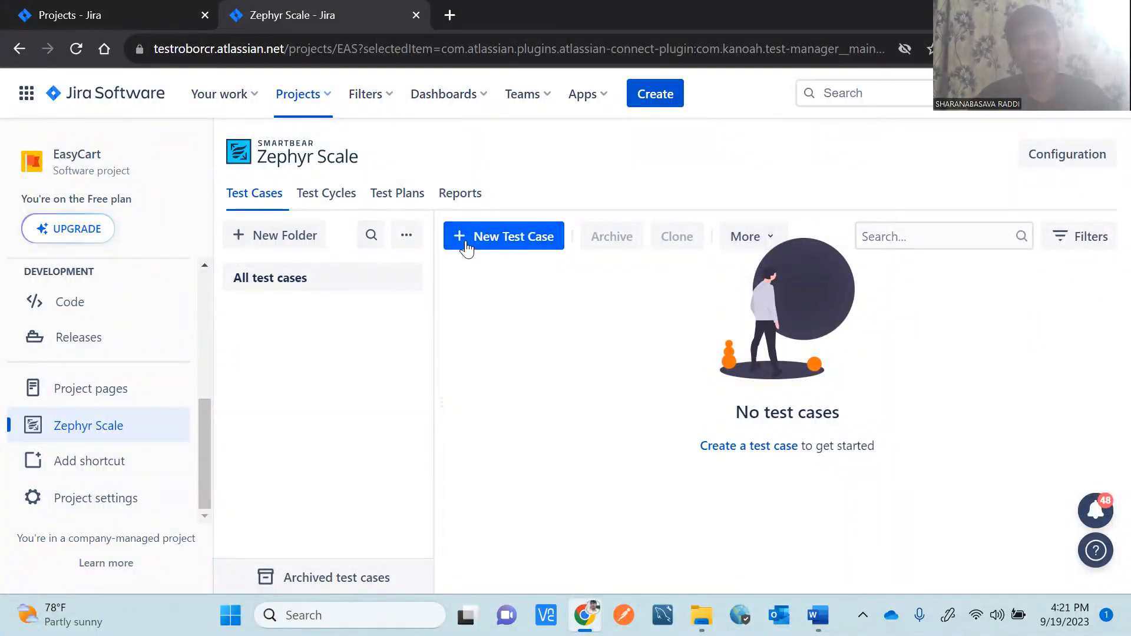
left_click(500, 244)
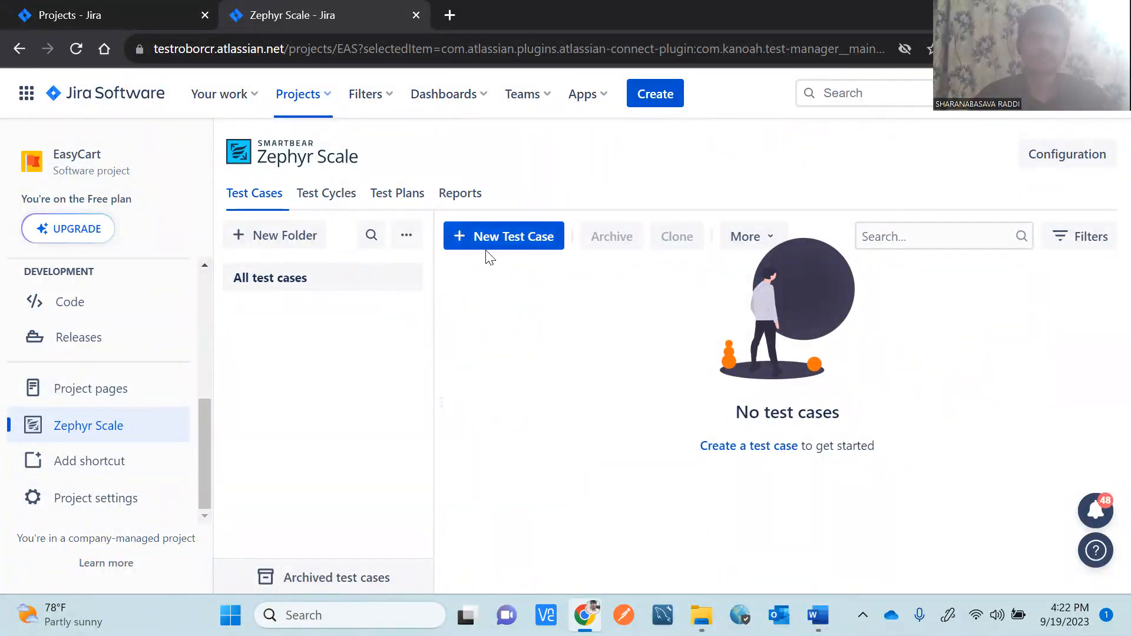
left_click(467, 238)
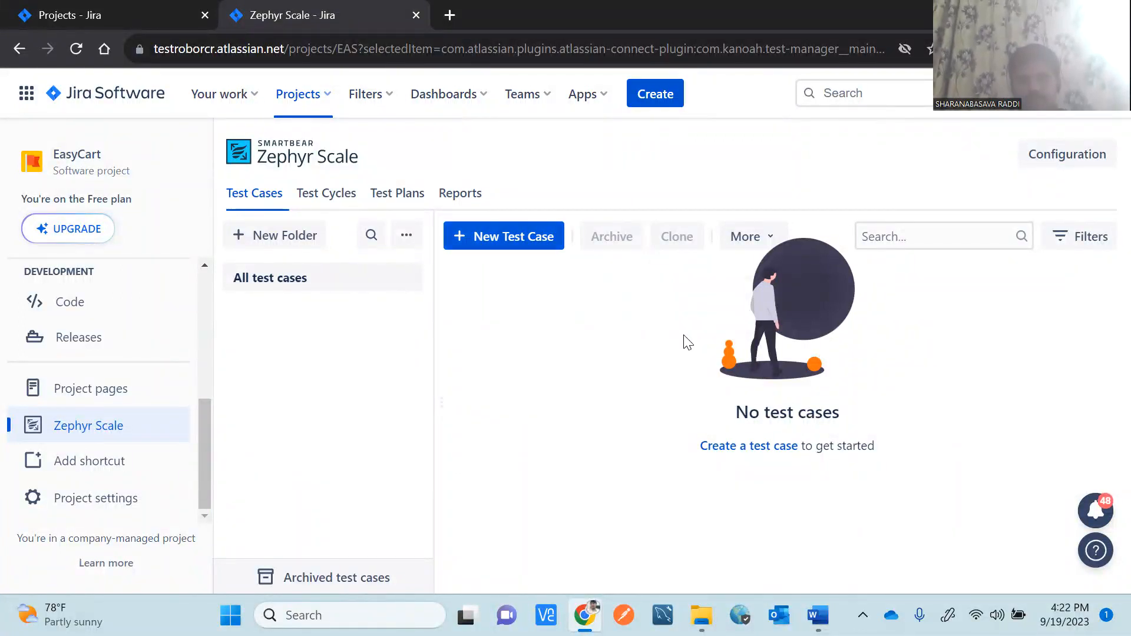
left_click(753, 453)
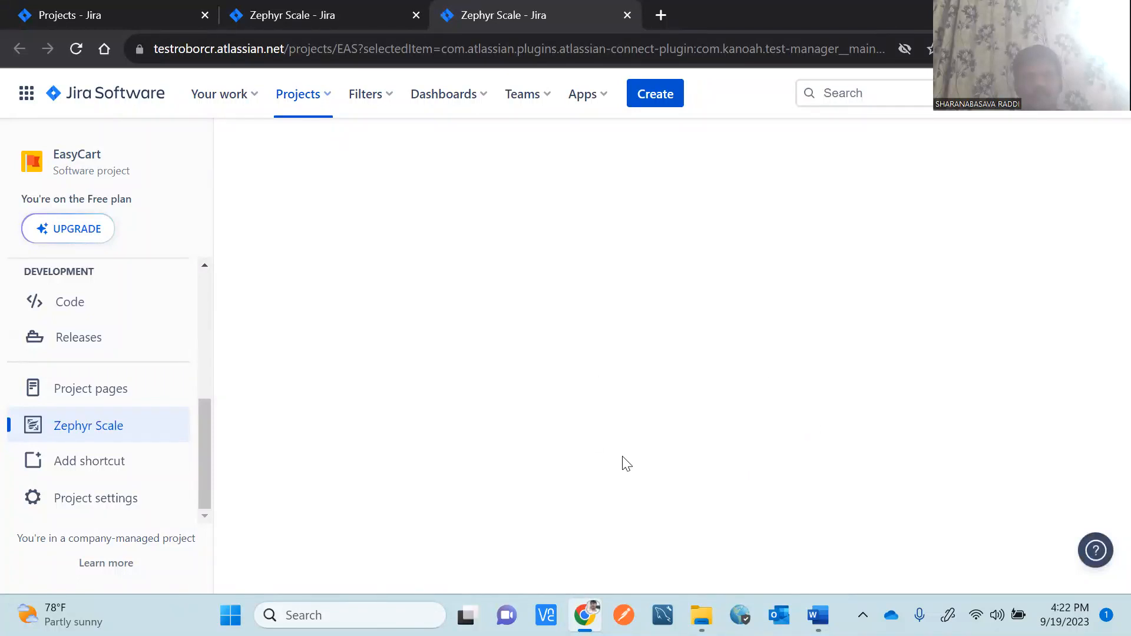
left_click(302, 15)
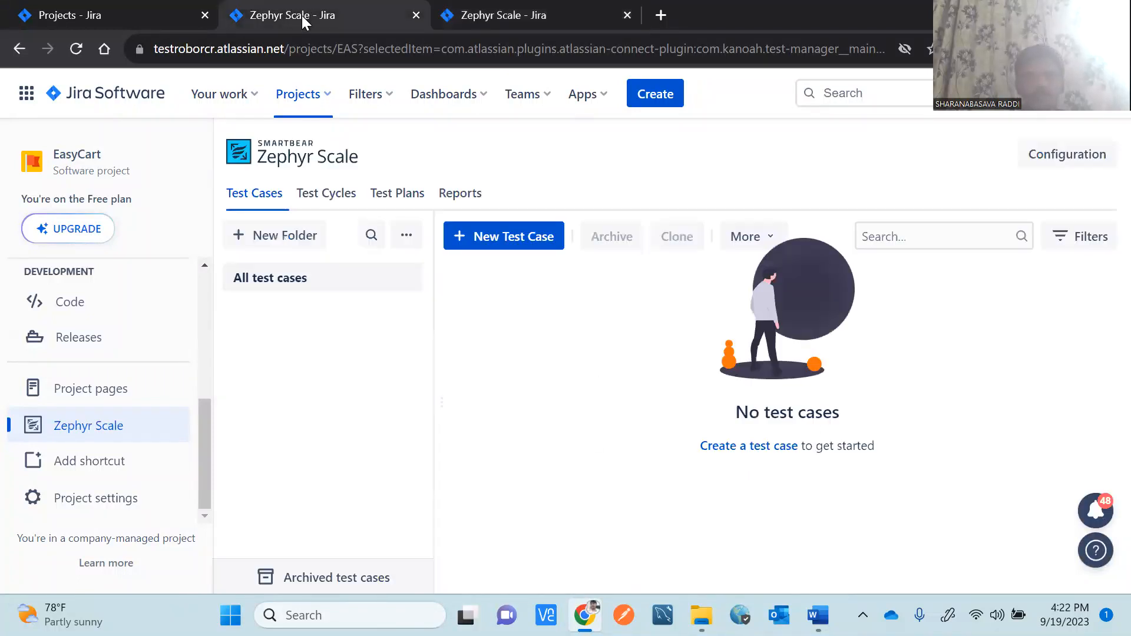
left_click(494, 244)
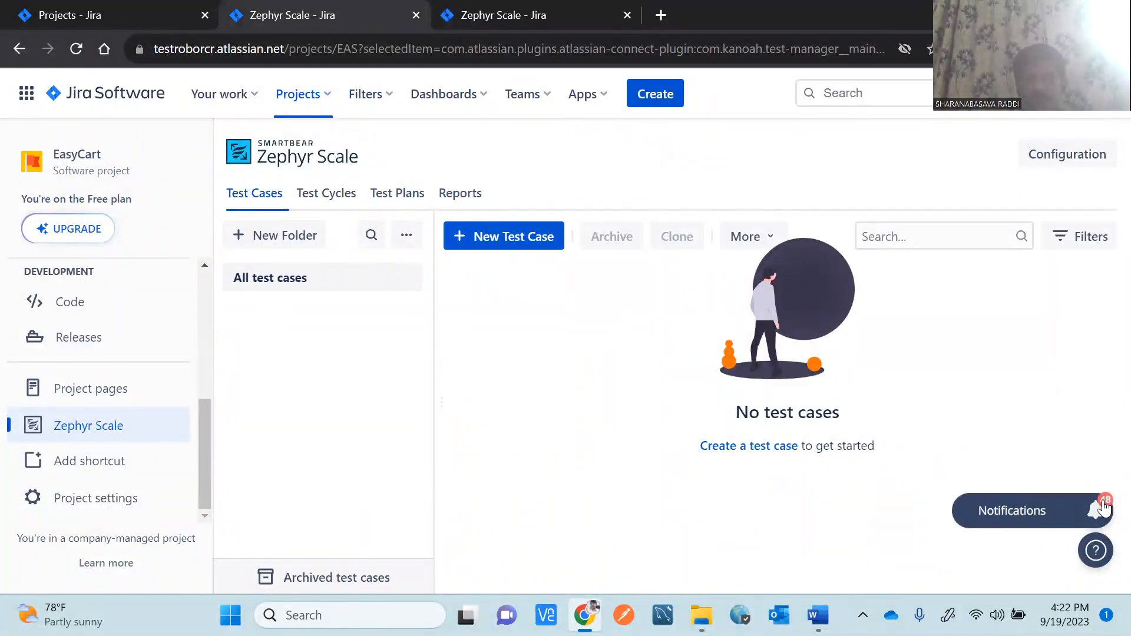
Allow Zephyr Scale notifications, start a New Test Case, and switch to its blank form tab.
left_click(1046, 517)
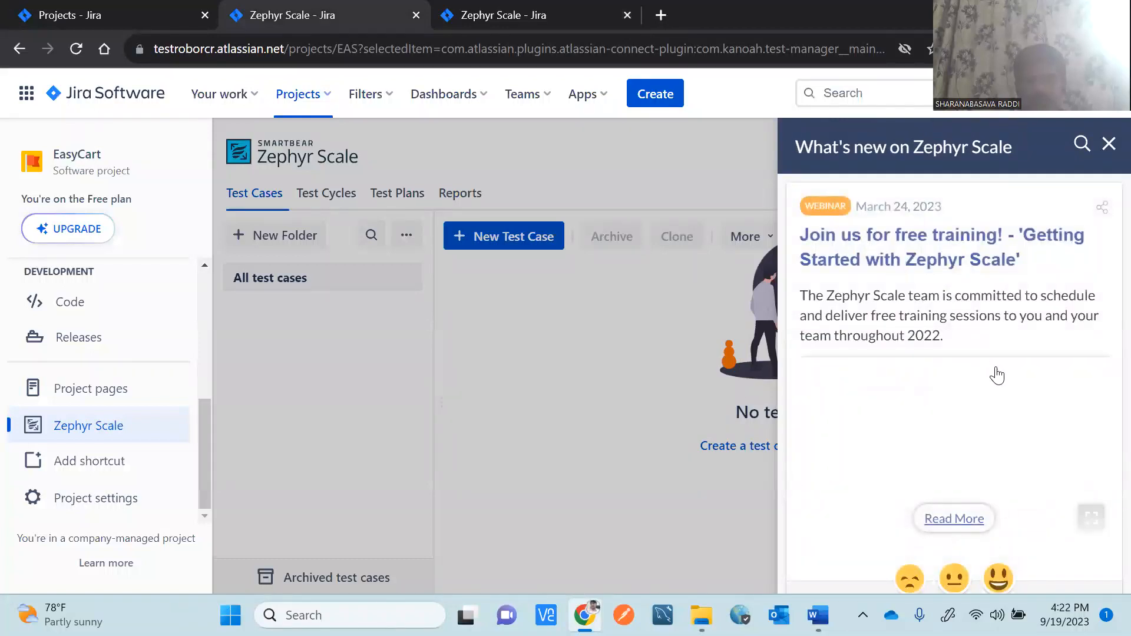
left_click(1109, 145)
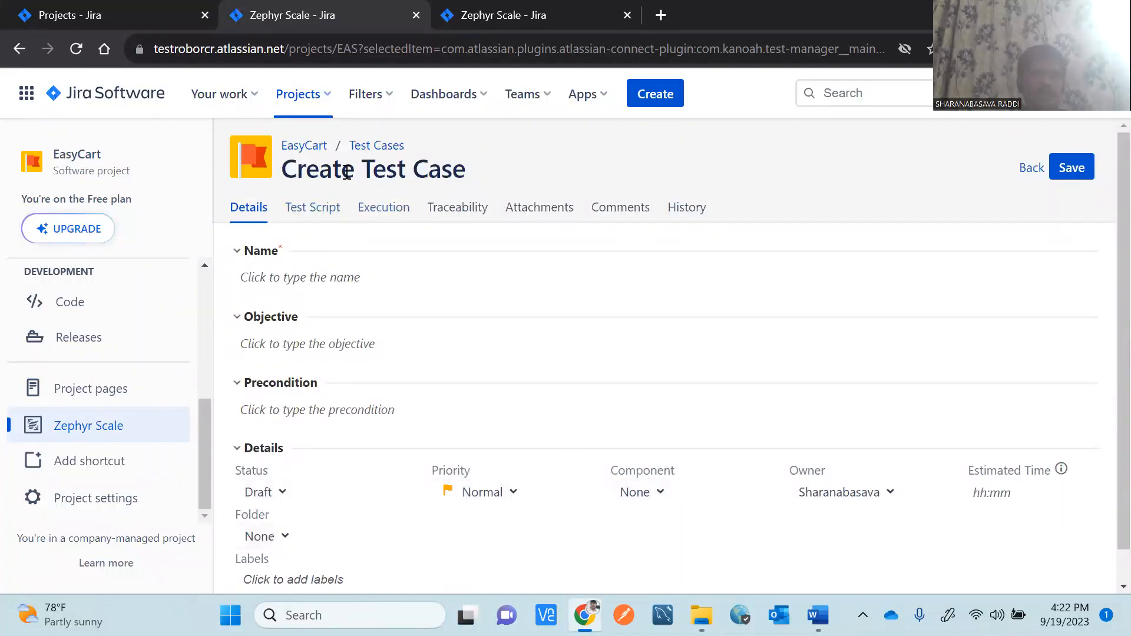
left_click(71, 436)
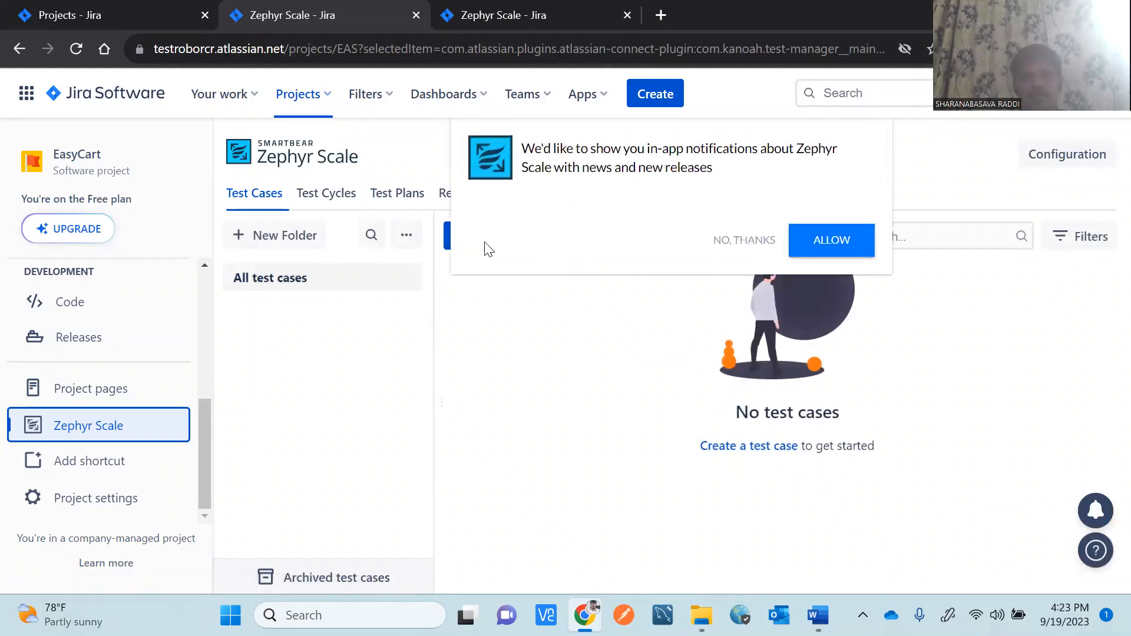
left_click(827, 241)
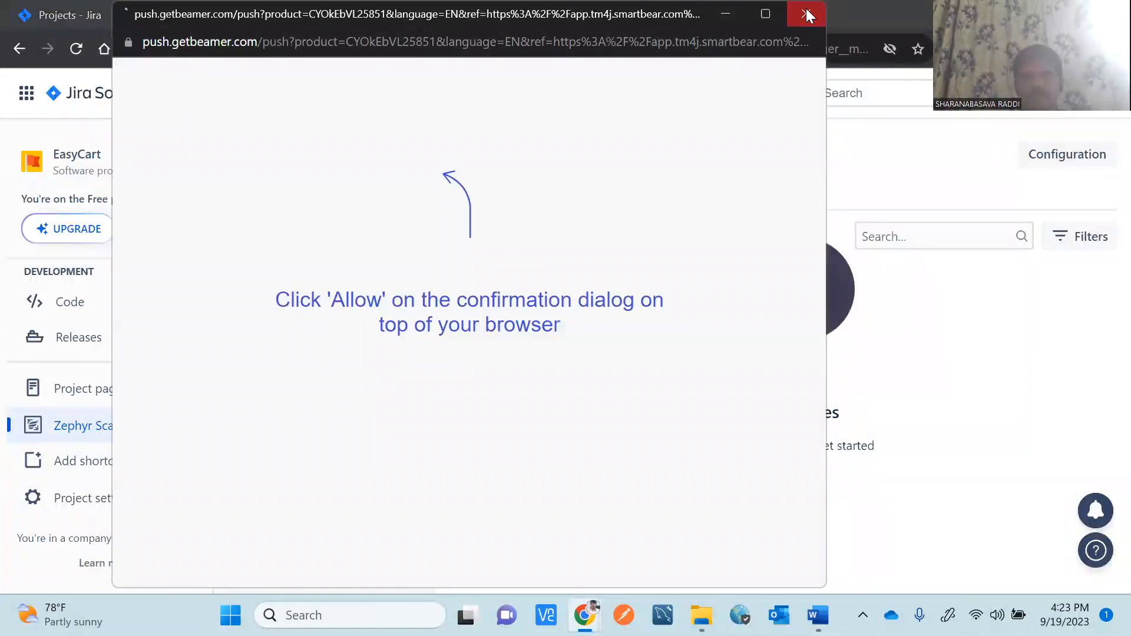
left_click(805, 14)
left_click(516, 244)
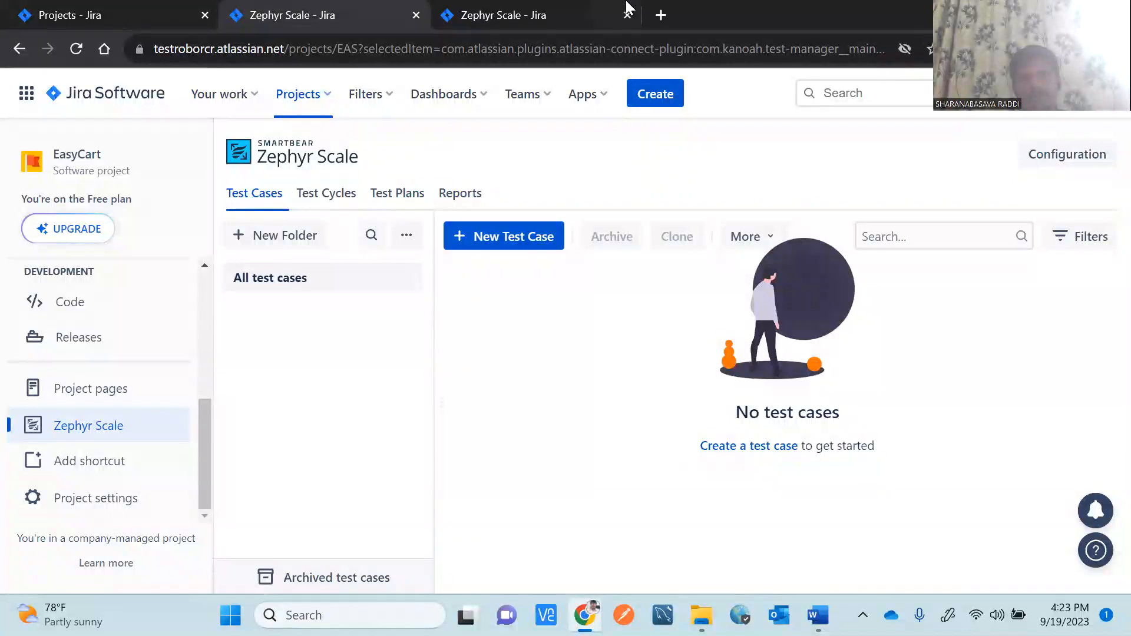
left_click(584, 17)
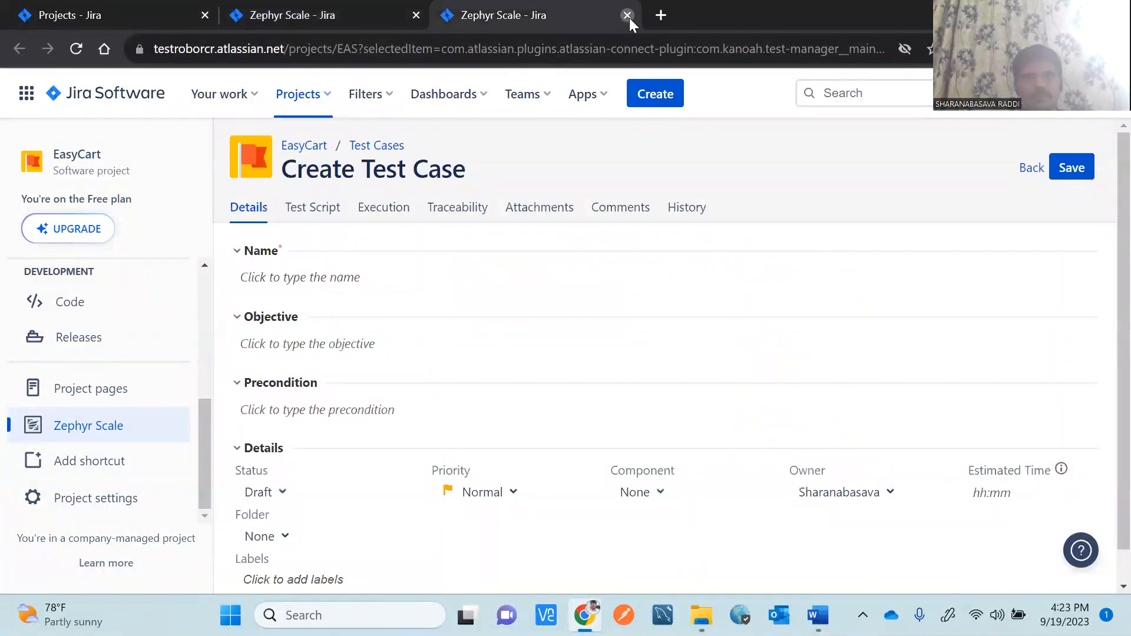
Close the extra blank tabs so only EasyCart's empty Create Test Case form remains.
left_click(628, 15)
left_click(746, 448)
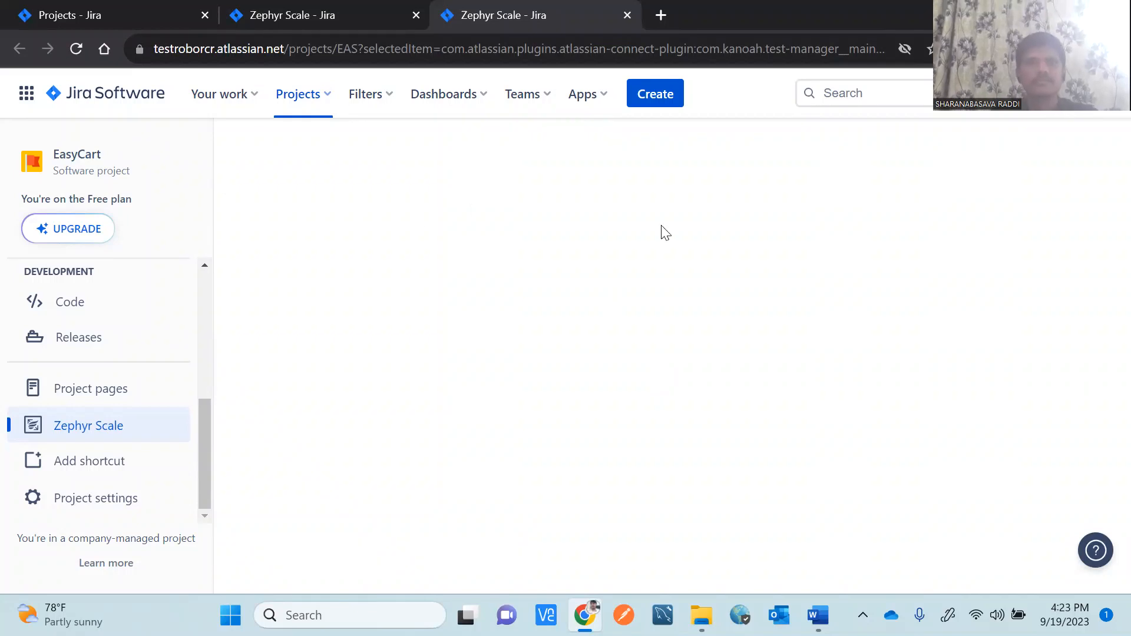
left_click(308, 14)
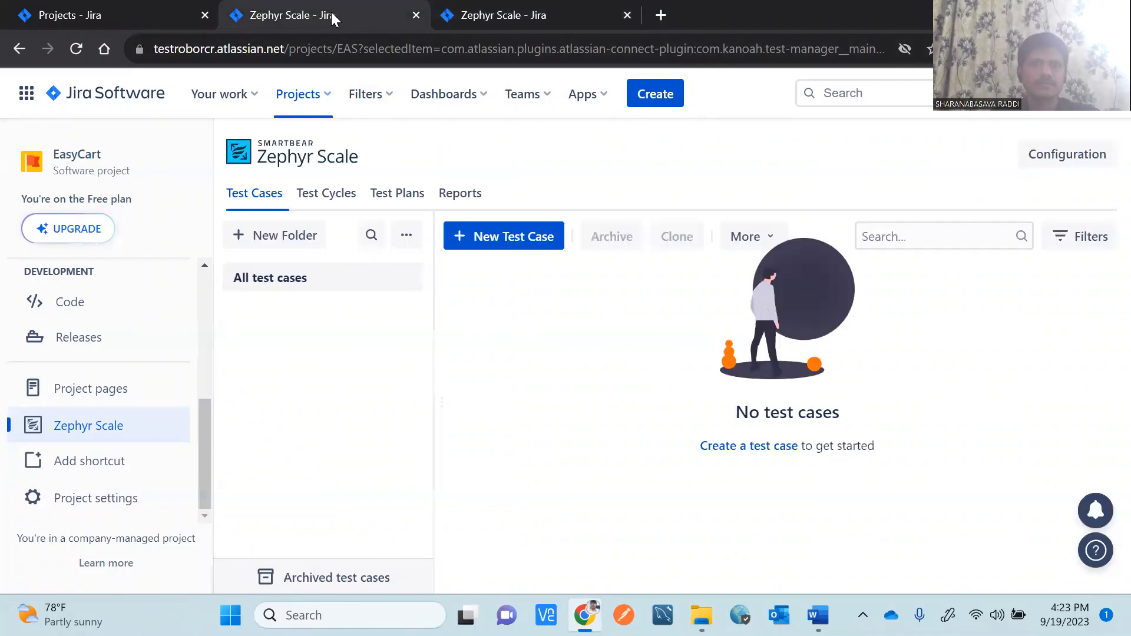
left_click(554, 15)
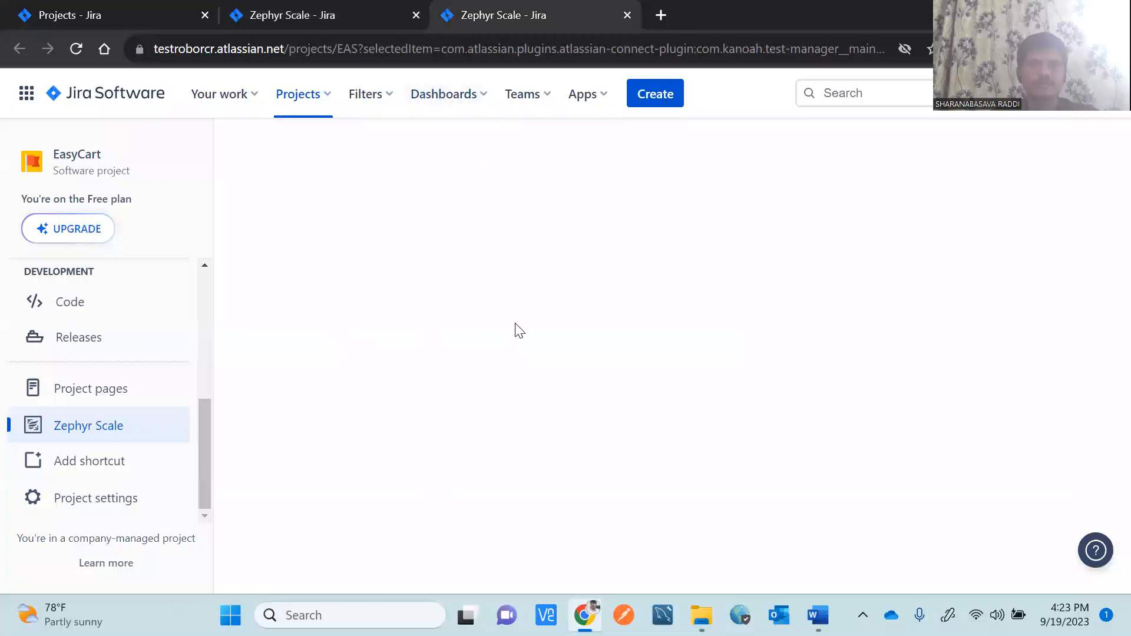
left_click(75, 50)
left_click(627, 16)
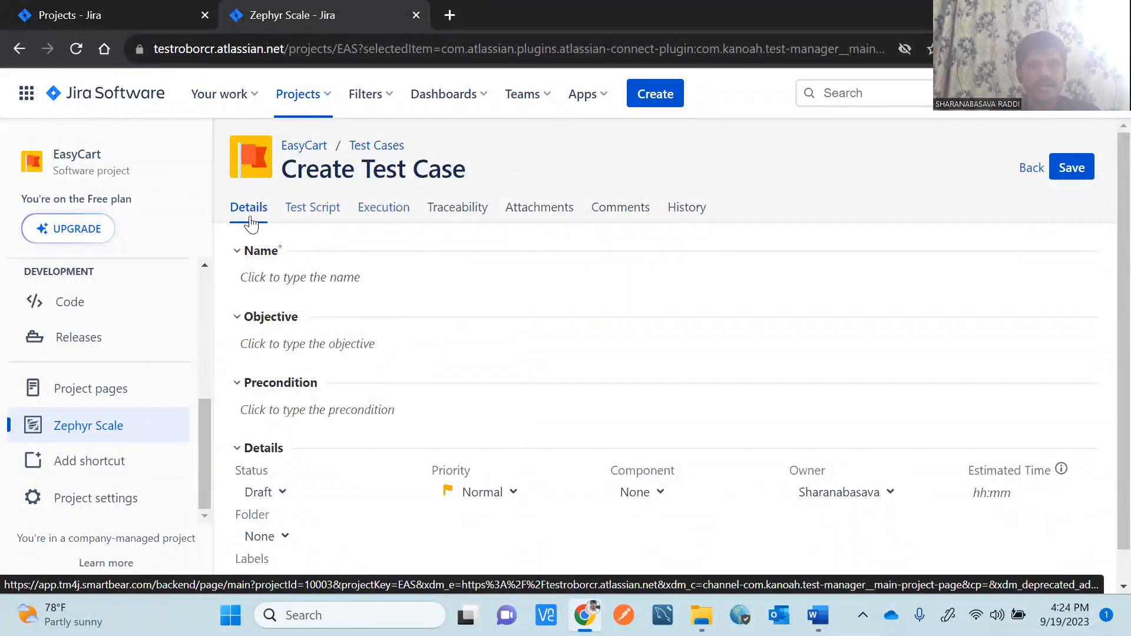
Name the test case 'Verify that the user is able to search for a product' and reuse it as the objective.
left_click(314, 280)
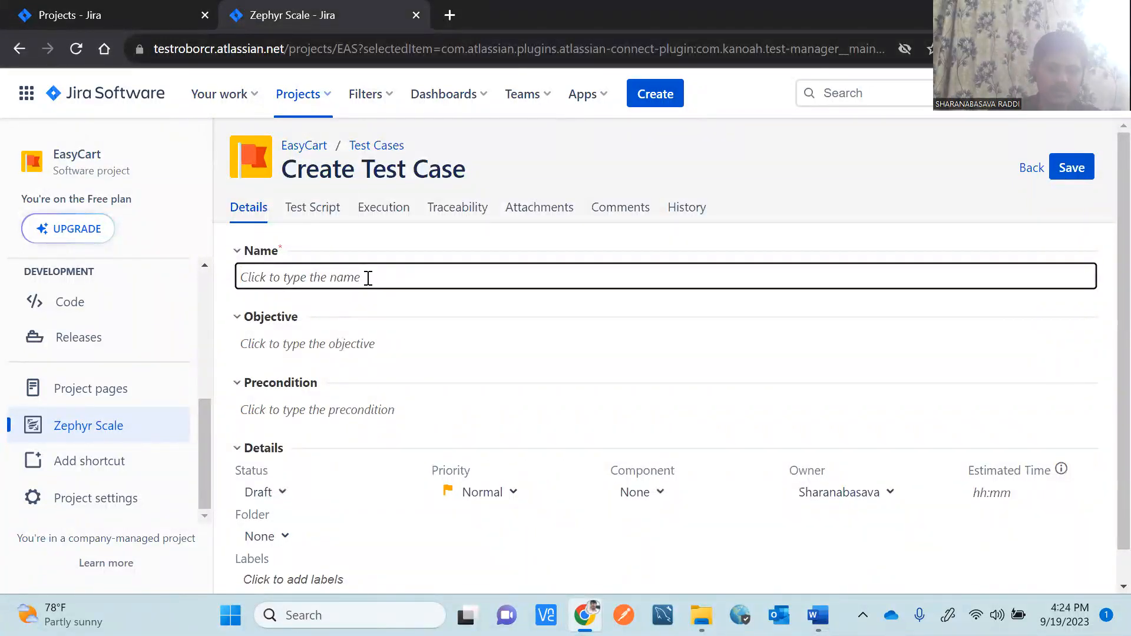
type("Verify the")
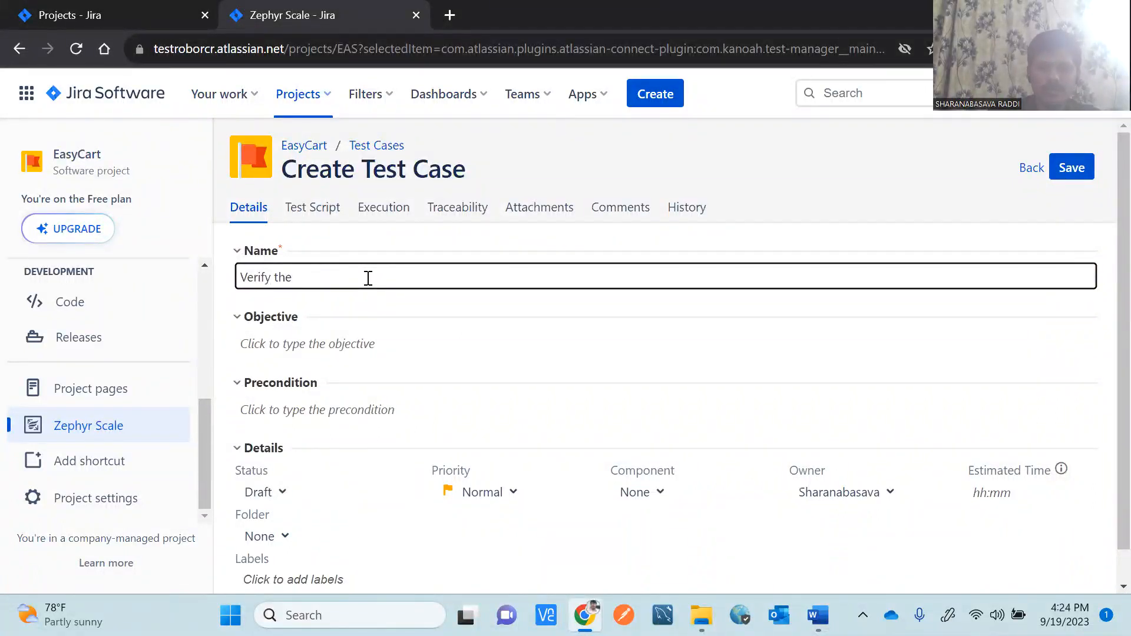
key("BackSpace")
key("BackSpace")
key("BackSpace")
type("that the user is able")
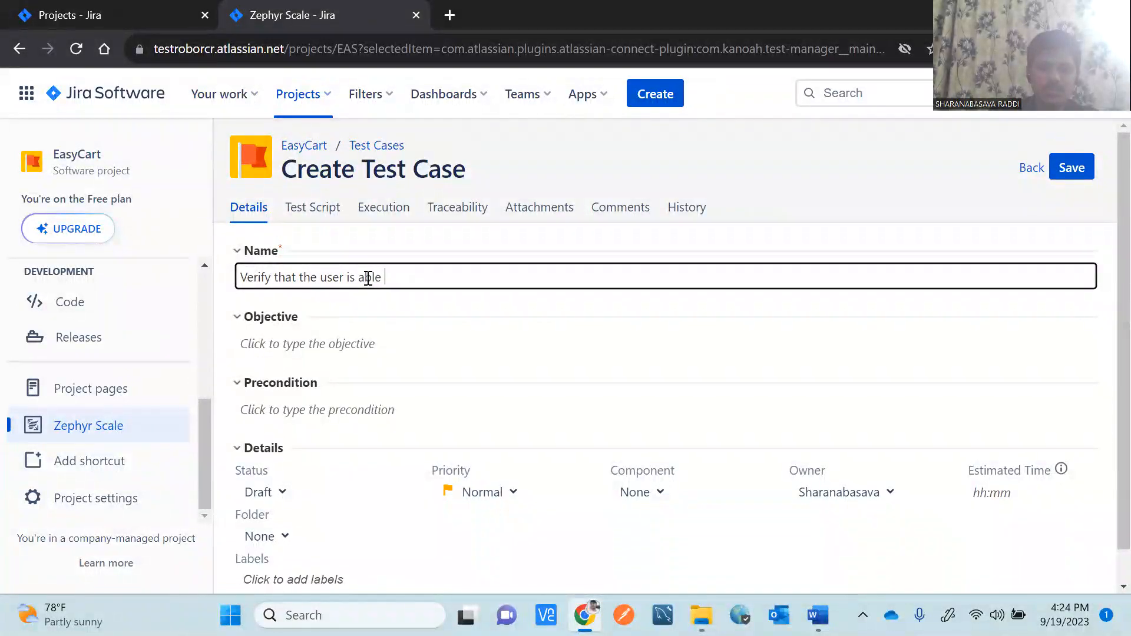
type(" to search for")
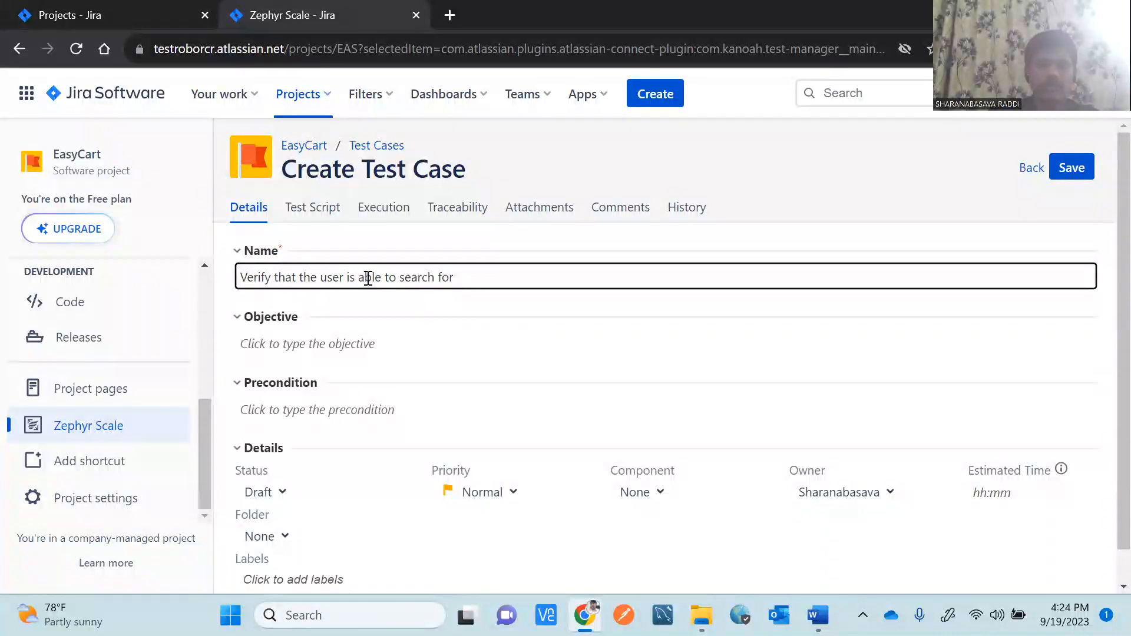
type(" a product")
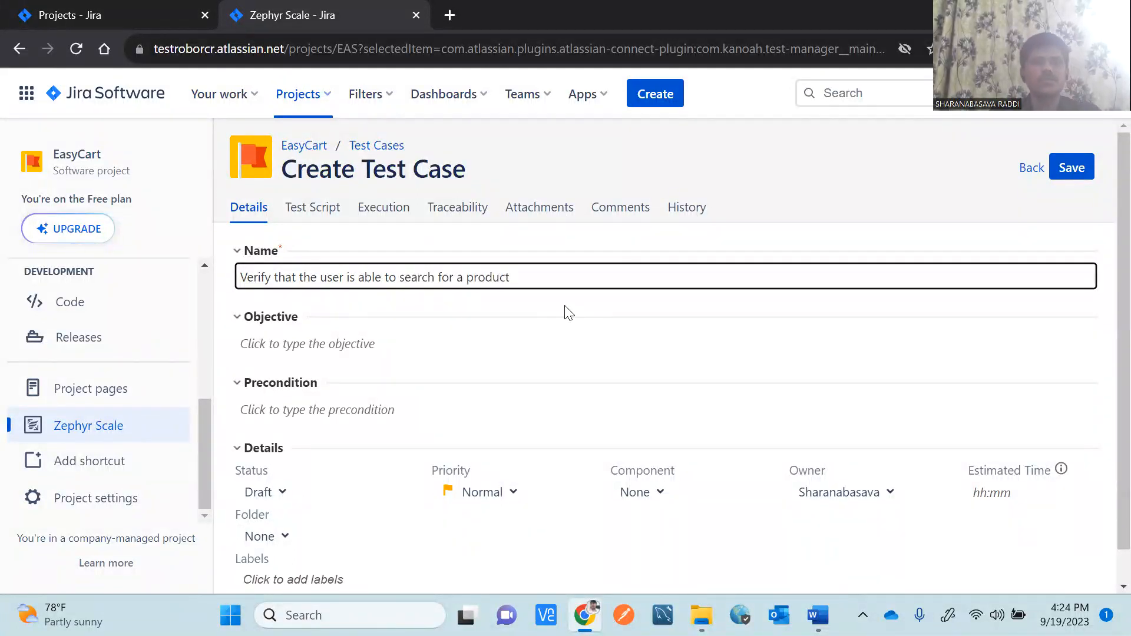
left_click_drag(499, 275, 235, 286)
key("ctrl+c")
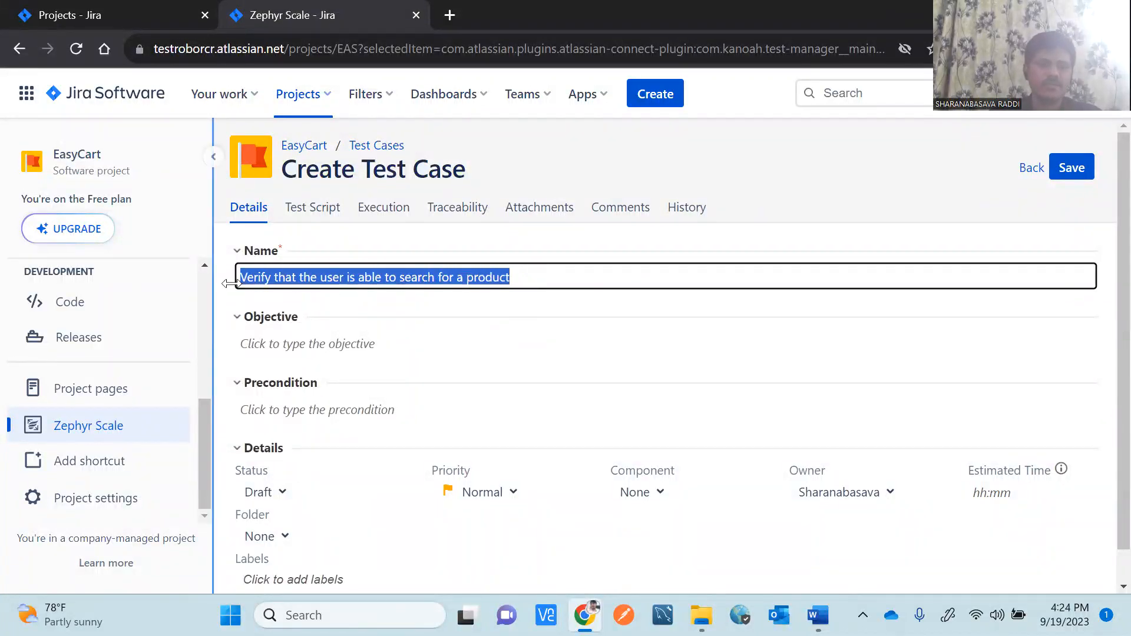
left_click(331, 353)
key("ctrl+v")
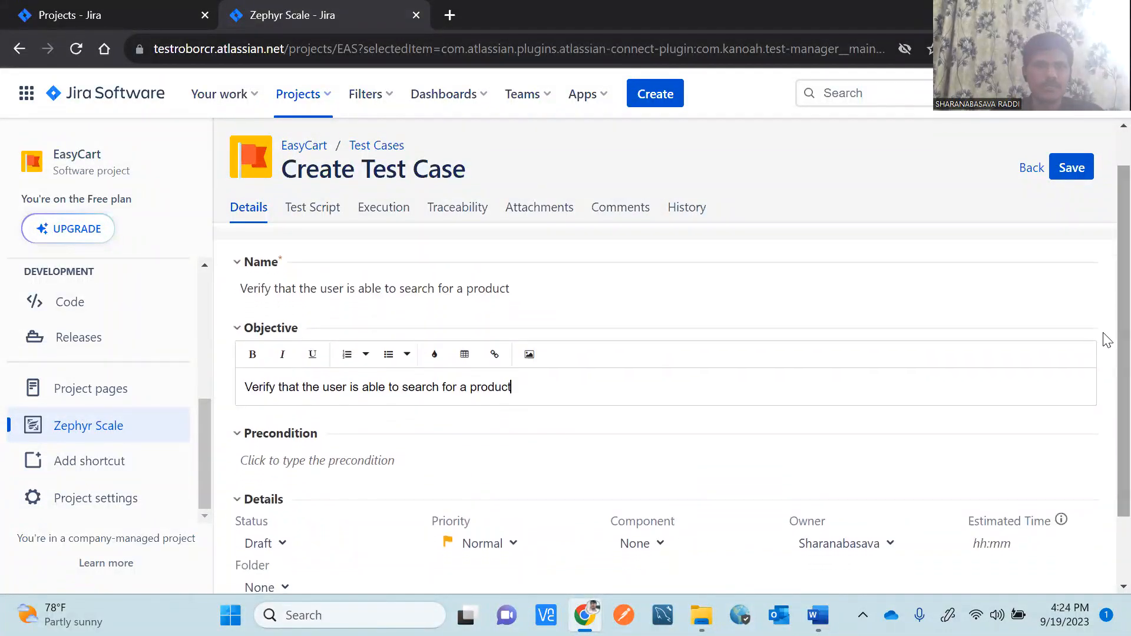
Enter the precondition 'Valid credentials/username and password'.
scroll(1103, 348, "down", 1)
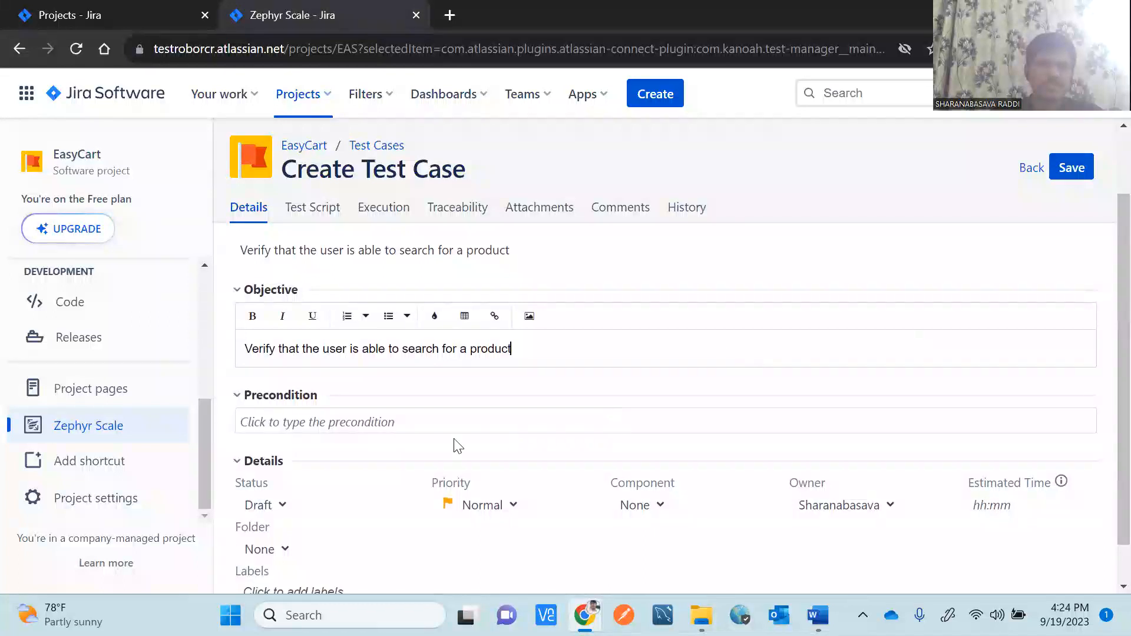
left_click(384, 427)
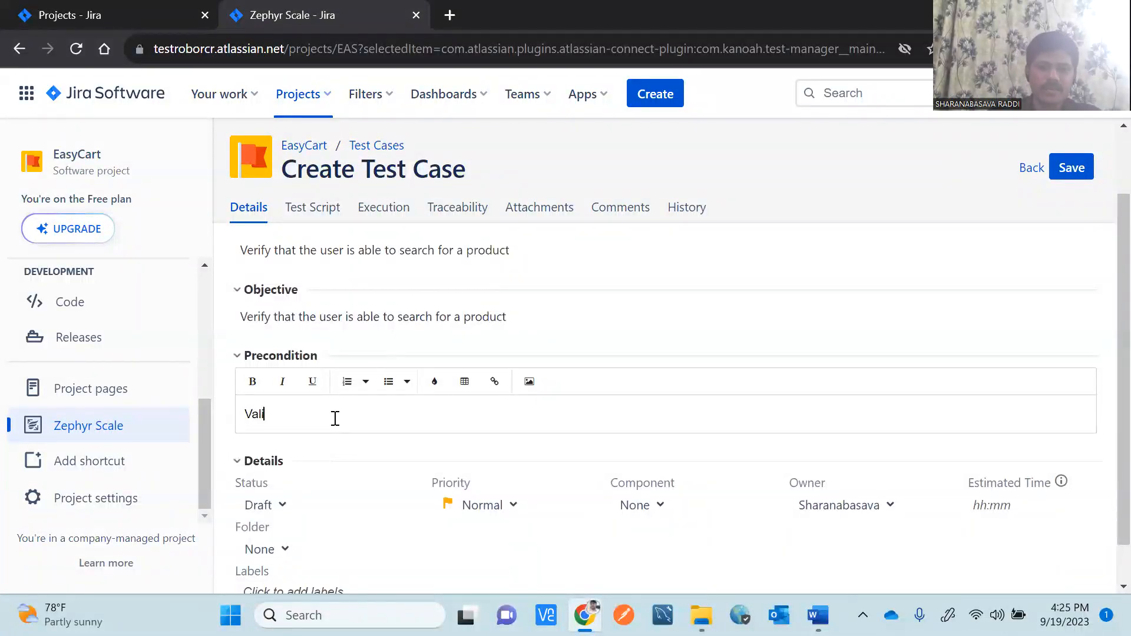
type("redentials")
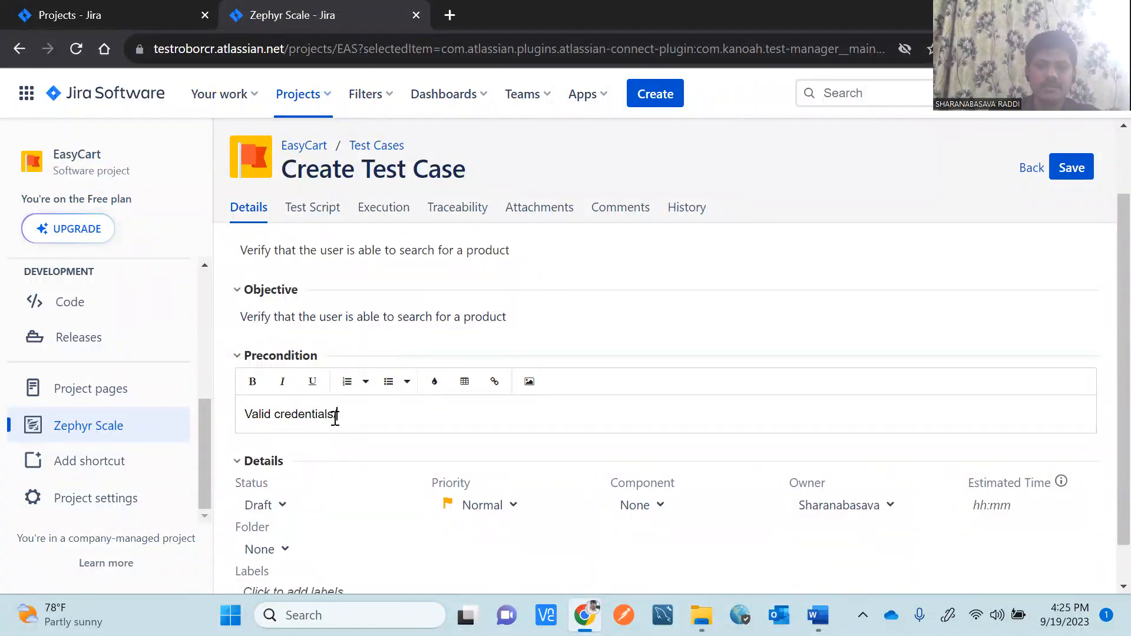
type(" use")
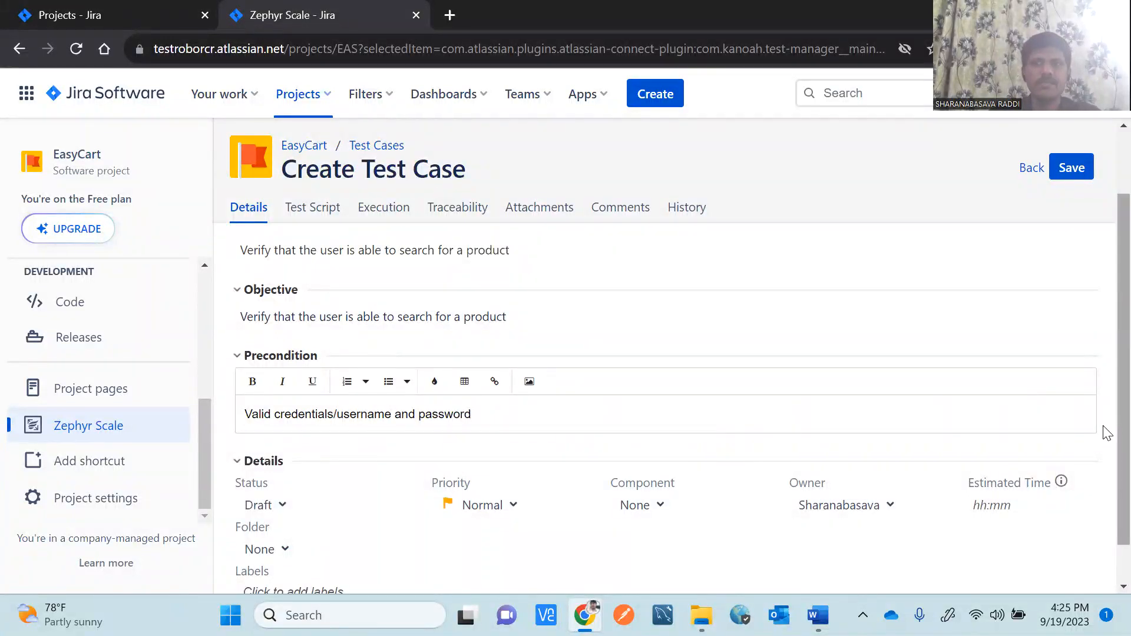
scroll(1107, 439, "down", 1)
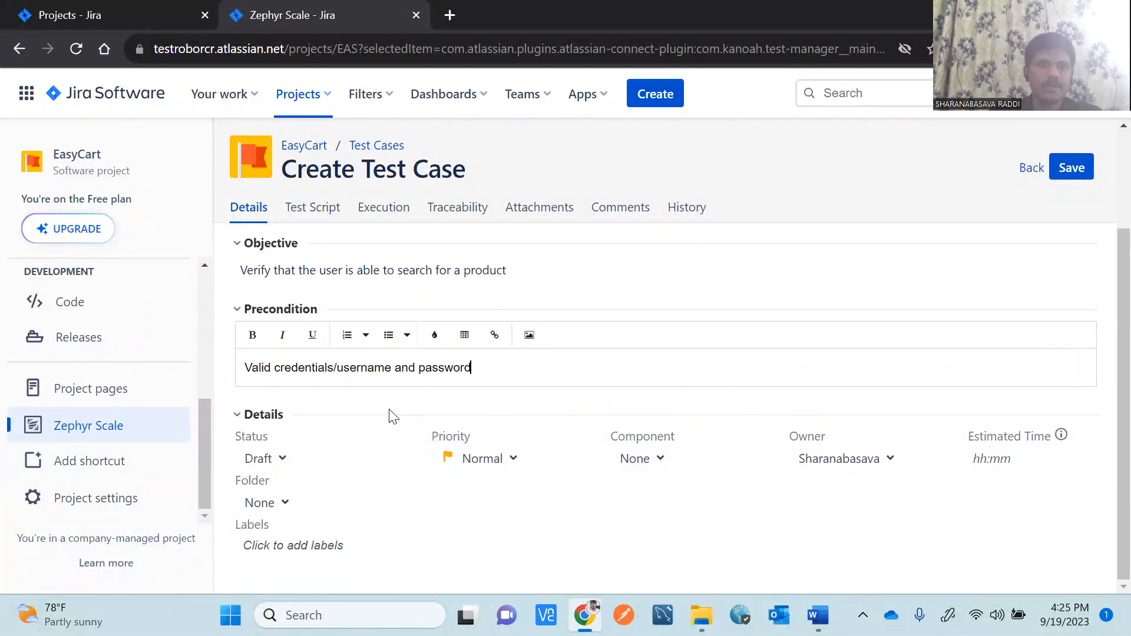
Set the test case priority to High, leaving the component unchanged.
left_click(511, 465)
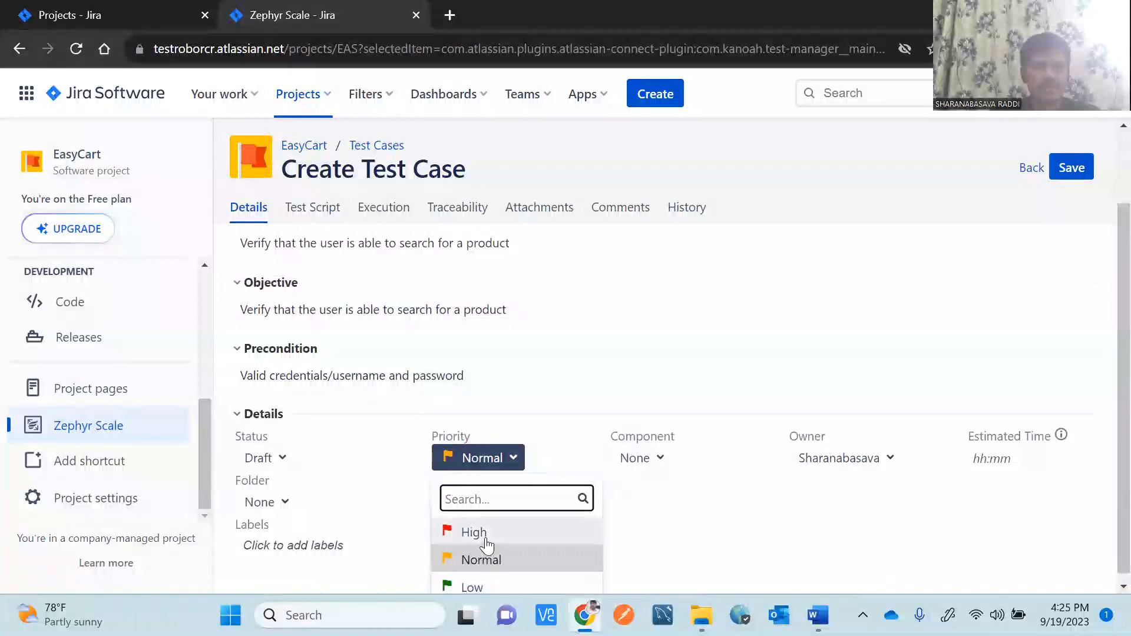
left_click(484, 541)
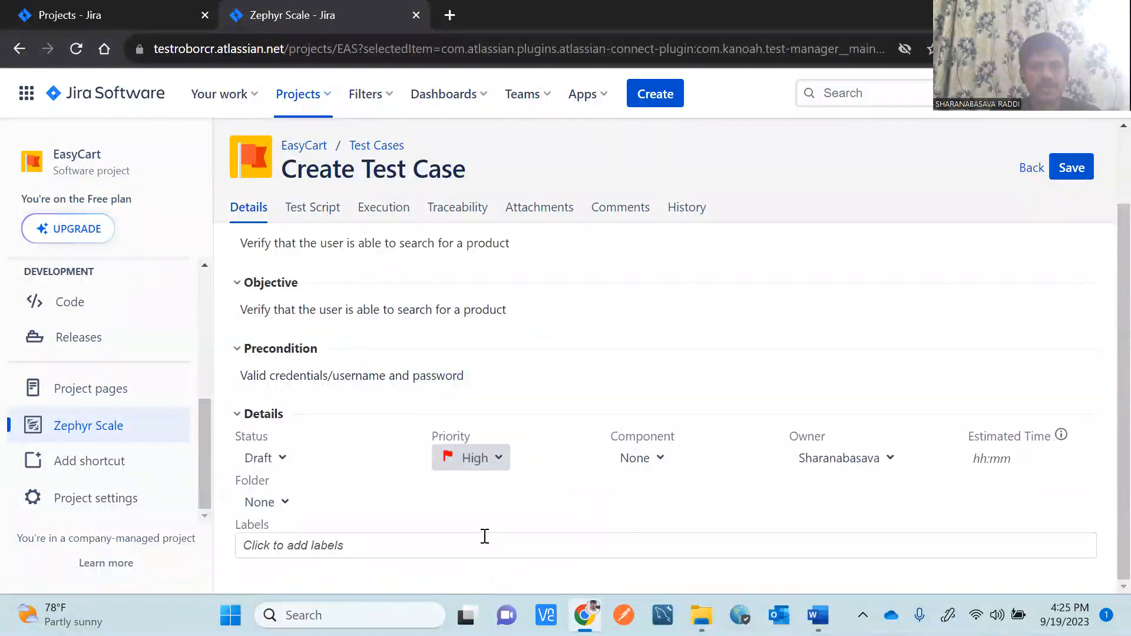
left_click(657, 468)
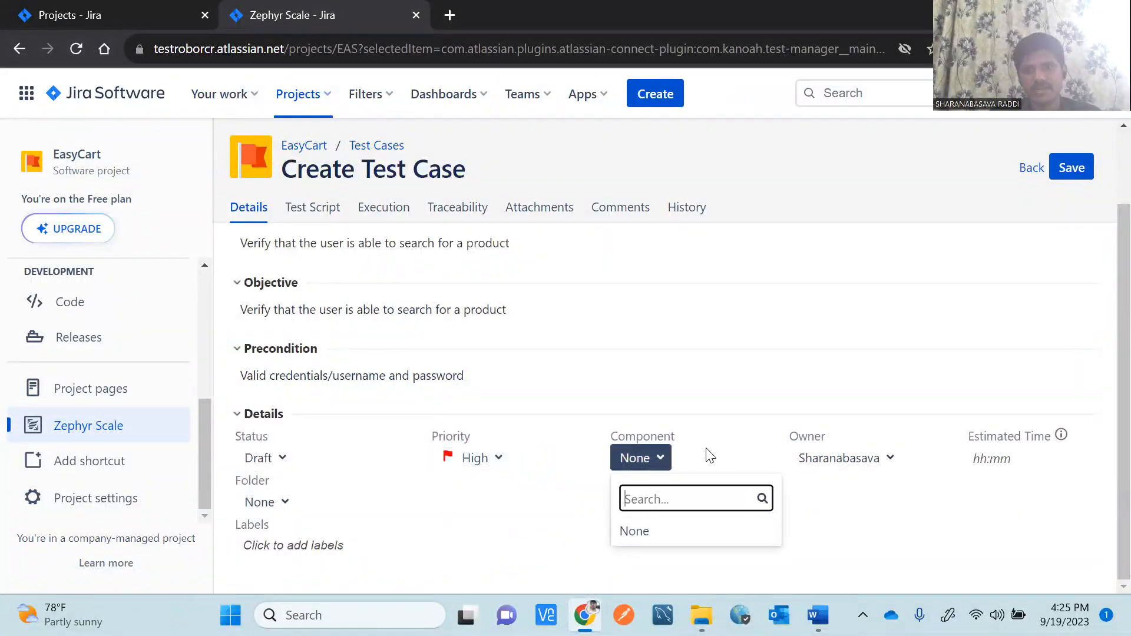
left_click(725, 429)
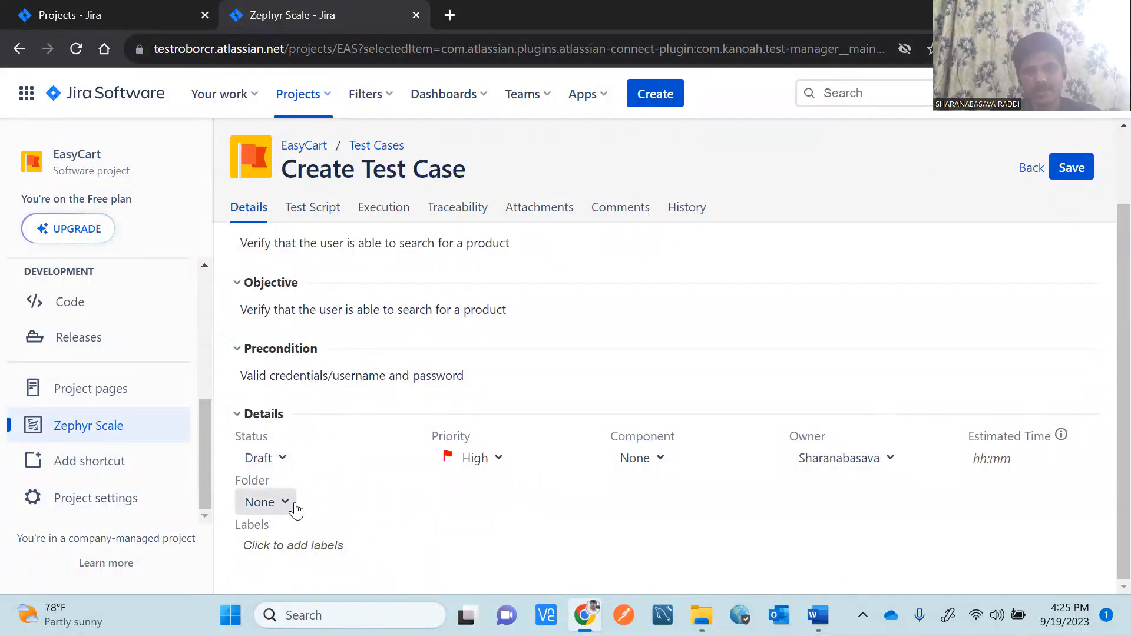
scroll(1107, 411, "up", 1)
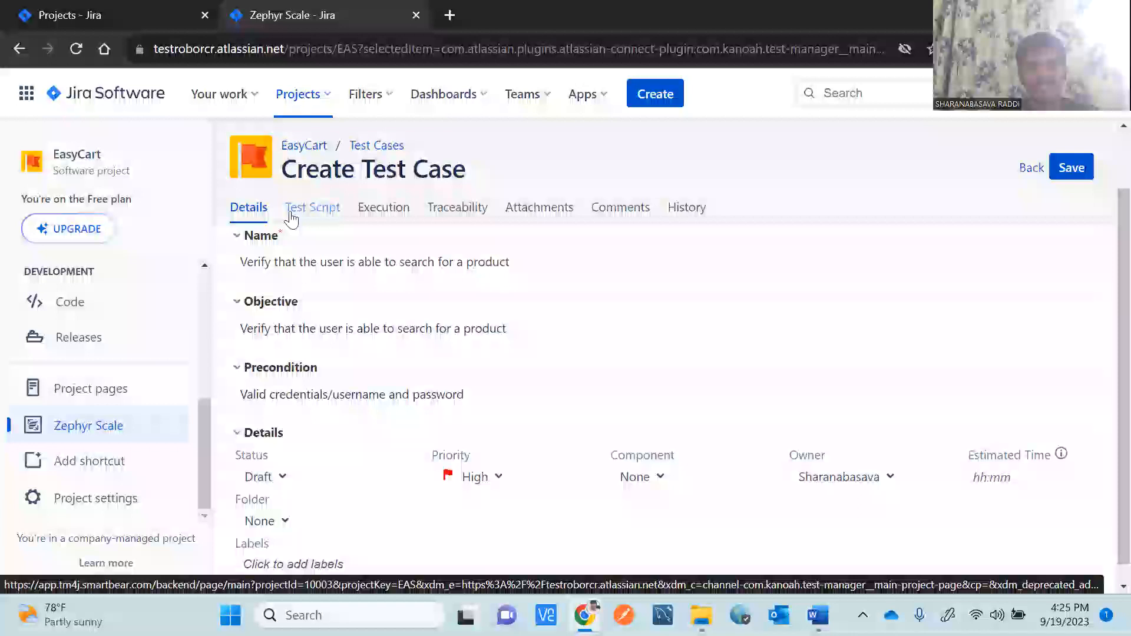
left_click(314, 219)
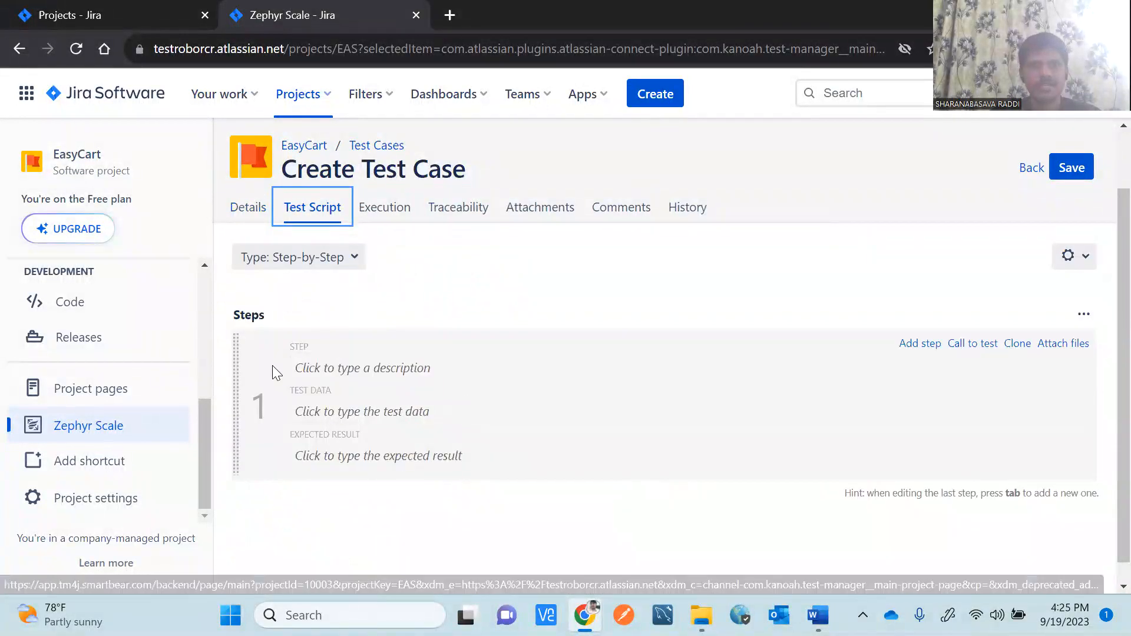
left_click(345, 371)
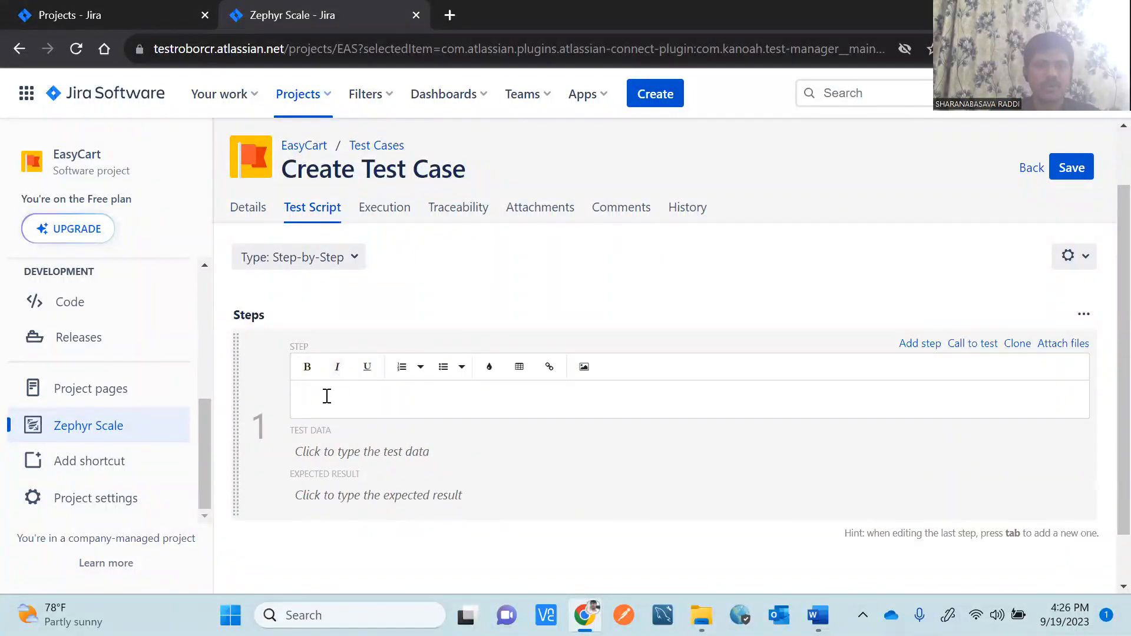
type("Op")
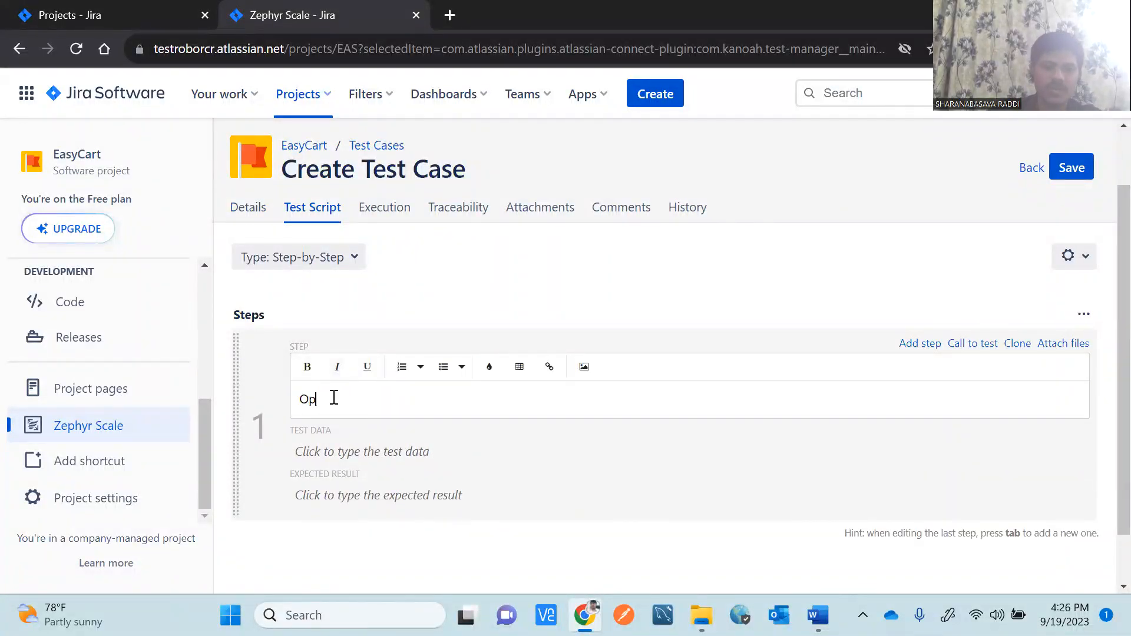
type("en the www.easycart.com")
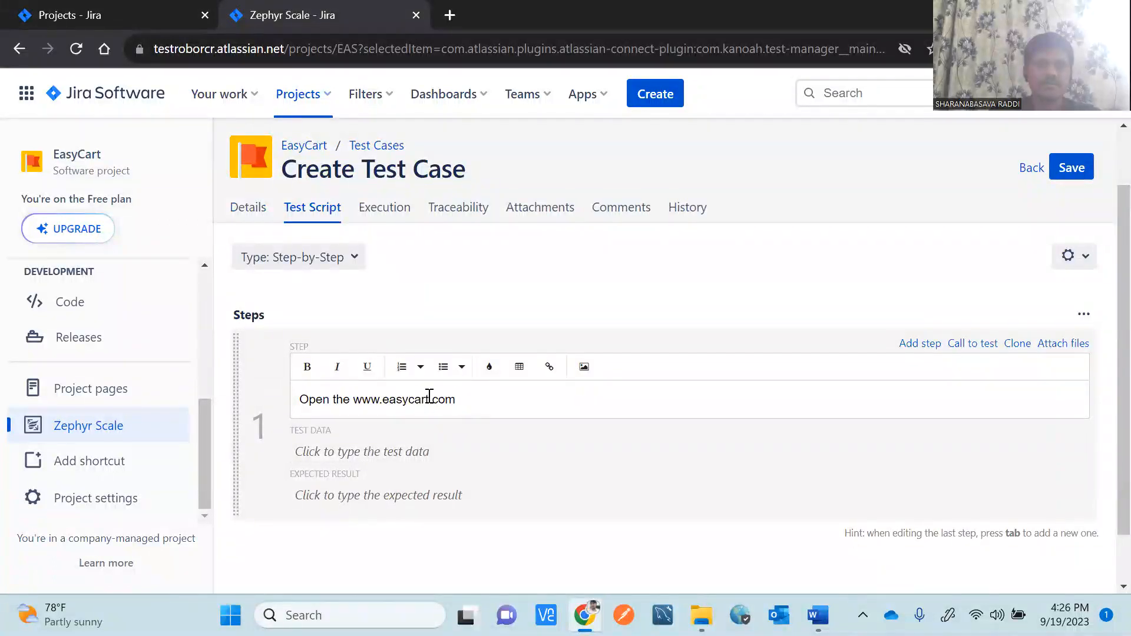
left_click_drag(456, 399, 356, 400)
key("ctrl+c")
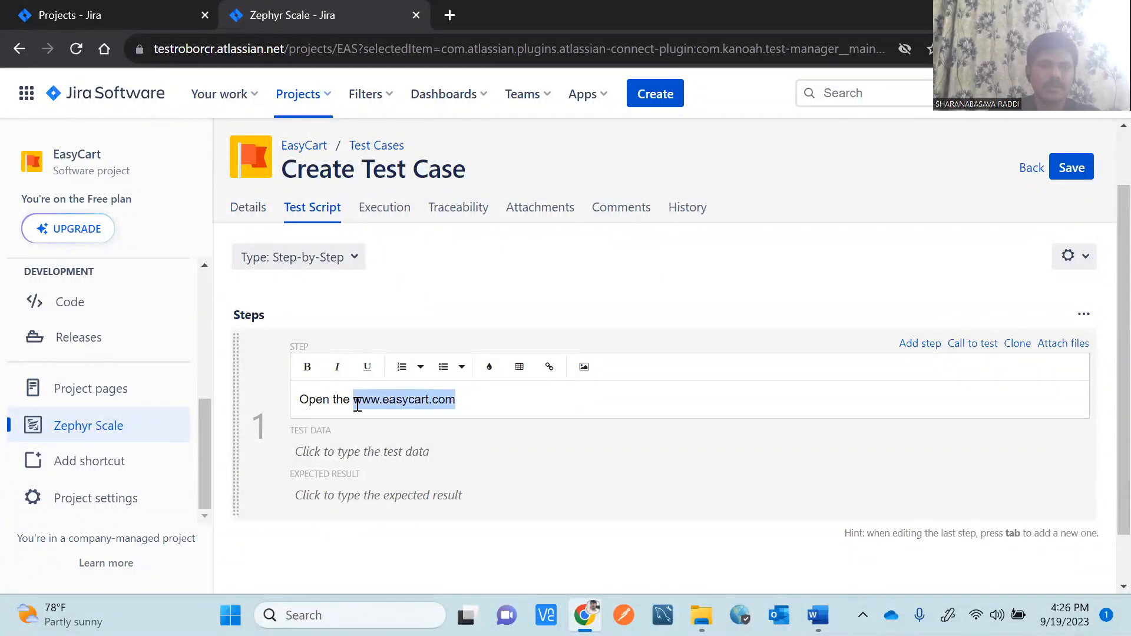
left_click(368, 455)
key("ctrl+v")
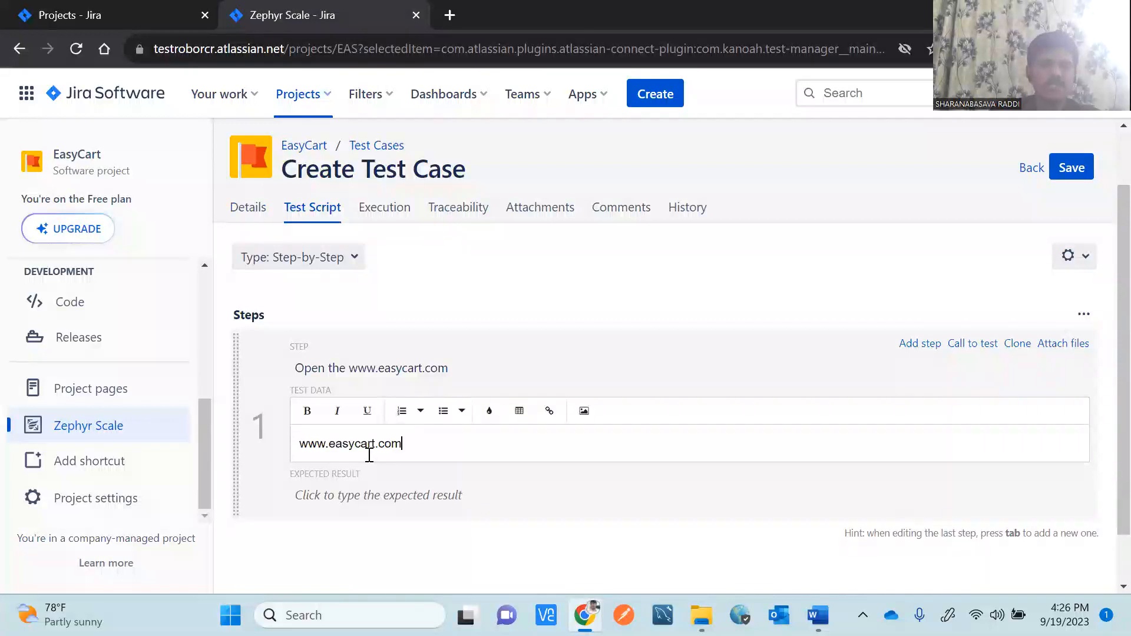
Set step 1's expected result to 'Easycart login page should be displayed'.
left_click(370, 496)
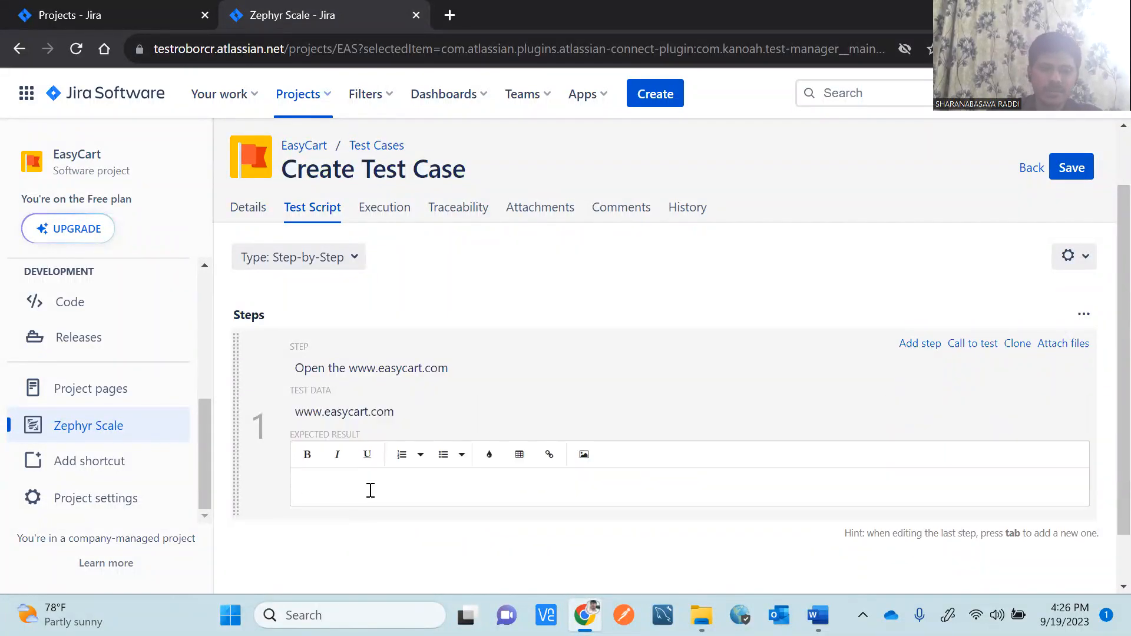
type("Easy")
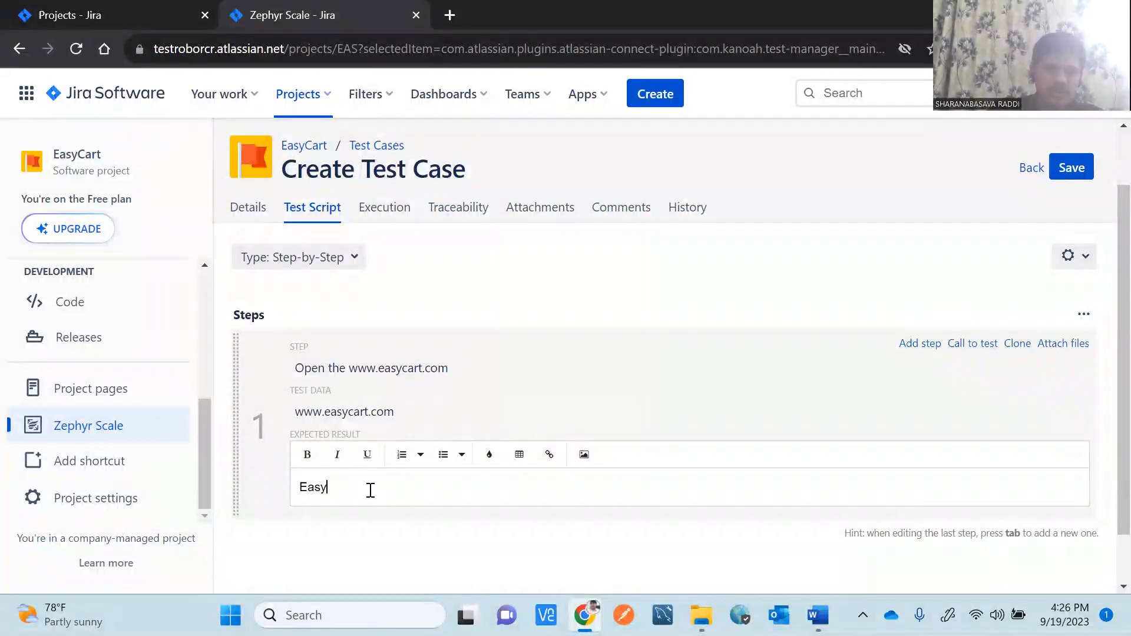
type("cart ")
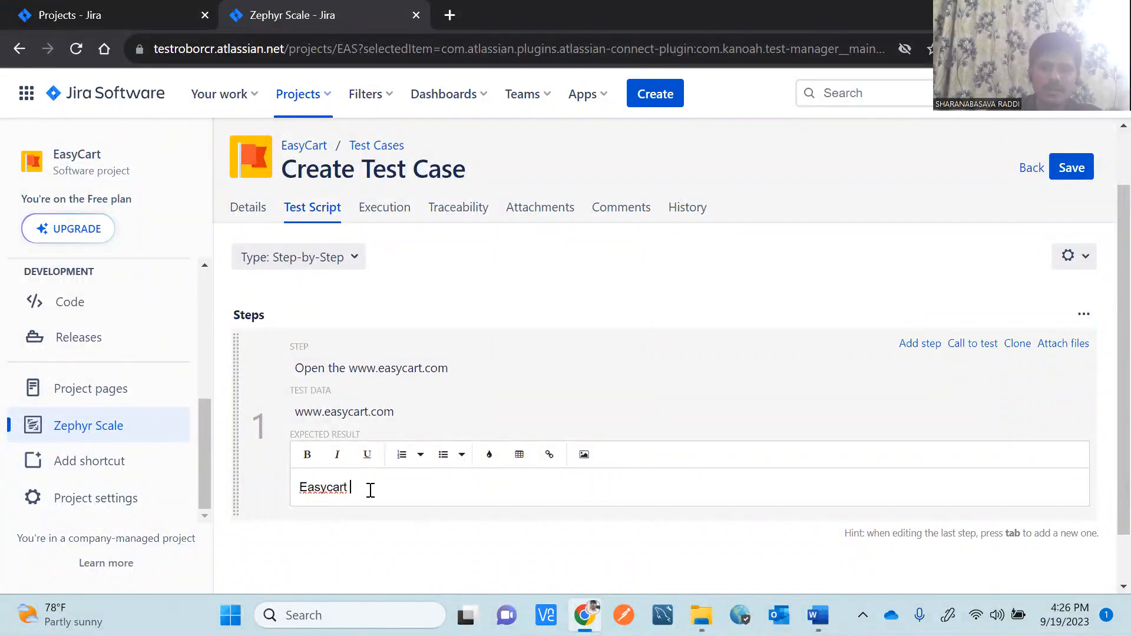
type("login i")
key("BackSpace")
type("page should be ")
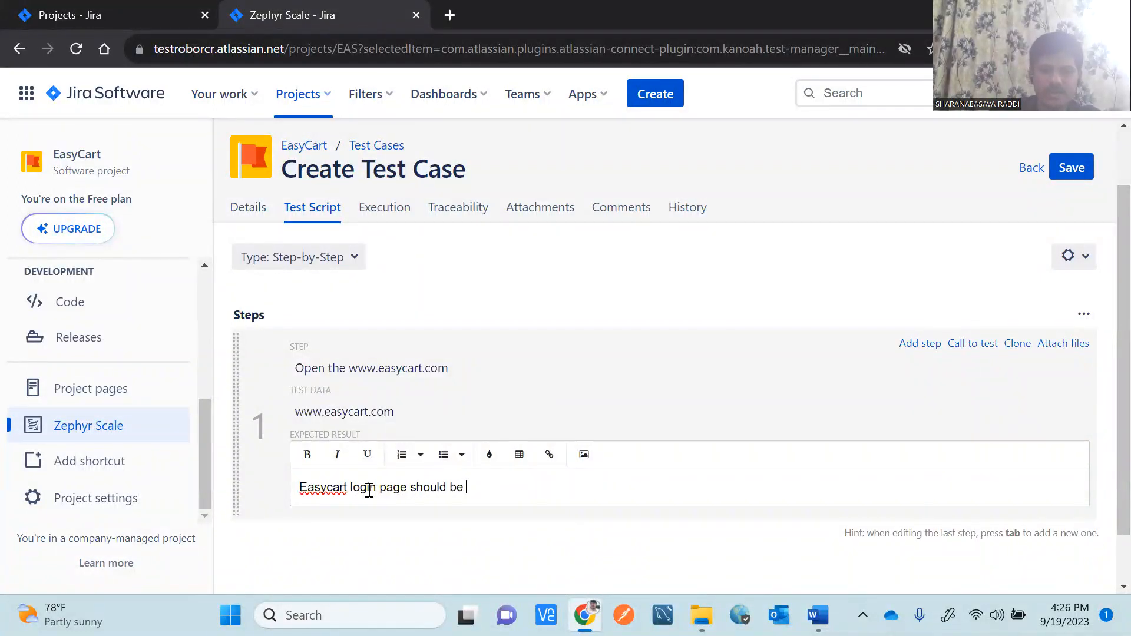
type("displayed")
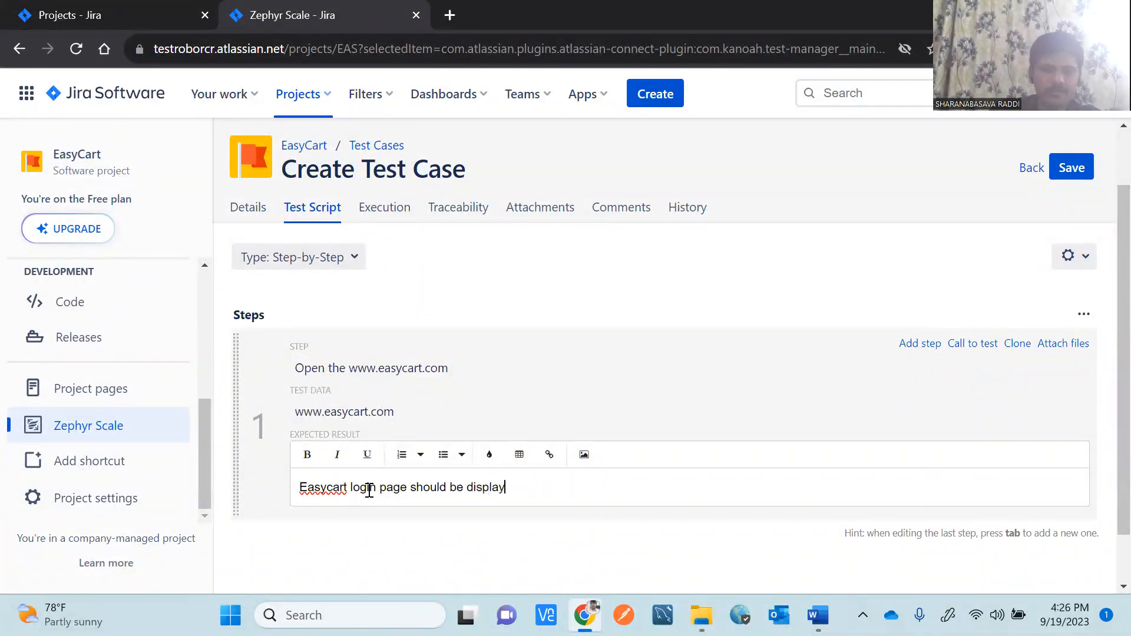
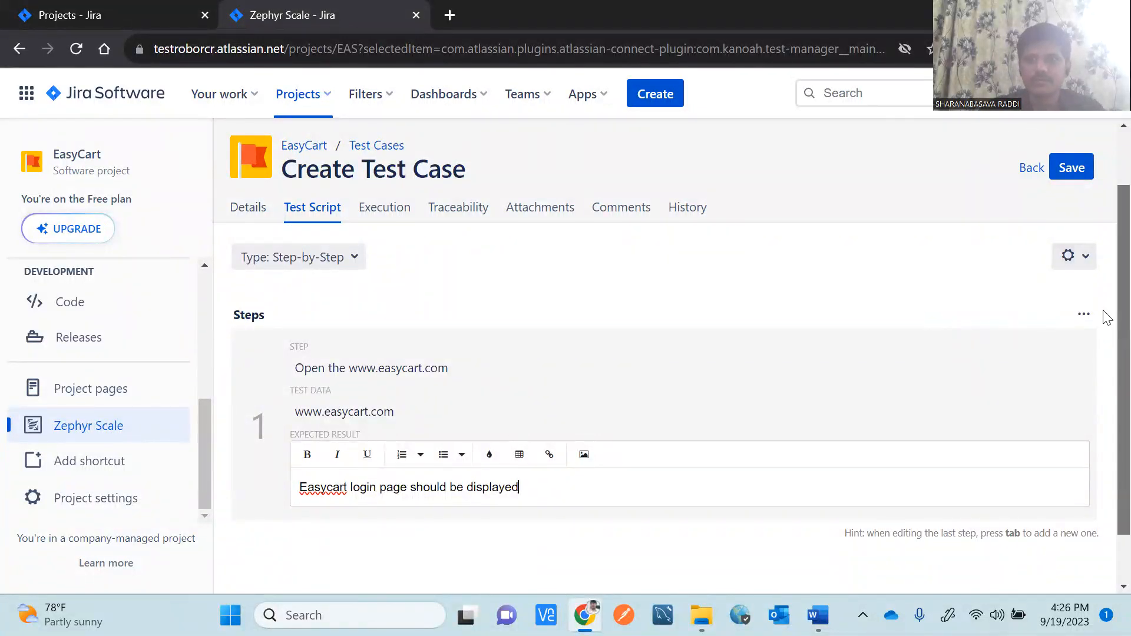
Commit step 1's expected result 'Easycart login page should be displayed', briefly checking the Steps view options.
scroll(1103, 313, "down", 2)
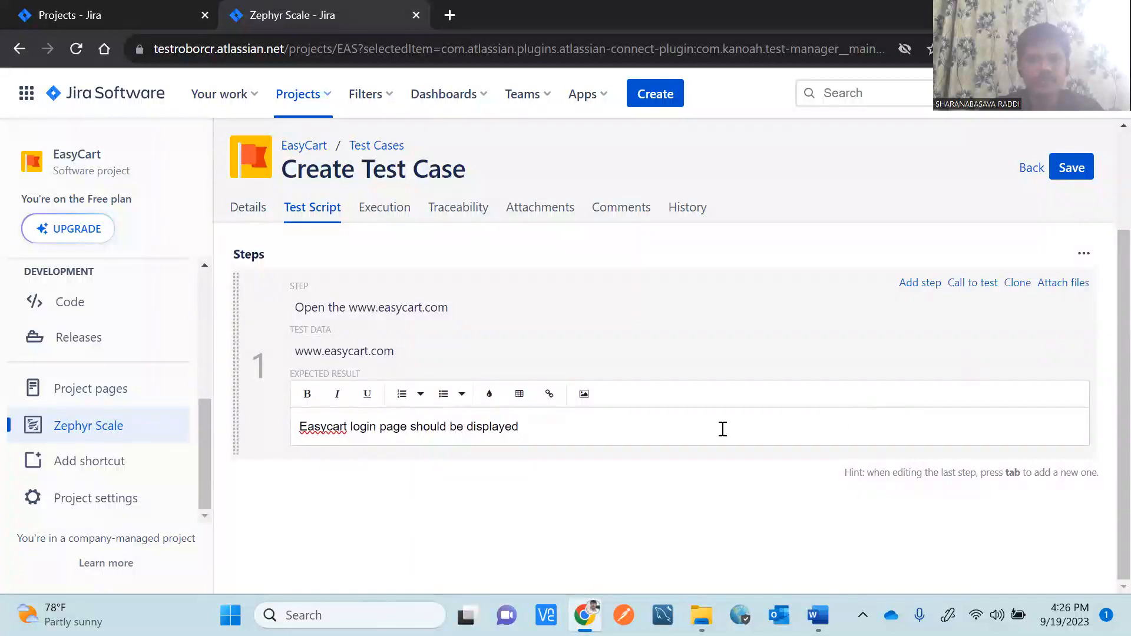
left_click(592, 493)
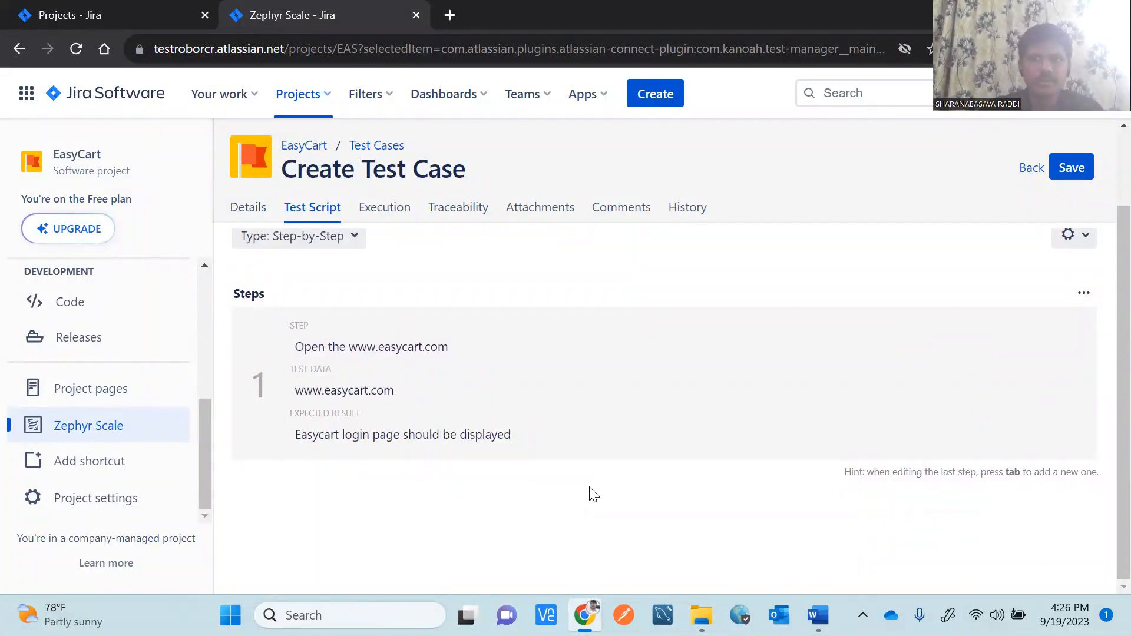
left_click(1089, 294)
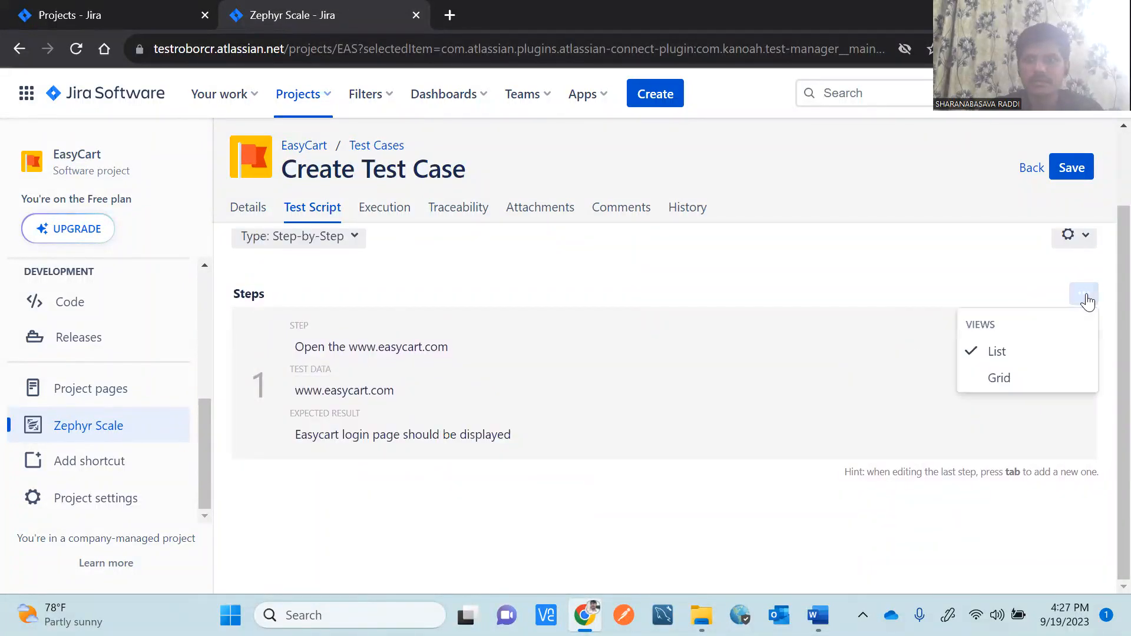
left_click(928, 271)
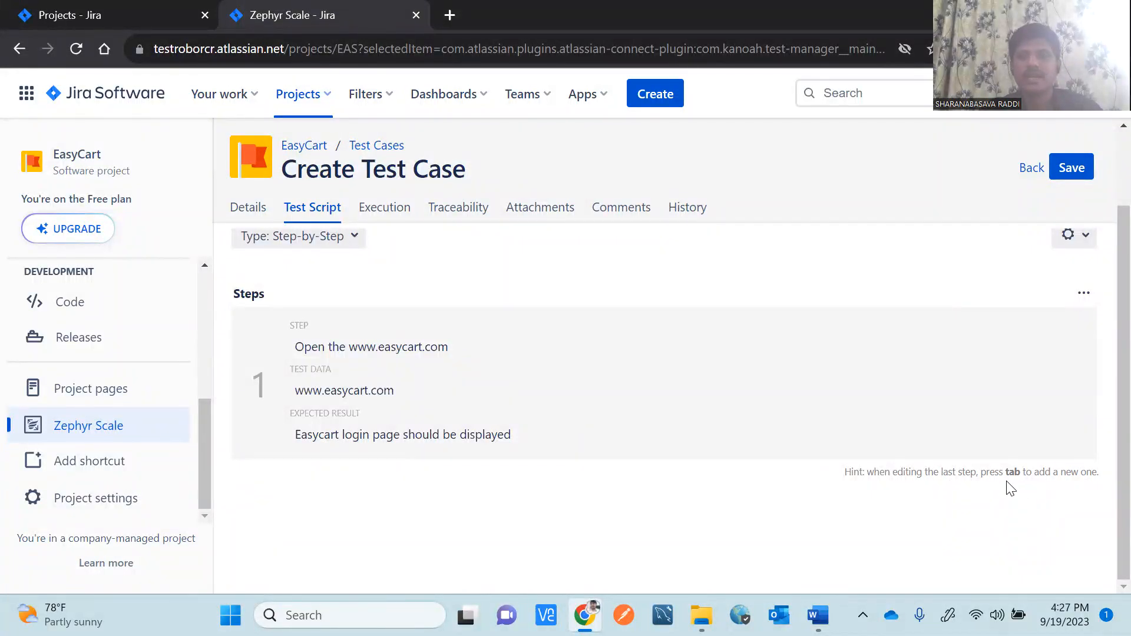
key("Tab")
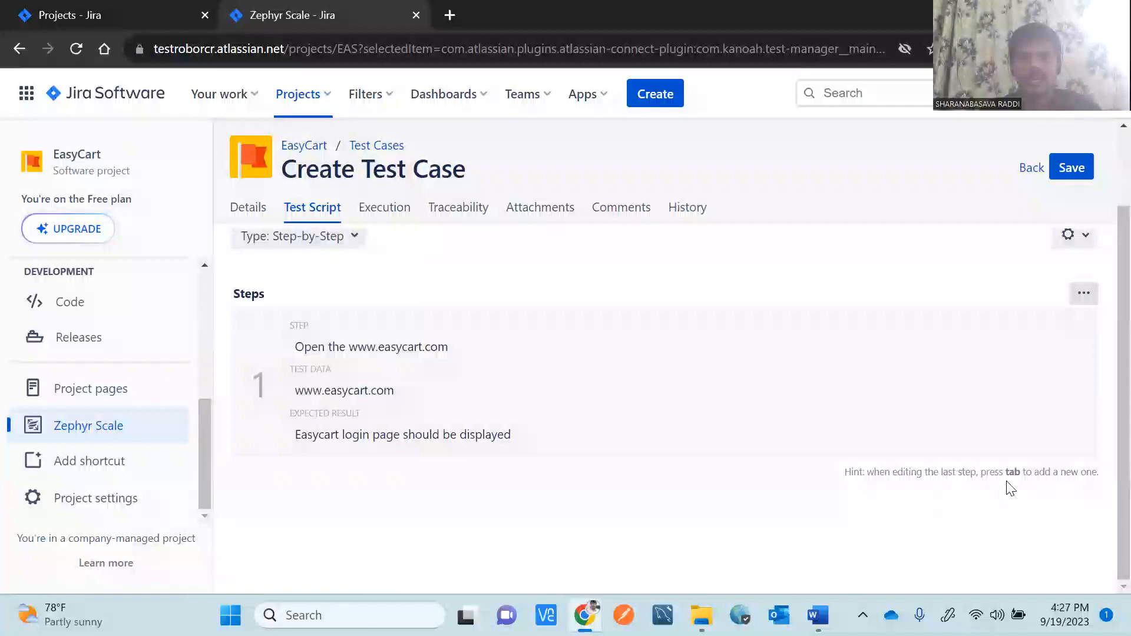
left_click_drag(1119, 355, 1119, 422)
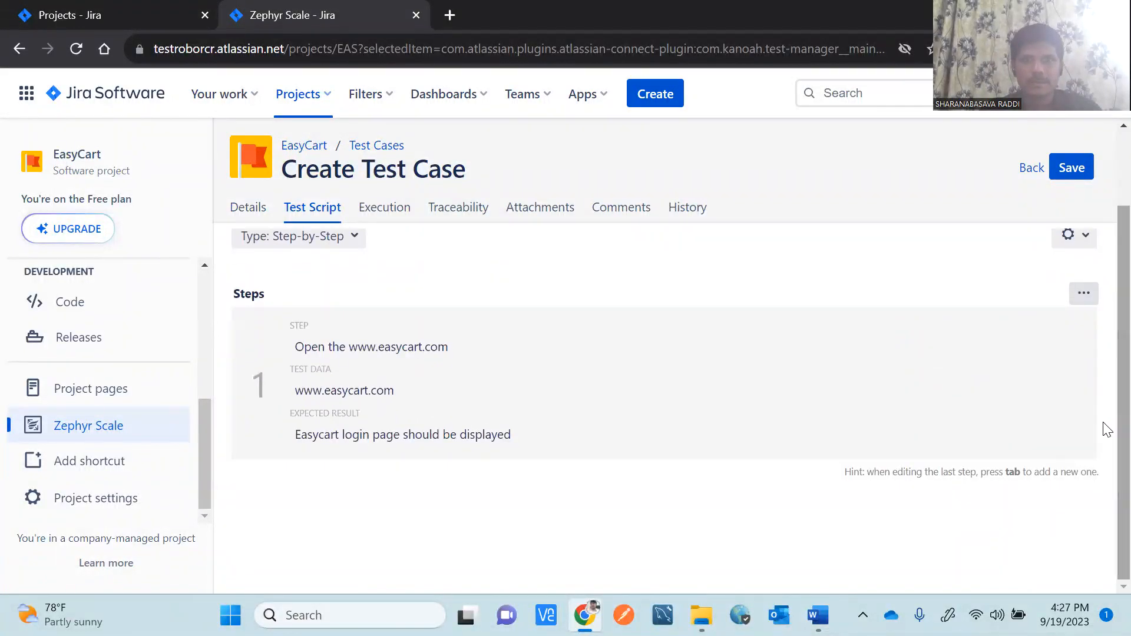
left_click(1084, 295)
left_click(602, 383)
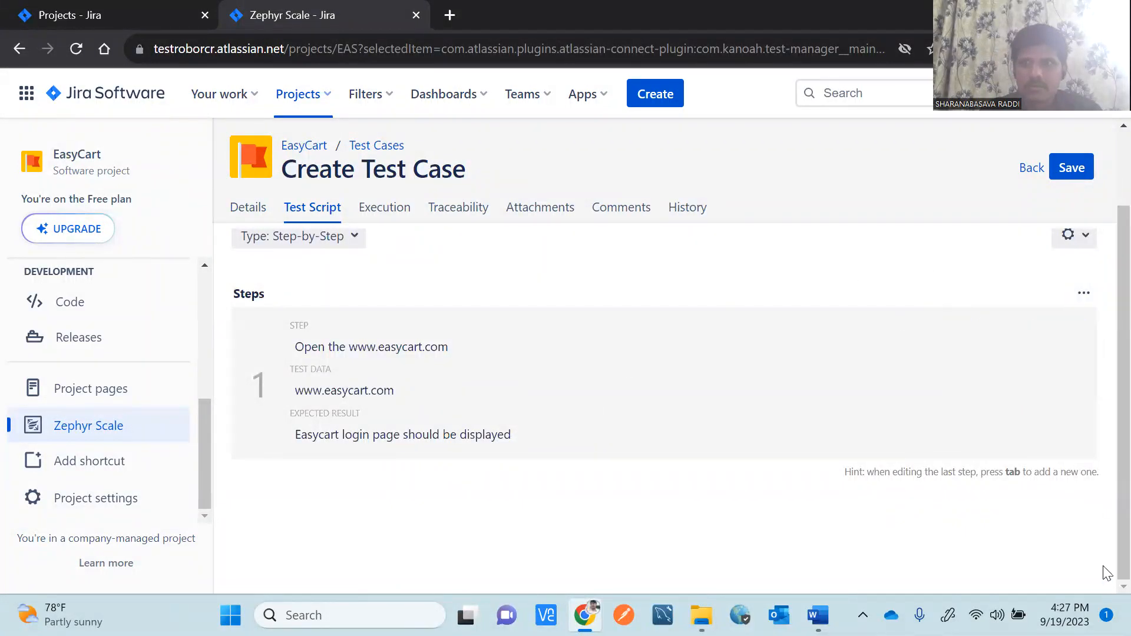
scroll(1105, 294, "up", 2)
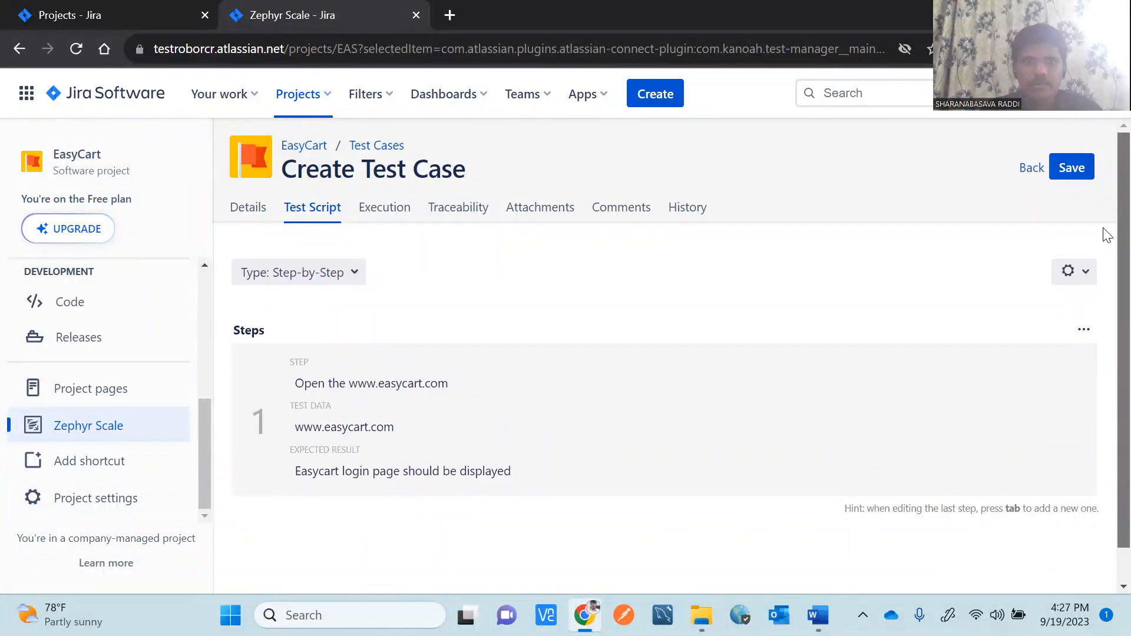
left_click(356, 275)
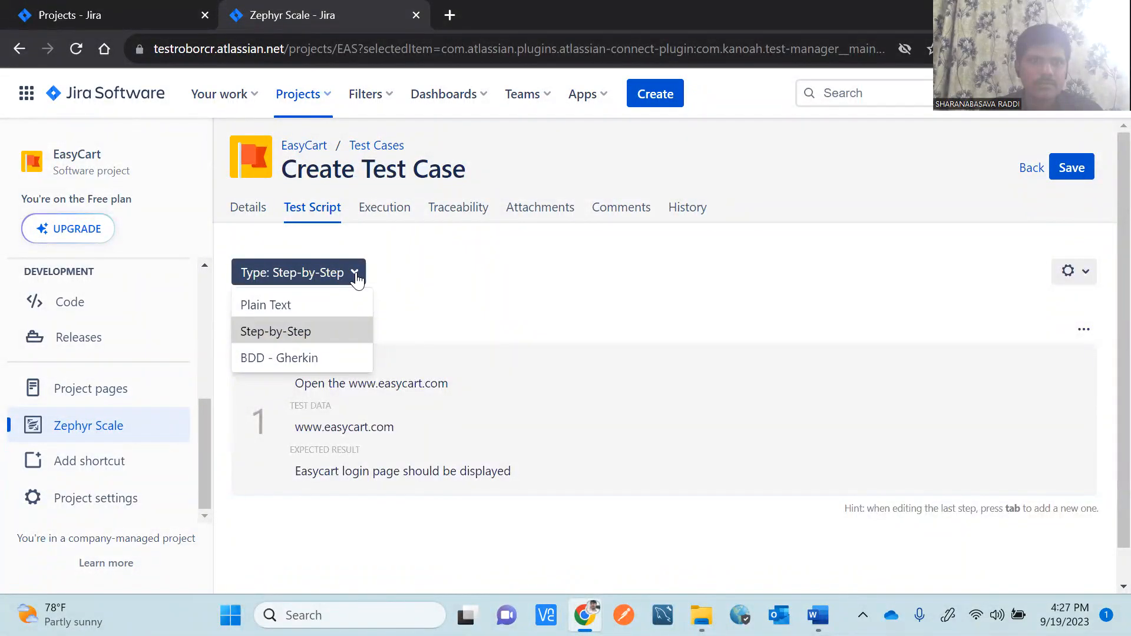
left_click(534, 298)
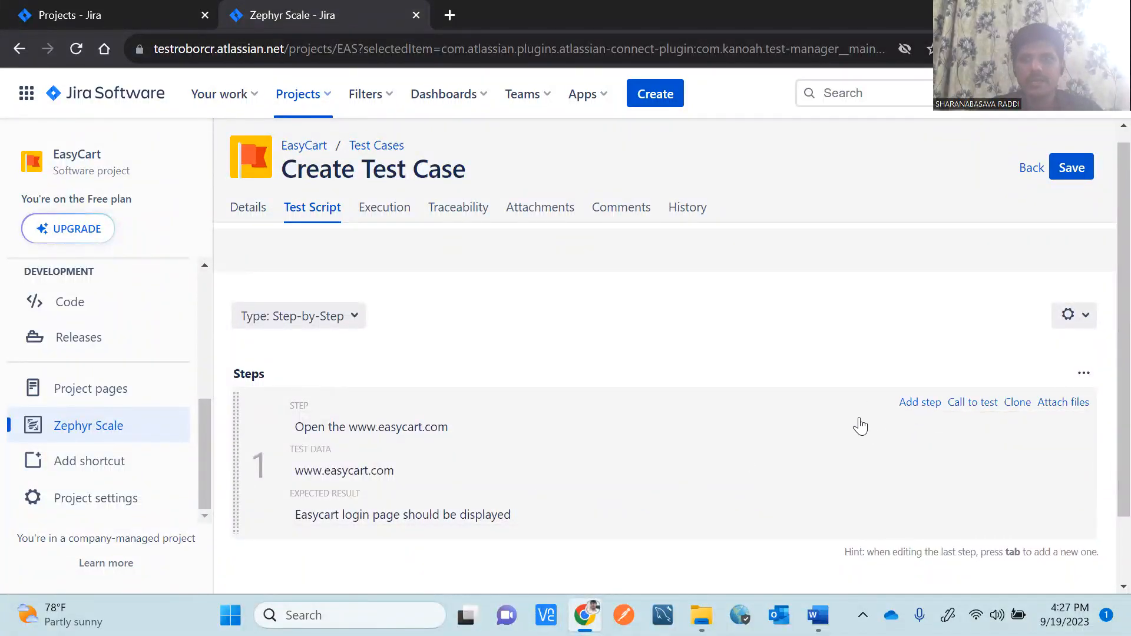
Add script step 2 'Enter valid username and password', expecting 'User should be able to enter valid username and password'.
left_click(915, 407)
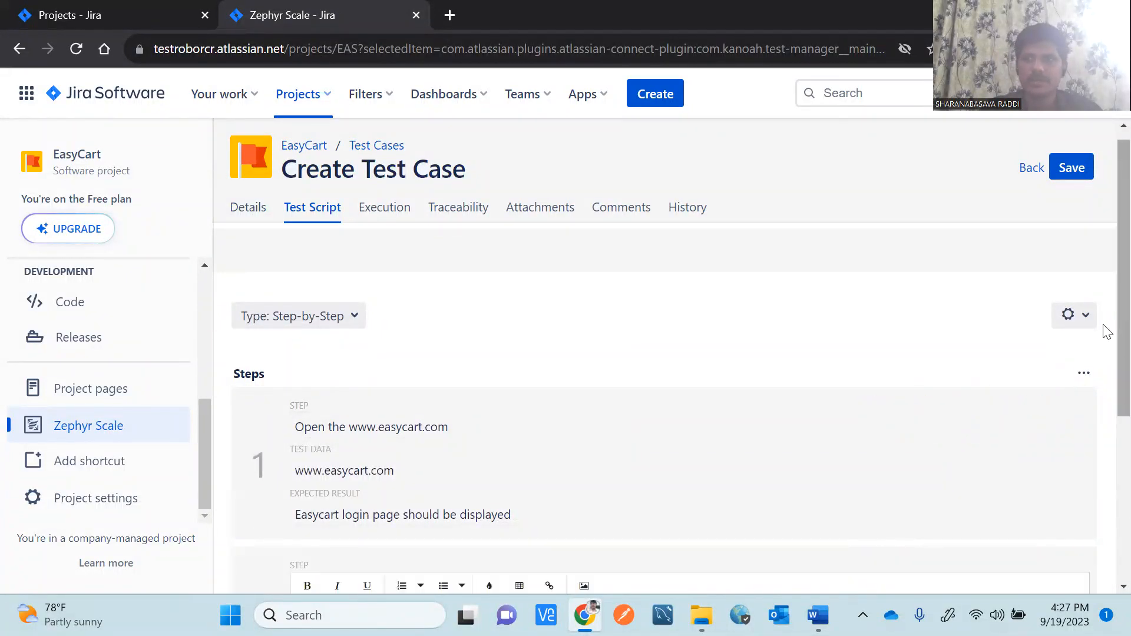
scroll(1105, 383, "down", 3)
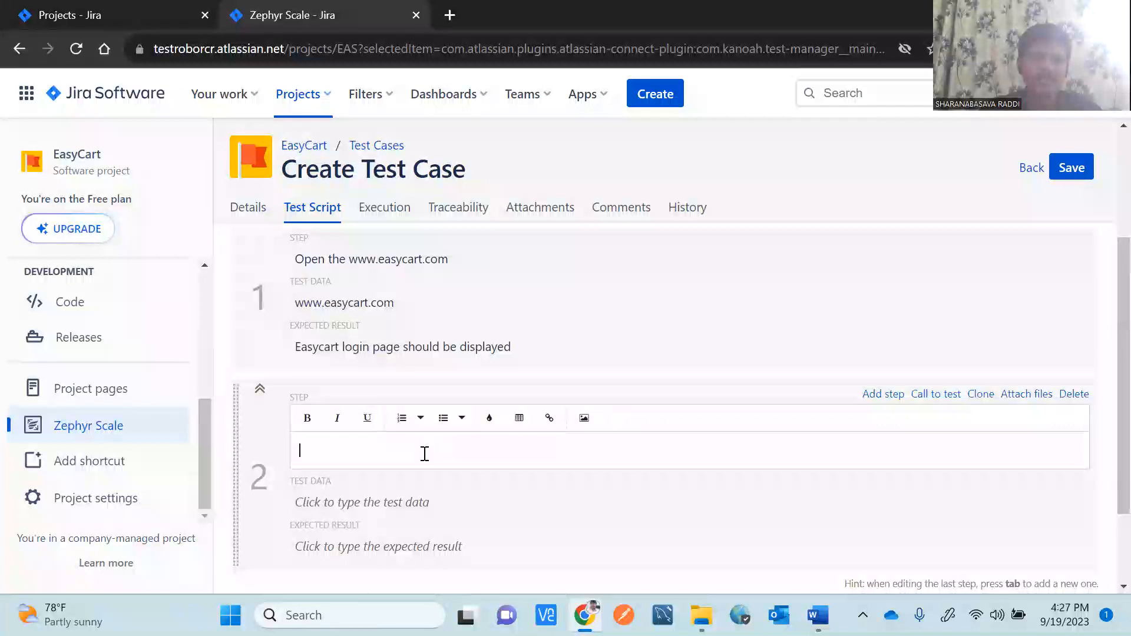
type("E")
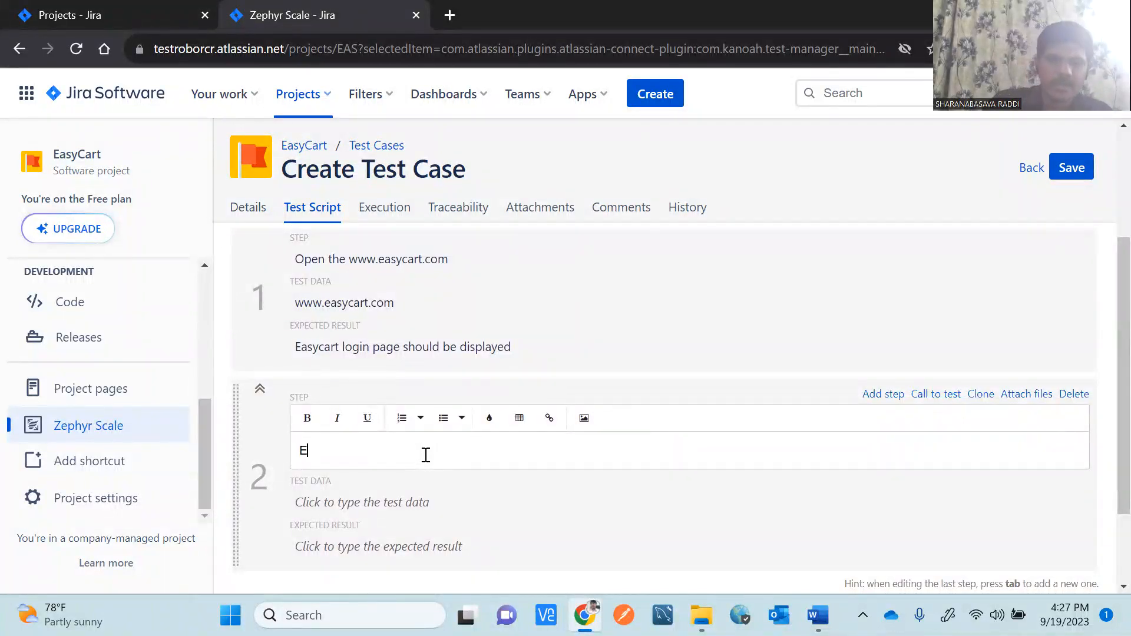
type("nter")
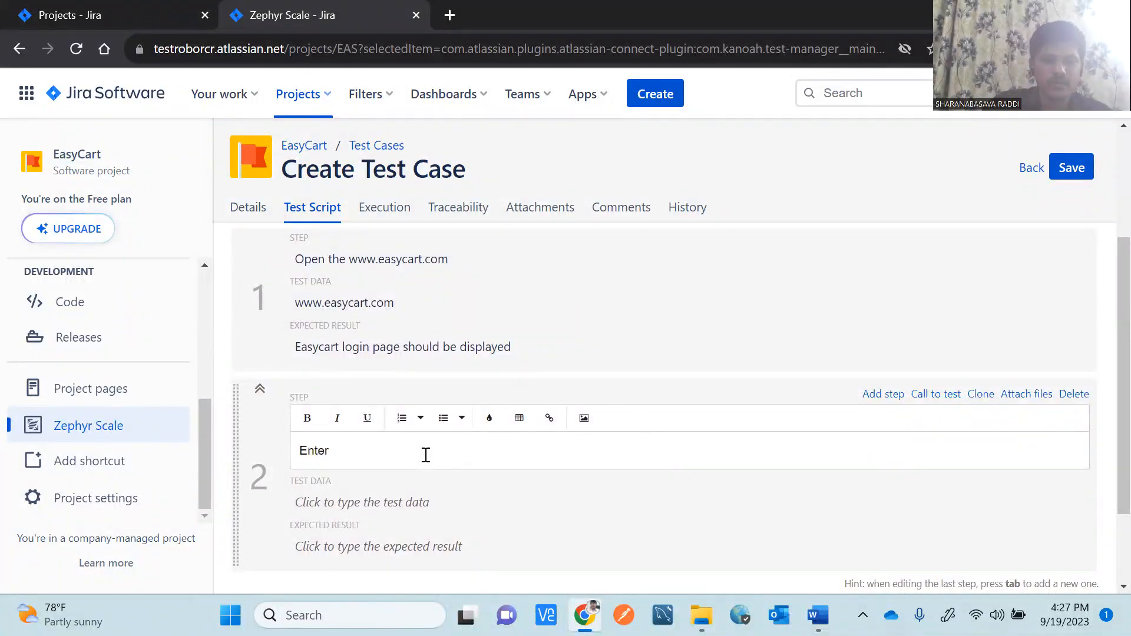
type(" valid username")
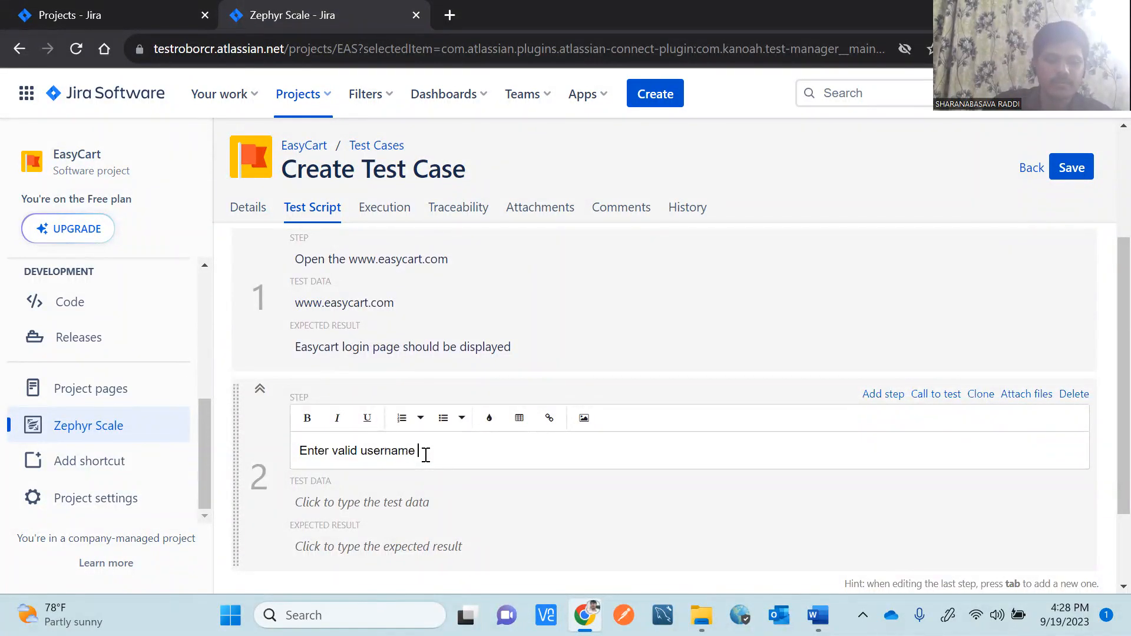
type(" and pass")
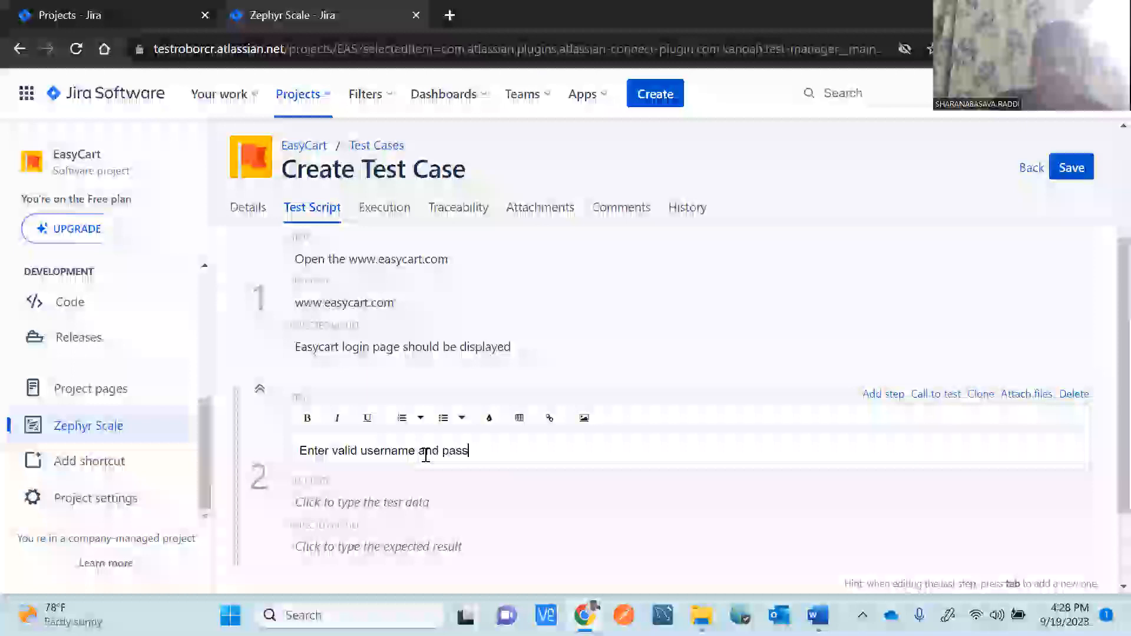
type("word")
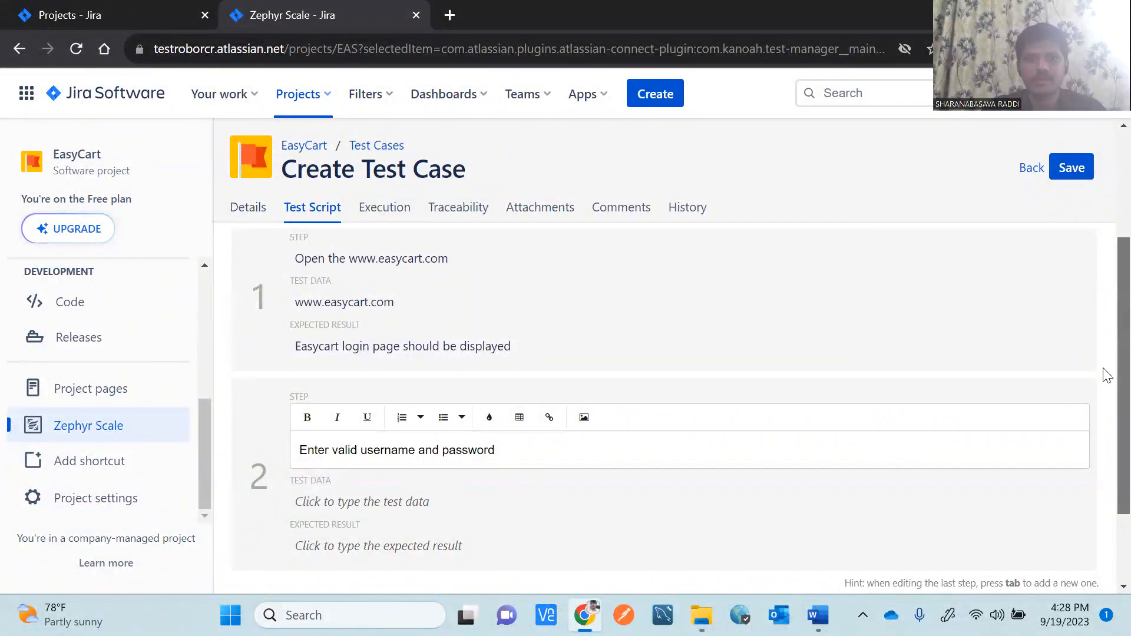
scroll(1107, 407, "down", 1)
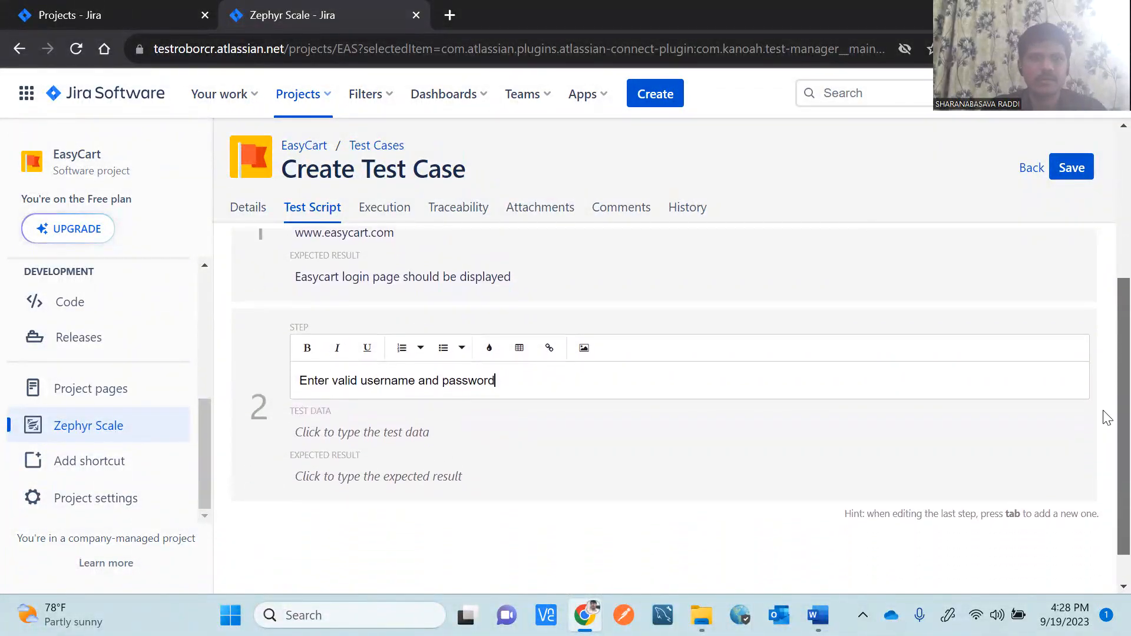
left_click(357, 484)
type("User should be able to")
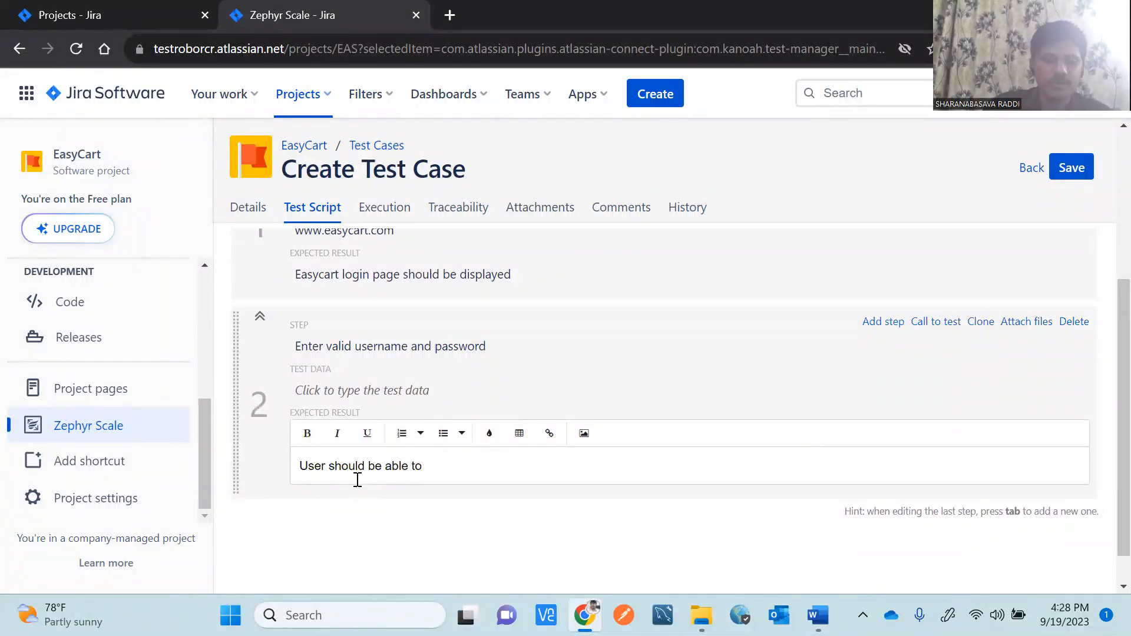
type(" enter valid user")
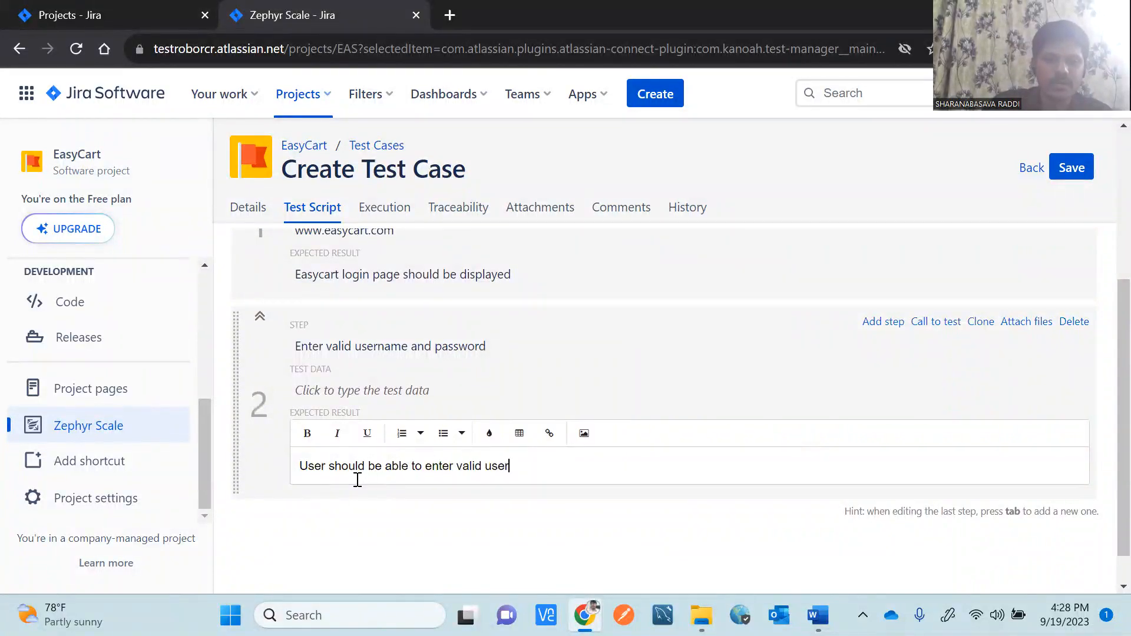
type("name and password")
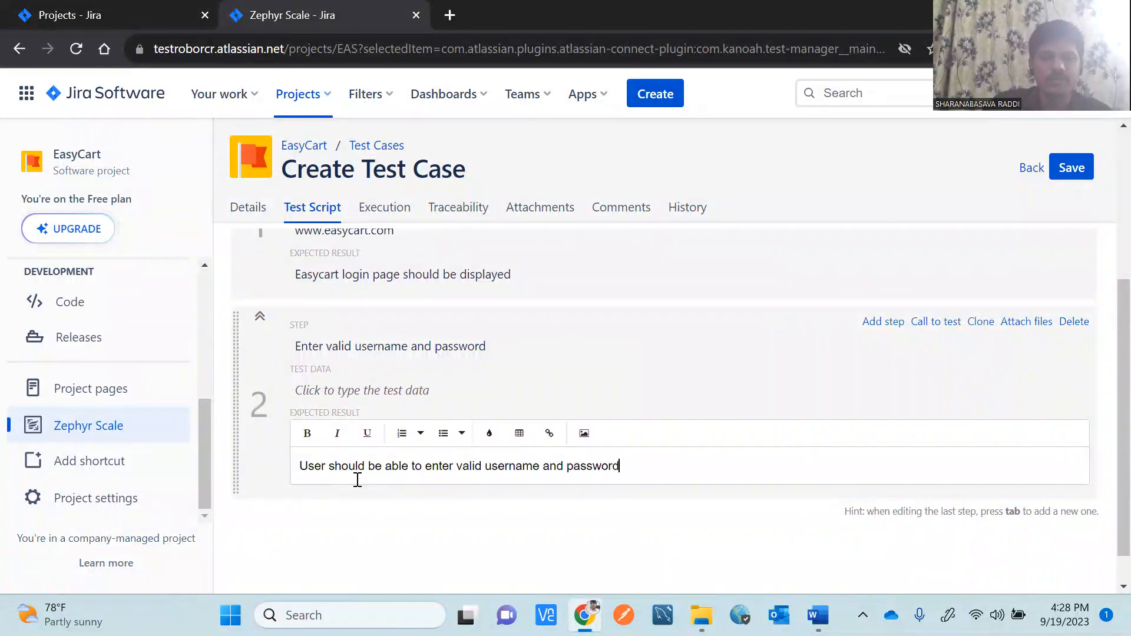
left_click(645, 552)
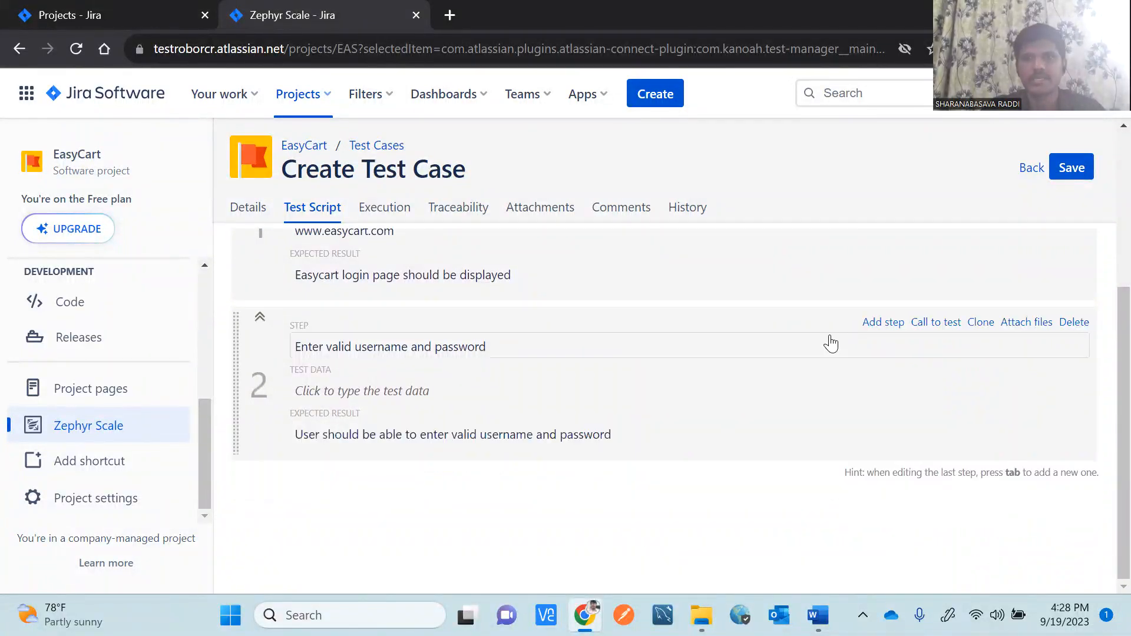
Add step 3 'Click on Login button', expecting 'User should be navigated to dashboard page'.
left_click(884, 322)
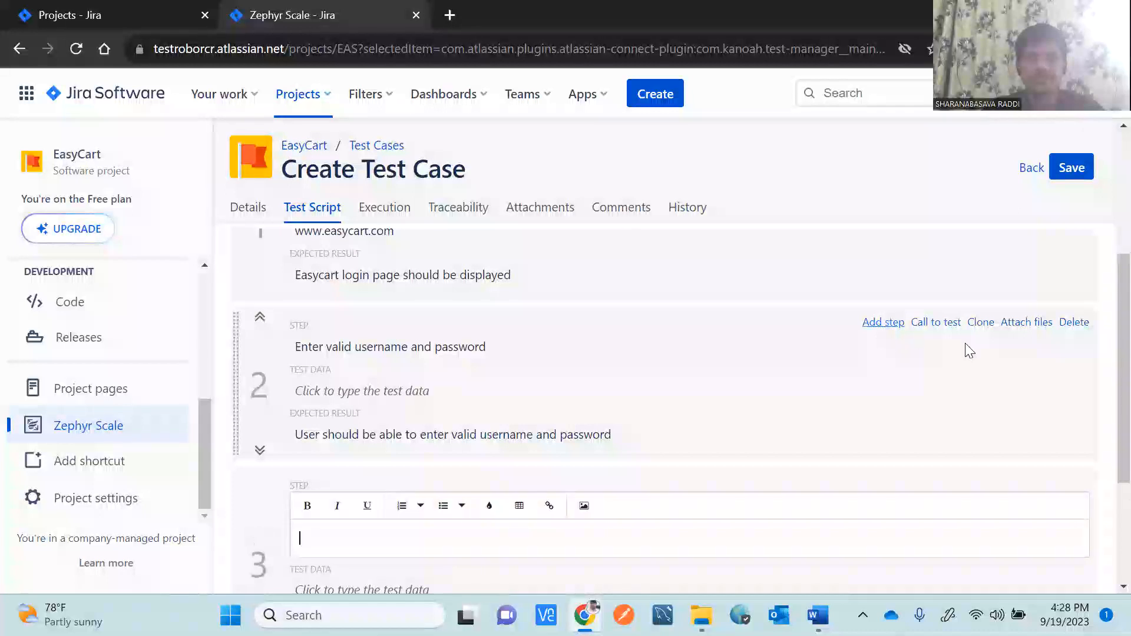
scroll(1106, 412, "down", 2)
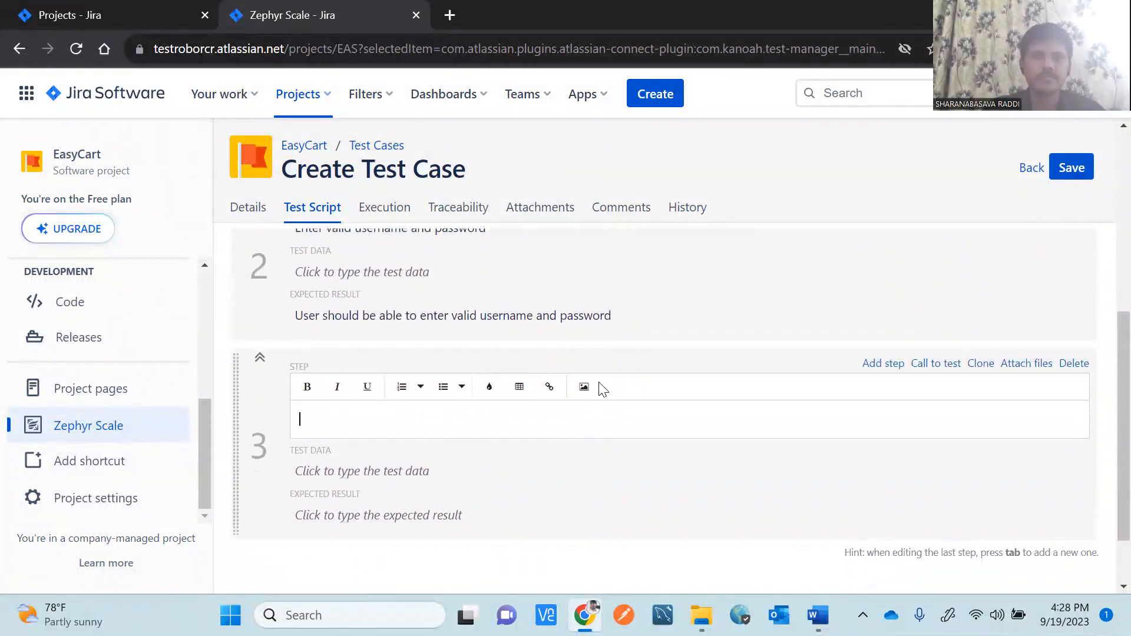
type("Click on Login button")
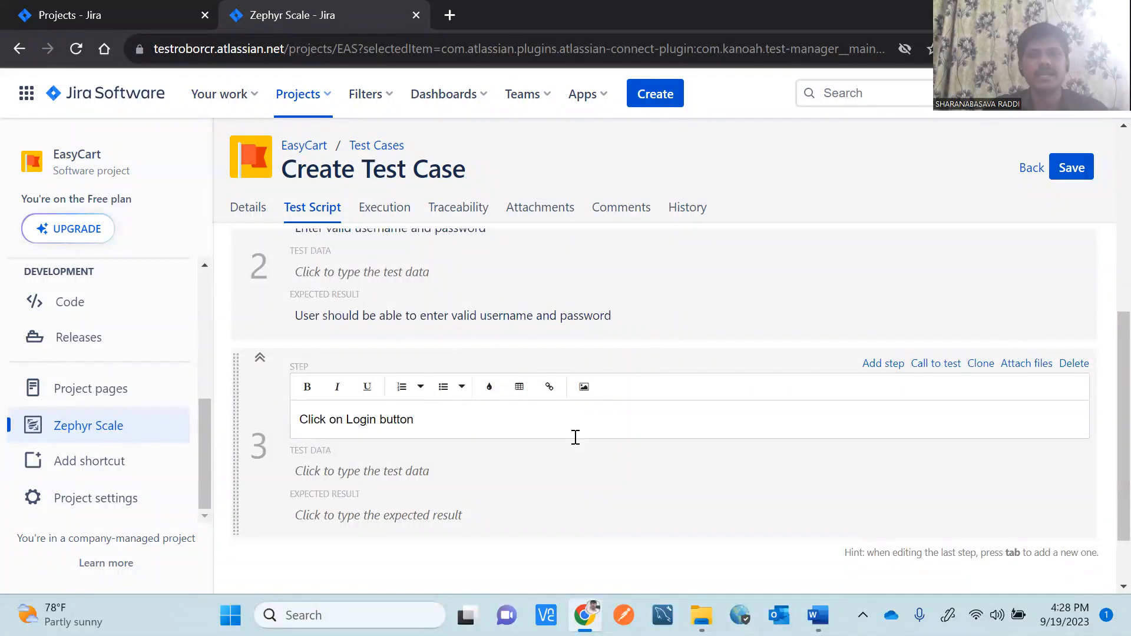
left_click(329, 517)
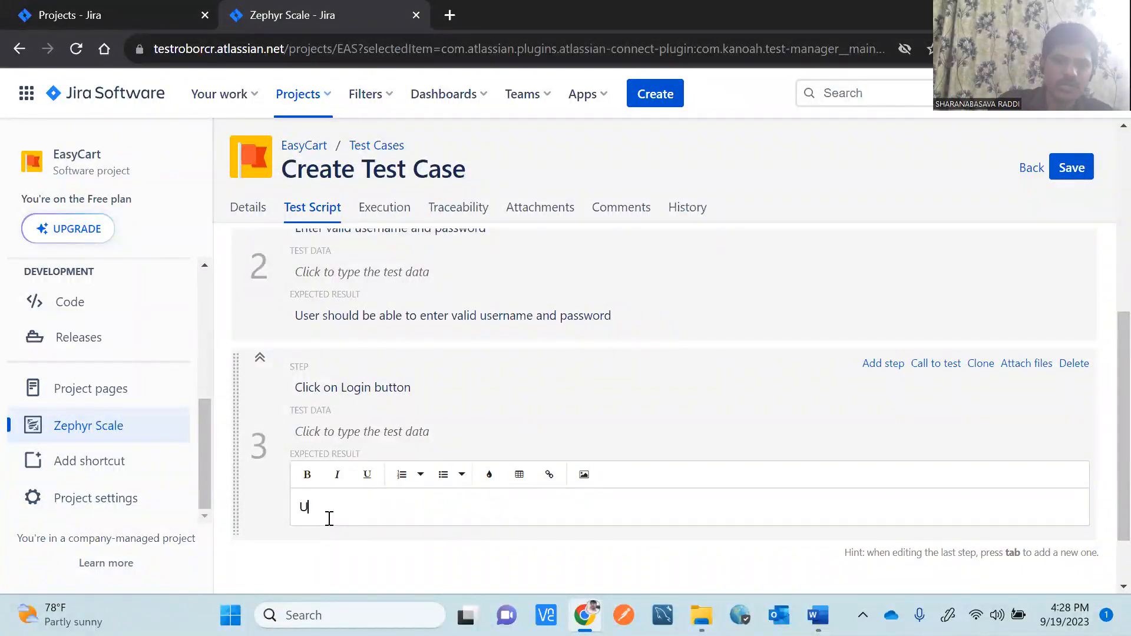
type("shou")
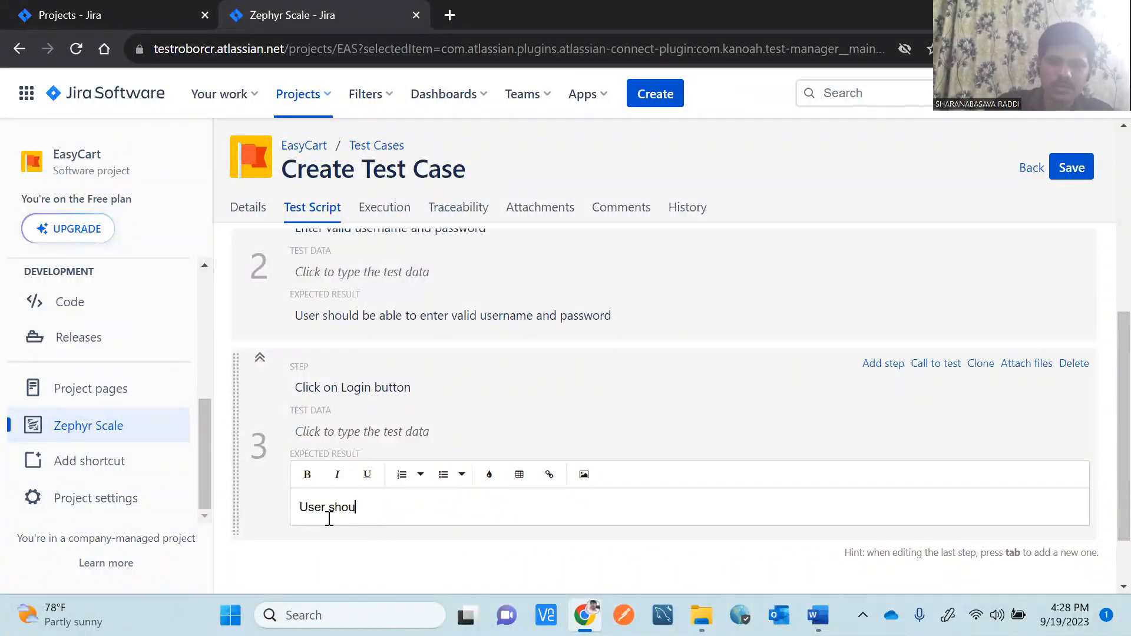
type("ld be")
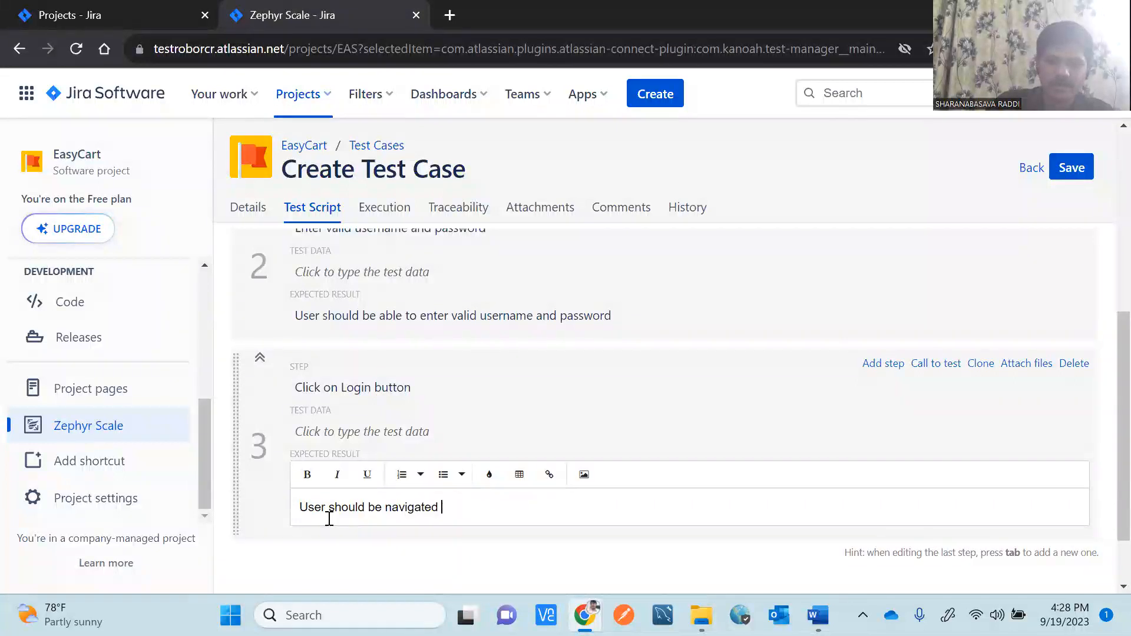
type("navigated to das")
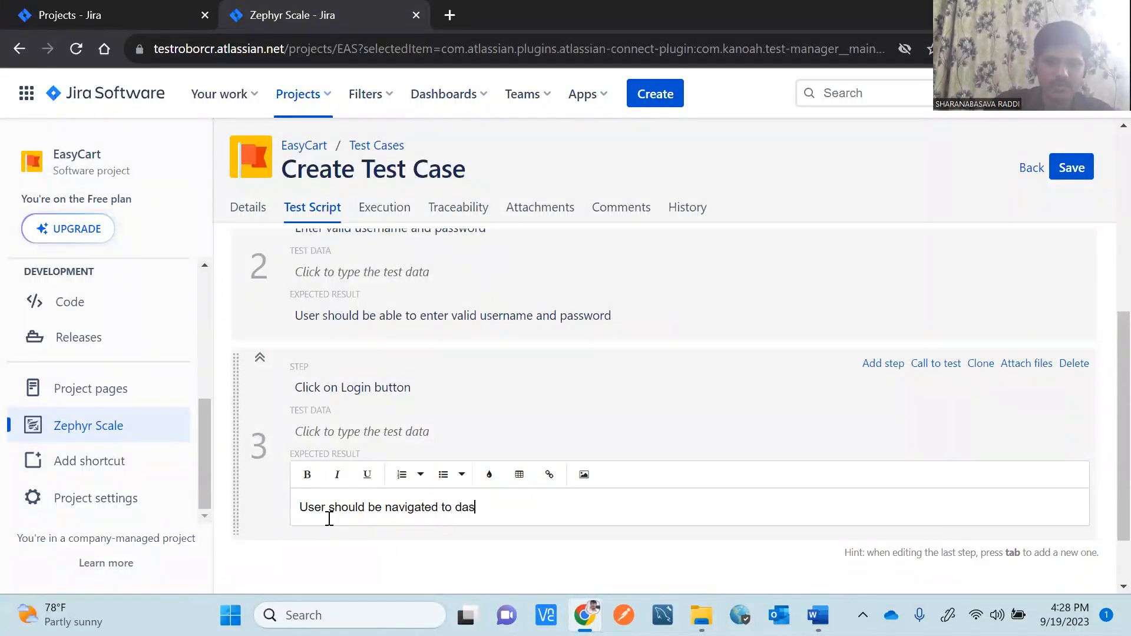
type("hboard page")
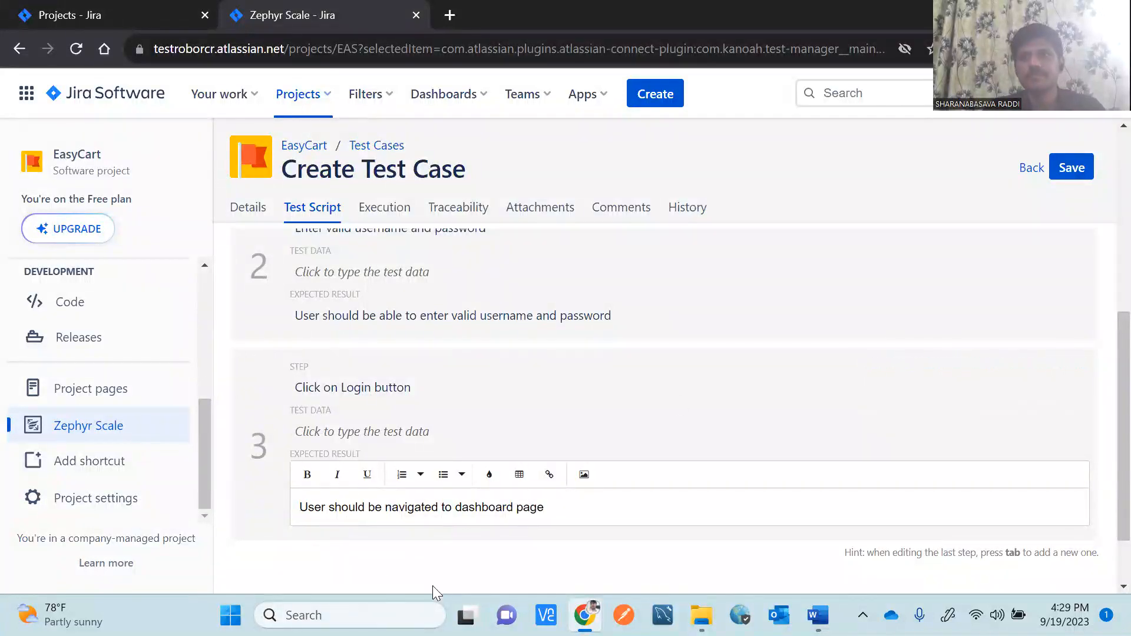
Add step 4 'Enter the search key with minimum 3 characters', test data 'Realme', expecting items searched by keyword.
left_click(876, 369)
left_click_drag(1117, 366, 1105, 419)
type("Enter the search")
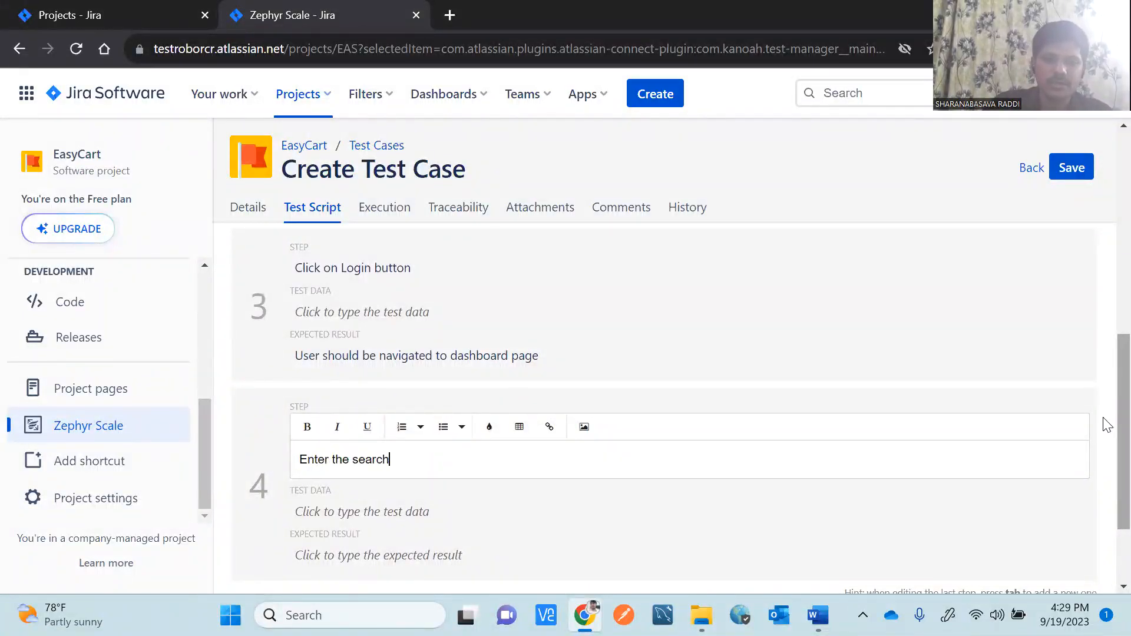
type(" key with minim")
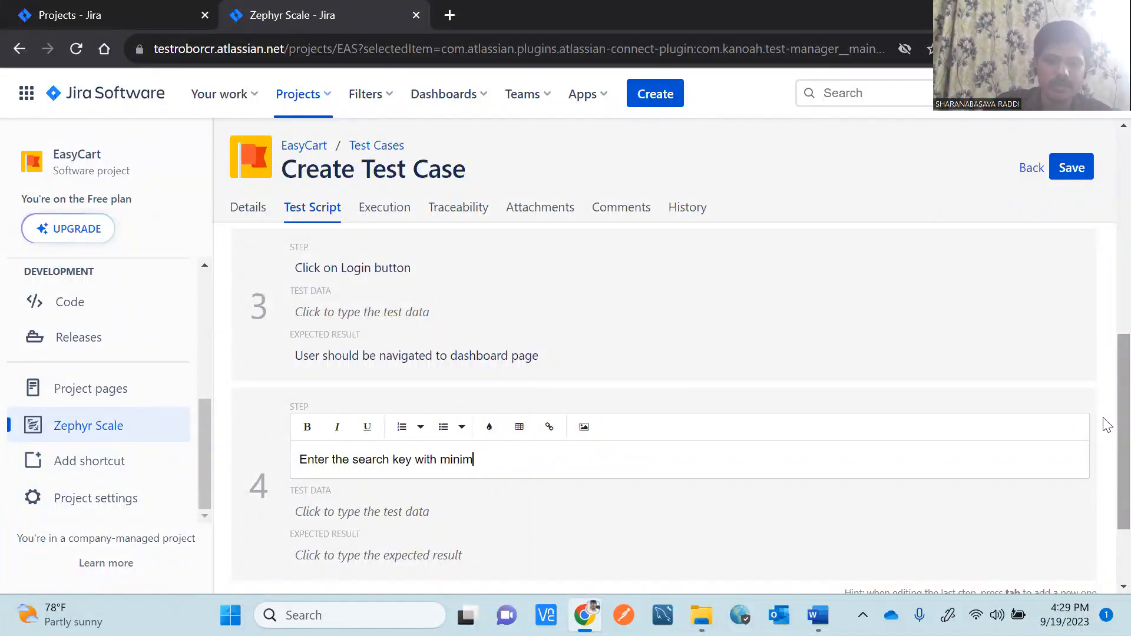
type("um 3 characters")
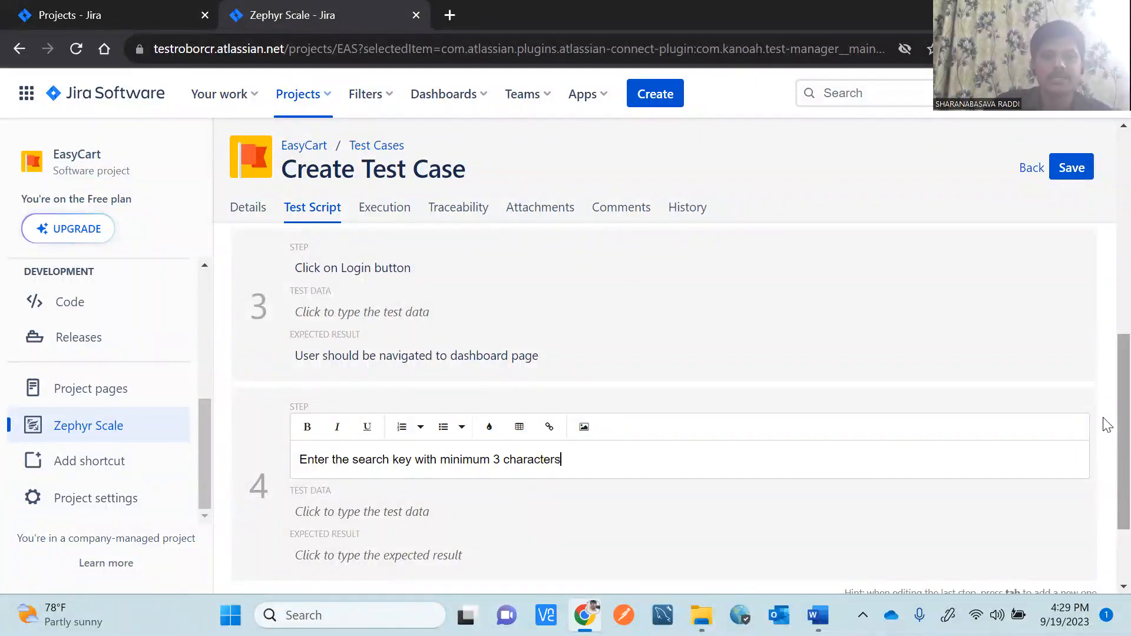
scroll(1106, 436, "down", 2)
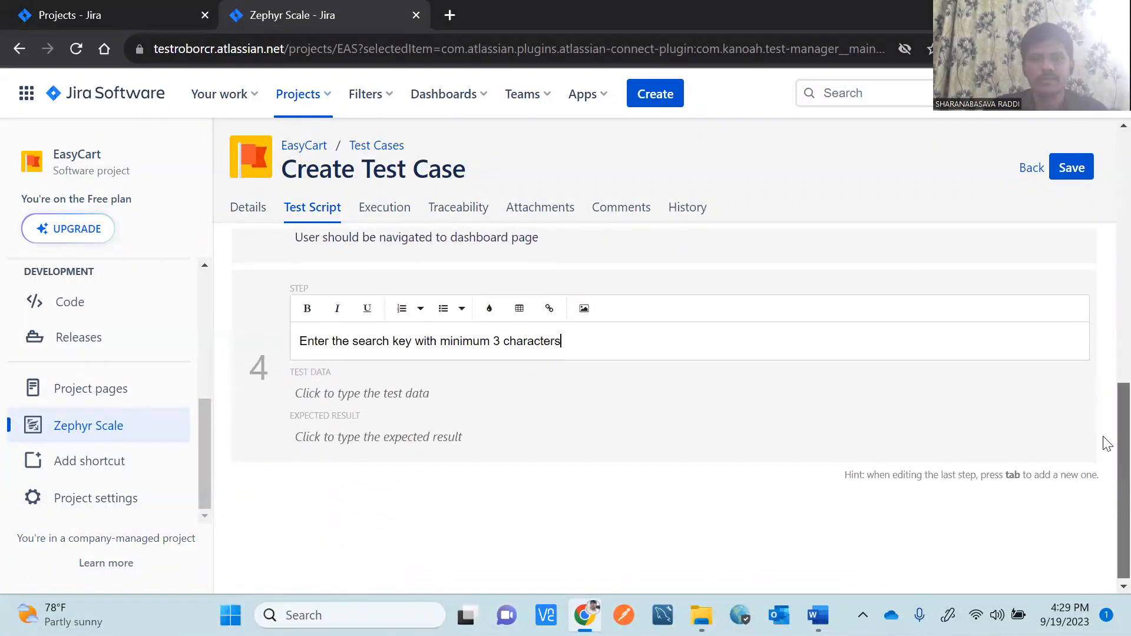
left_click(423, 434)
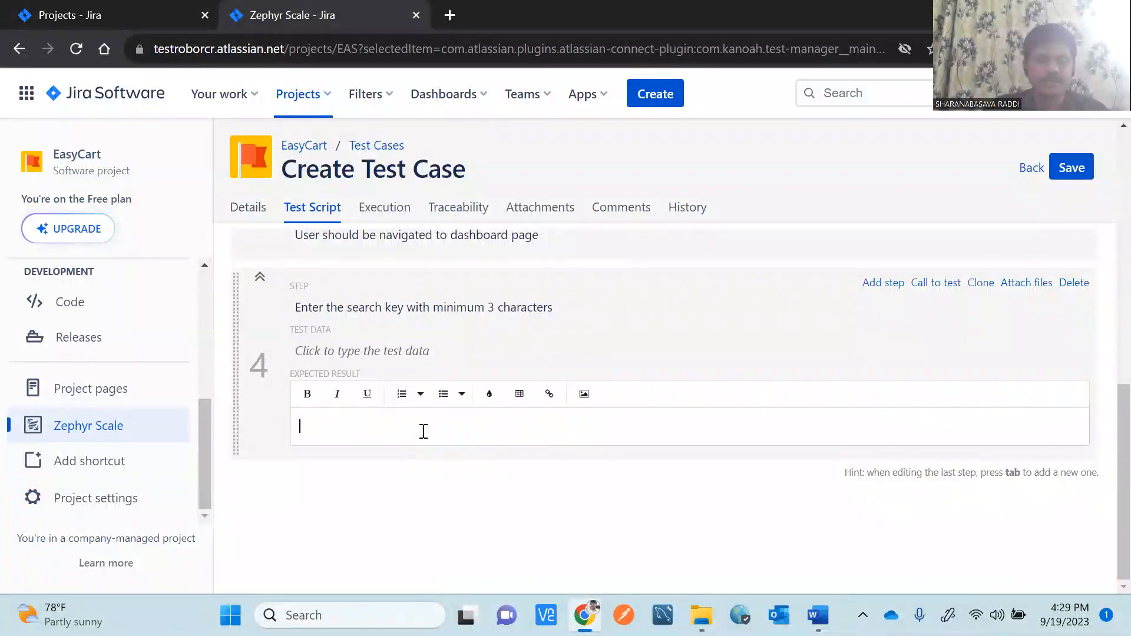
type("Item should be sear")
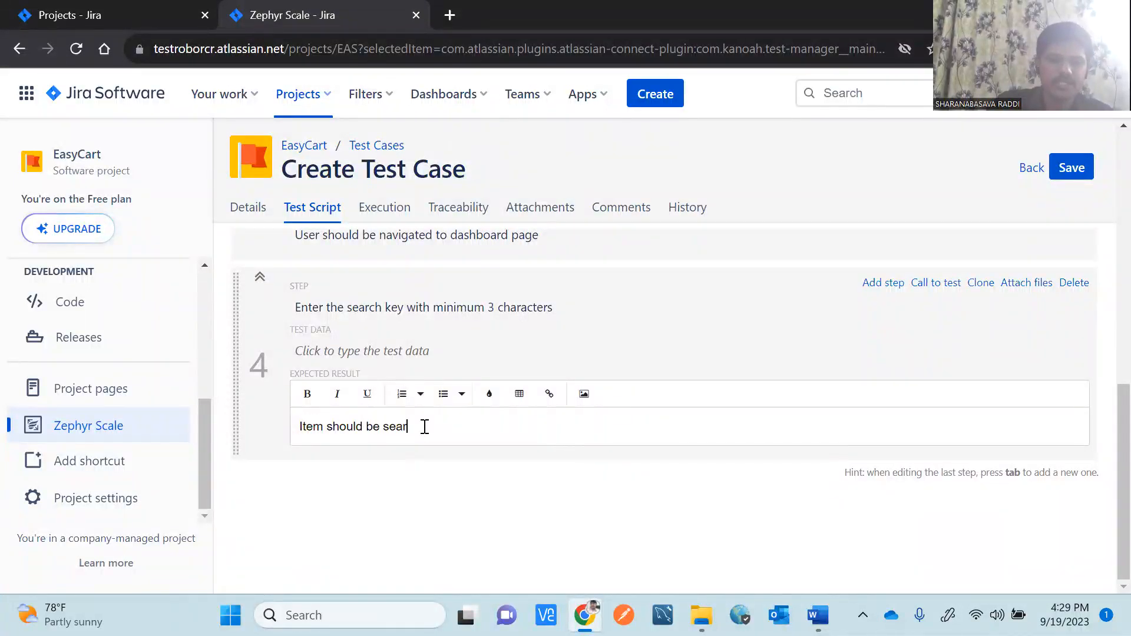
type("ched for ente")
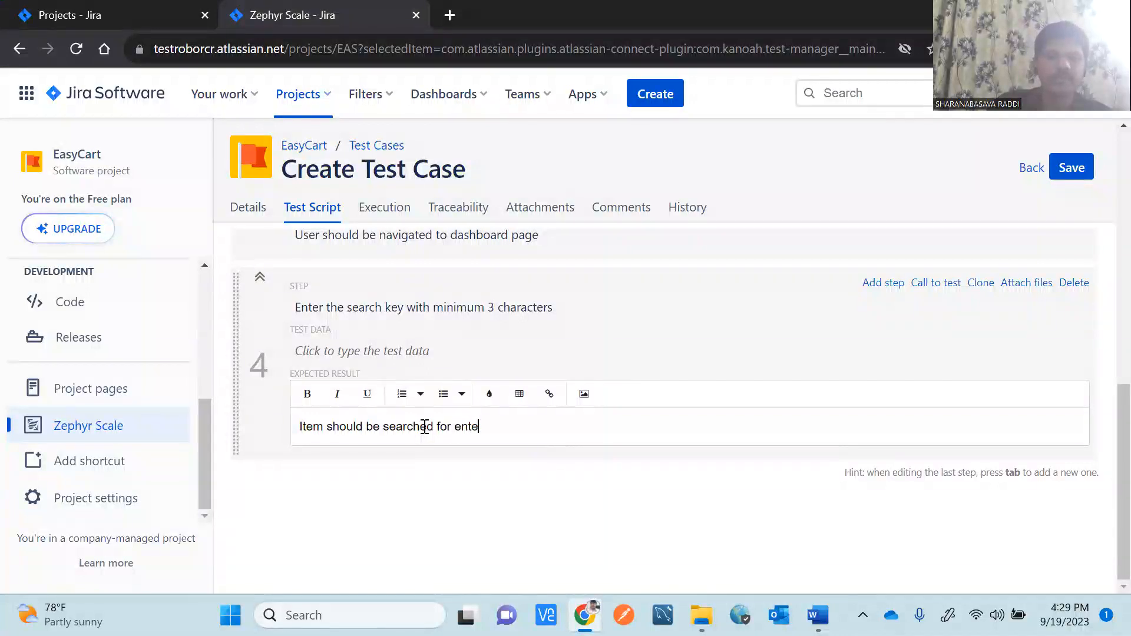
type("rd keyword")
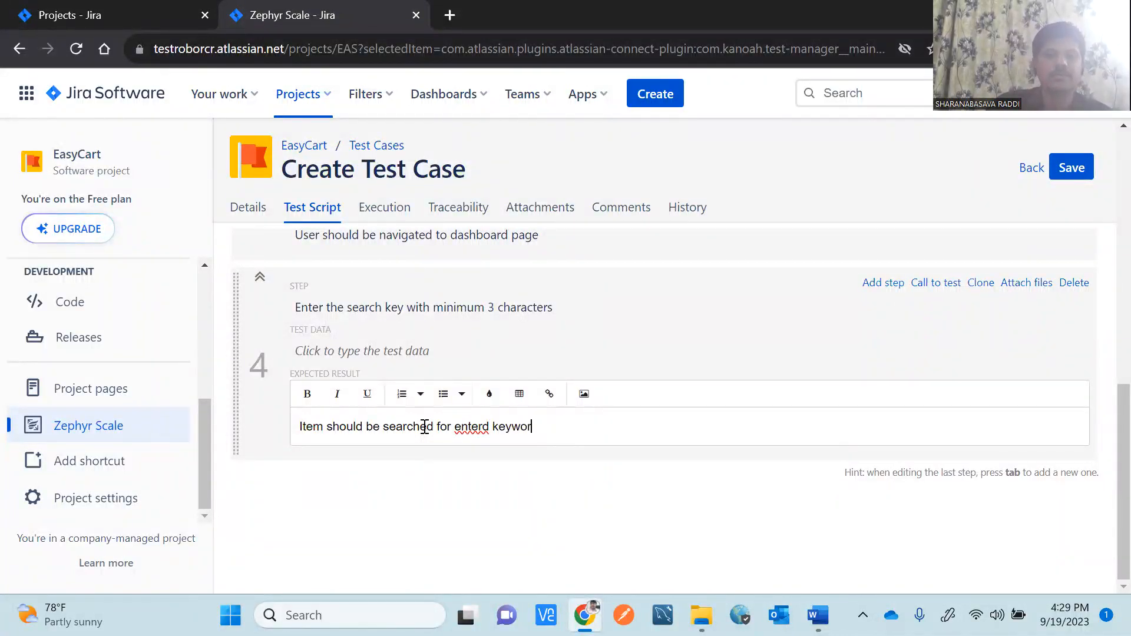
left_click(360, 354)
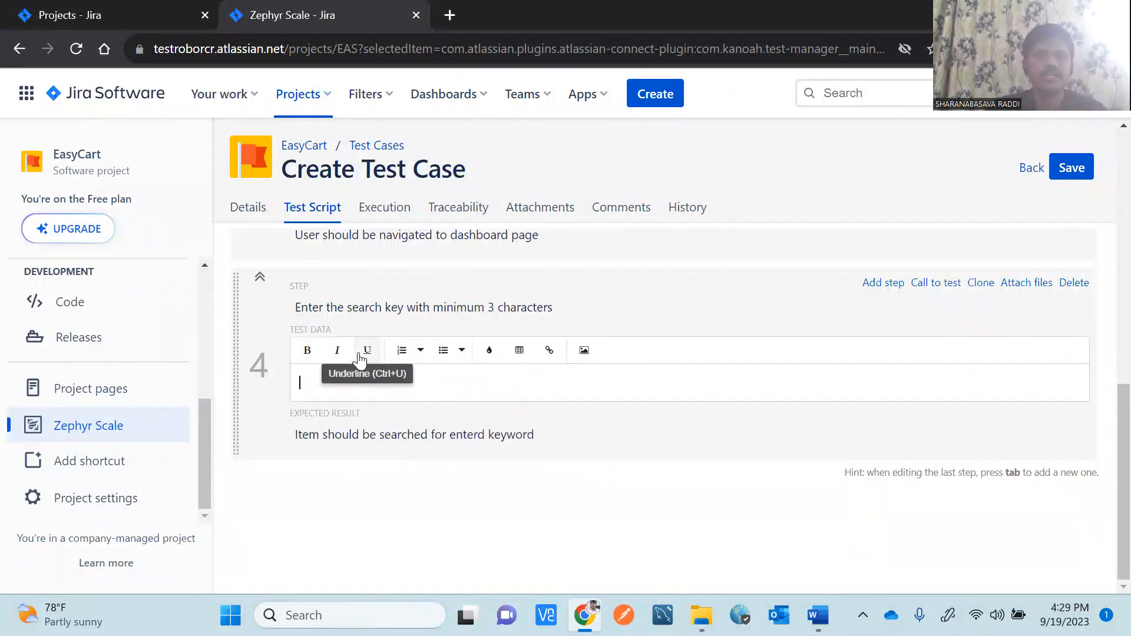
type("R")
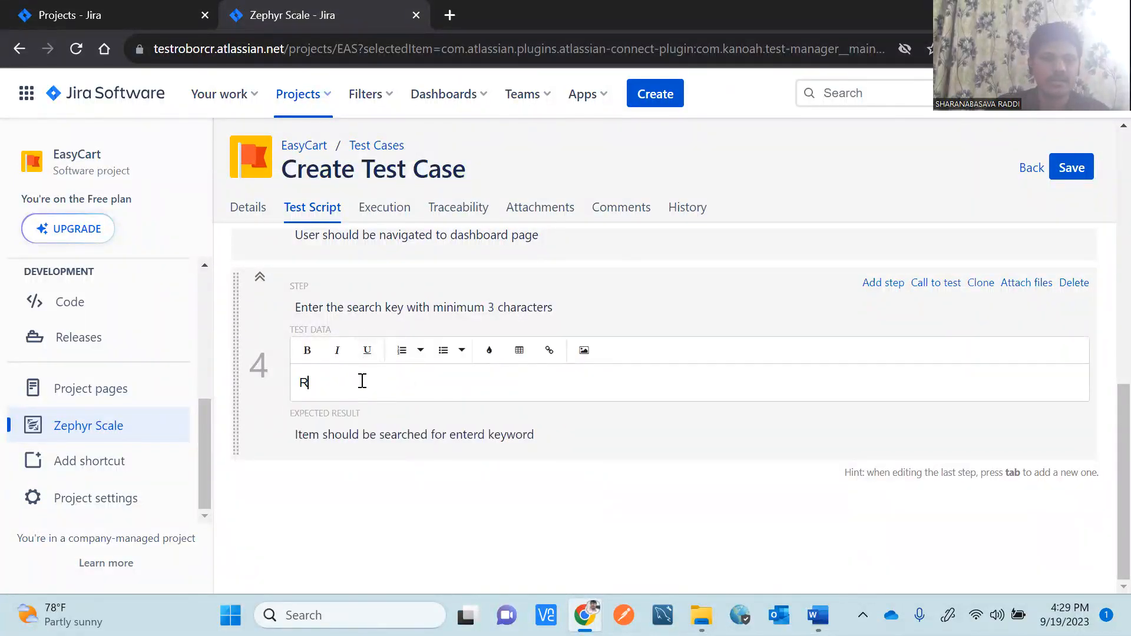
type("ealme")
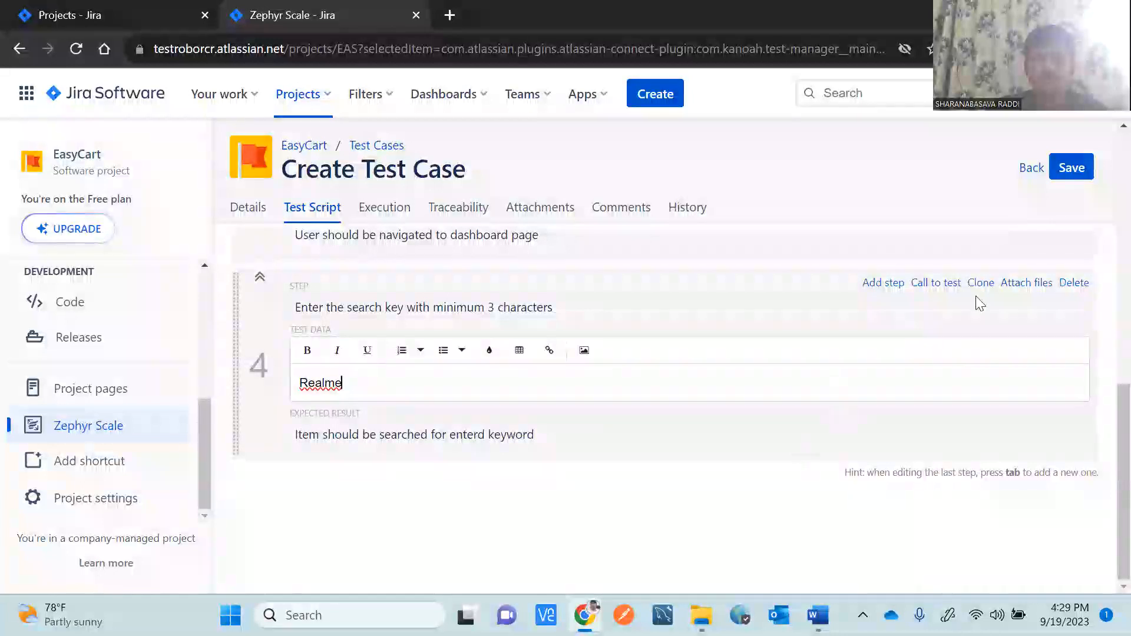
left_click(836, 518)
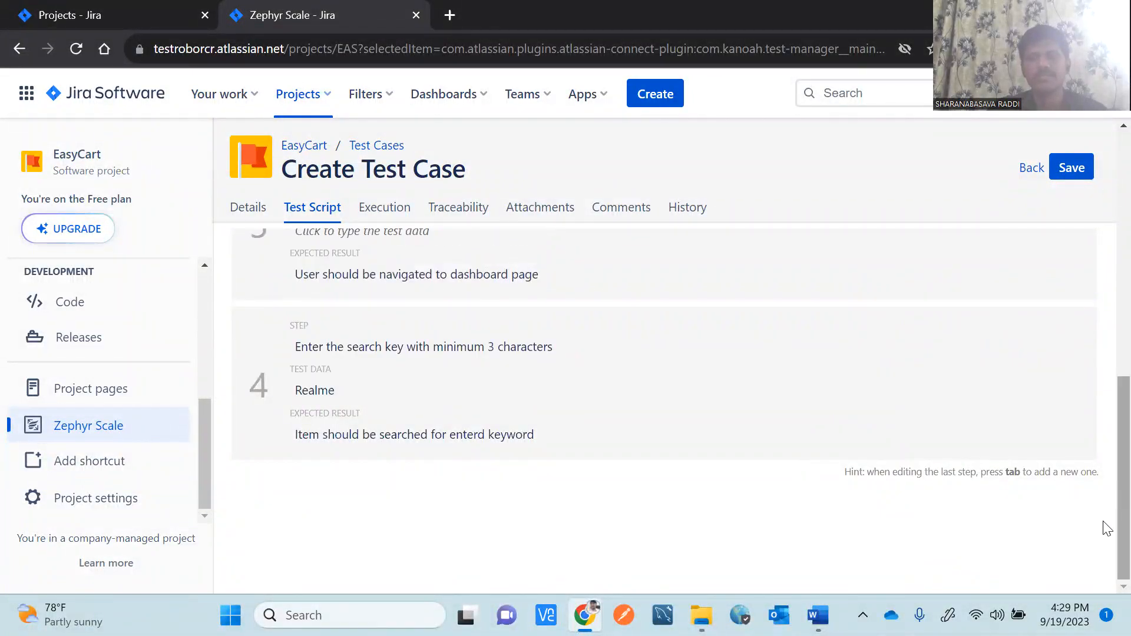
scroll(1105, 518, "up", 5)
scroll(1105, 382, "up", 3)
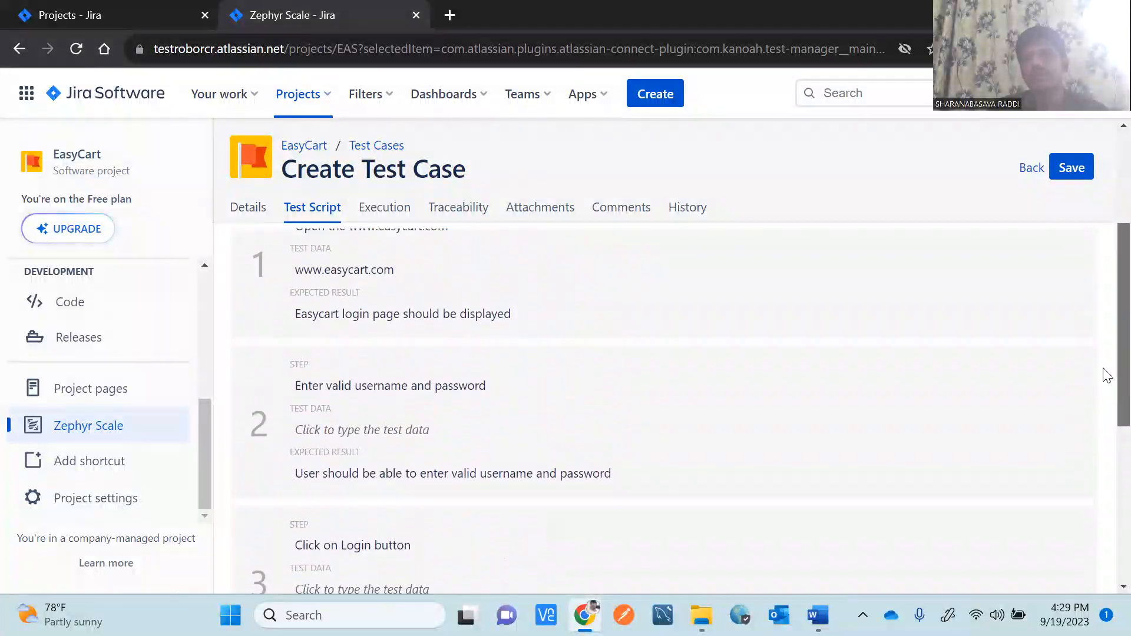
scroll(1105, 352, "down", 3)
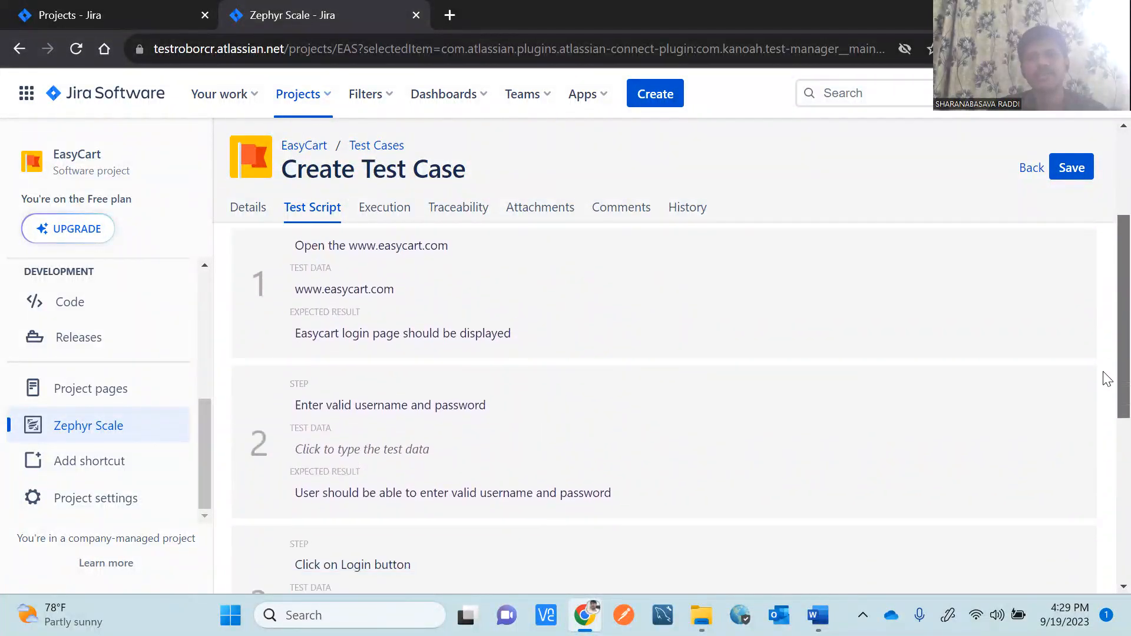
scroll(1105, 412, "up", 2)
scroll(1107, 384, "up", 1)
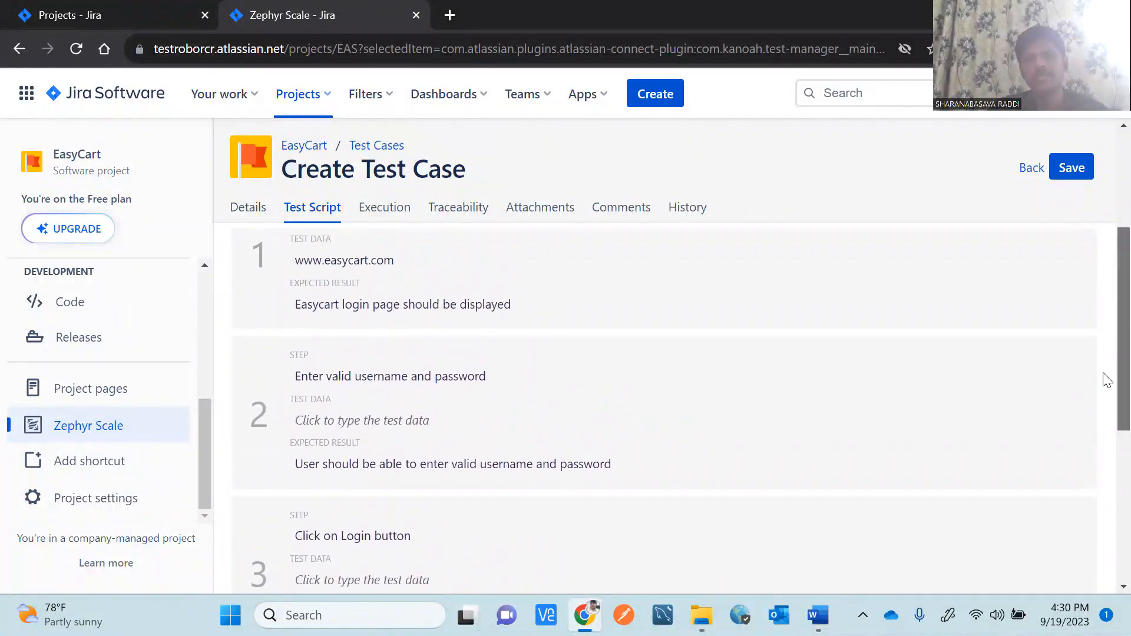
scroll(1107, 380, "down", 4)
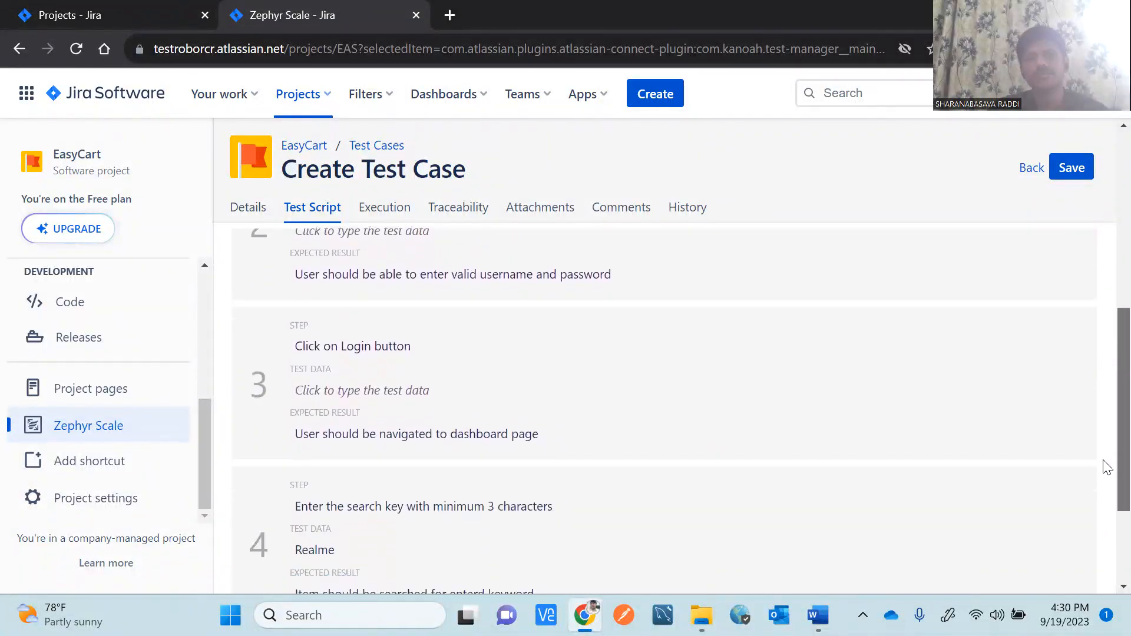
scroll(1105, 478, "down", 2)
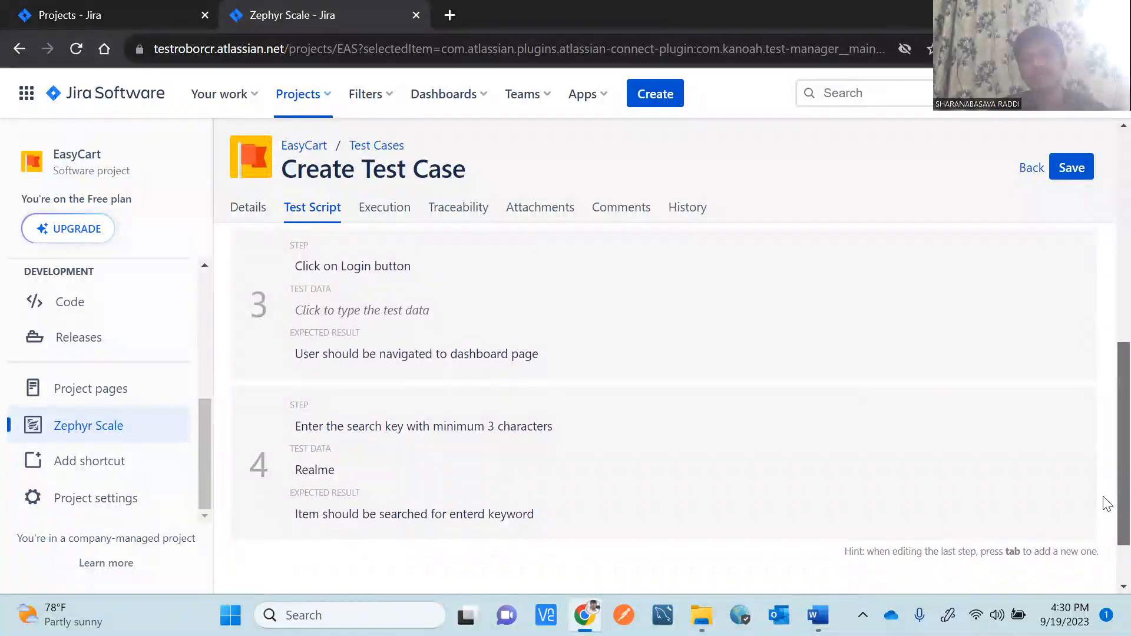
scroll(1106, 505, "down", 1)
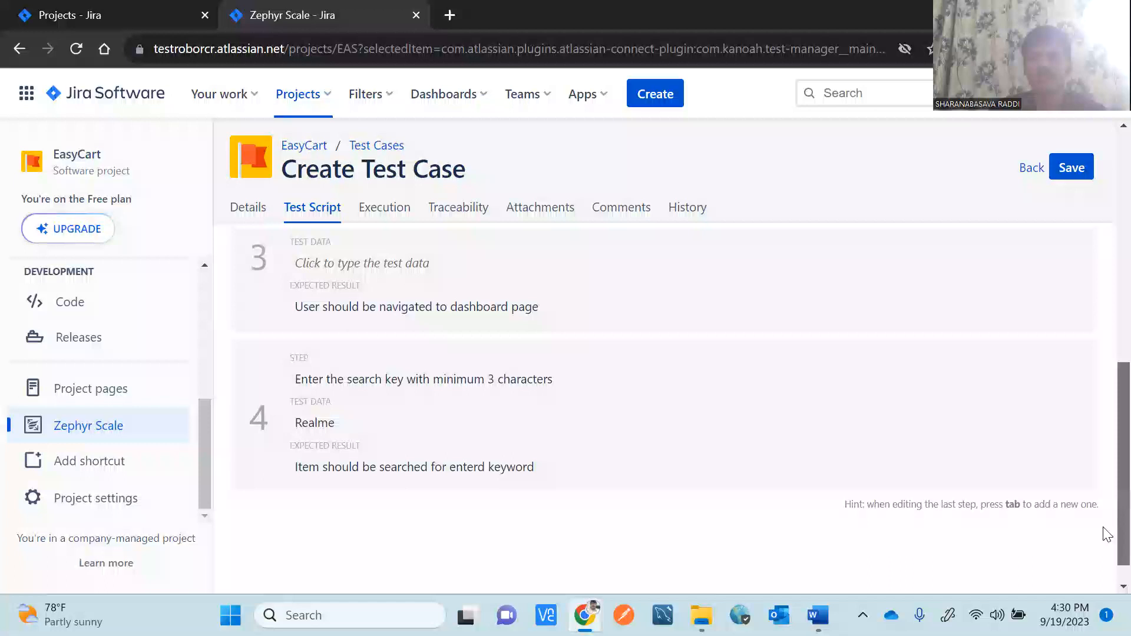
scroll(1103, 512, "up", 4)
Save the test case as EAS-T1, review its script, then switch to the Word JIRA Tutorial notes.
left_click(1073, 170)
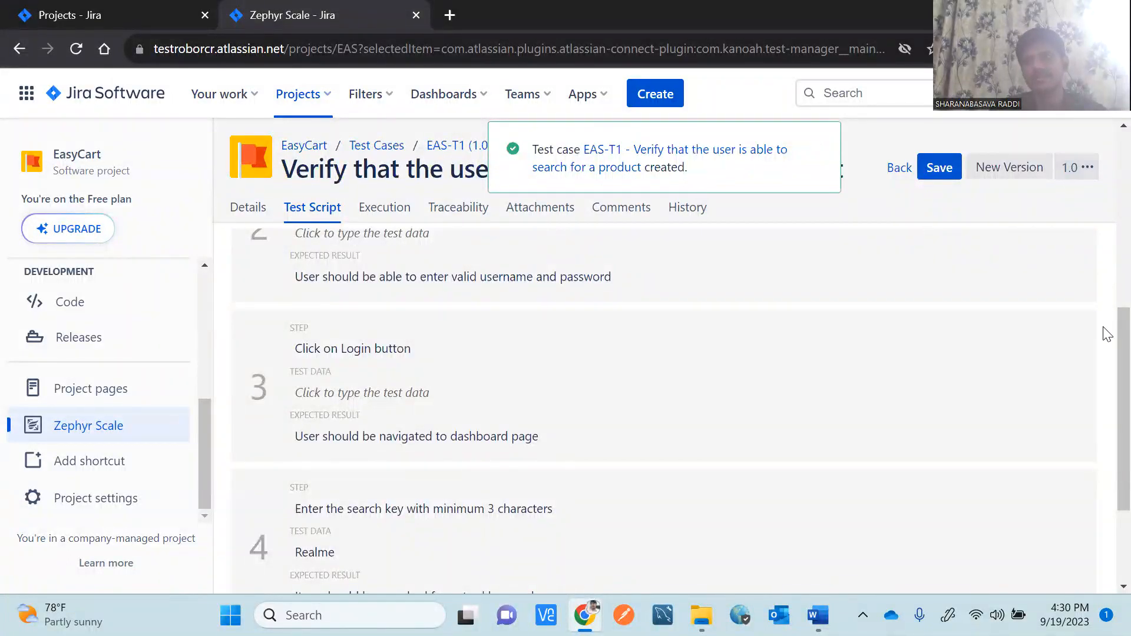
scroll(1104, 380, "up", 5)
scroll(1106, 259, "up", 2)
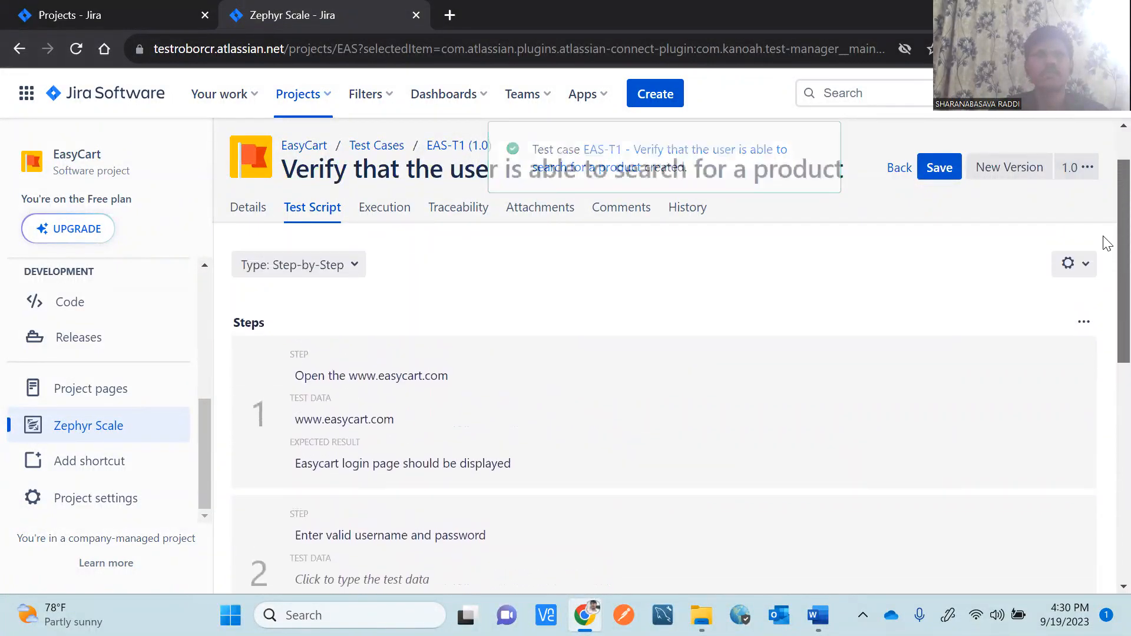
scroll(1106, 243, "down", 8)
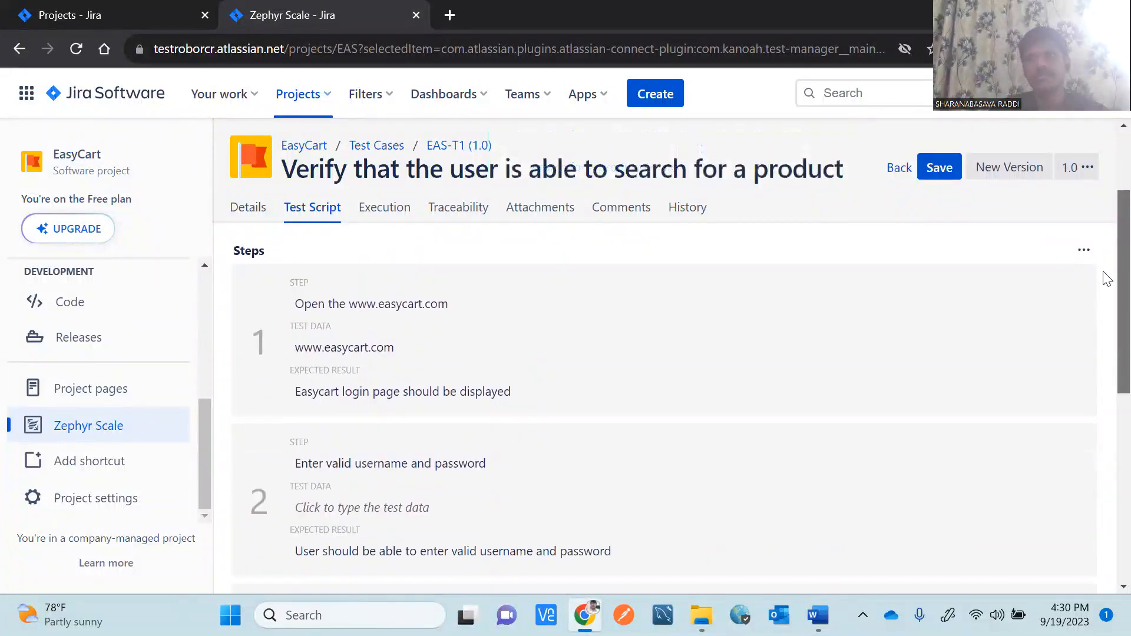
scroll(1105, 412, "up", 8)
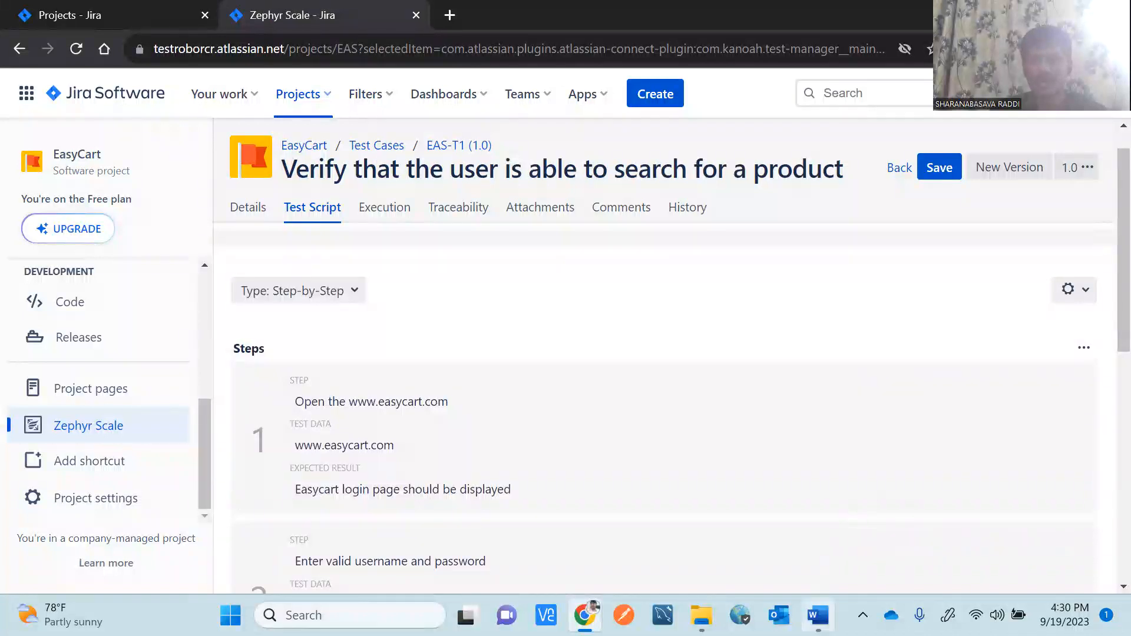
mouse_move(817, 615)
left_click(808, 533)
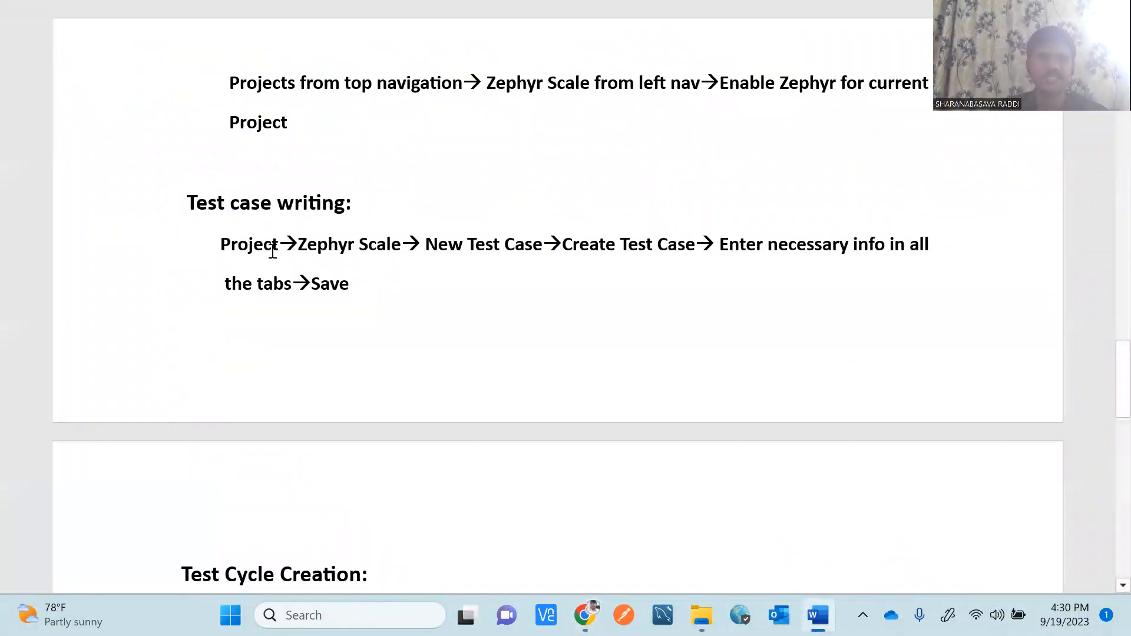
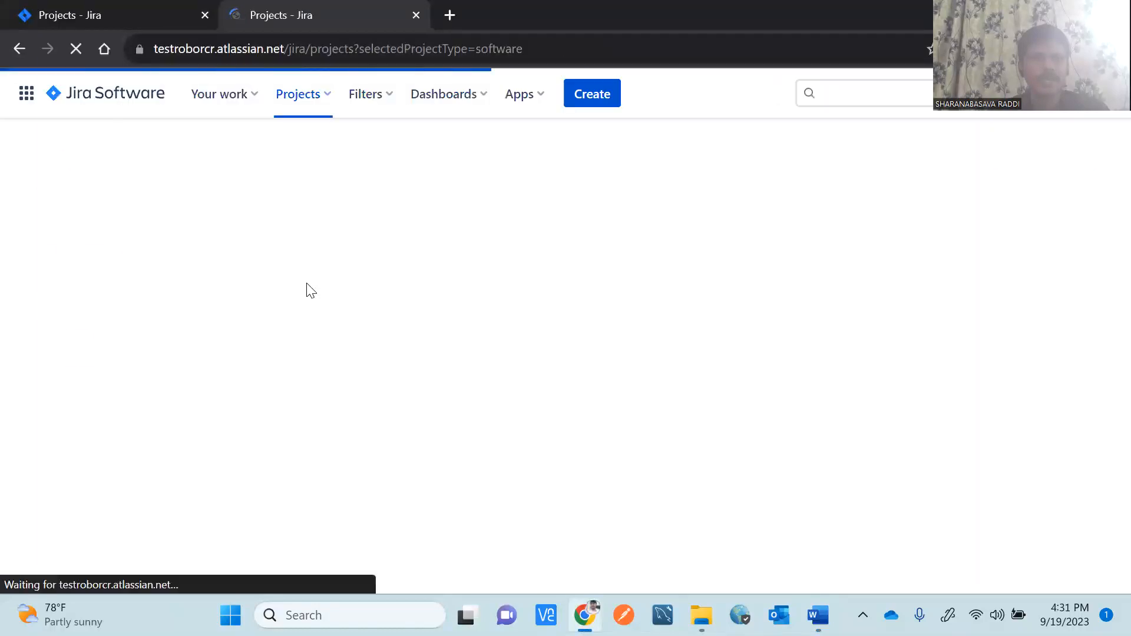
Open the EasyCart project's Zephyr Scale test cases page, listing draft test case EAS-T1.
left_click(131, 293)
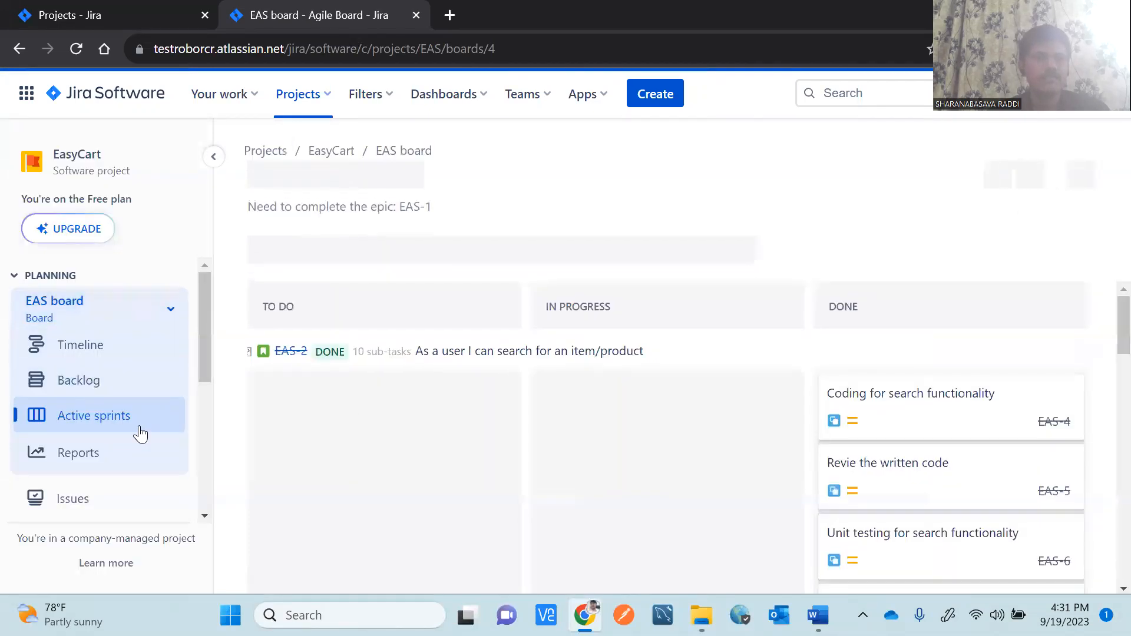
left_click_drag(208, 345, 214, 447)
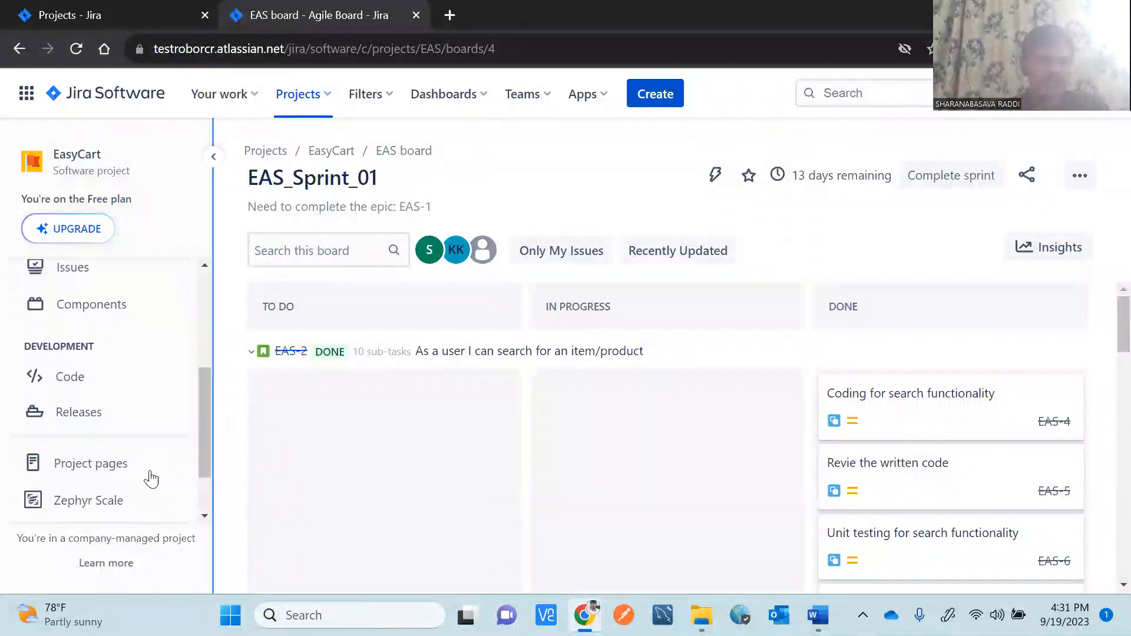
left_click(94, 506)
scroll(93, 508, "down", 2)
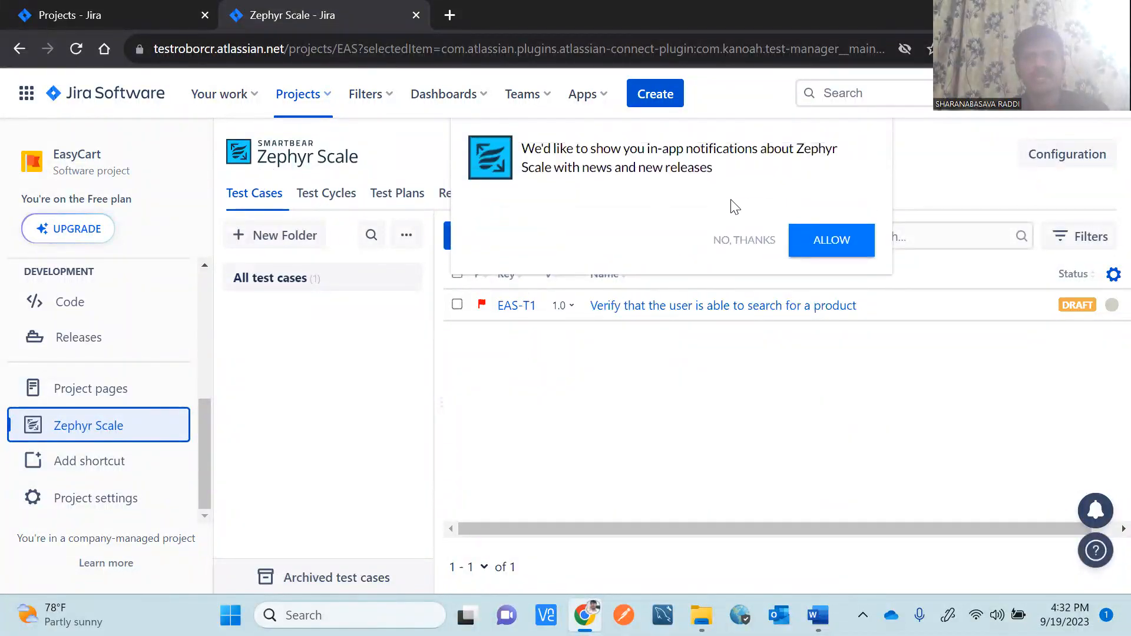
Decline the Zephyr Scale notification offer and show the empty Test Cycles list.
left_click(749, 242)
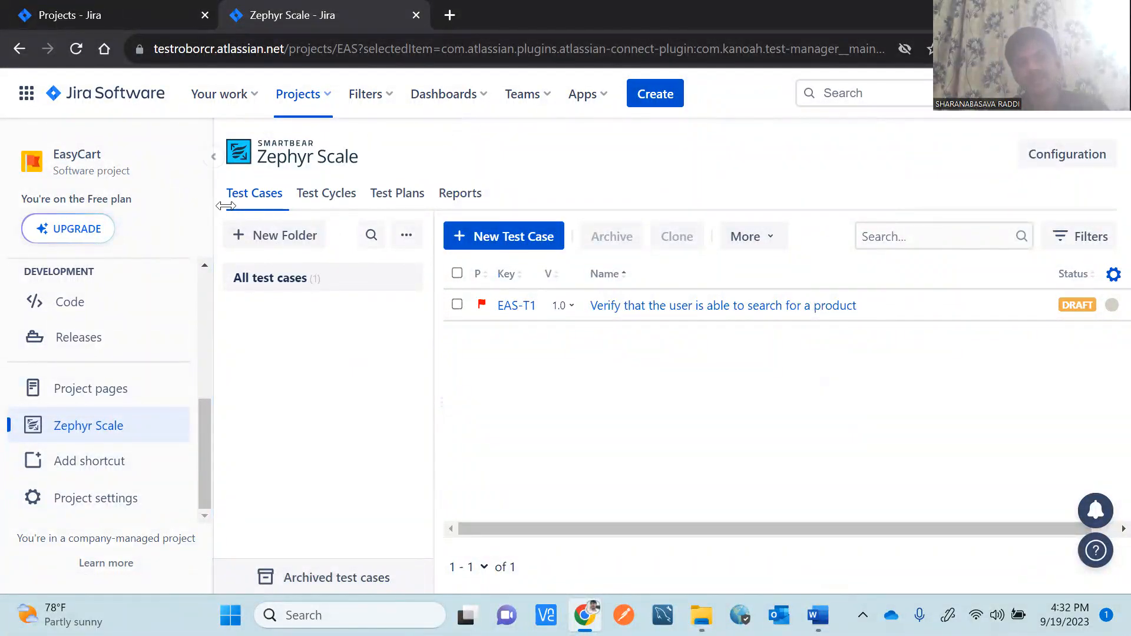
left_click(329, 206)
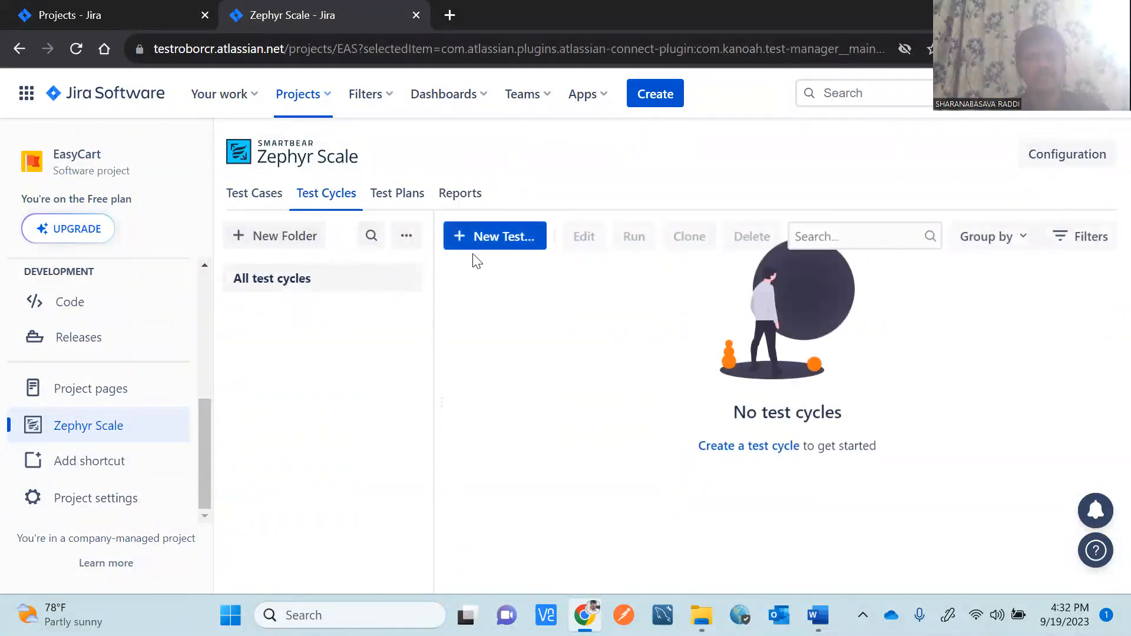
Open the Create Test Cycle page in a new tab and keep checking whether it loads.
left_click(735, 447)
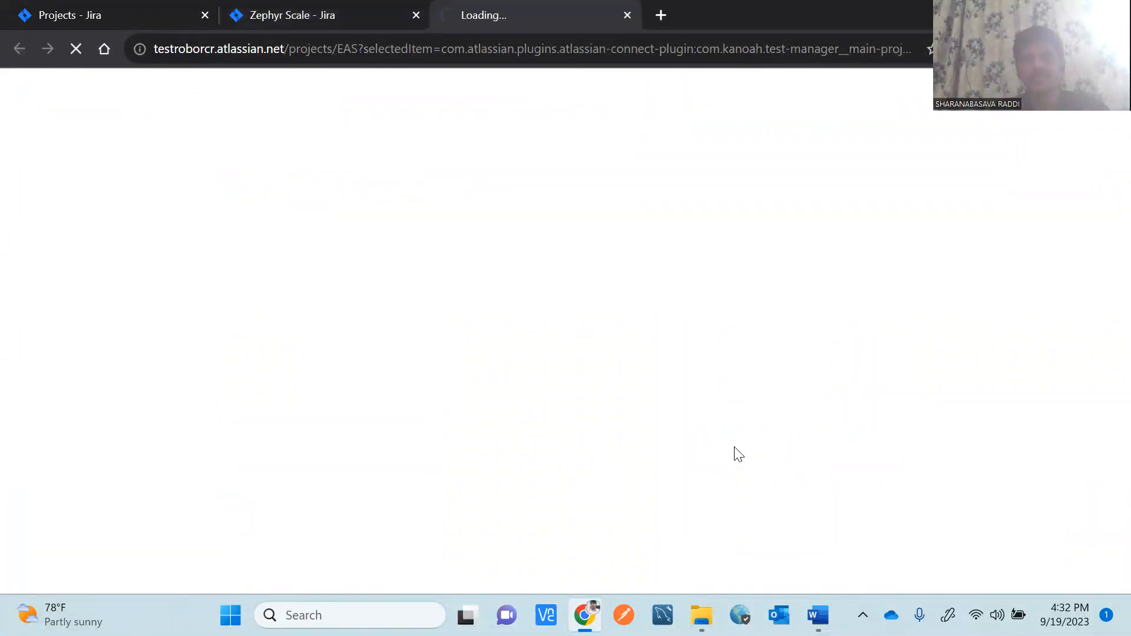
left_click(319, 15)
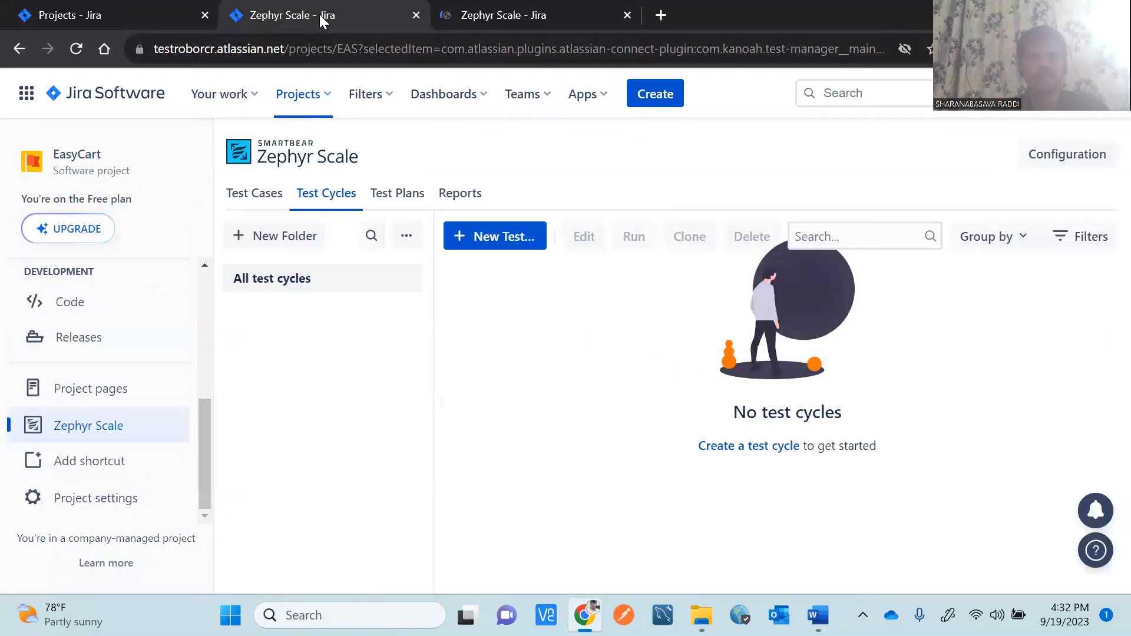
left_click(508, 13)
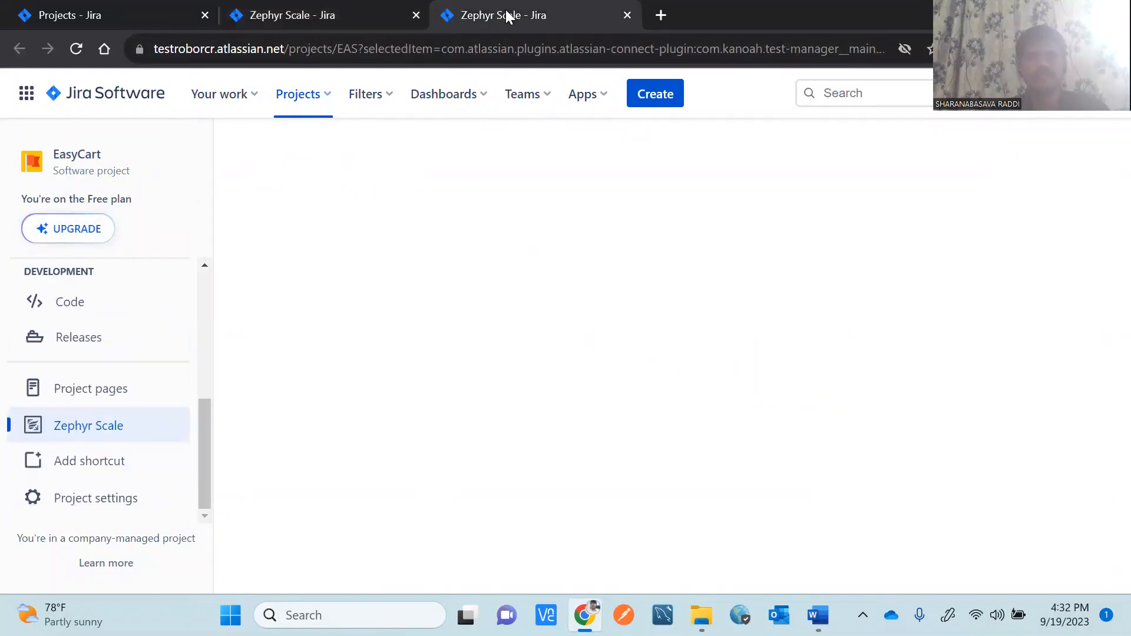
left_click(349, 16)
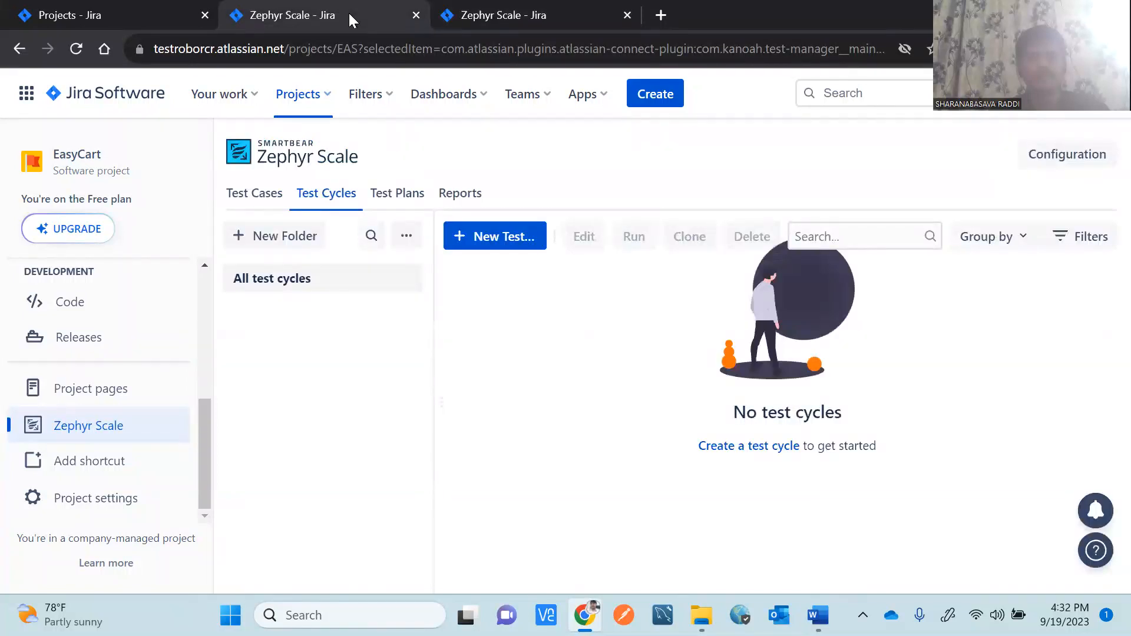
left_click(489, 13)
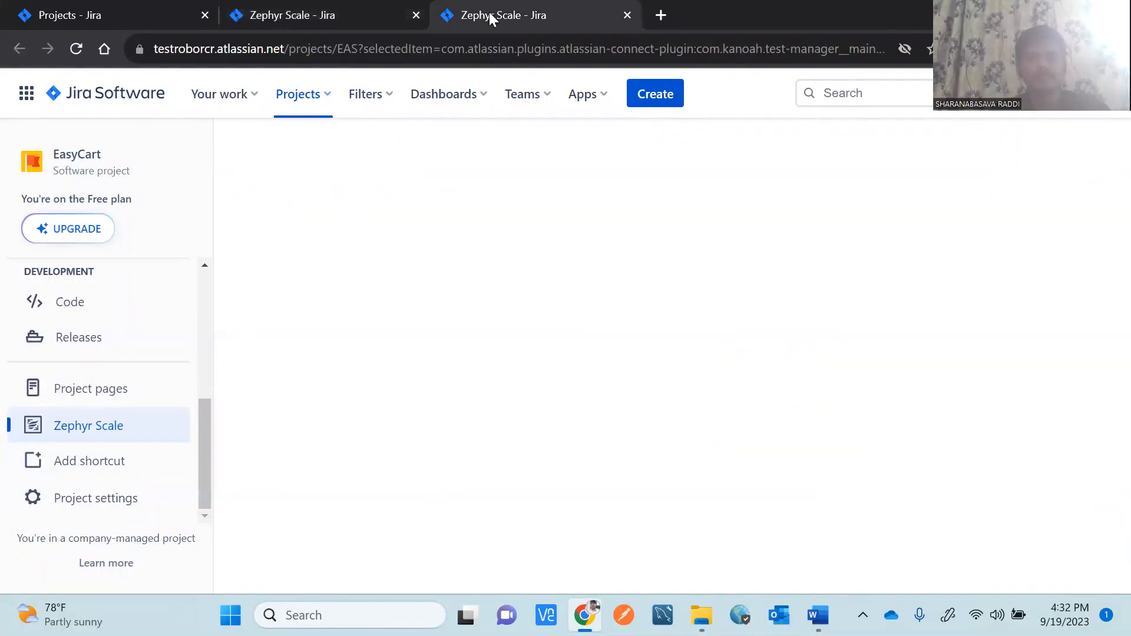
left_click(331, 13)
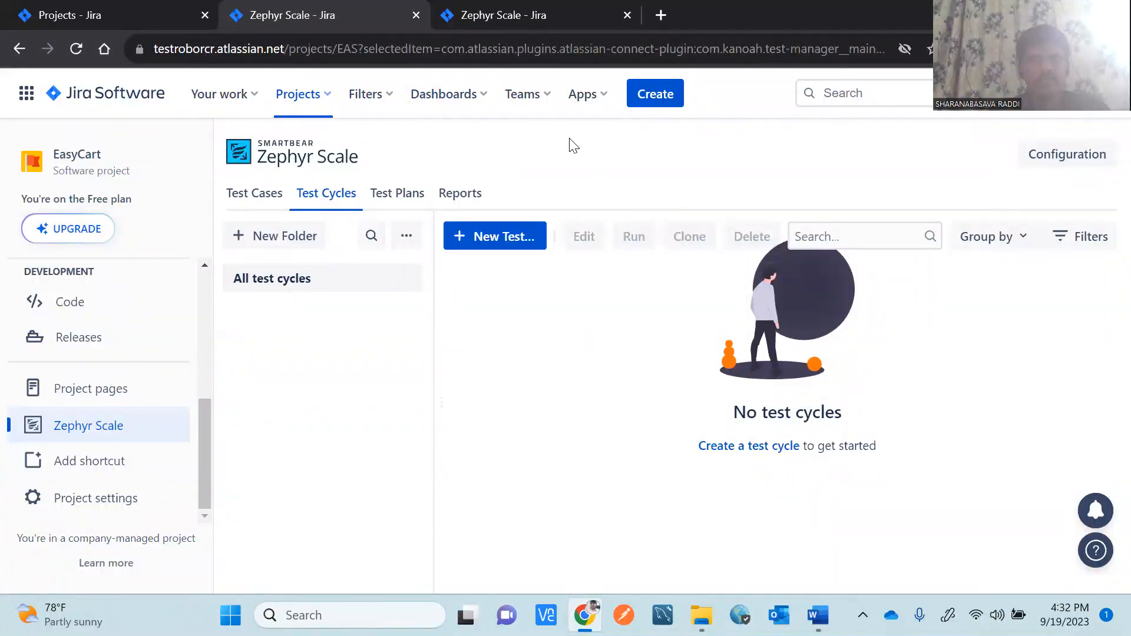
left_click(498, 14)
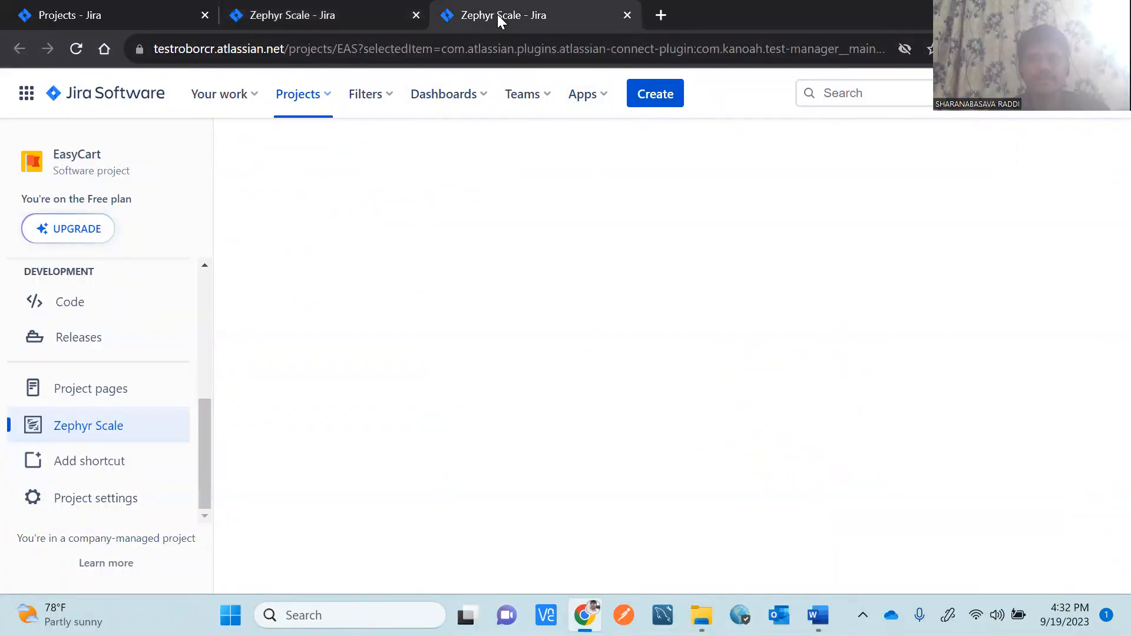
Reload the blank creation tab, then launch test cycle creation again from the empty list.
left_click(78, 50)
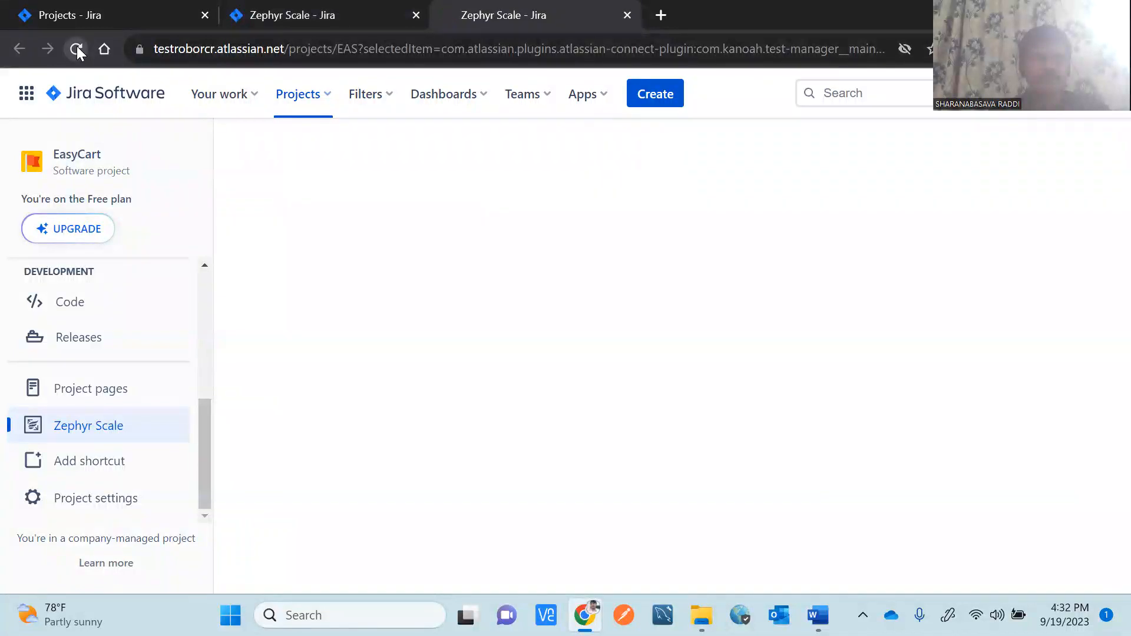
left_click(340, 11)
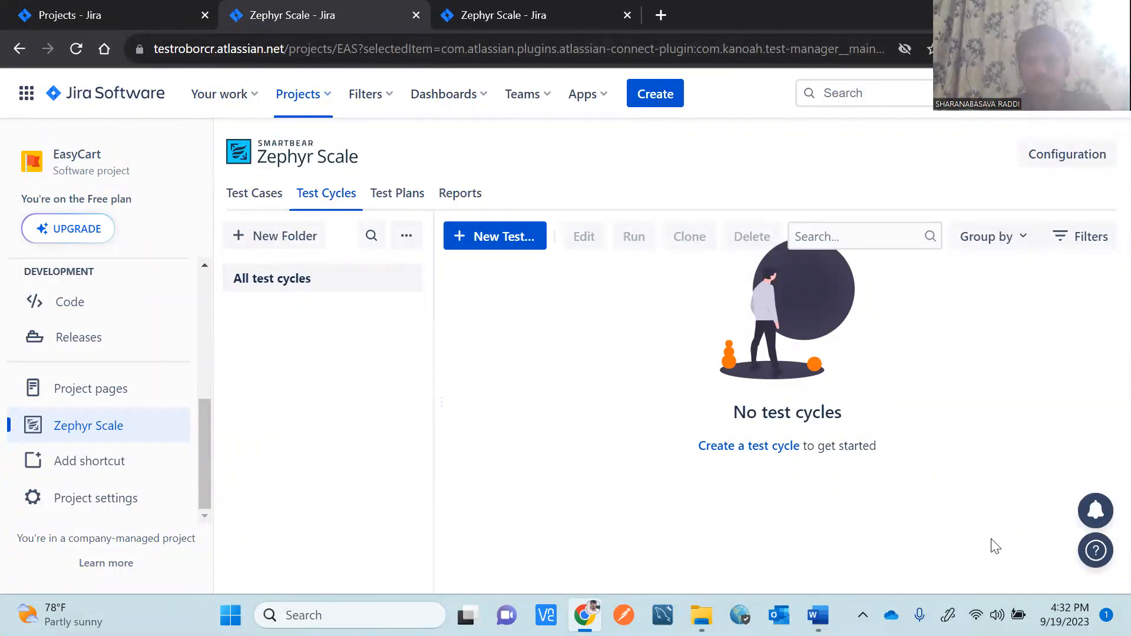
left_click(742, 450)
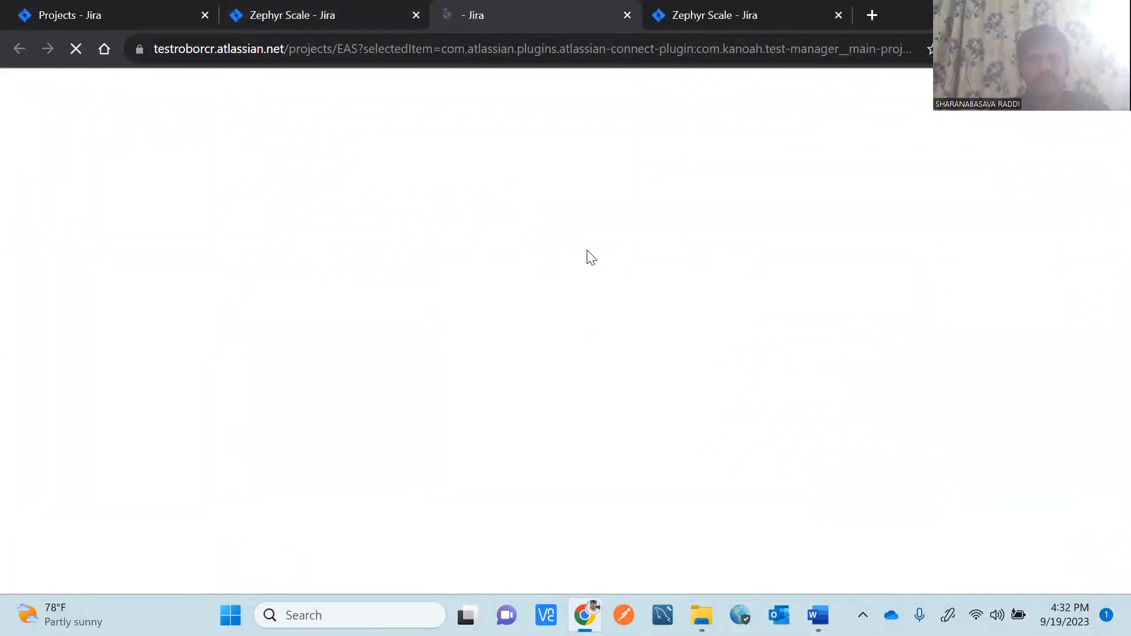
left_click(758, 11)
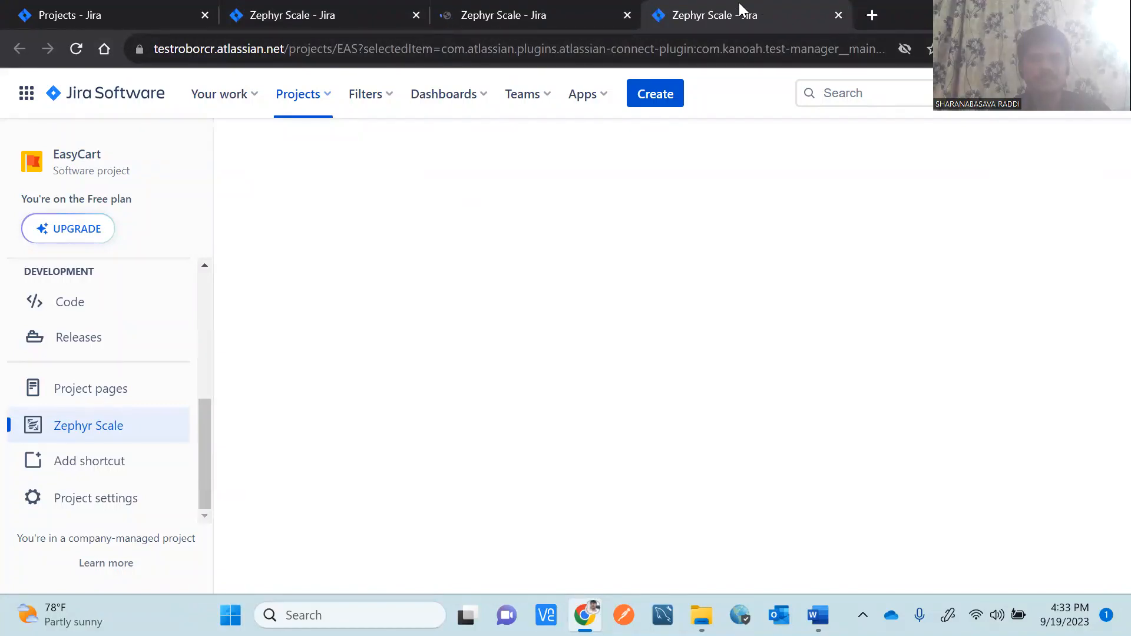
left_click(351, 16)
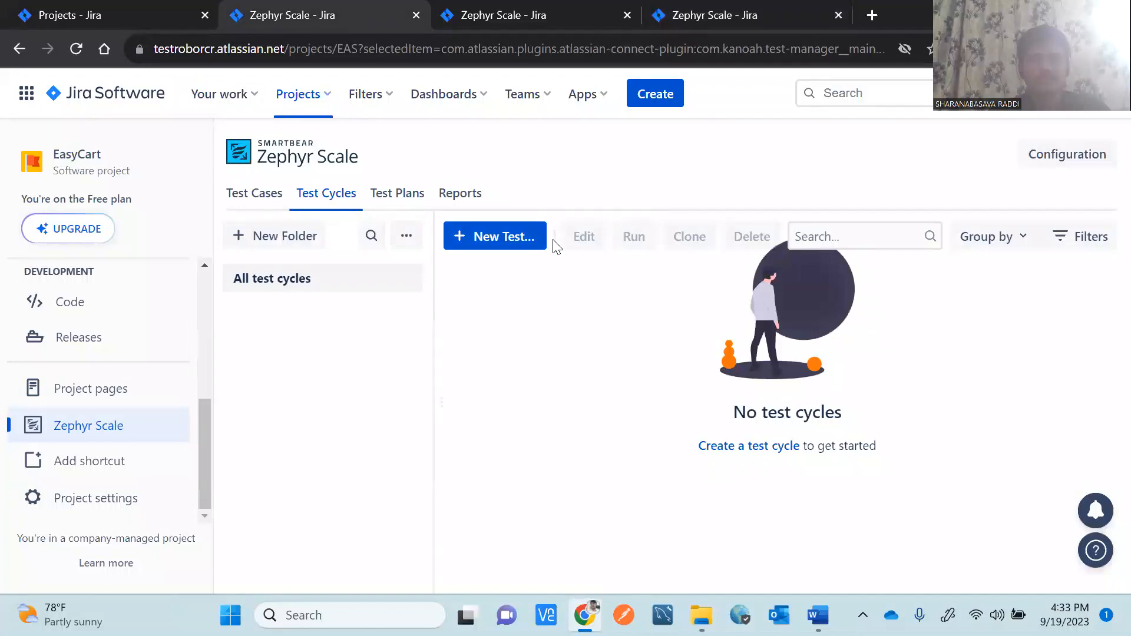
Read the Test Cycle Creation steps in the Word notes, then go back to Jira.
key("alt+Tab")
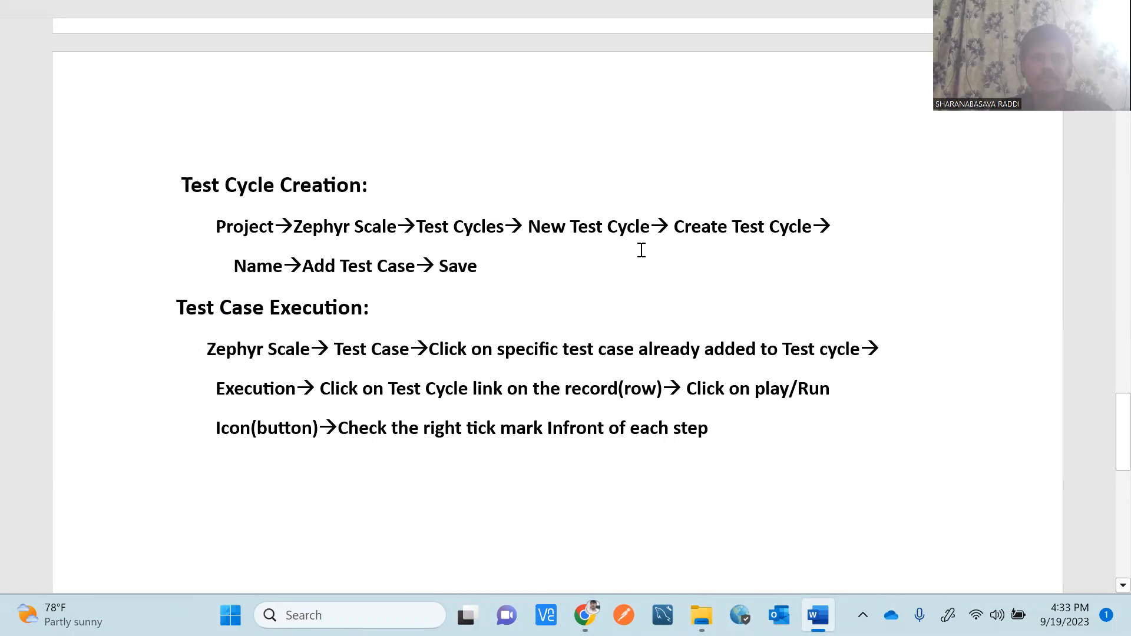
key("alt+Tab")
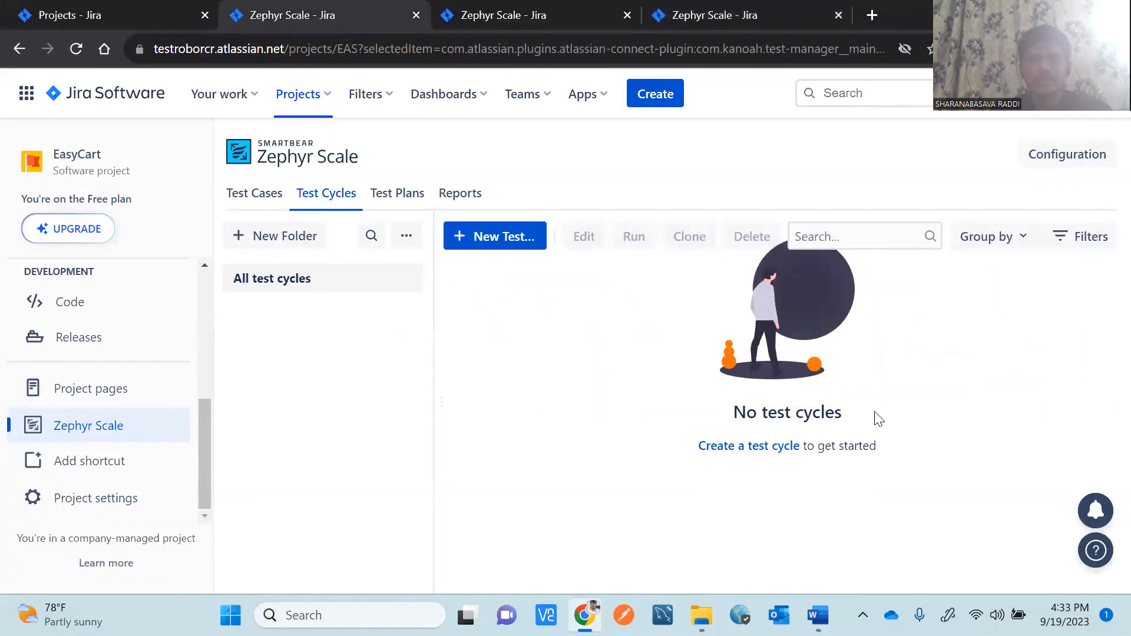
Close the extra blank tabs, reload Test Cycles, and allow Zephyr Scale in-app notifications.
left_click(626, 15)
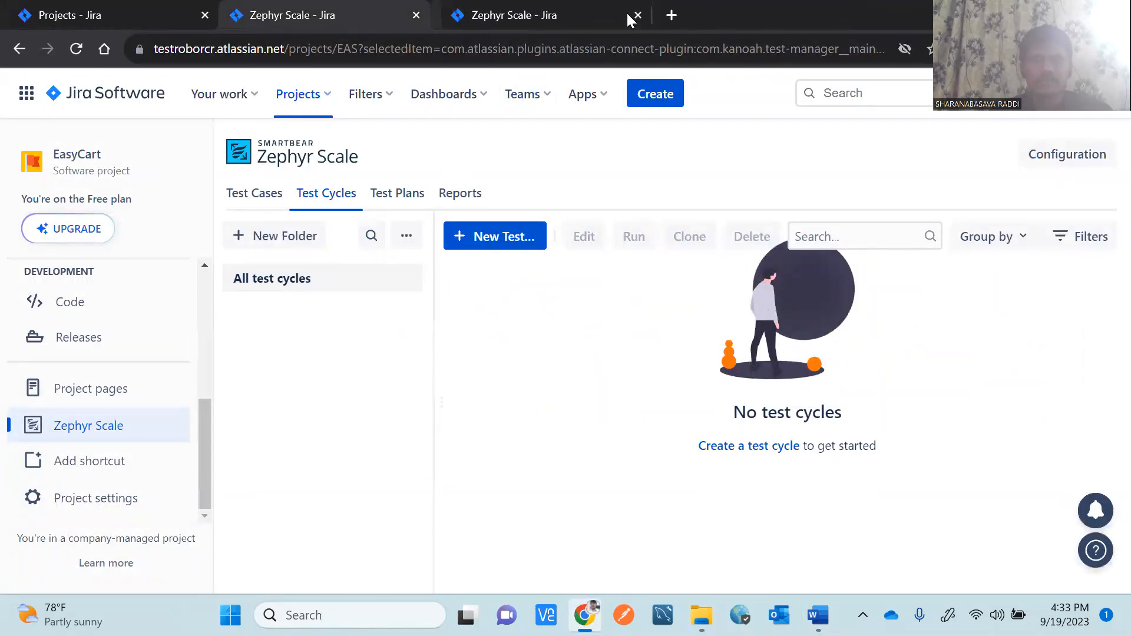
left_click(626, 14)
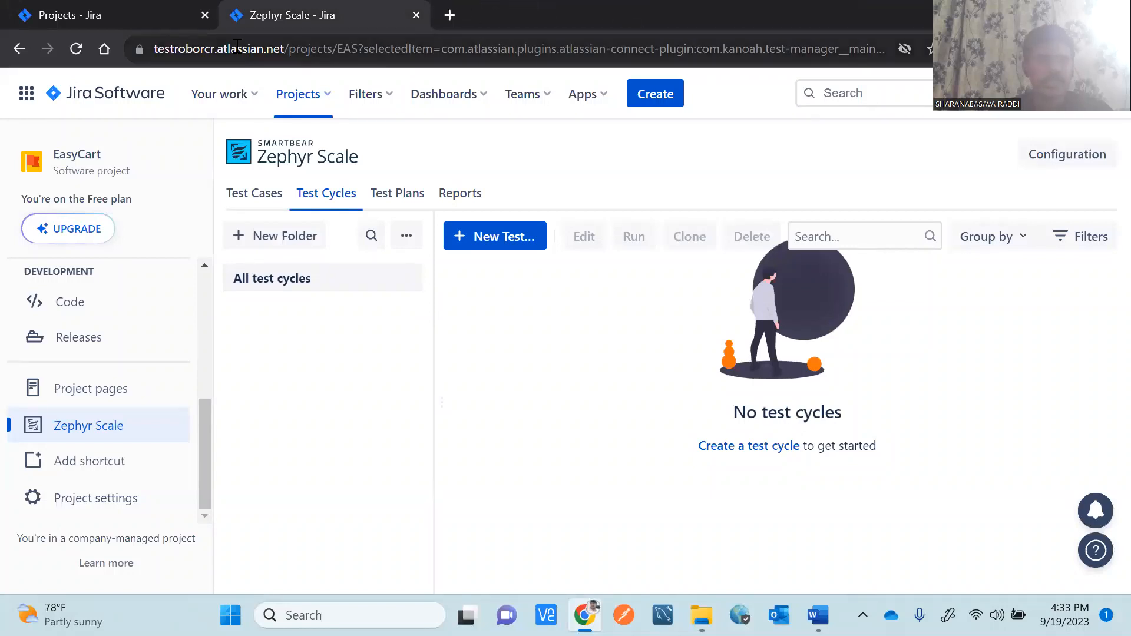
left_click(74, 48)
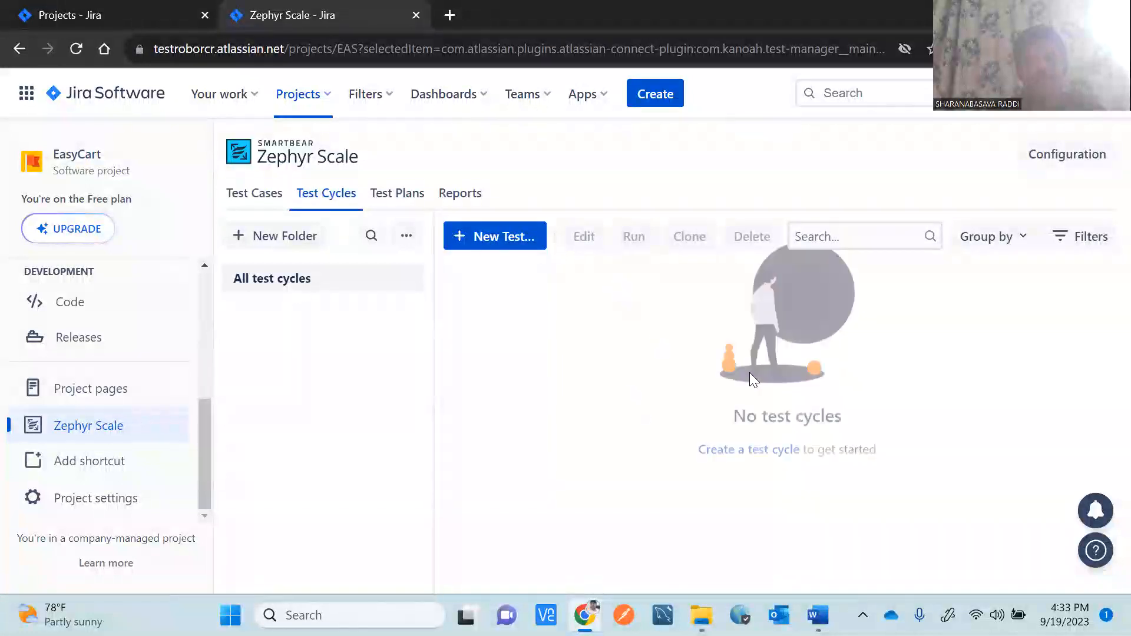
left_click(822, 241)
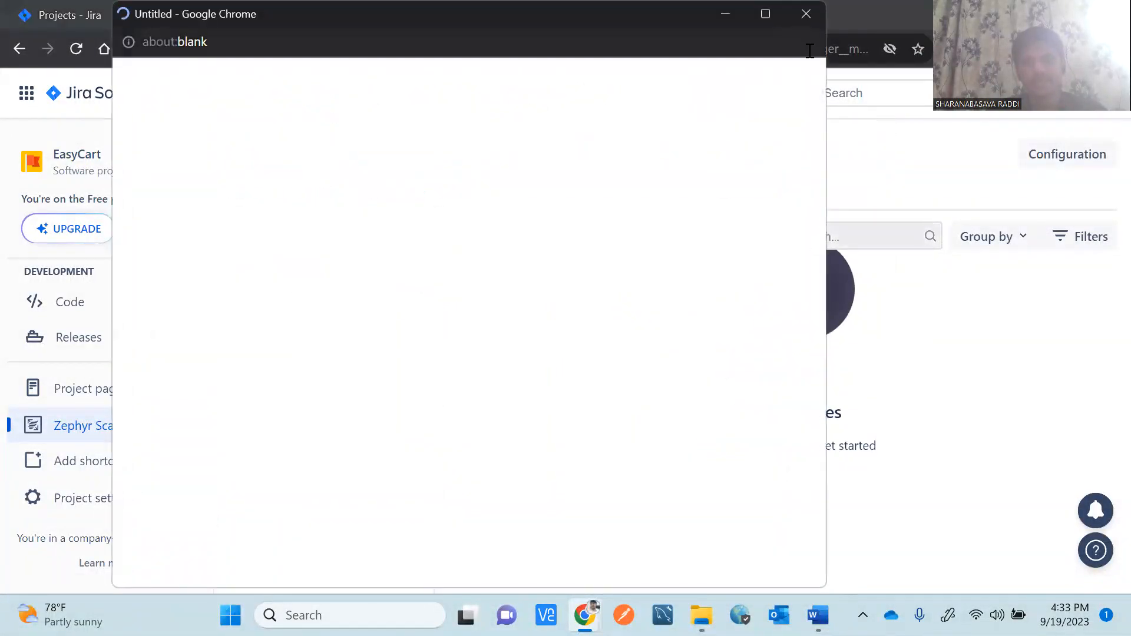
left_click(806, 13)
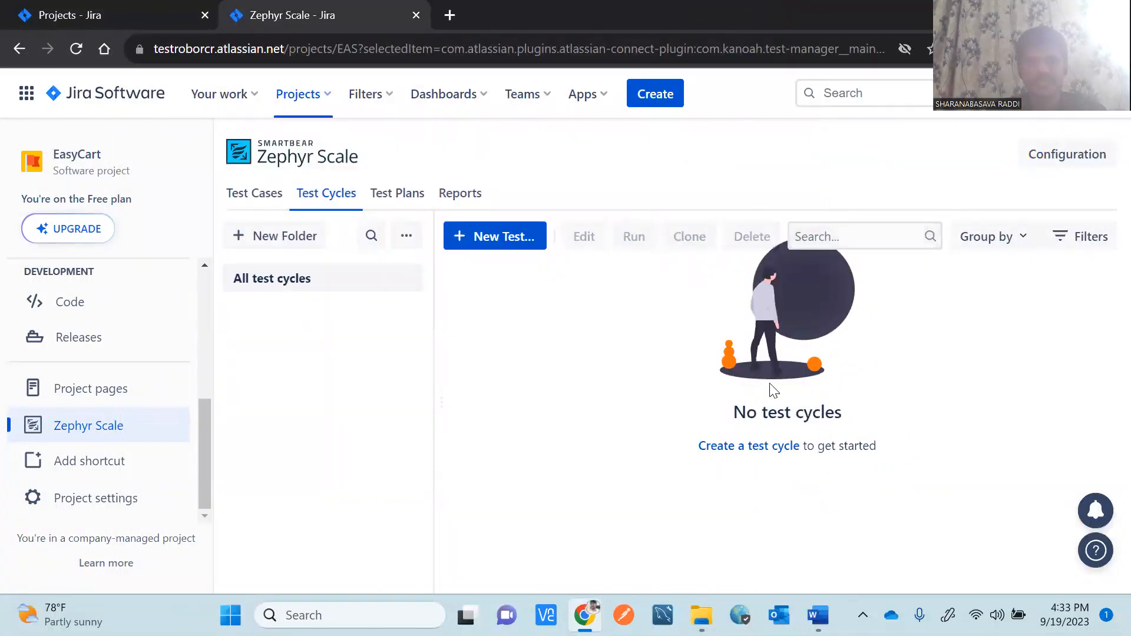
Start a new test cycle and settle on the loaded Create Test Cycle form.
left_click(735, 454)
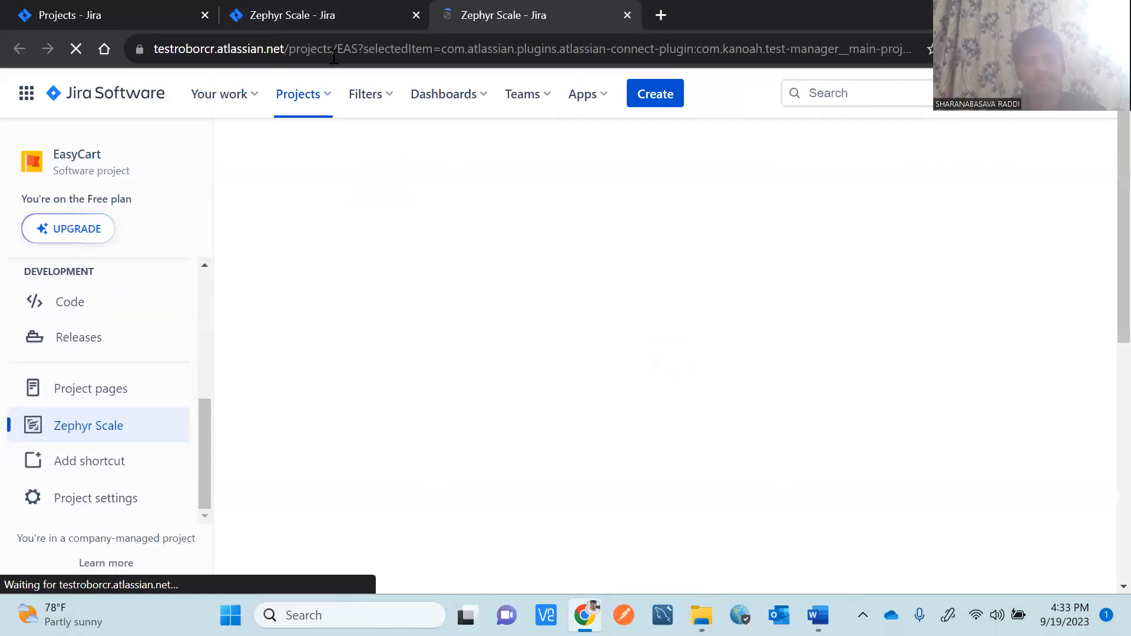
left_click(282, 12)
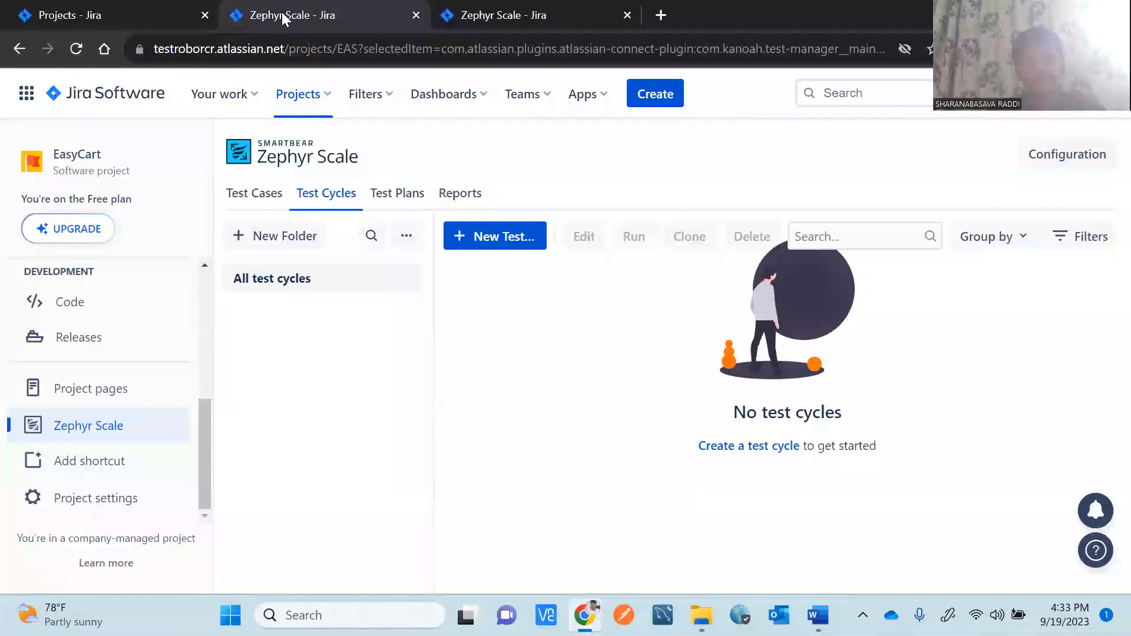
left_click(506, 18)
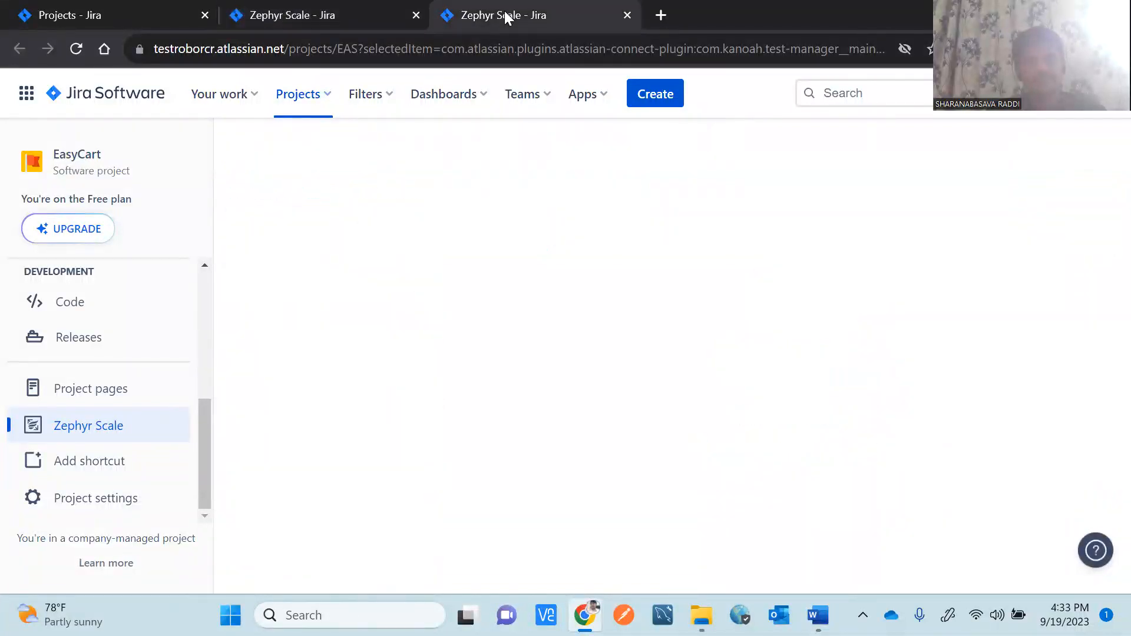
left_click(350, 16)
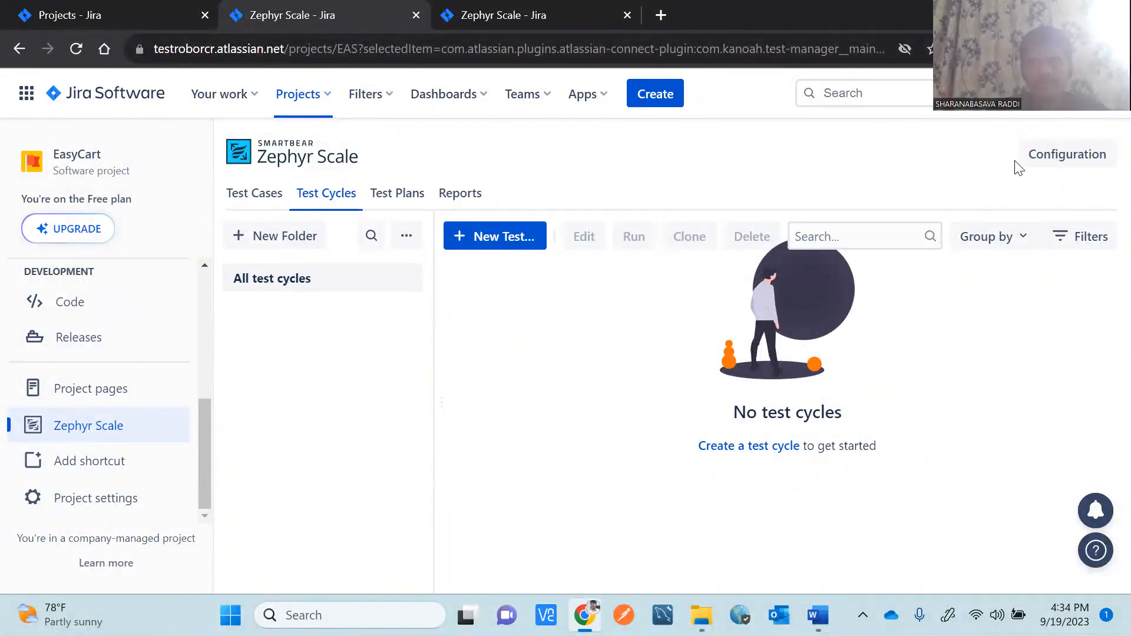
left_click(543, 14)
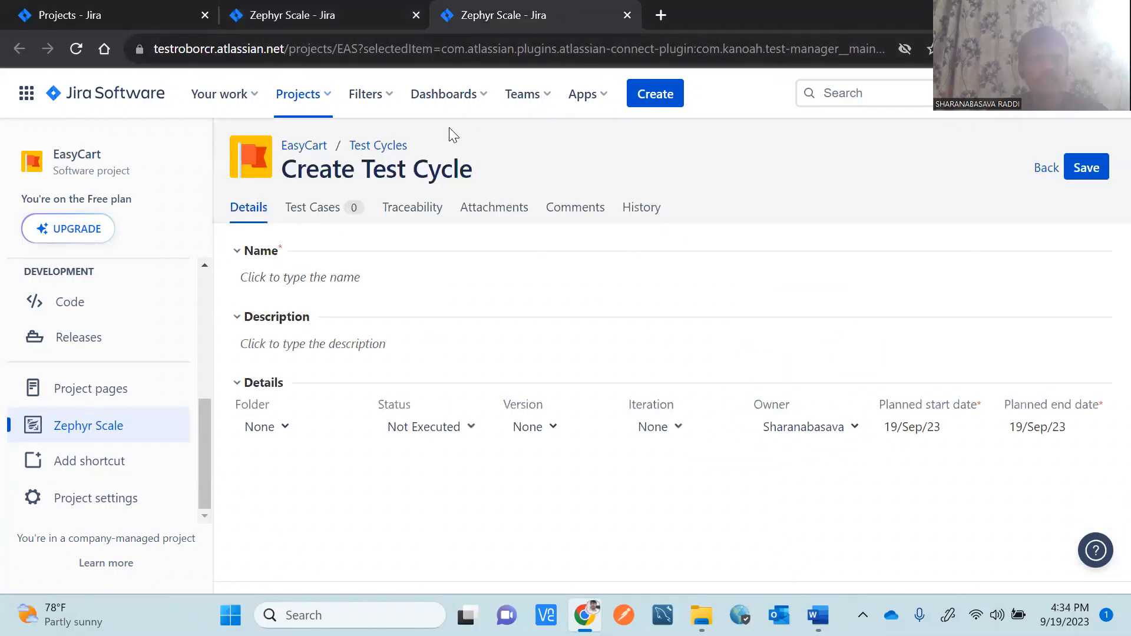
left_click(294, 18)
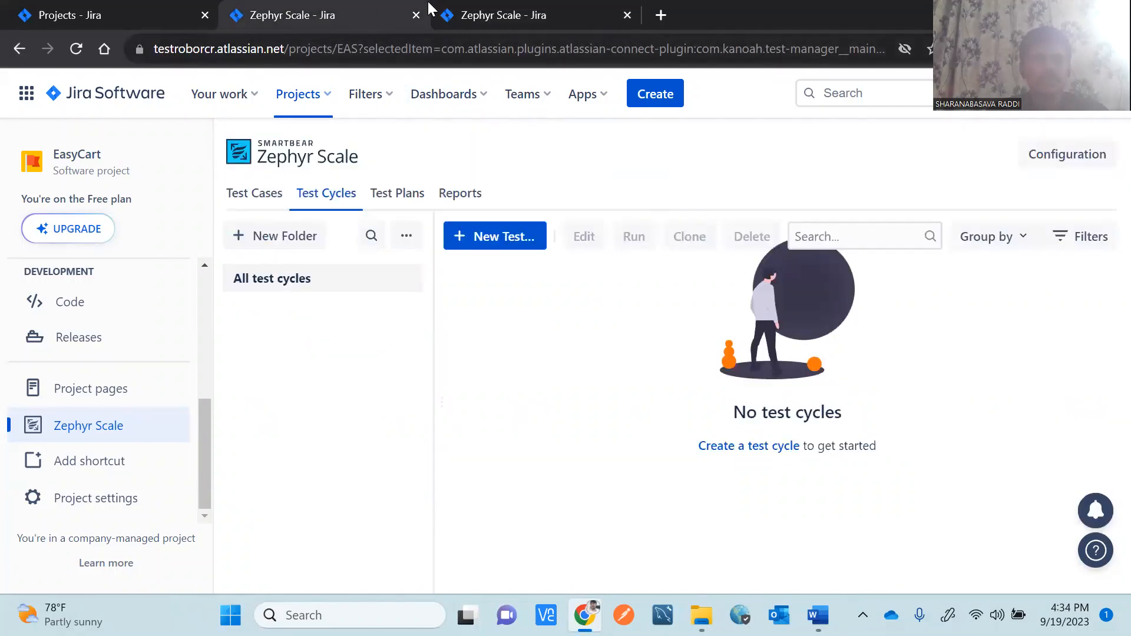
left_click(514, 18)
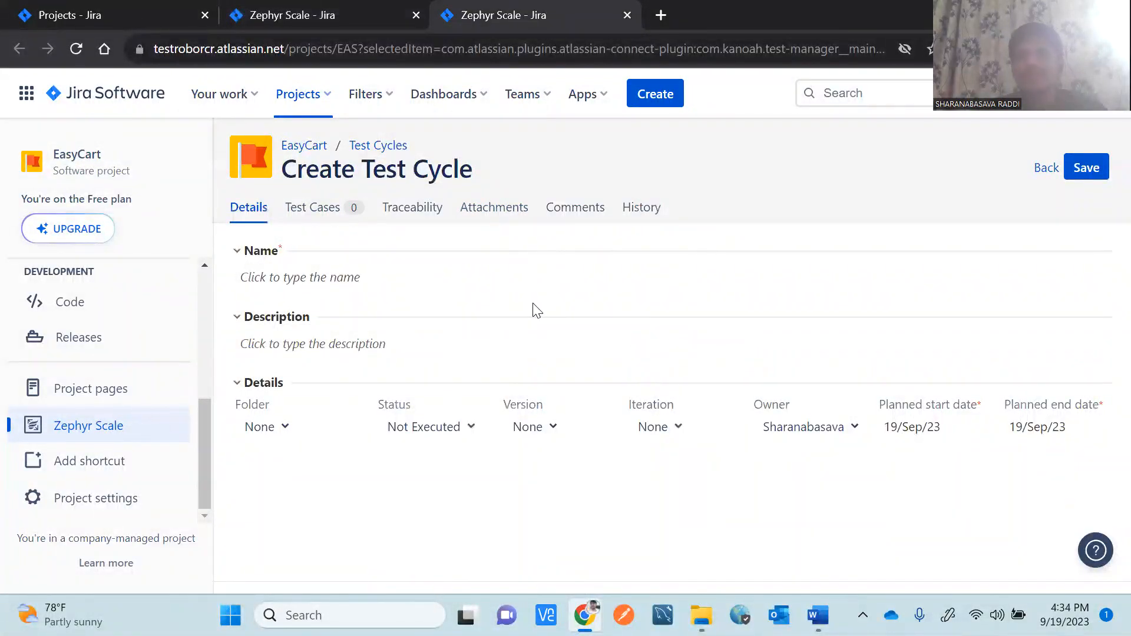
Name the new test cycle EasyCart_Searc_Cycle_001, correcting typos along the way.
left_click(312, 288)
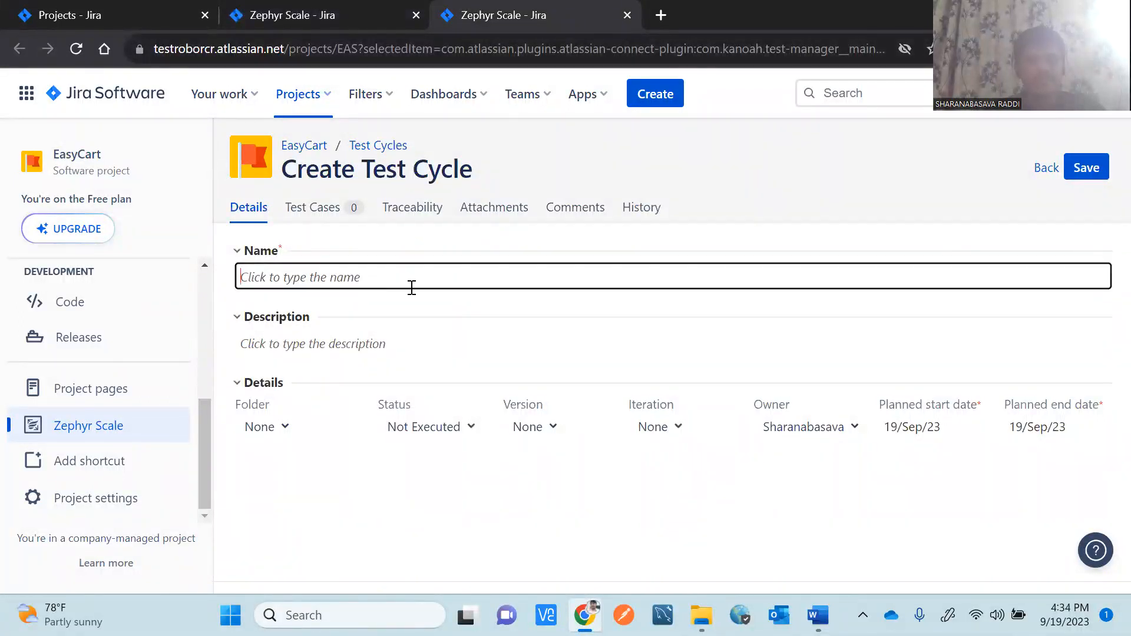
type("C")
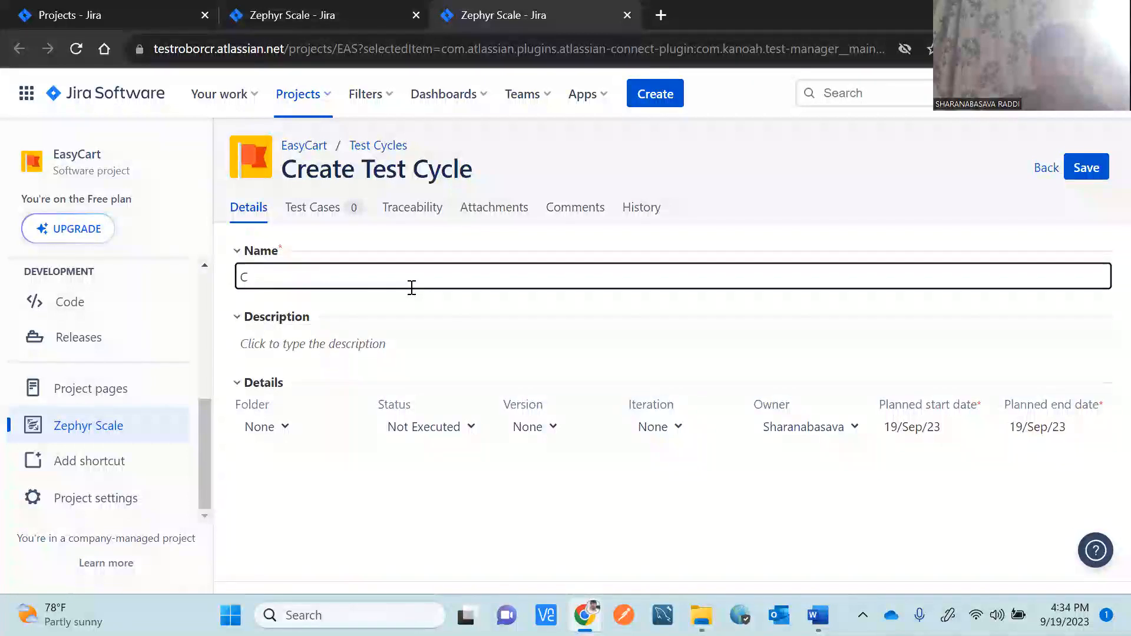
key("BackSpace")
type("EA")
key("BackSpace")
type("asyCart")
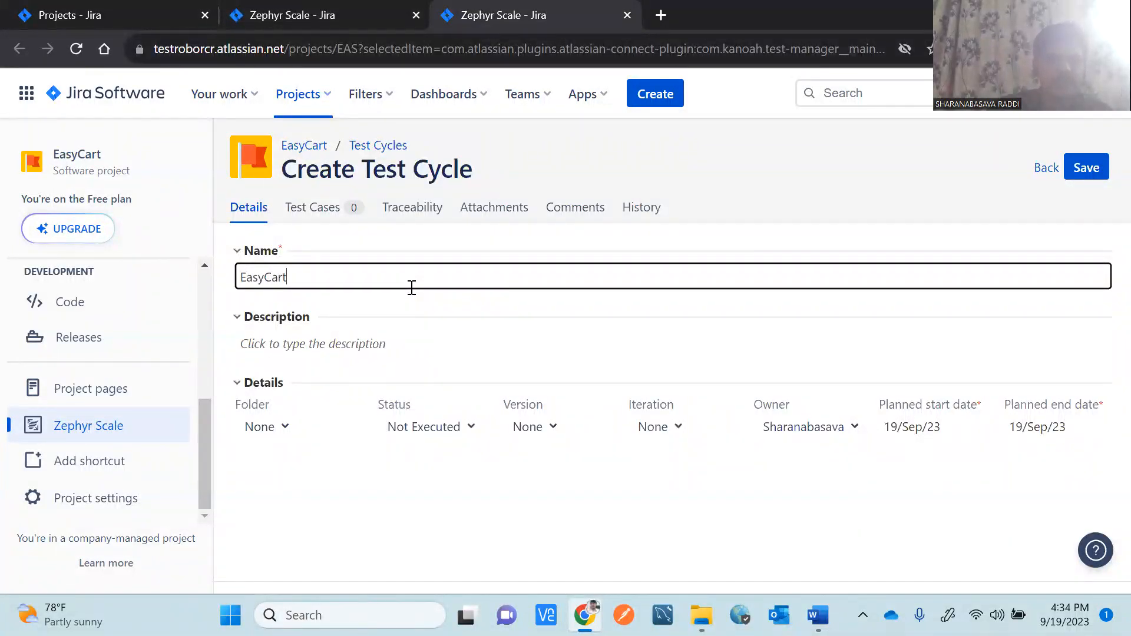
type("_Searc_Cycle_001")
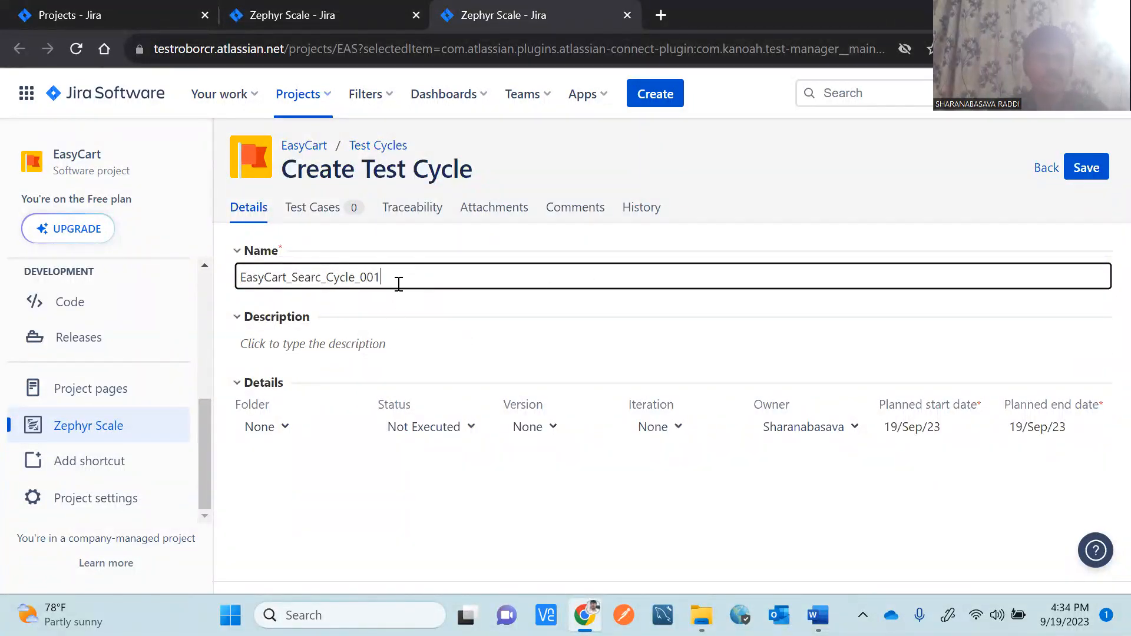
Add the description 'Search test case execution', leave Iteration unset, and save the cycle.
left_click(356, 349)
type("Search test")
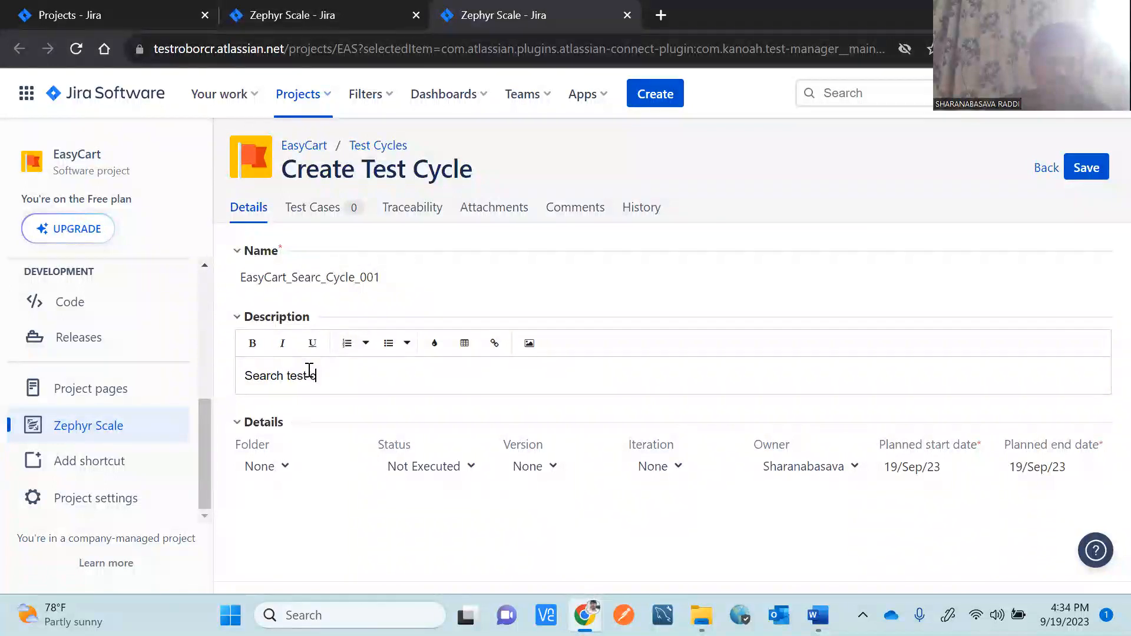
type("execution")
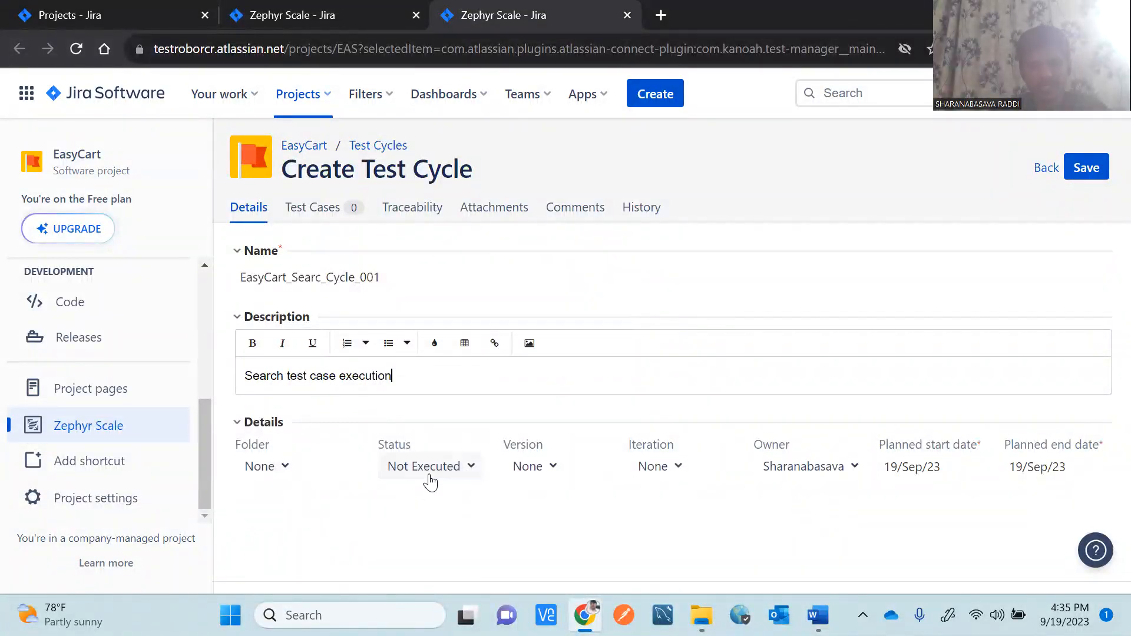
left_click(556, 472)
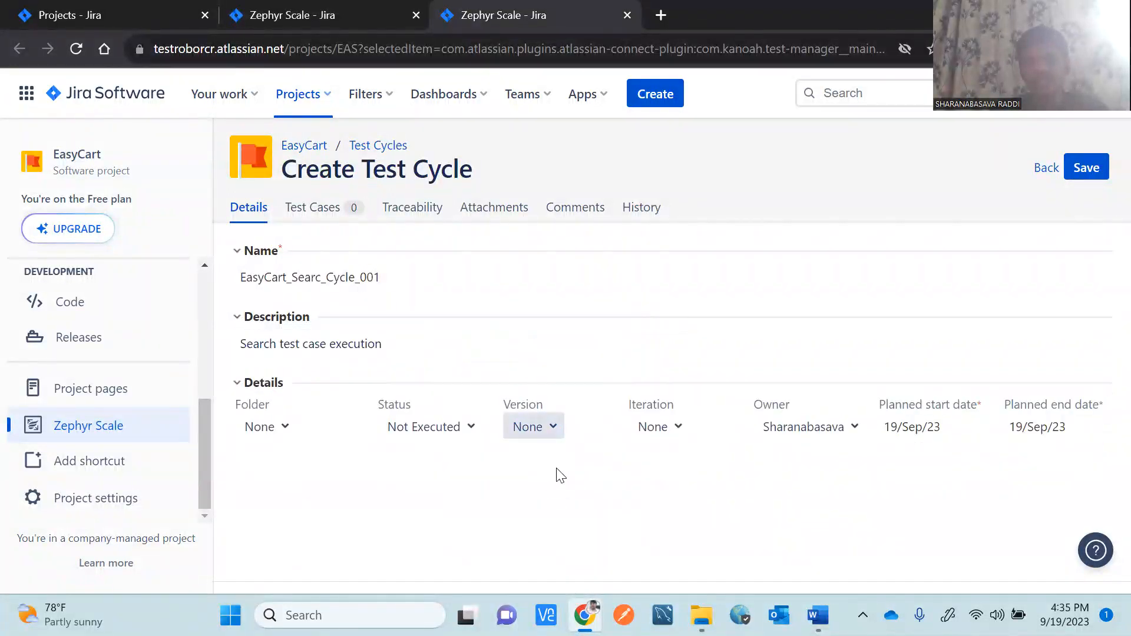
left_click(674, 434)
left_click(858, 492)
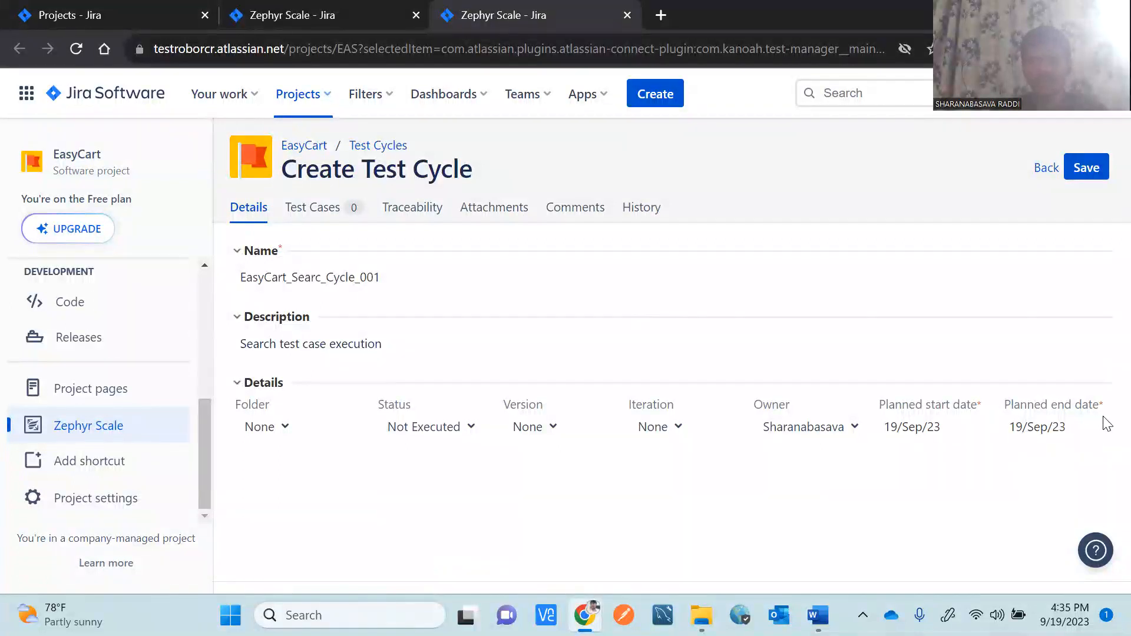
left_click(1078, 182)
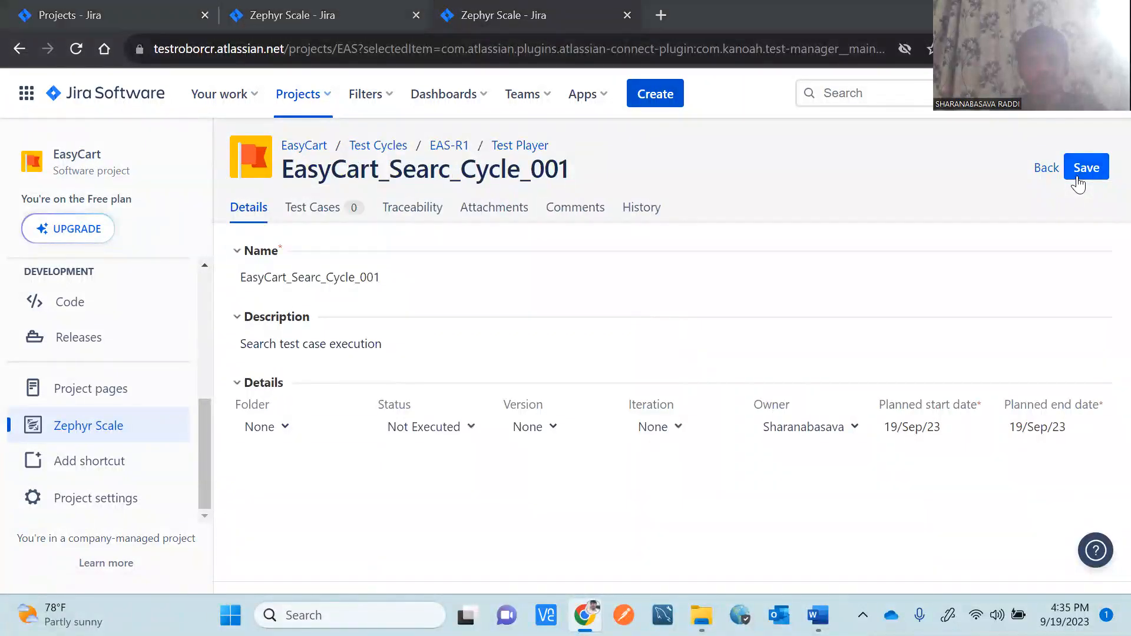
Check the Word notes, then move between cycle EAS-R1's Details and its empty Test Cases list.
key("alt+Tab")
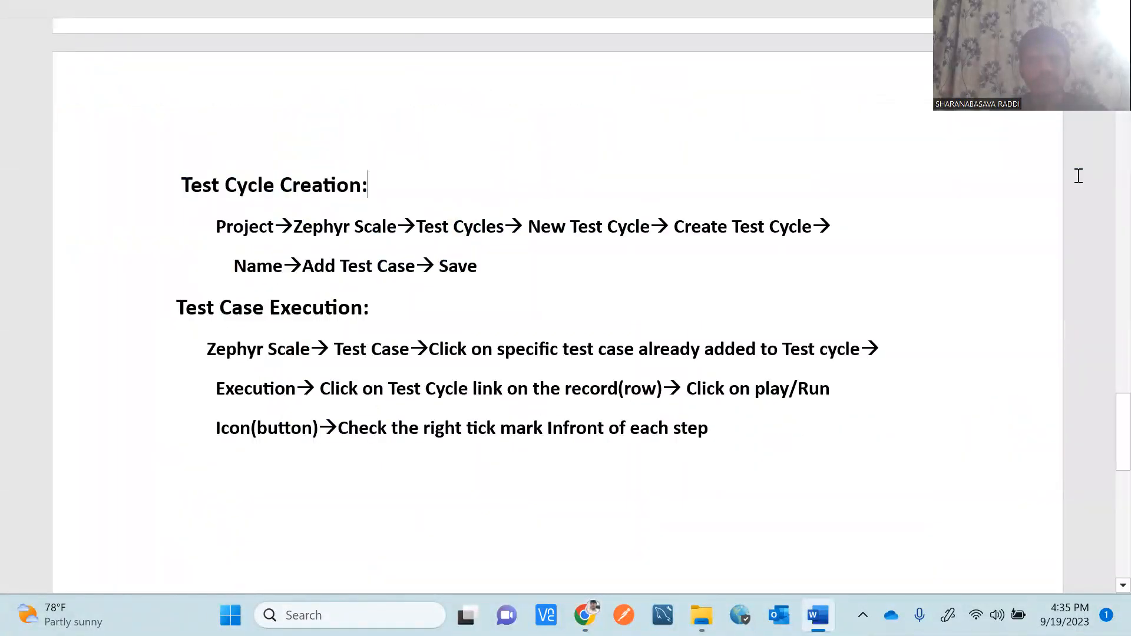
key("alt+Tab")
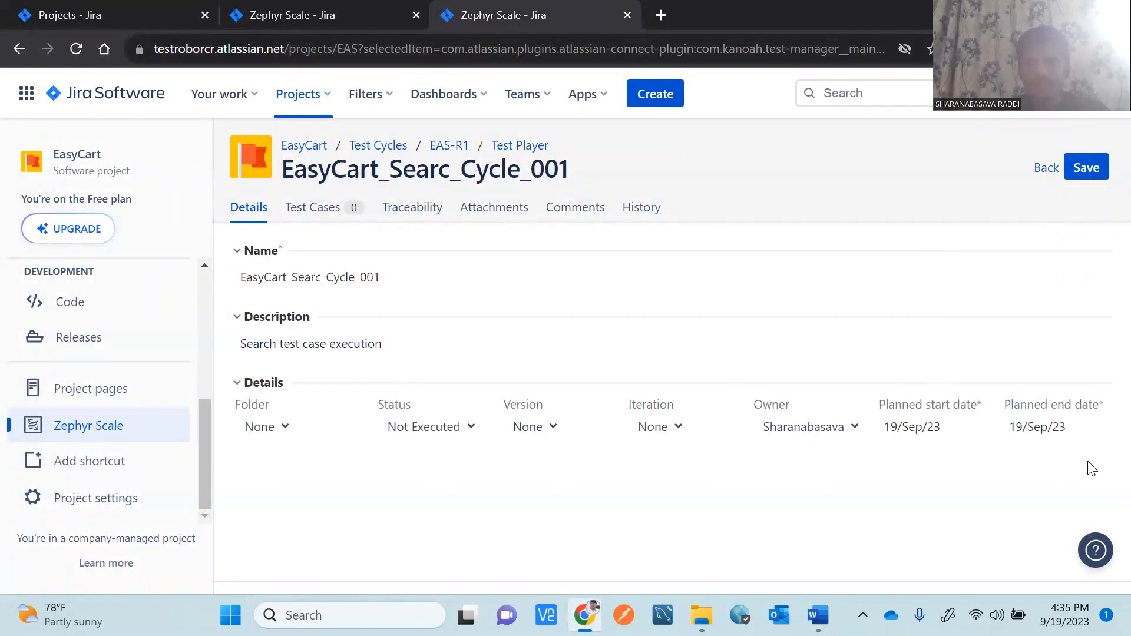
left_click(317, 217)
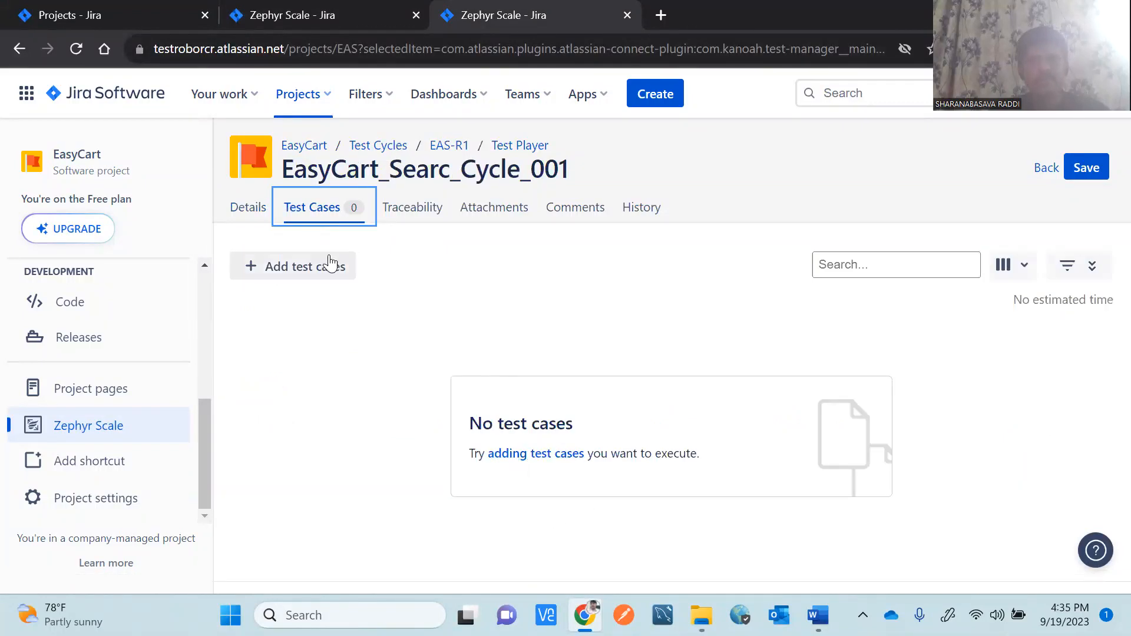
left_click(258, 214)
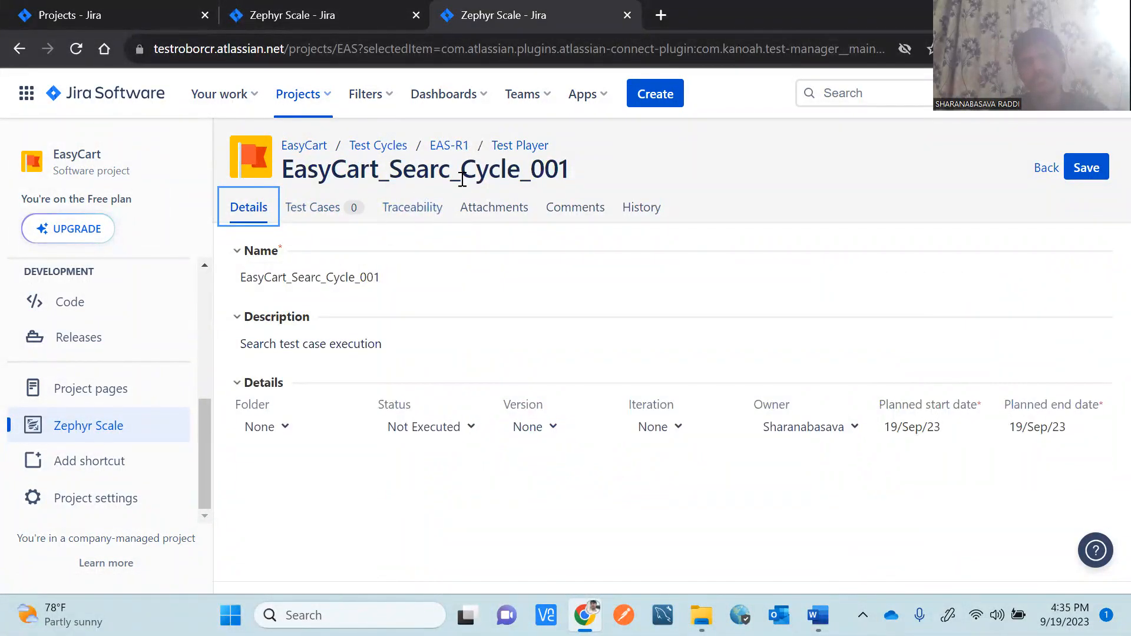
left_click(417, 241)
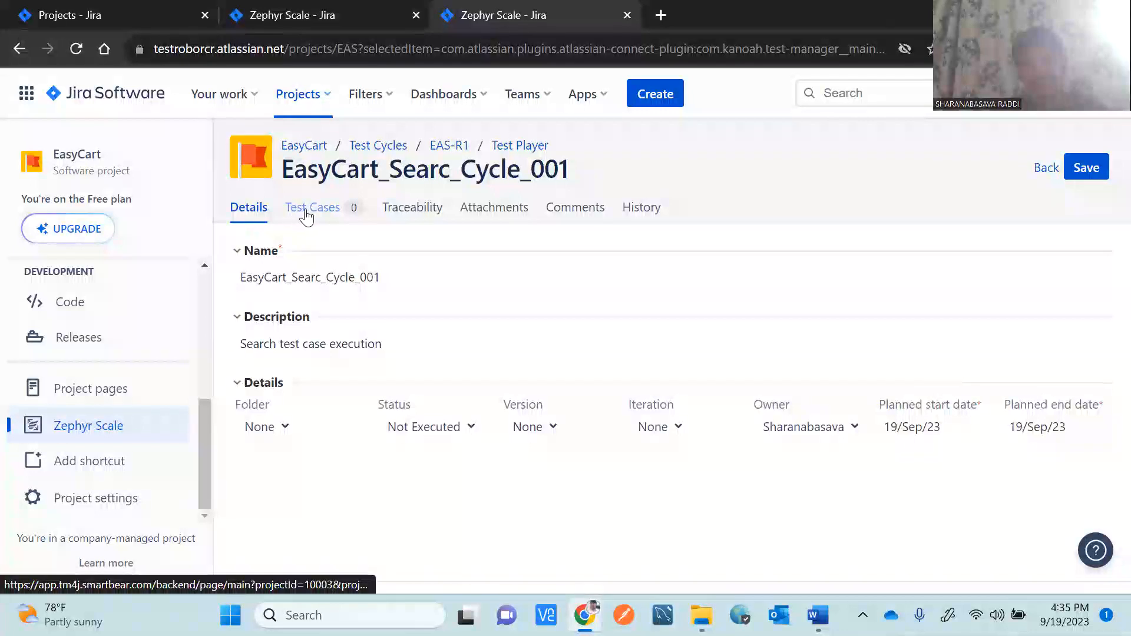
left_click_drag(589, 170, 281, 172)
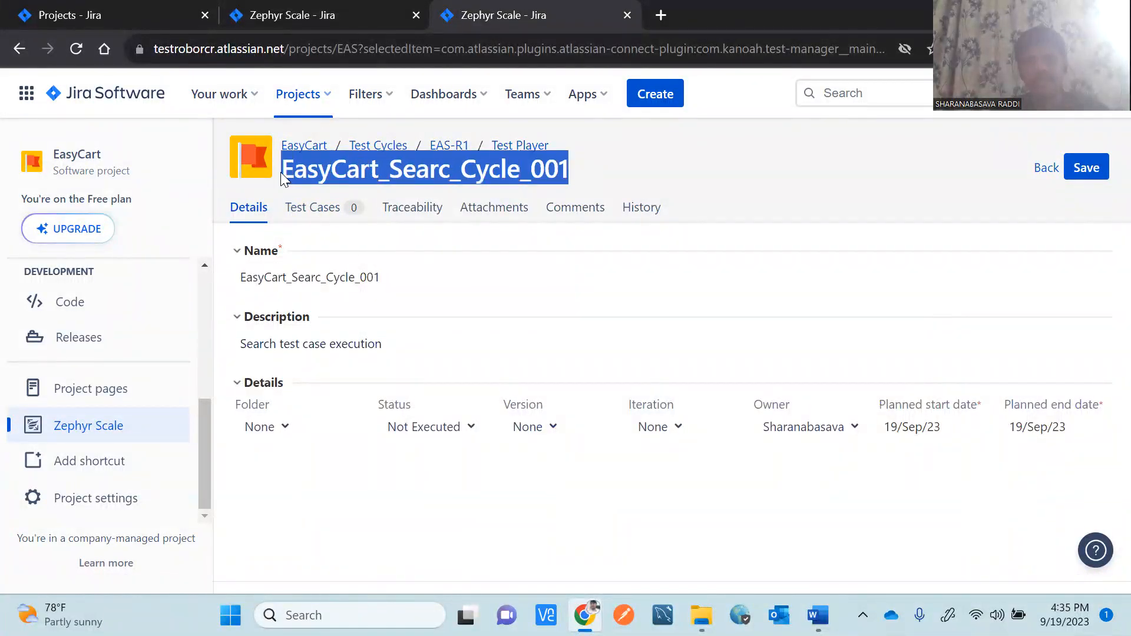
left_click(333, 237)
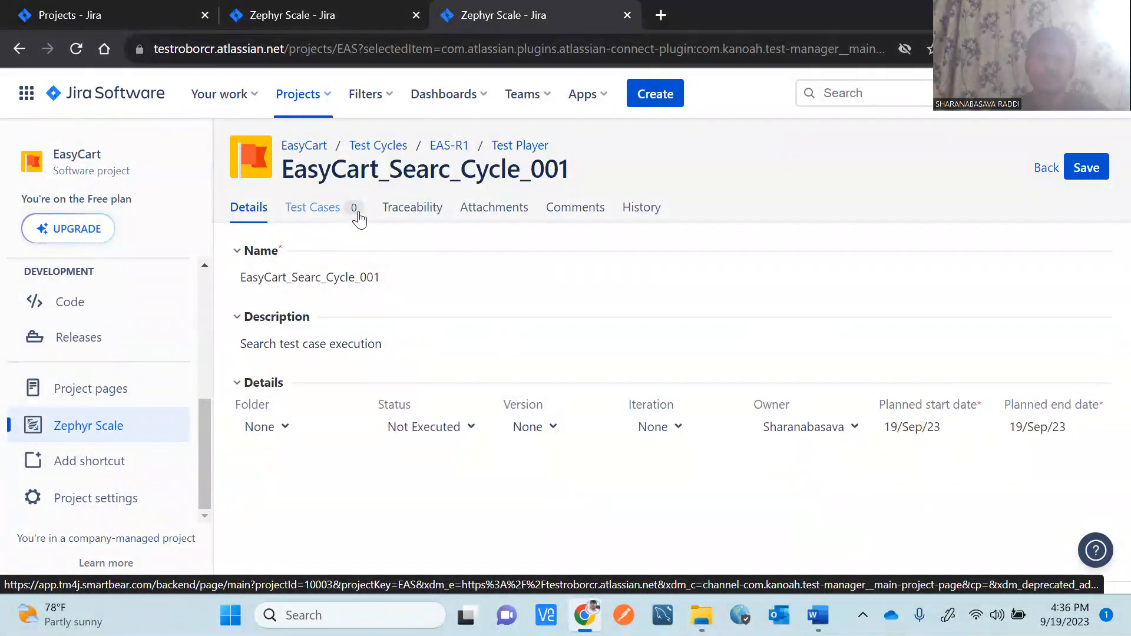
left_click(311, 212)
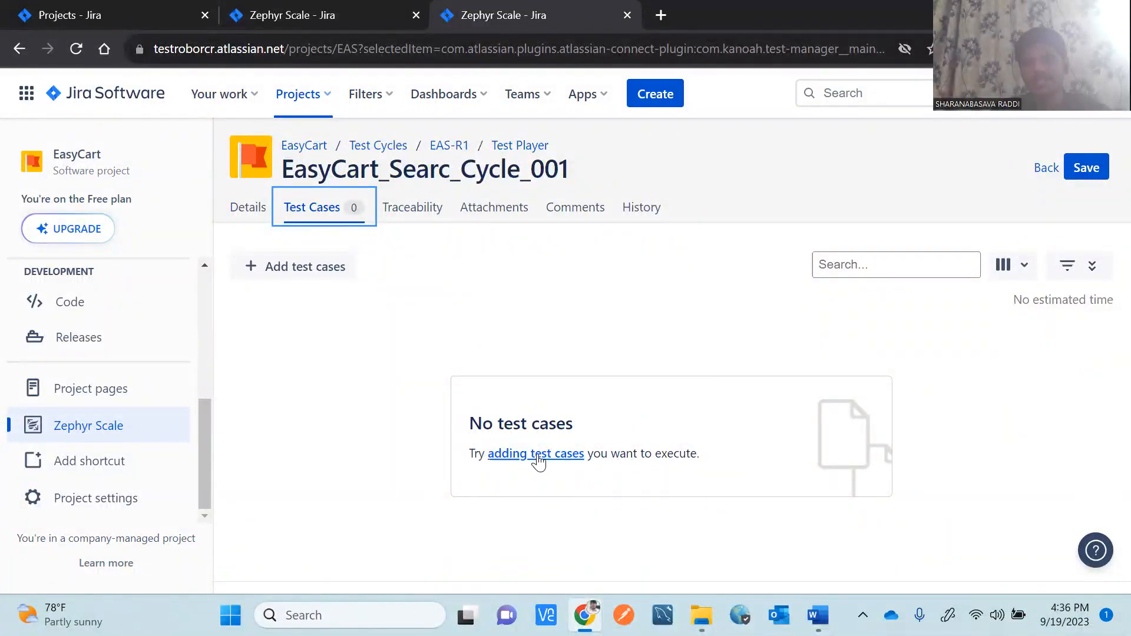
Add existing test case EAS-T1 to cycle EAS-R1 through the Add existing Test Case dialog.
left_click(538, 461)
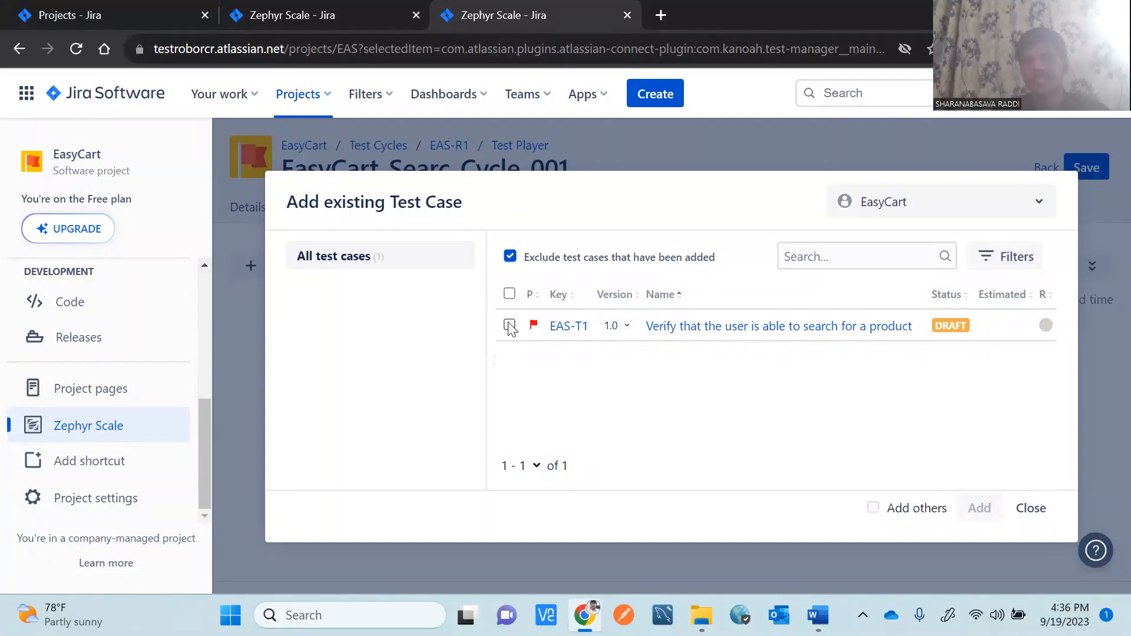
left_click(510, 326)
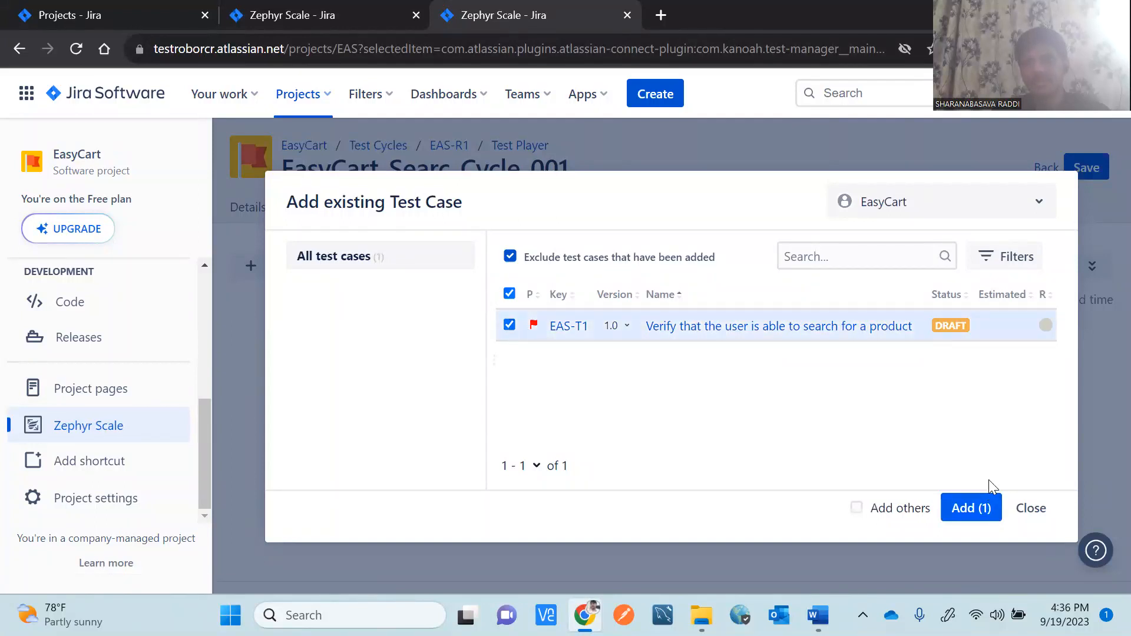
left_click(976, 512)
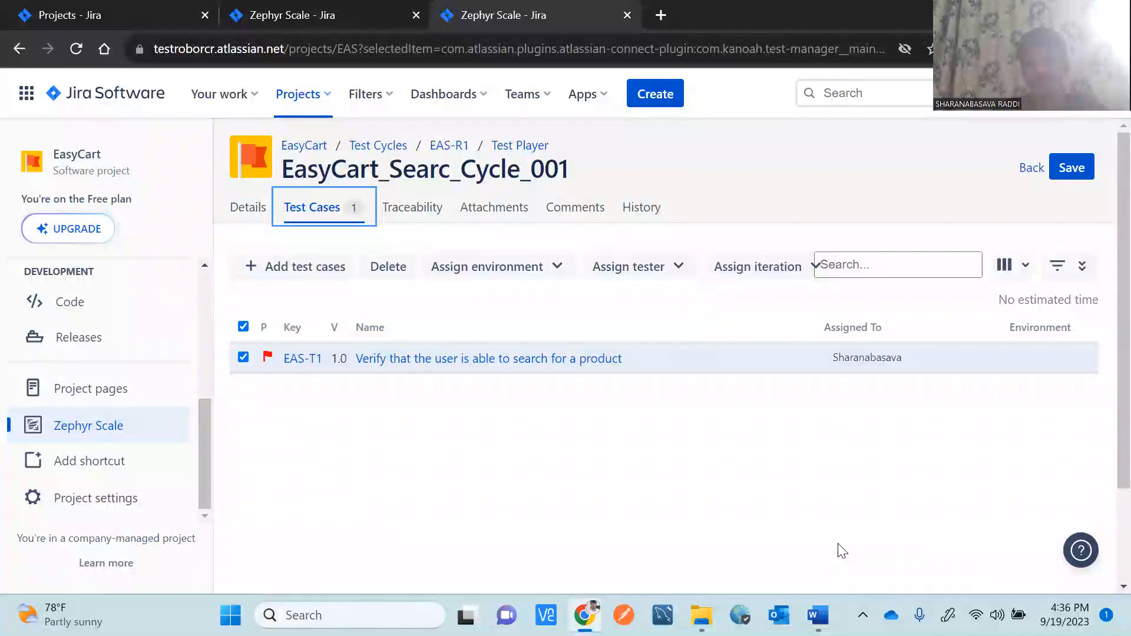
Bring up the JIRA Tutorial notes and highlight the Test Cycle Creation and Test Case Execution steps.
mouse_move(818, 613)
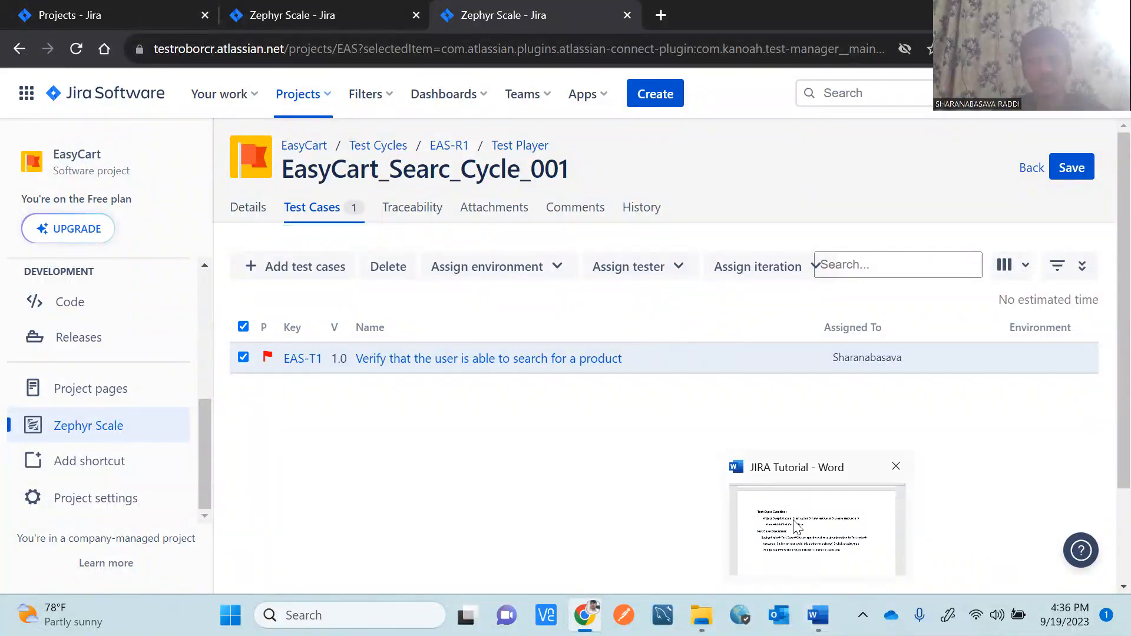
left_click(795, 524)
left_click_drag(493, 273, 243, 232)
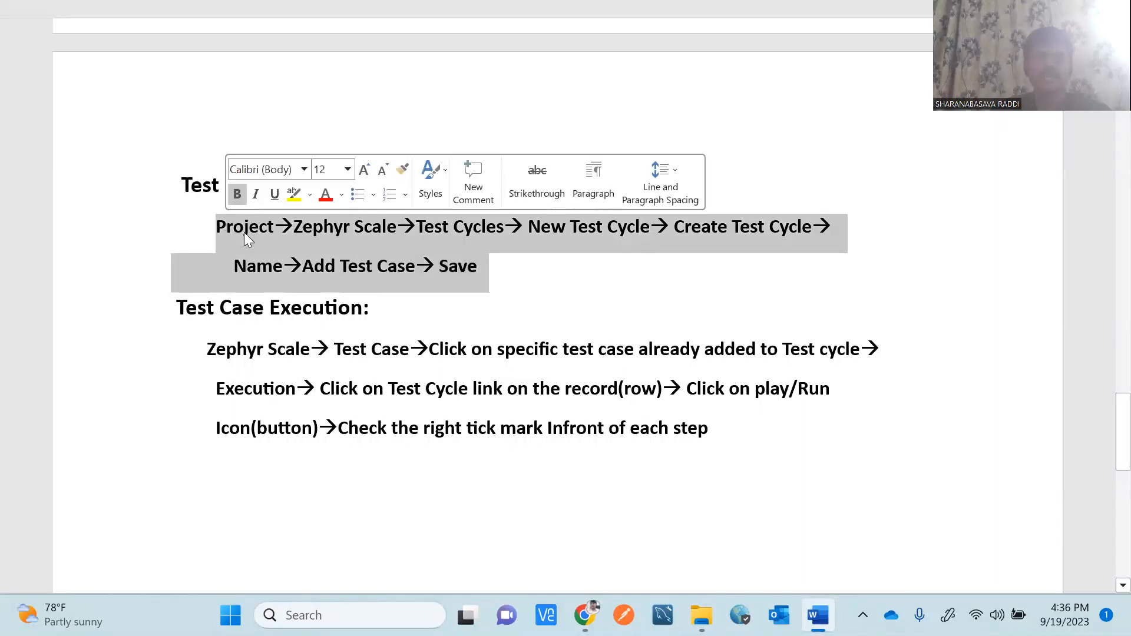
left_click(510, 281)
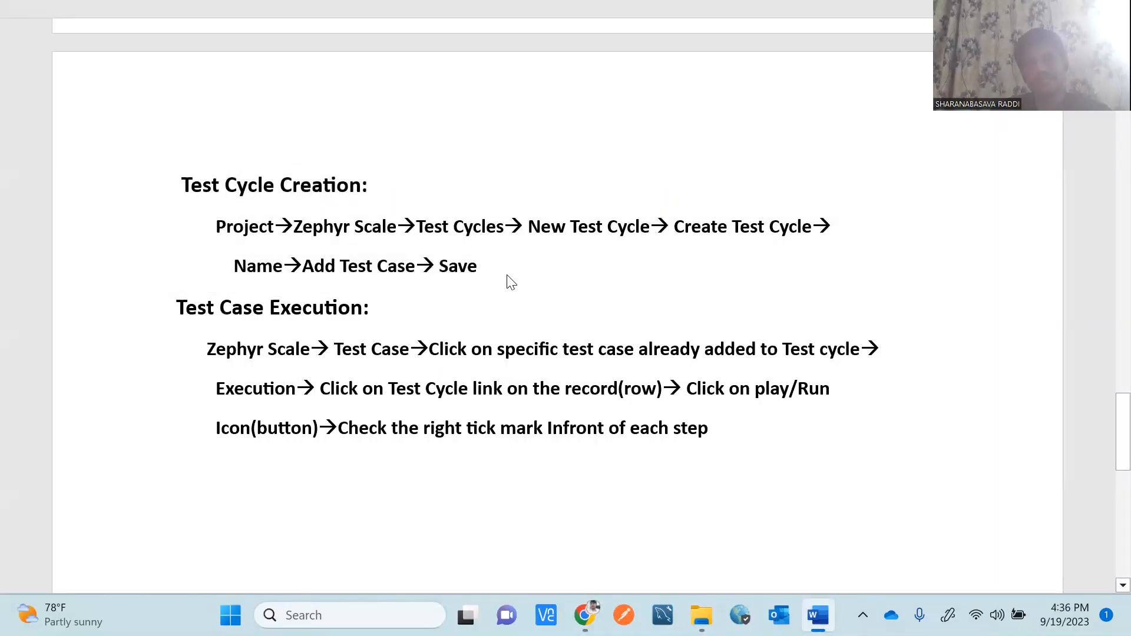
left_click_drag(171, 307, 712, 433)
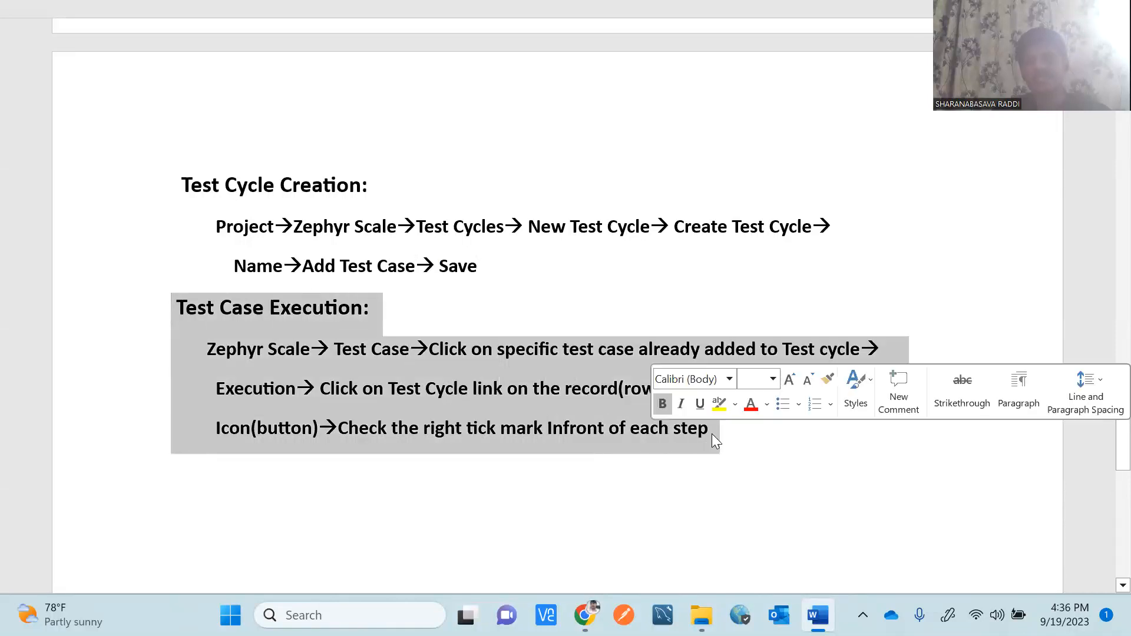
left_click(785, 454)
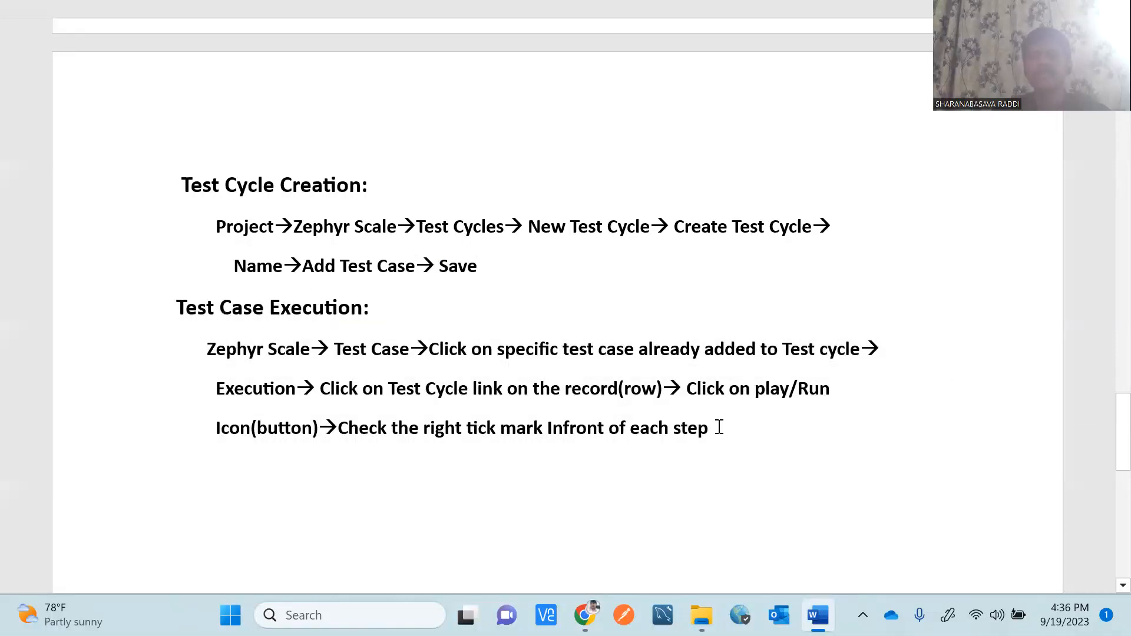